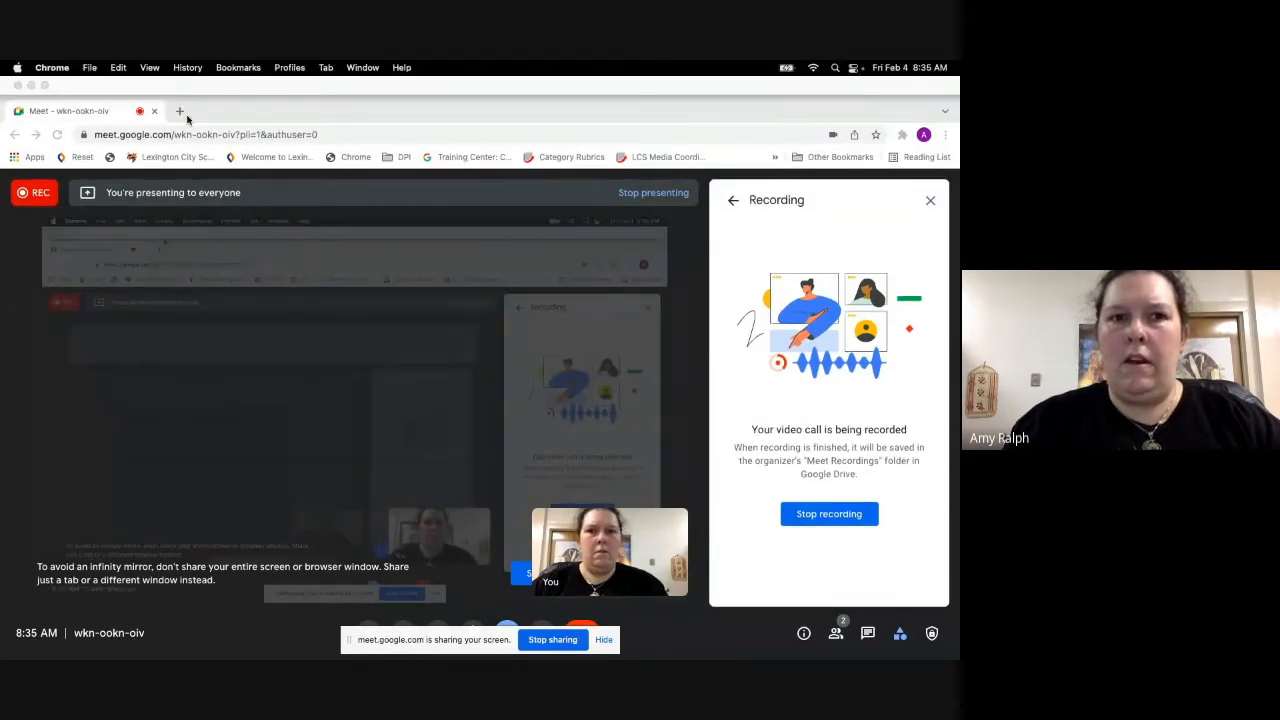
Open Canva in a new browser tab, and search Google for "canva educator account" in another tab
left_click(180, 111)
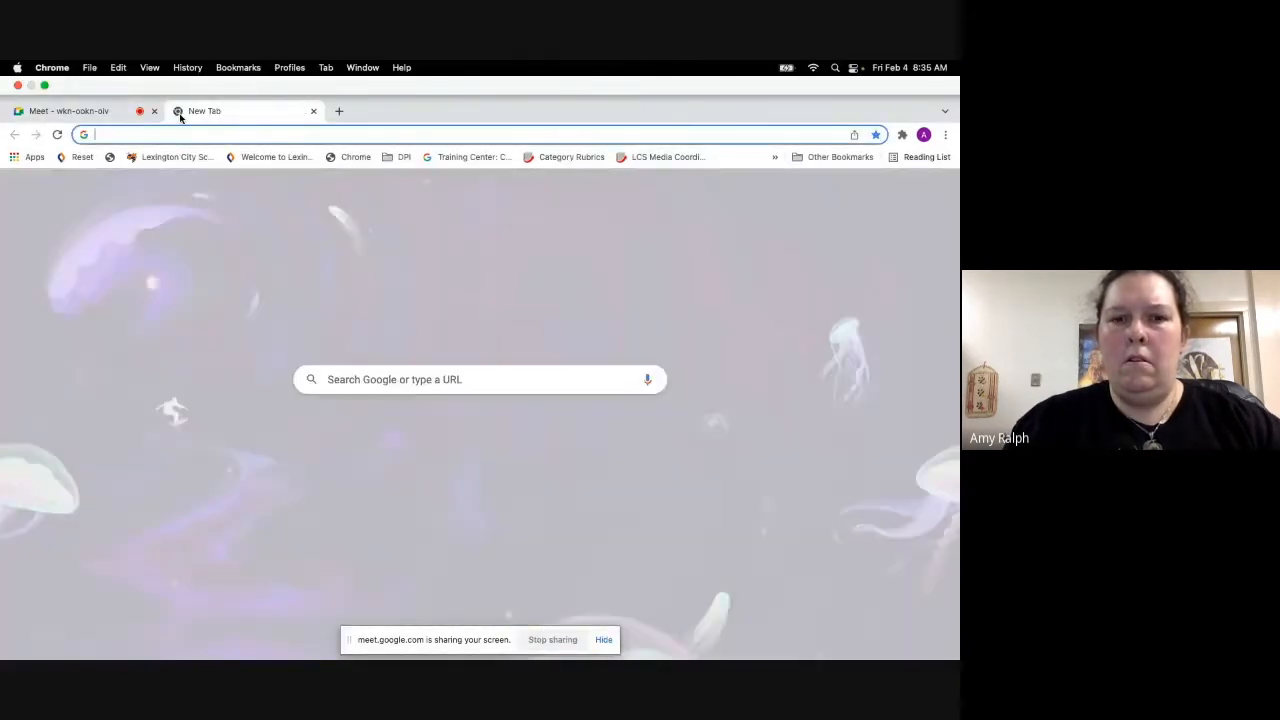
left_click(157, 103)
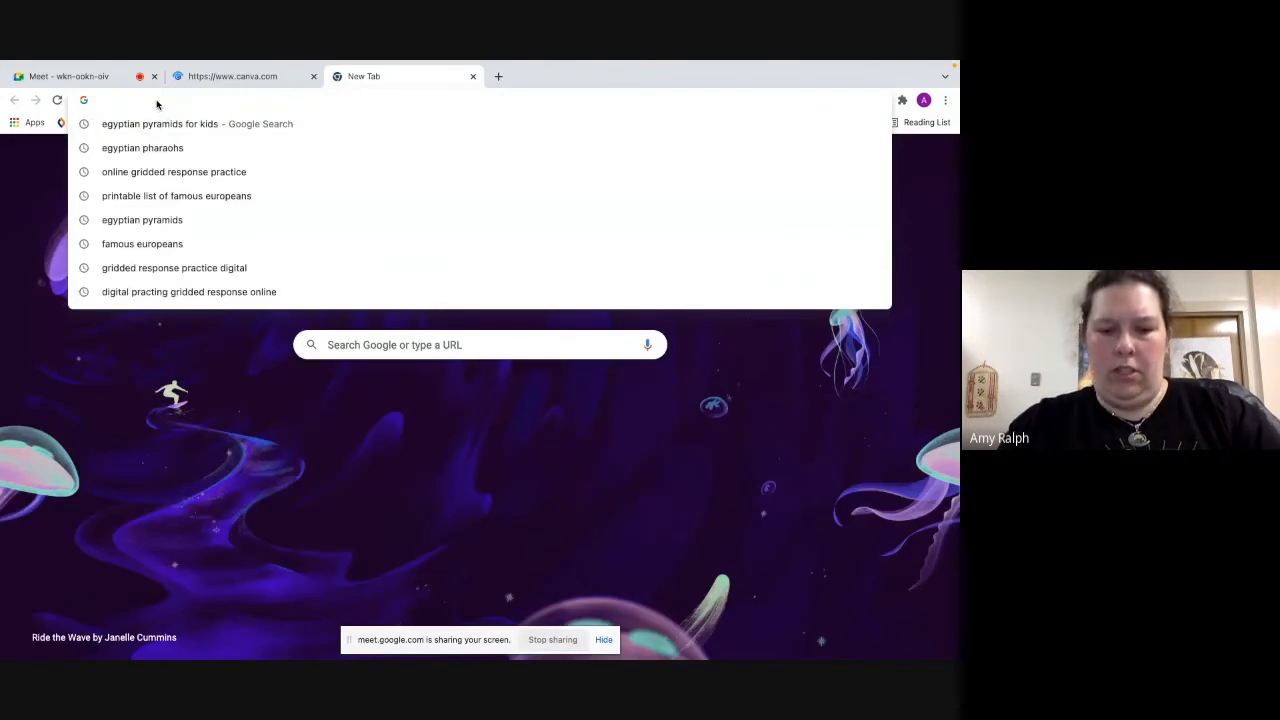
type("can")
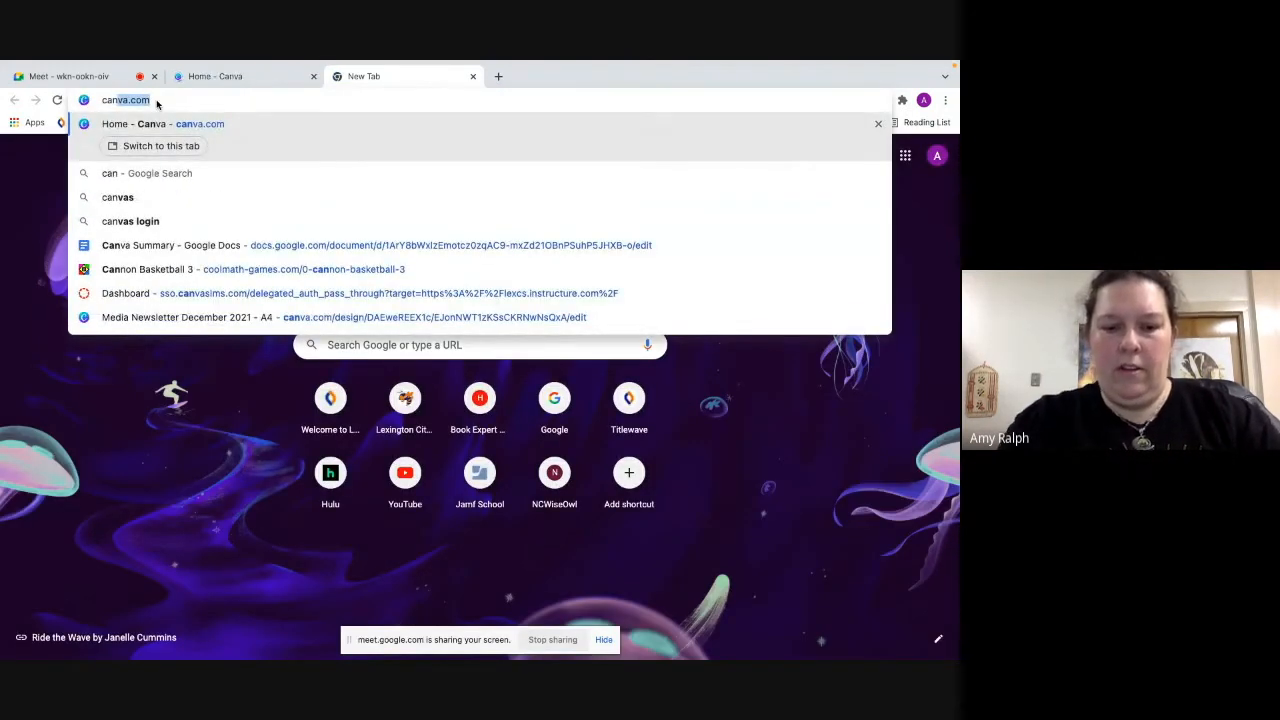
type("va e")
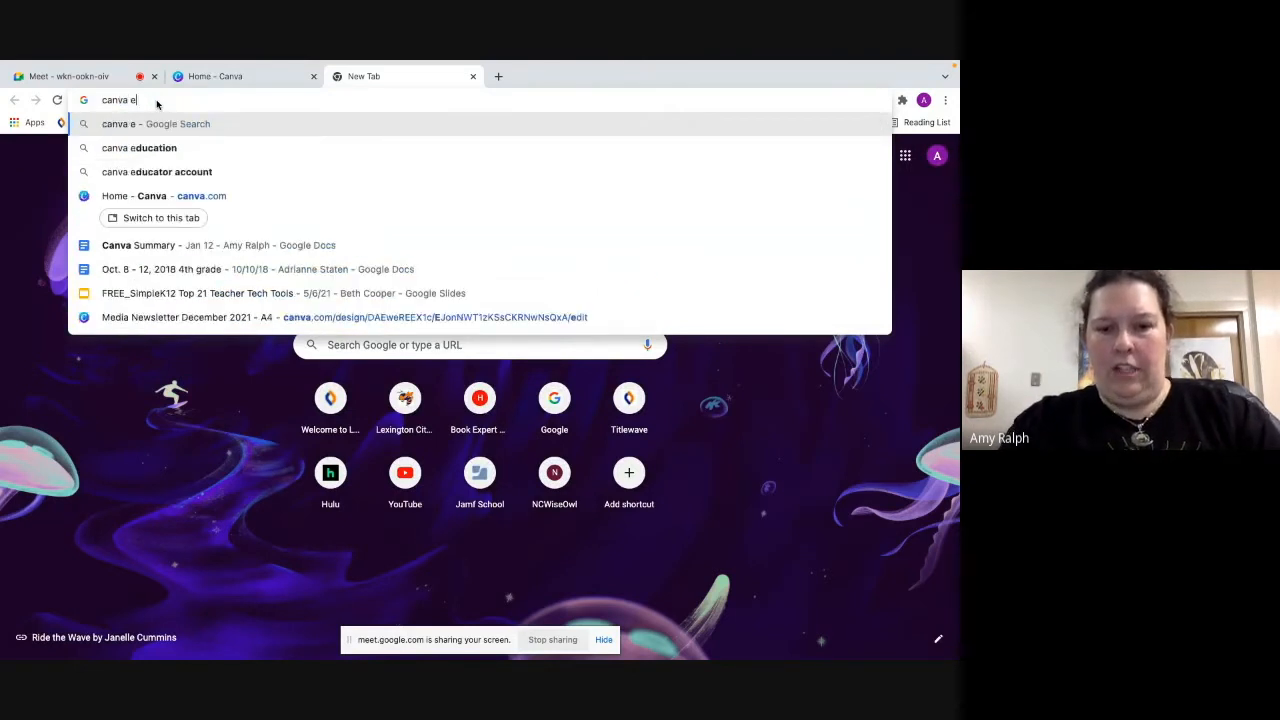
type("duca")
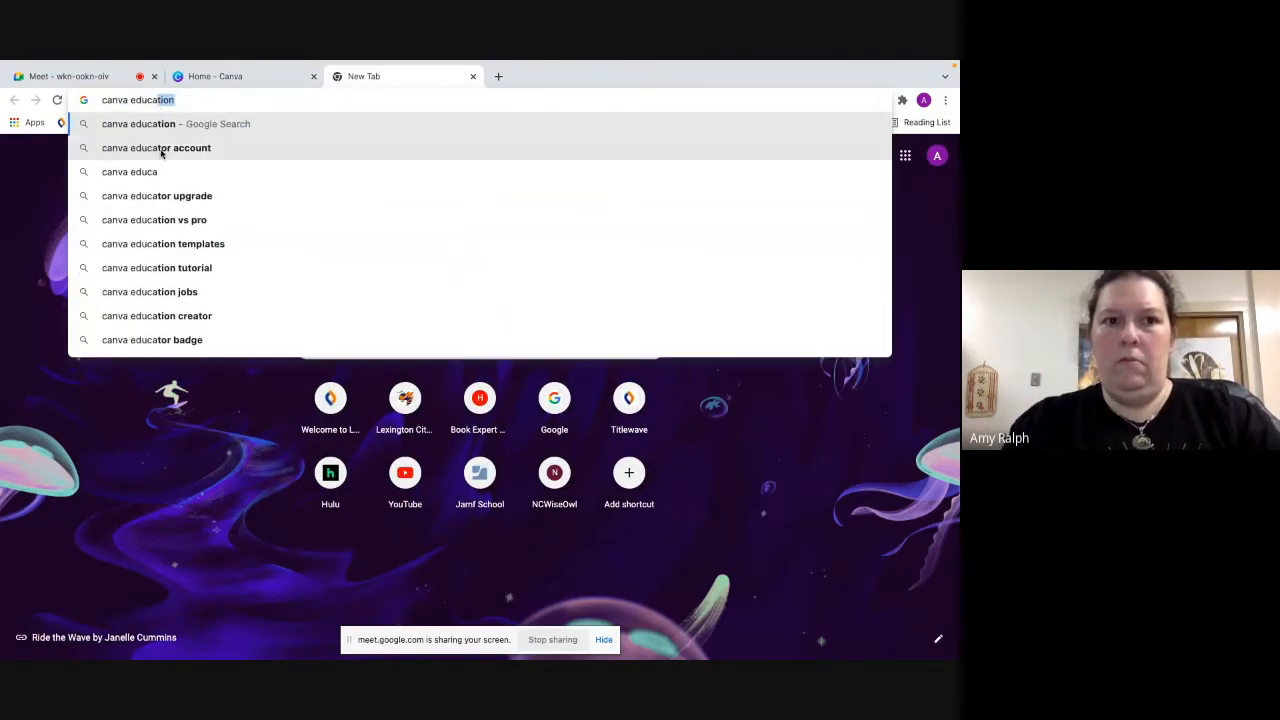
left_click(161, 148)
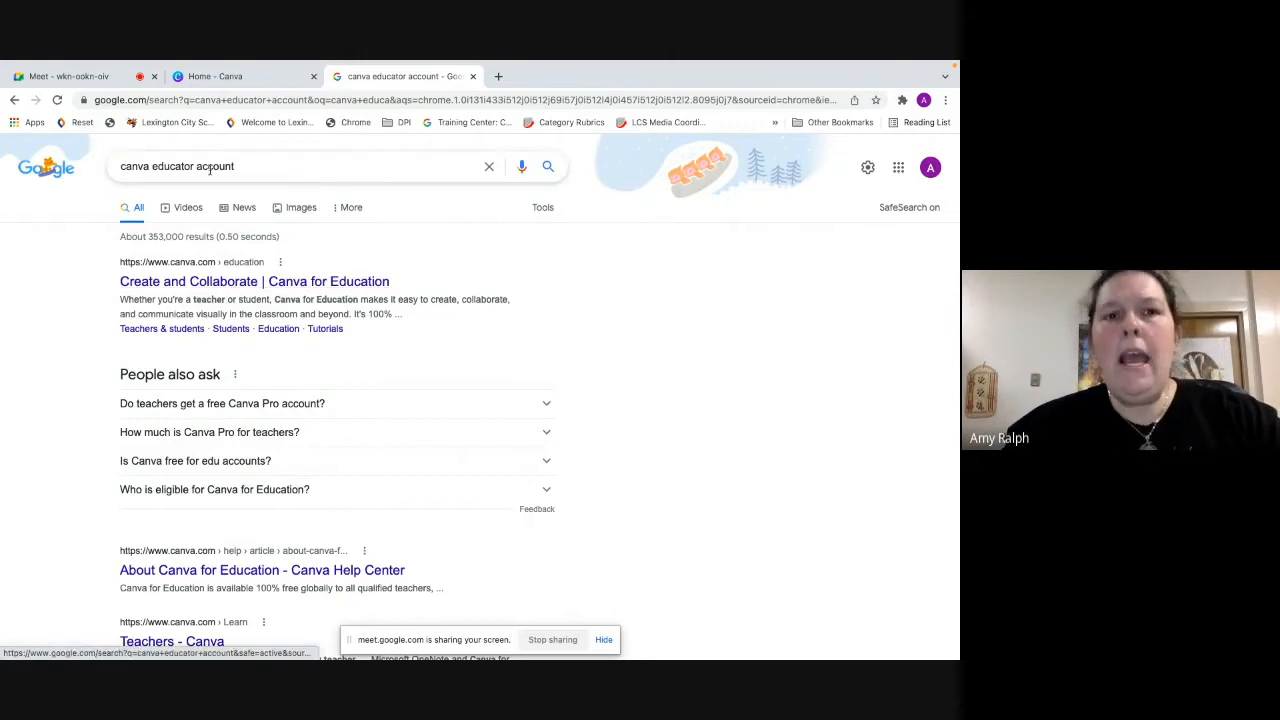
Return to the Canva home page and browse the suggested design types under "You might want to try"
left_click(240, 77)
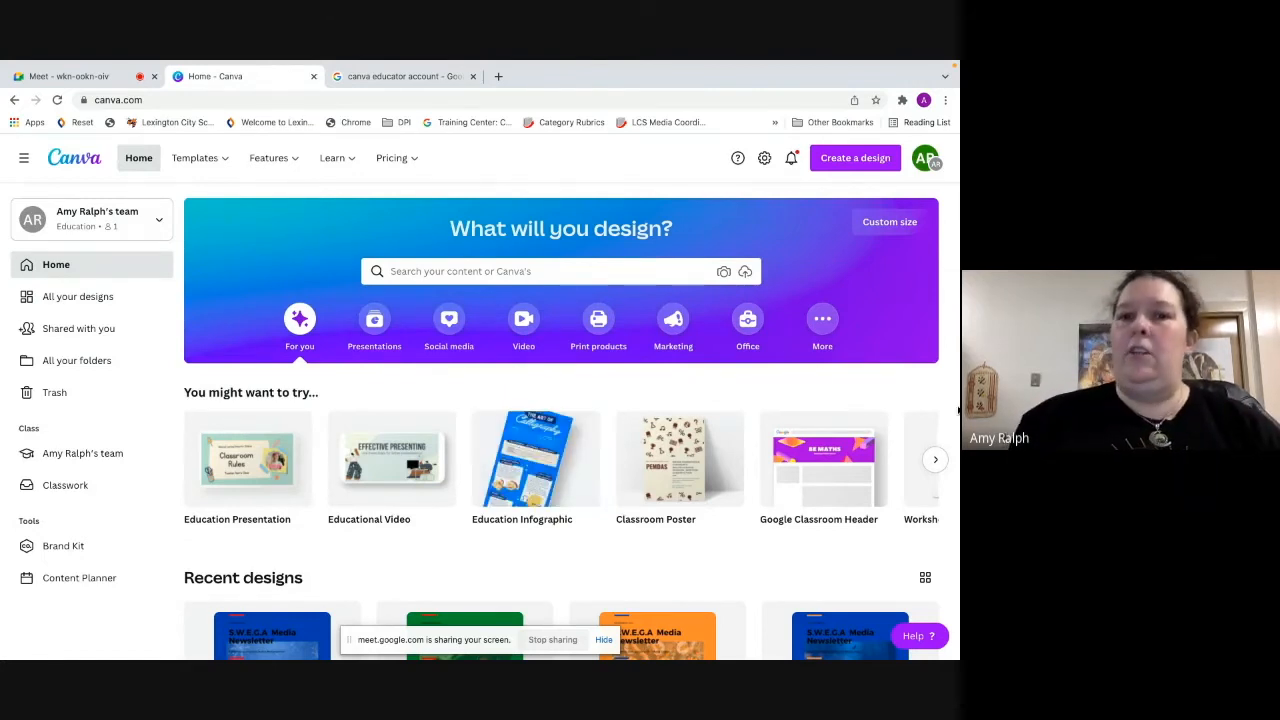
left_click(936, 462)
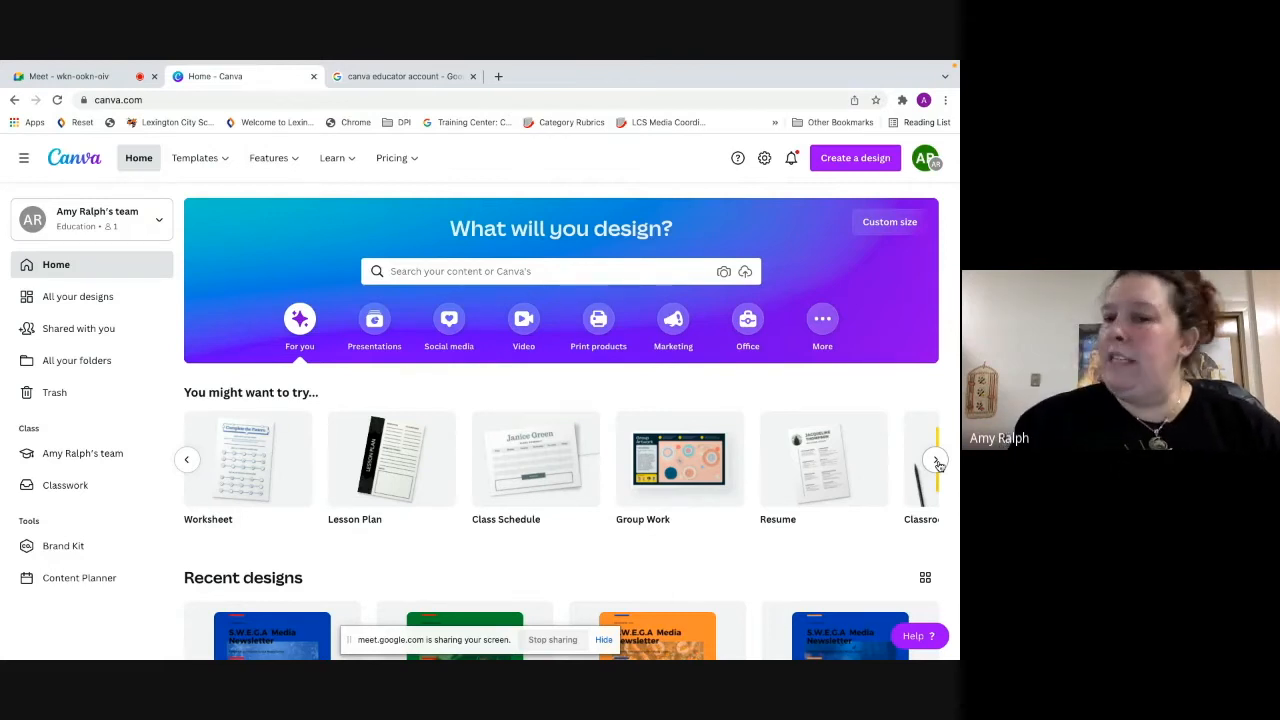
left_click(936, 461)
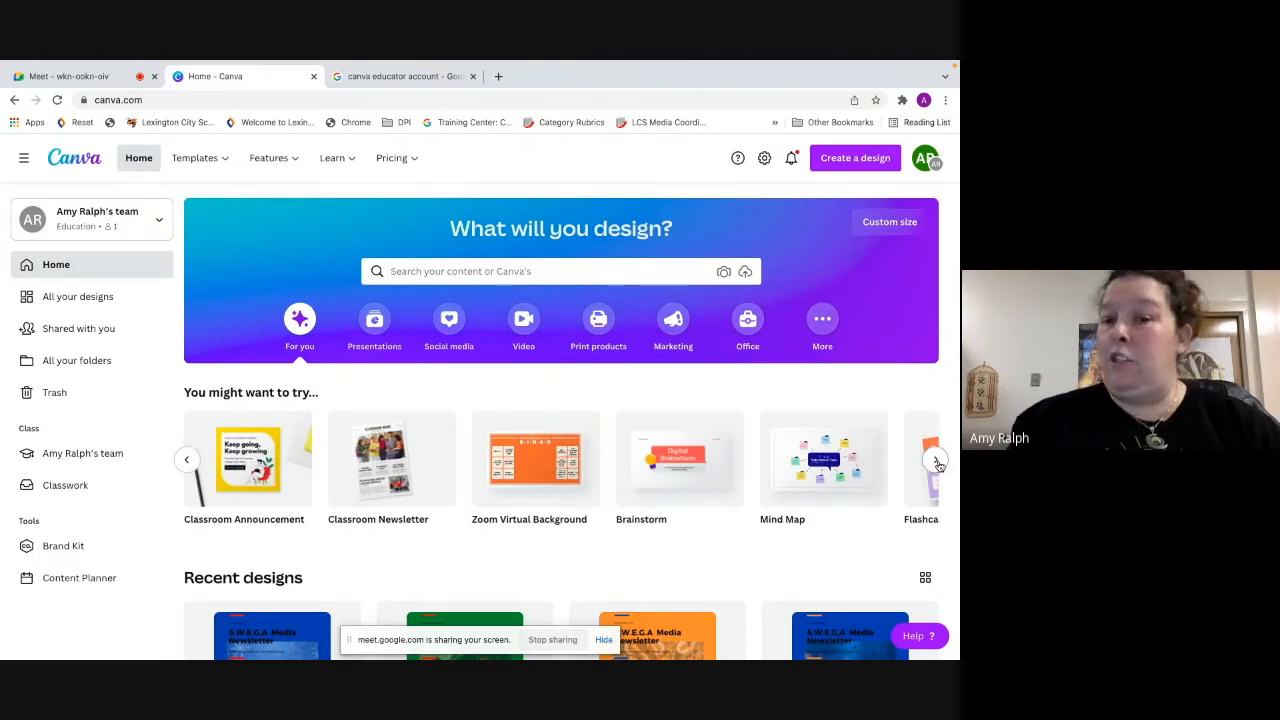
left_click(936, 461)
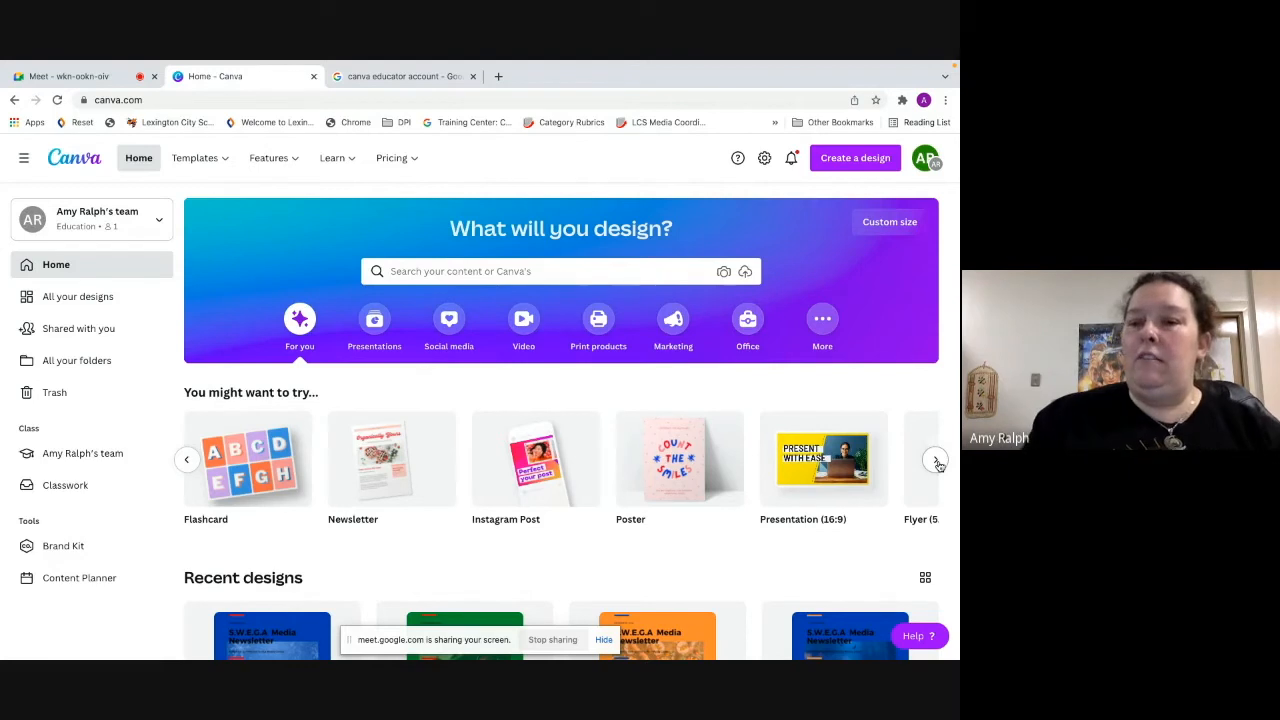
left_click(936, 461)
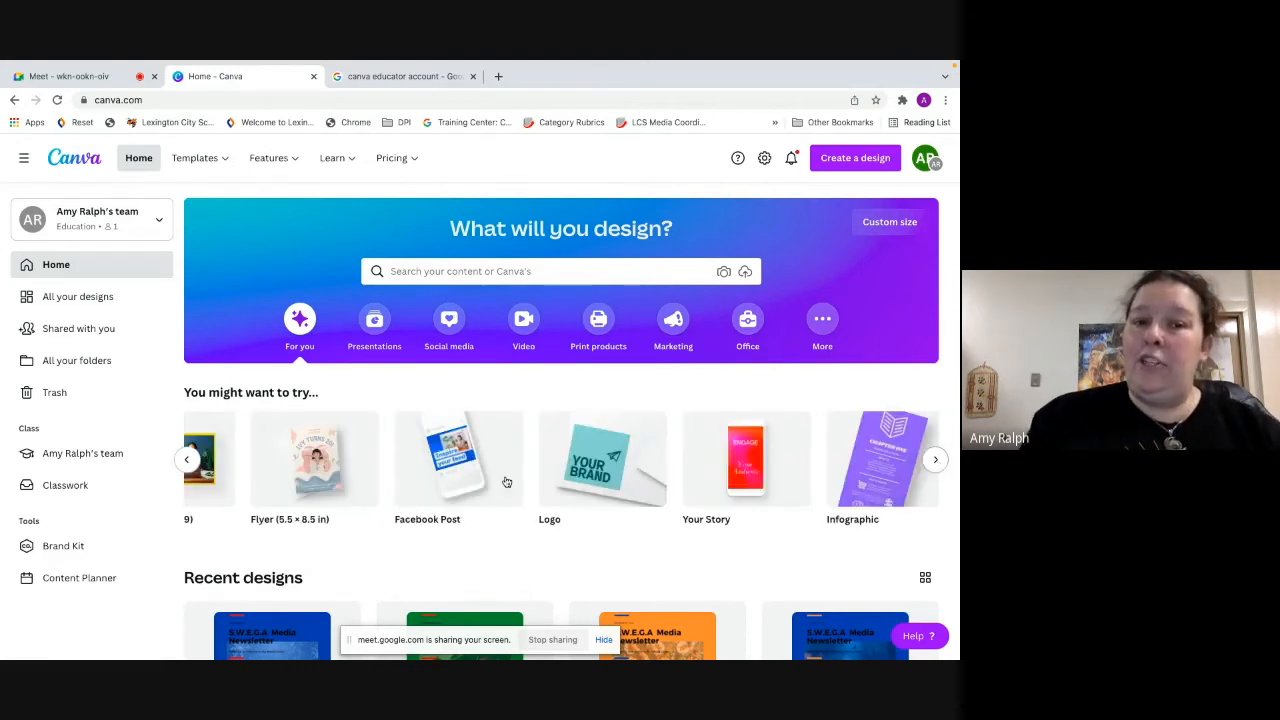
left_click(187, 461)
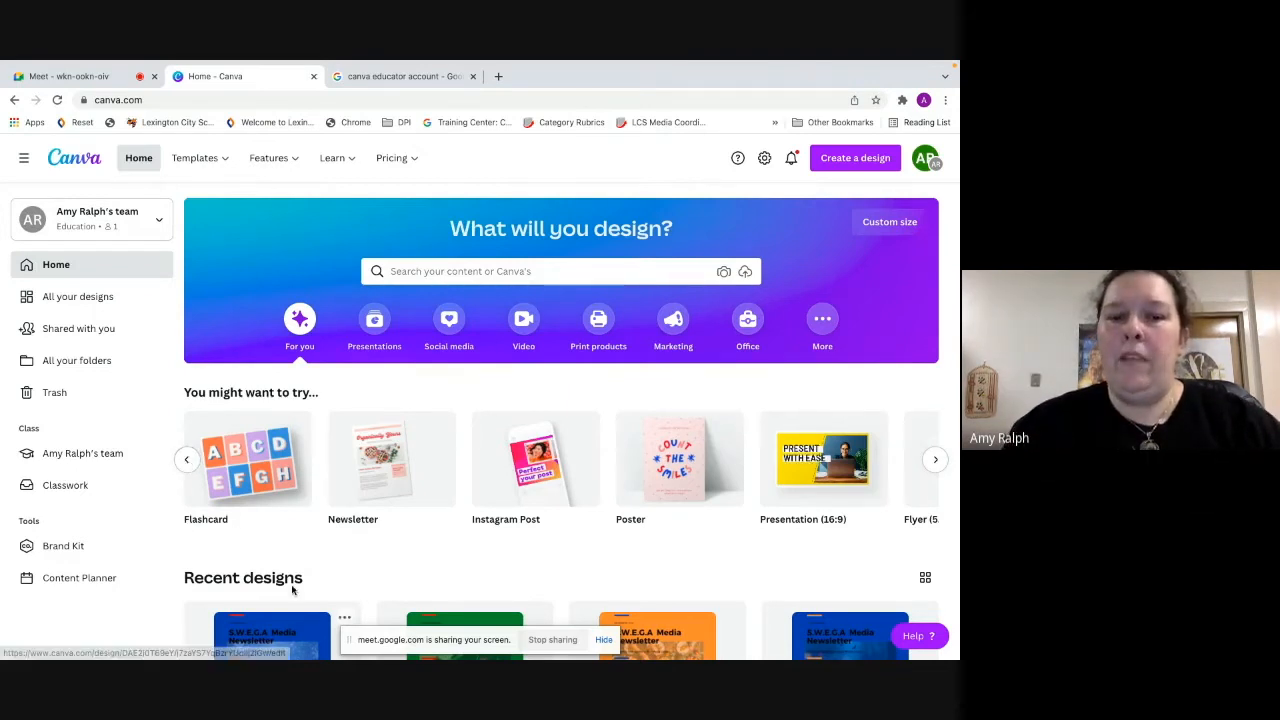
Open the recent design "Media Newsletter January" and set its zoom to 62%
scroll(275, 590, "down", 2)
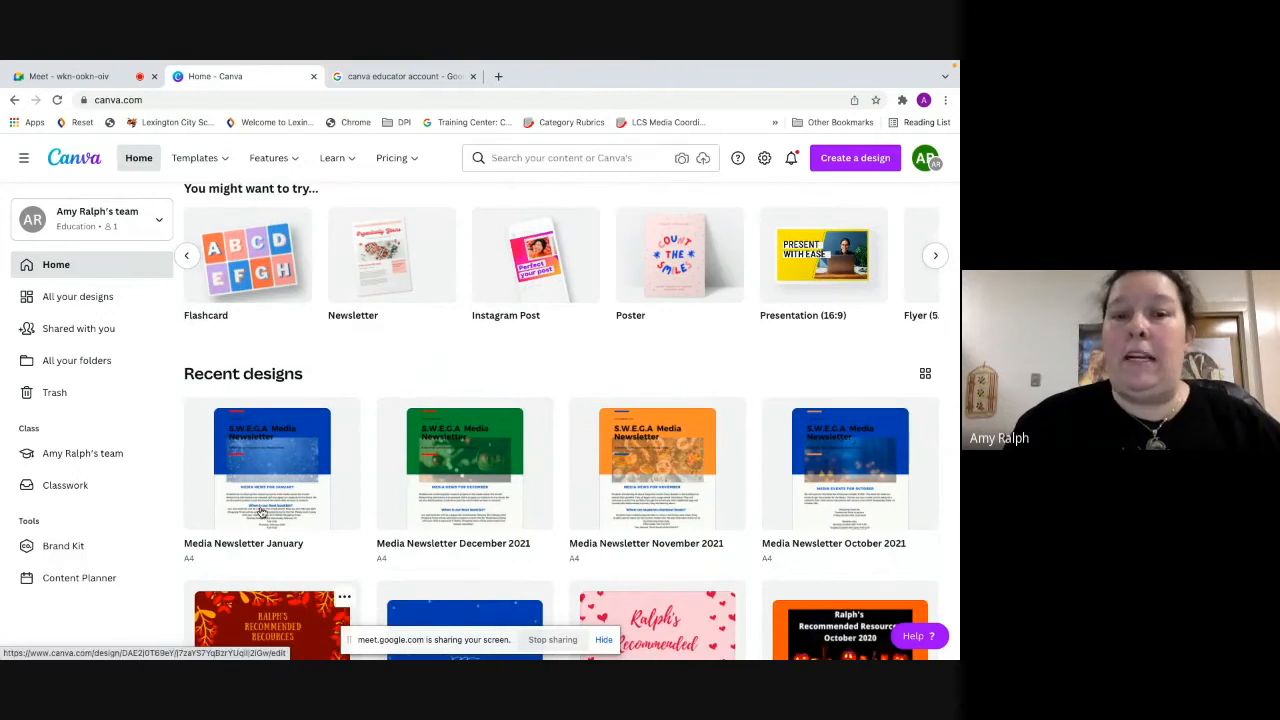
left_click(264, 442)
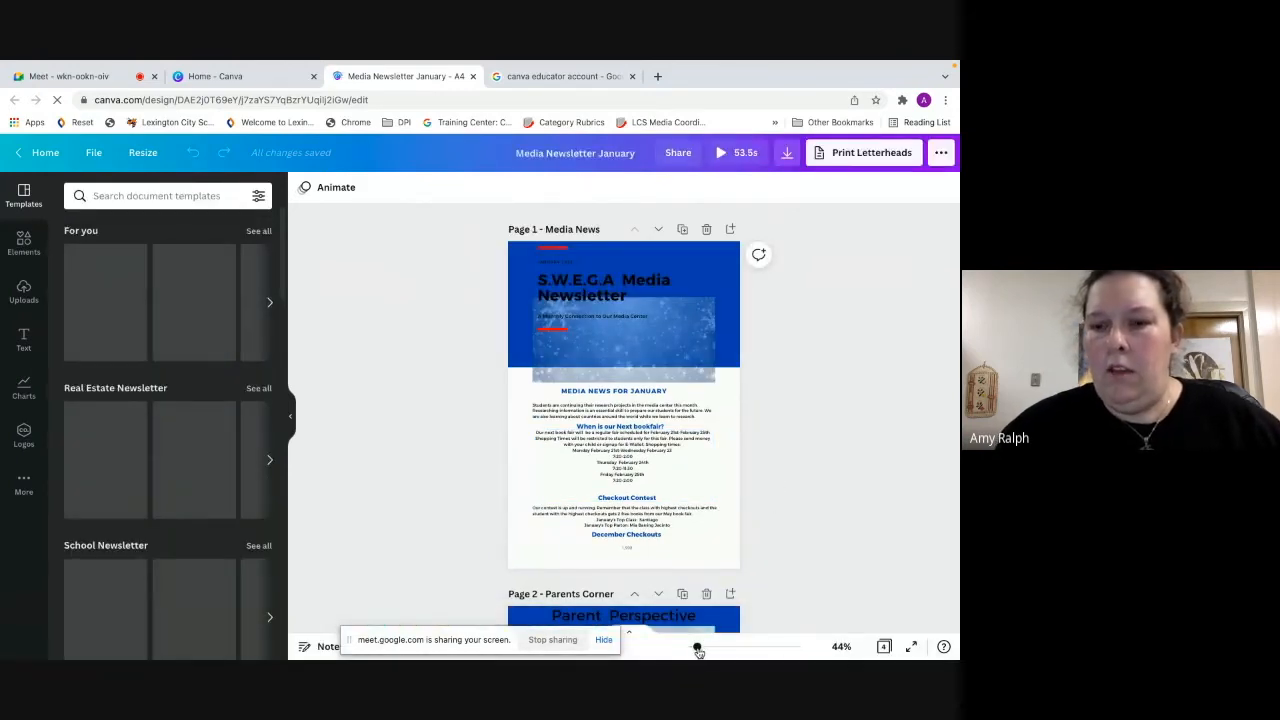
left_click(743, 651)
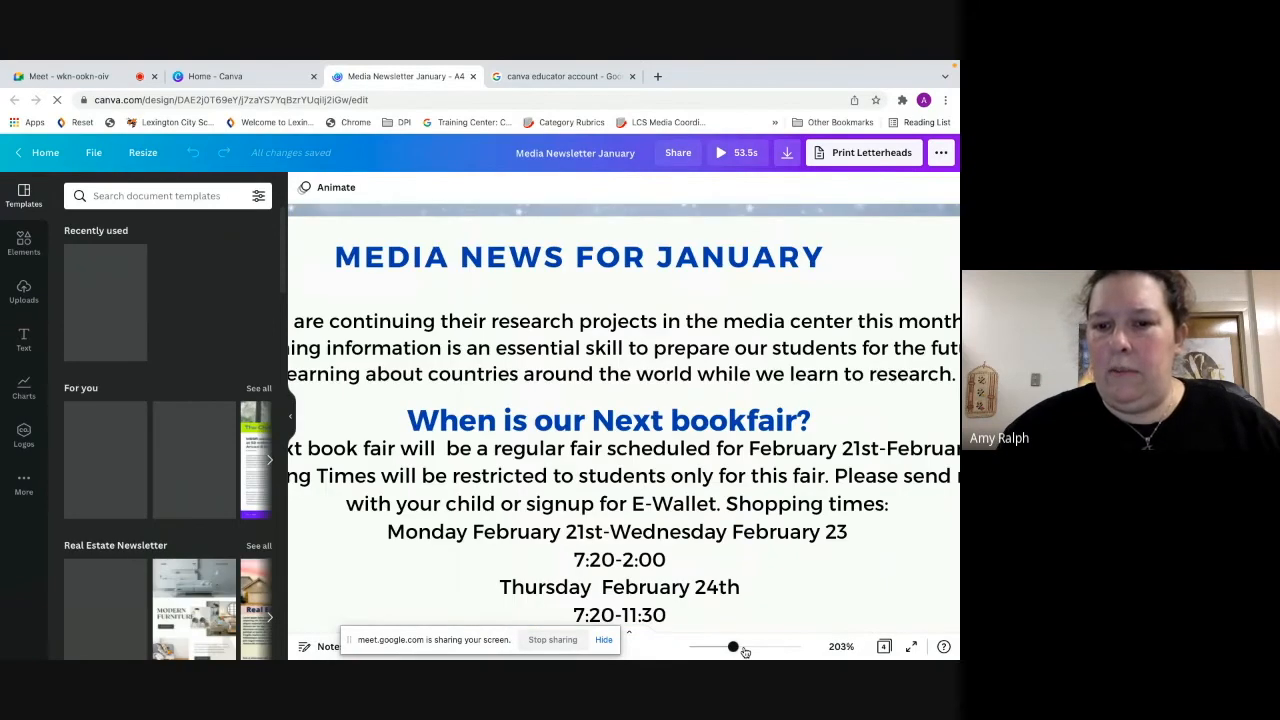
left_click_drag(745, 651, 702, 649)
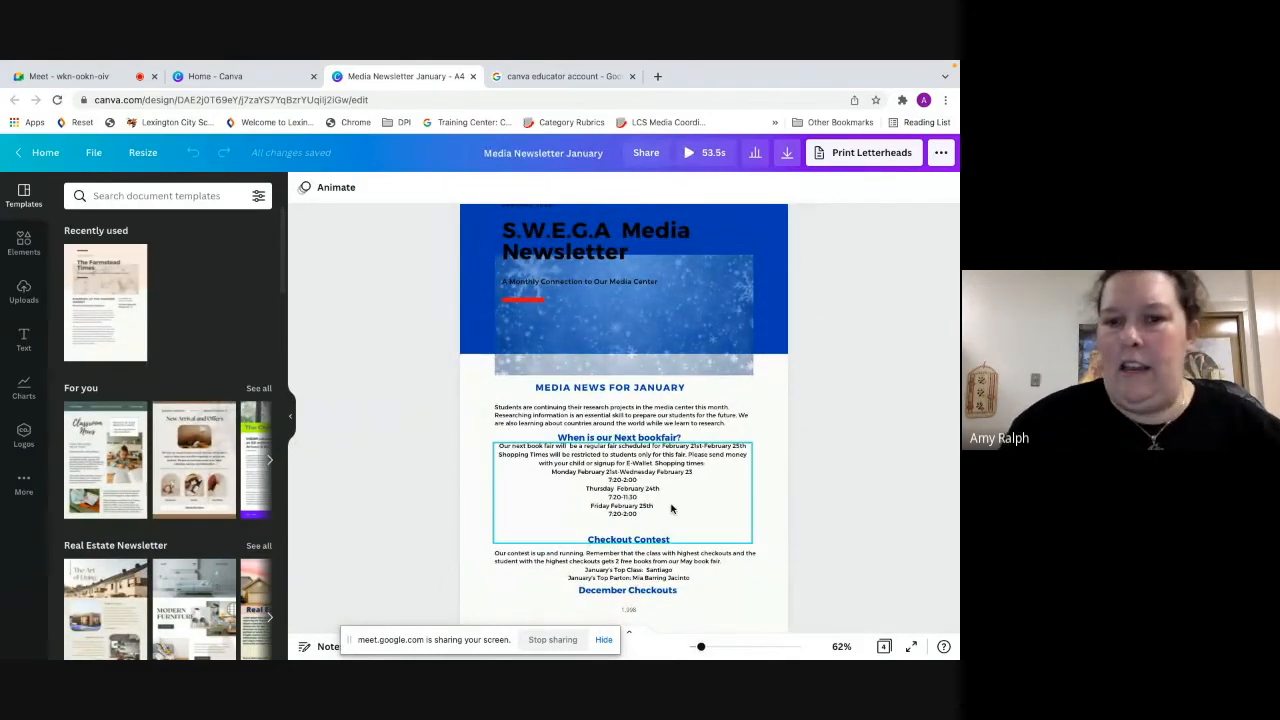
Review the newsletter's Media News and Parents Corner pages, including the book fair, checkout contest and reading help sections
scroll(672, 510, "down", 1)
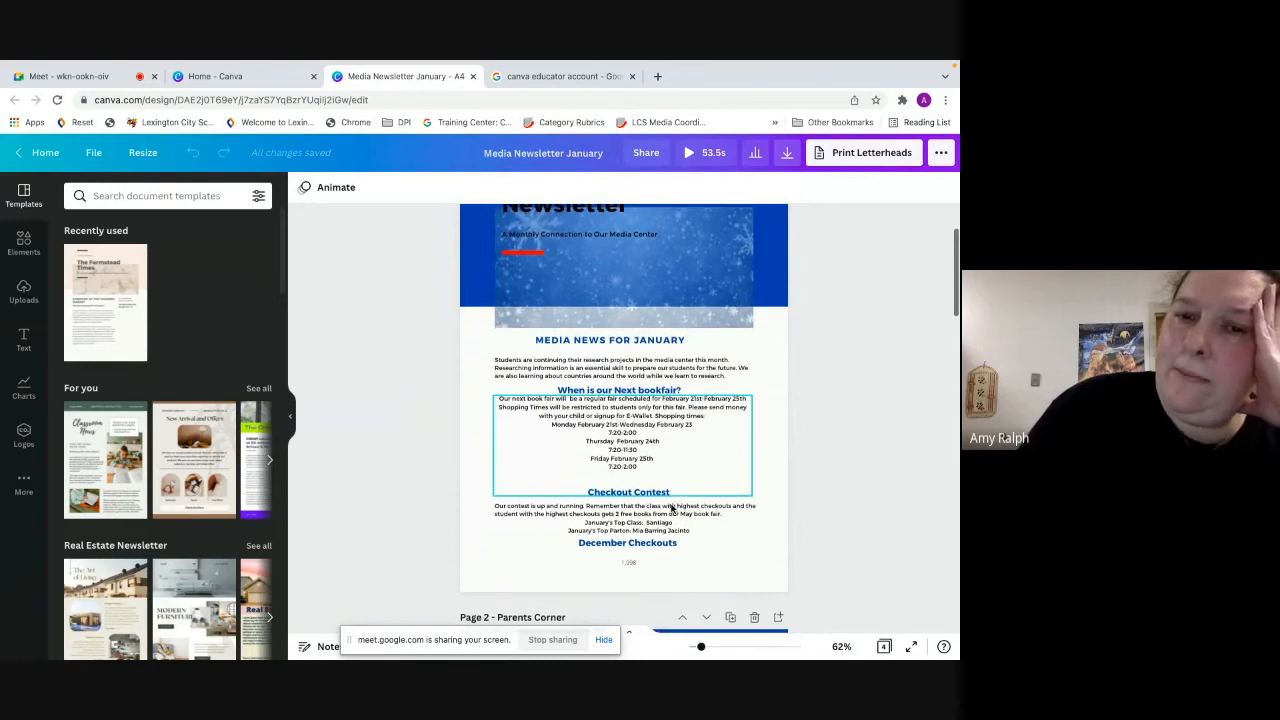
scroll(672, 510, "up", 1)
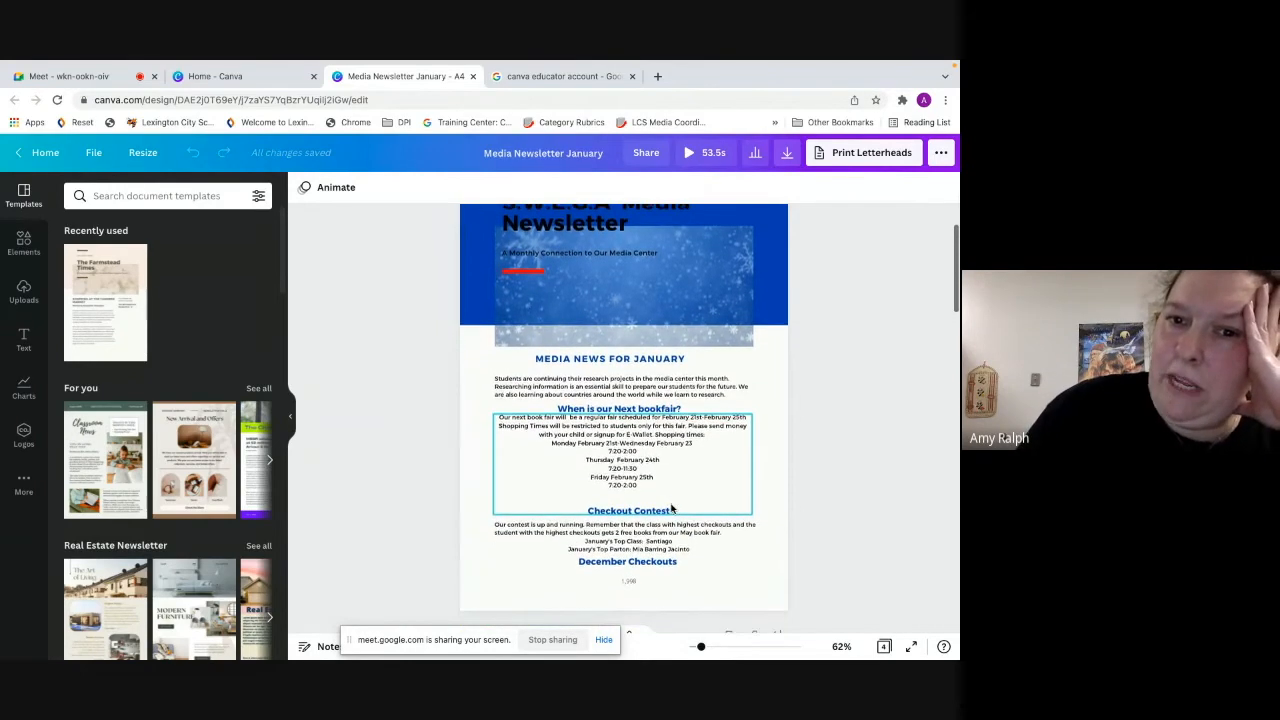
scroll(672, 510, "down", 2)
scroll(672, 510, "down", 1)
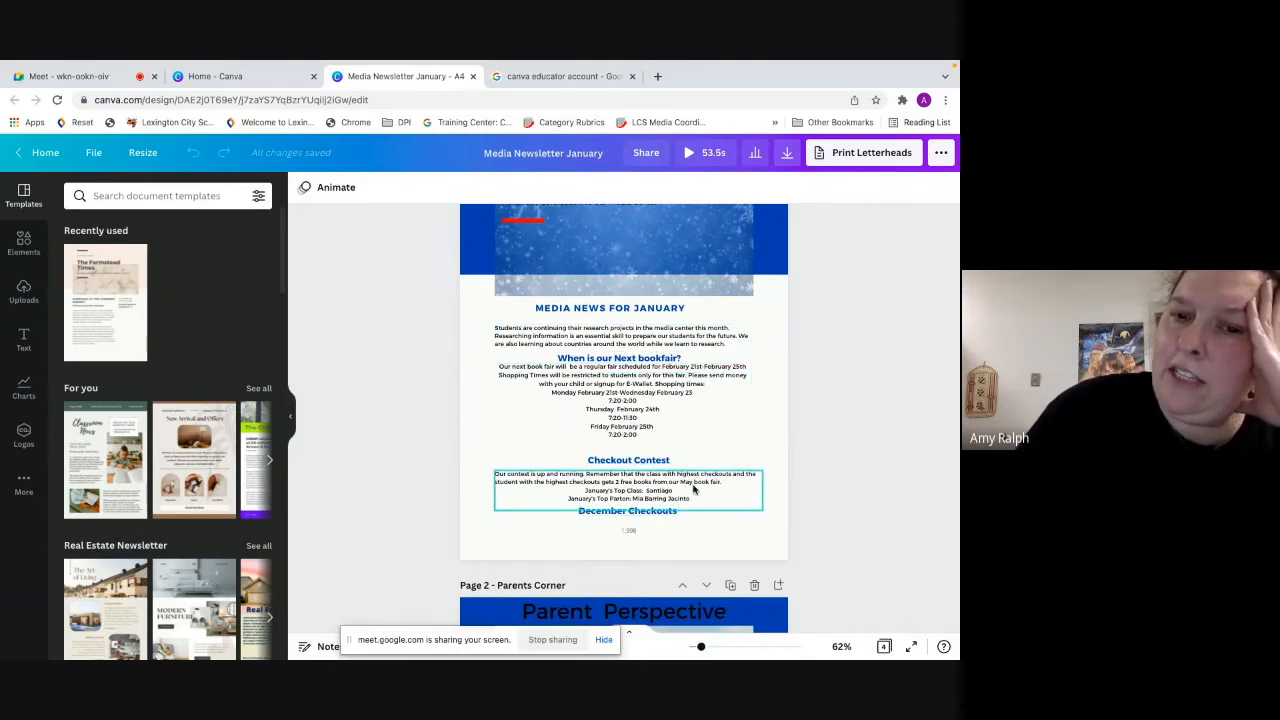
scroll(693, 489, "down", 2)
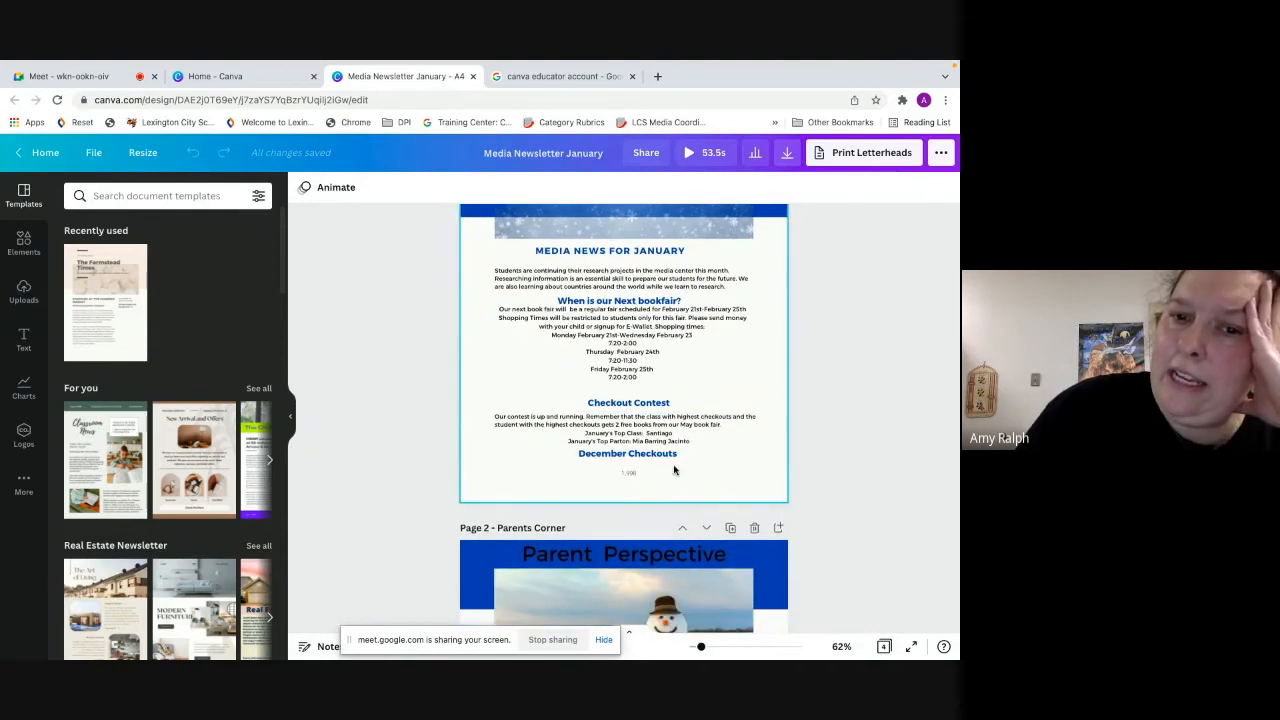
scroll(681, 479, "down", 6)
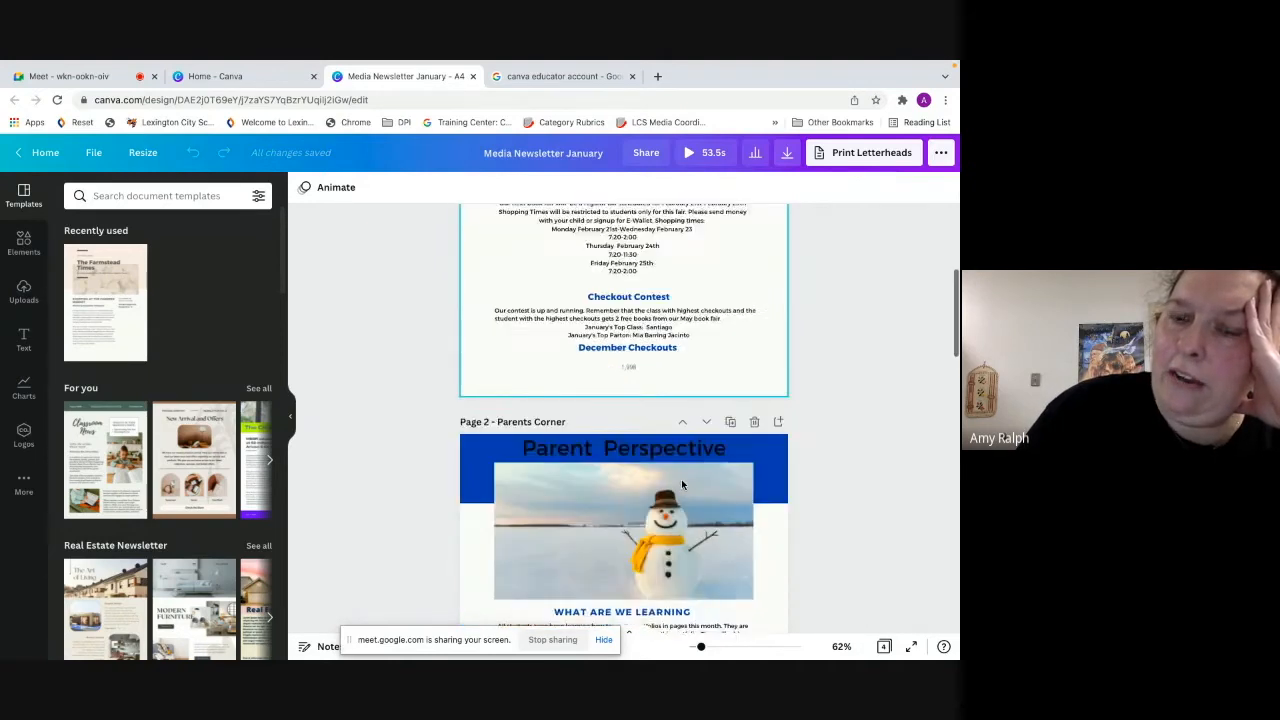
scroll(682, 485, "up", 2)
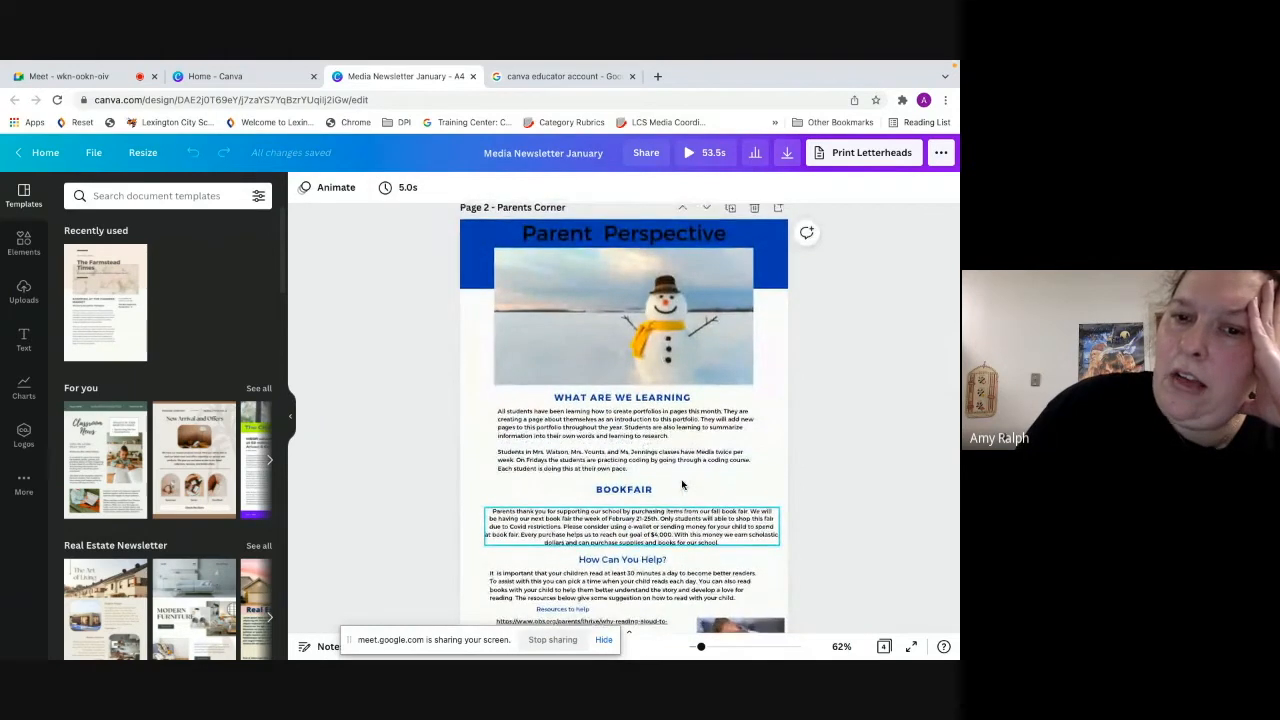
scroll(682, 485, "down", 1)
scroll(682, 485, "down", 2)
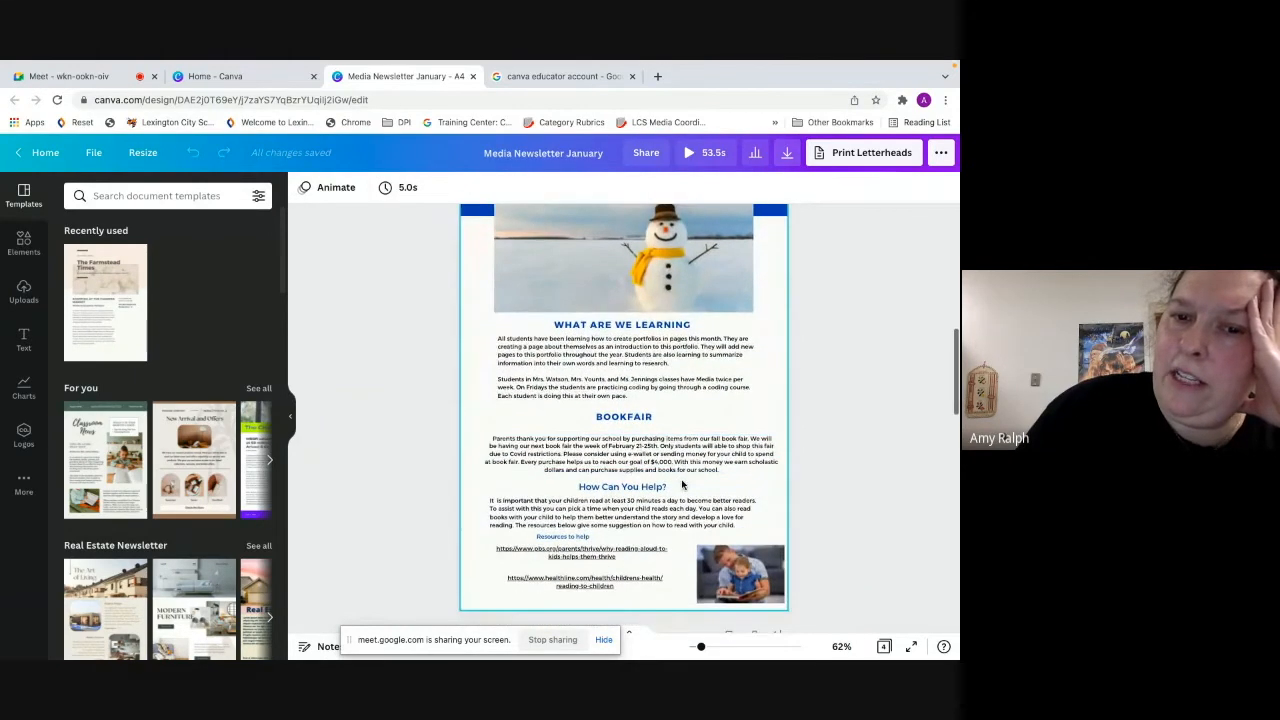
scroll(682, 485, "up", 3)
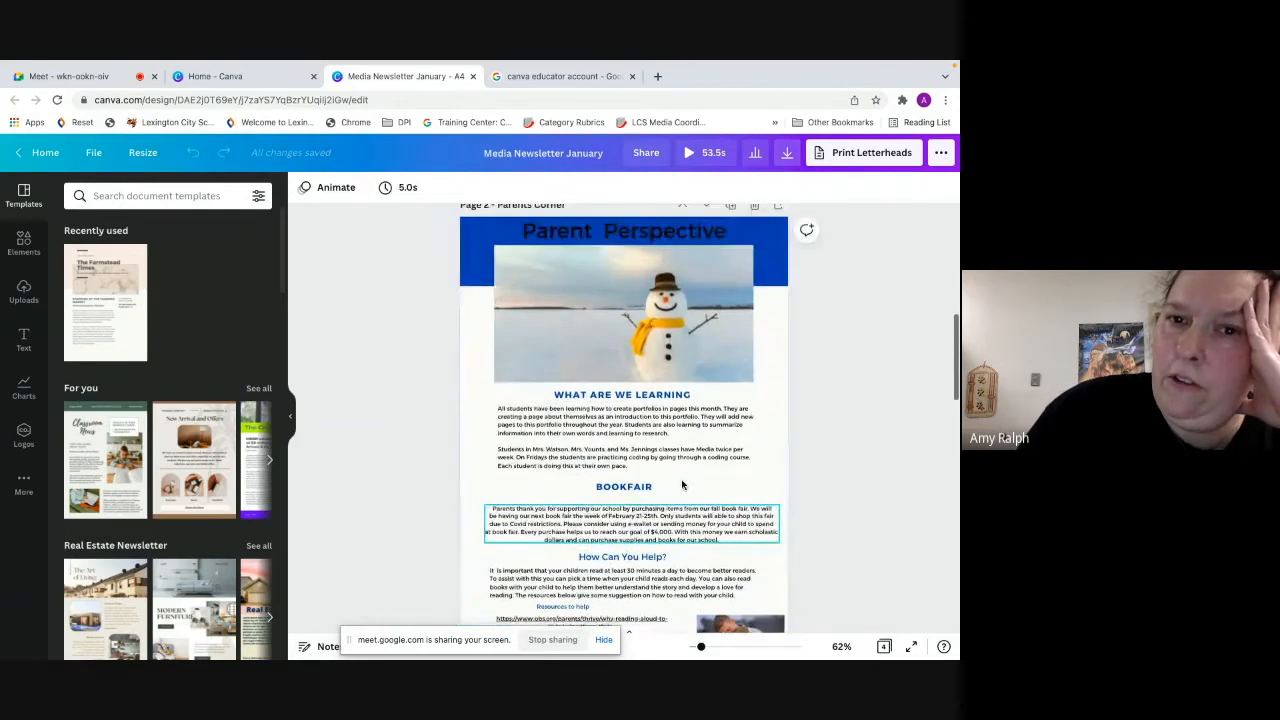
scroll(682, 485, "down", 1)
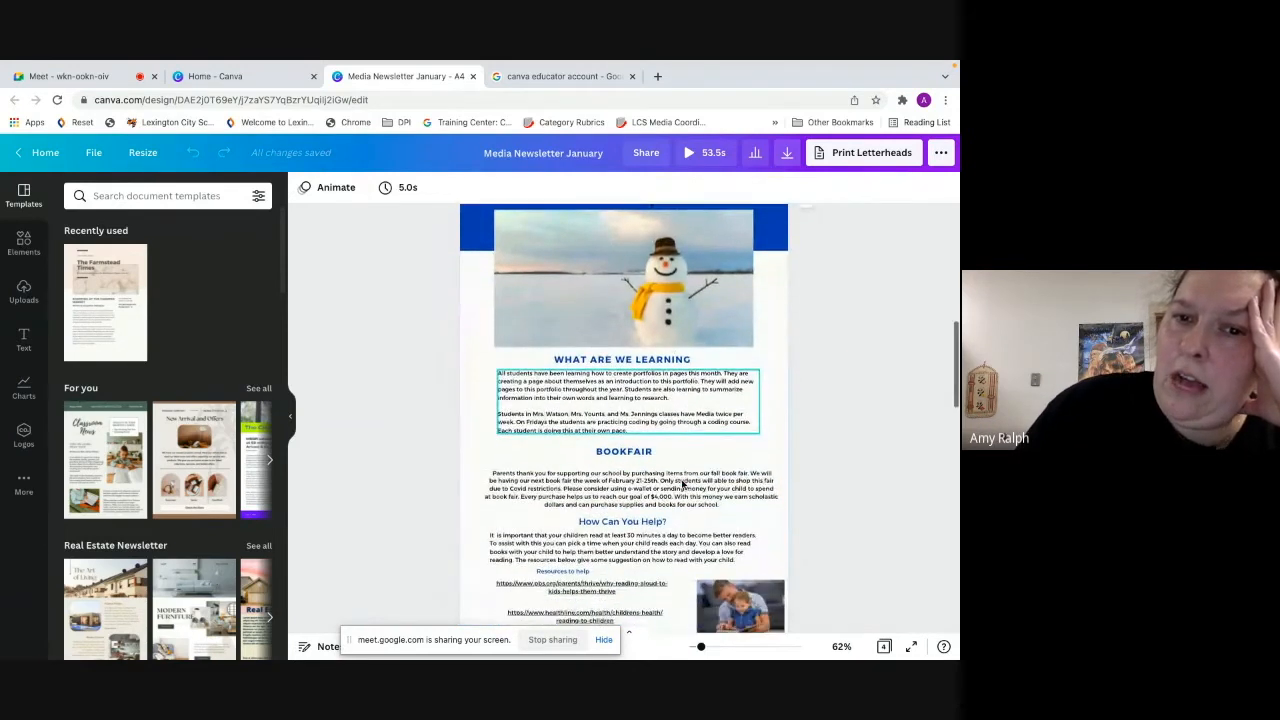
scroll(670, 490, "down", 1)
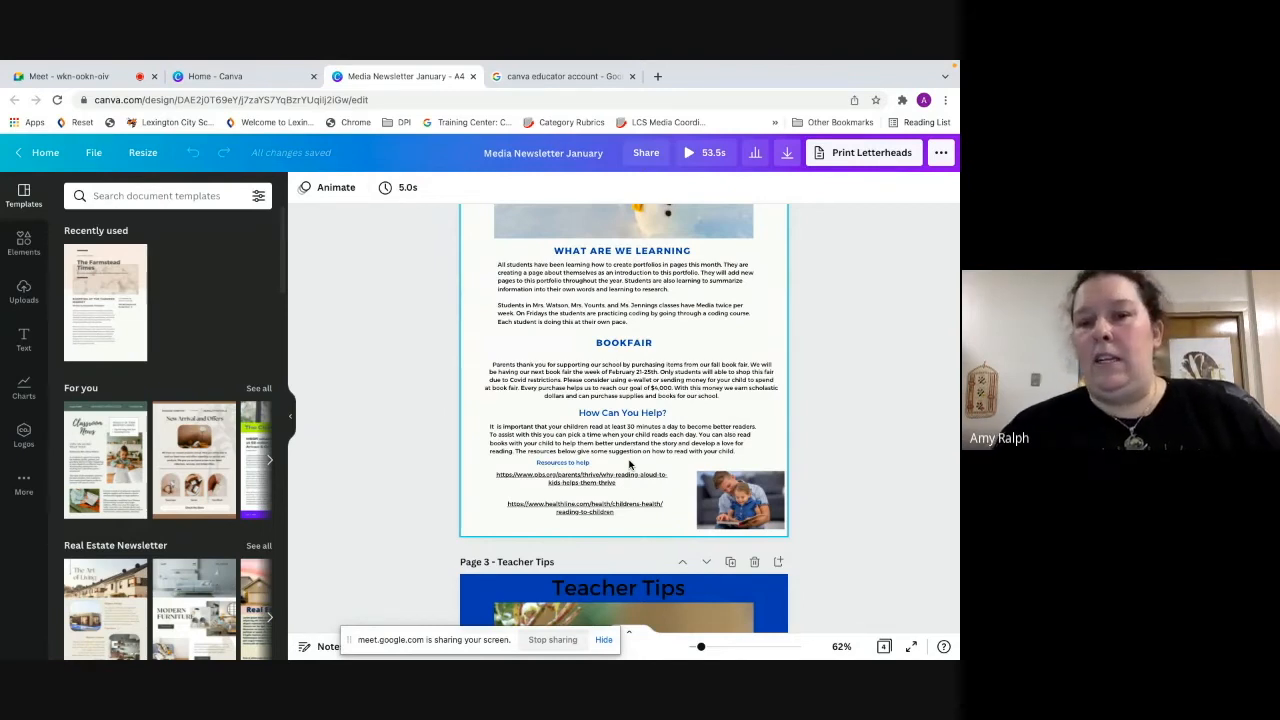
scroll(654, 527, "down", 1)
scroll(653, 523, "down", 2)
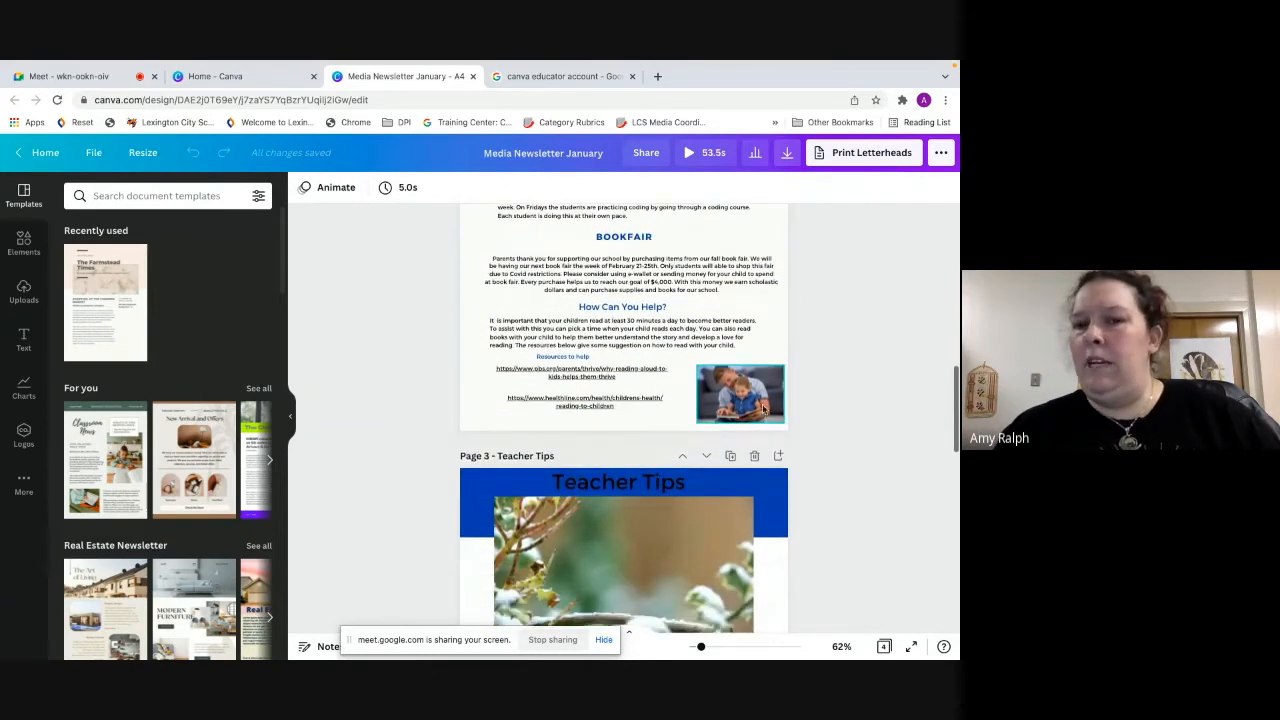
Review the Teacher Tips and Student Center pages, including the Black History resources, PD Spotlight and Reading Stamina sections
scroll(705, 443, "down", 7)
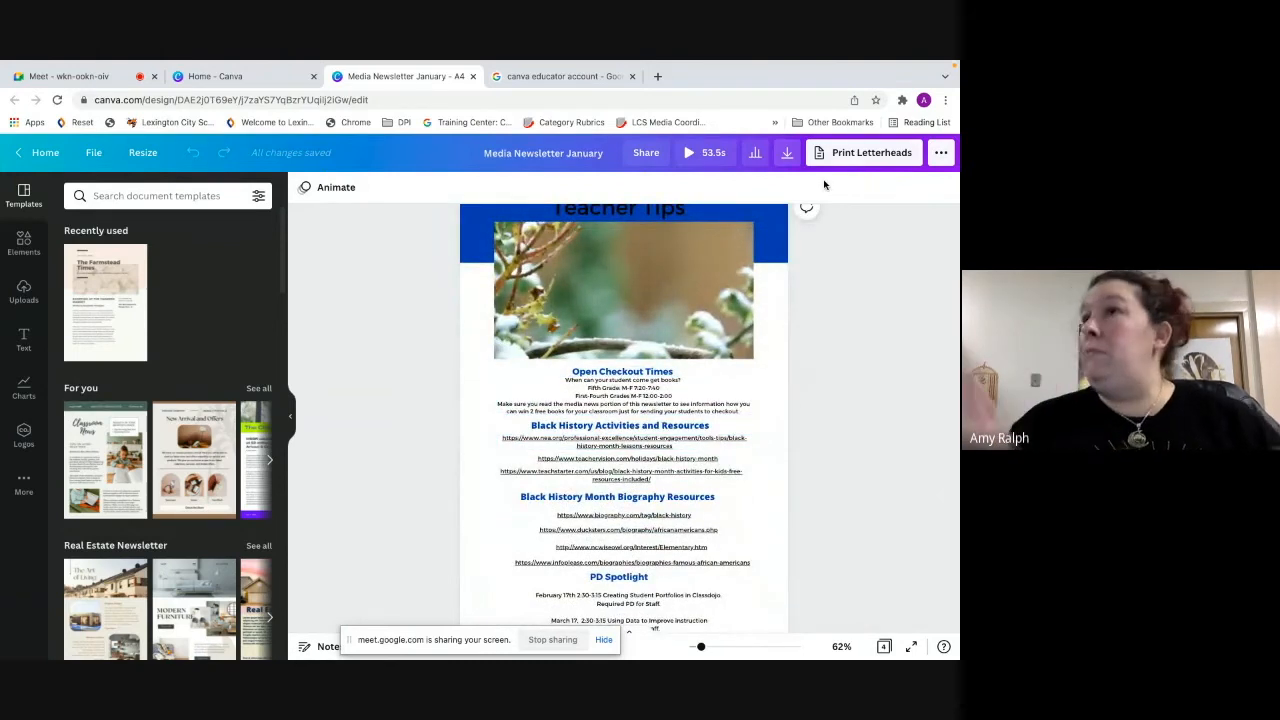
scroll(748, 344, "down", 4)
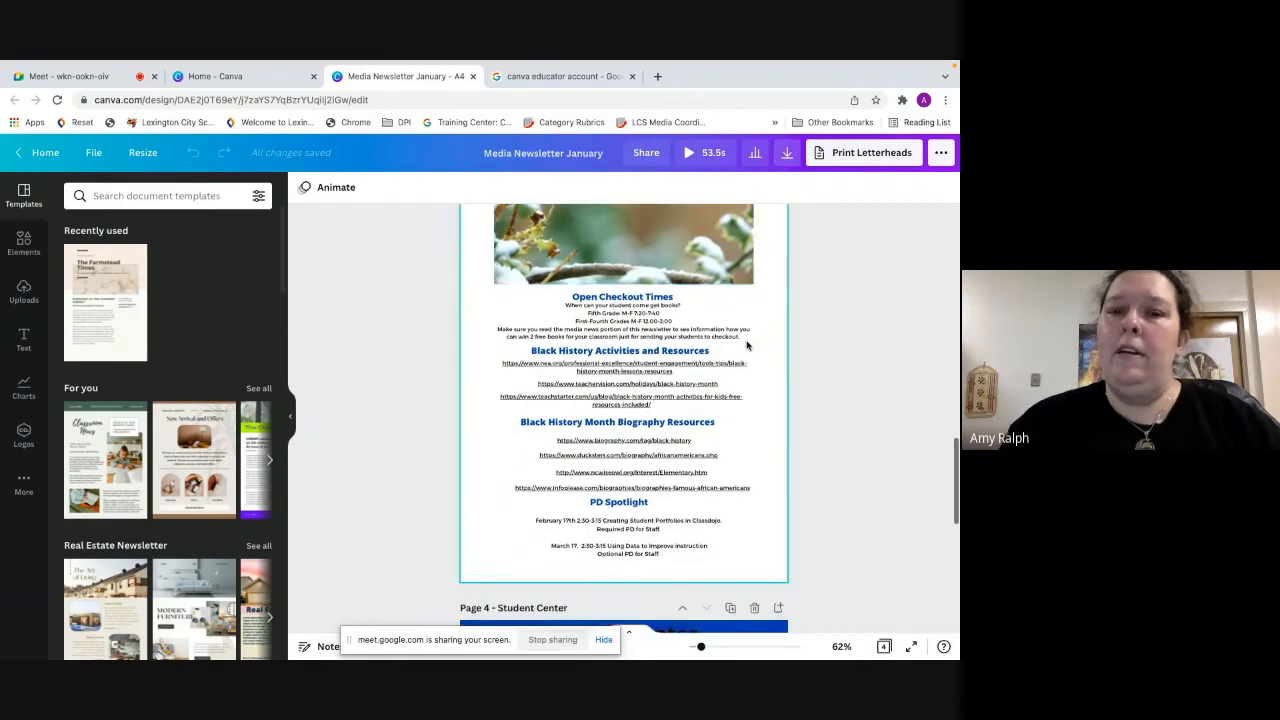
scroll(746, 345, "down", 1)
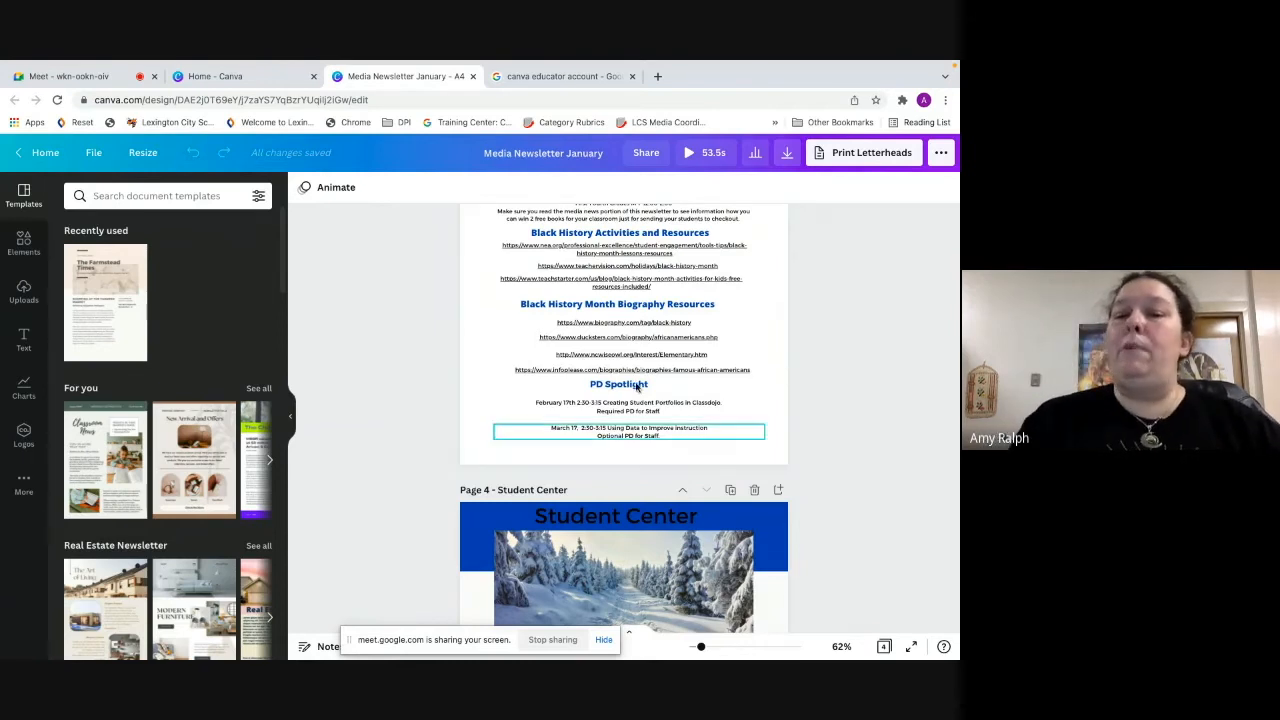
scroll(651, 405, "down", 2)
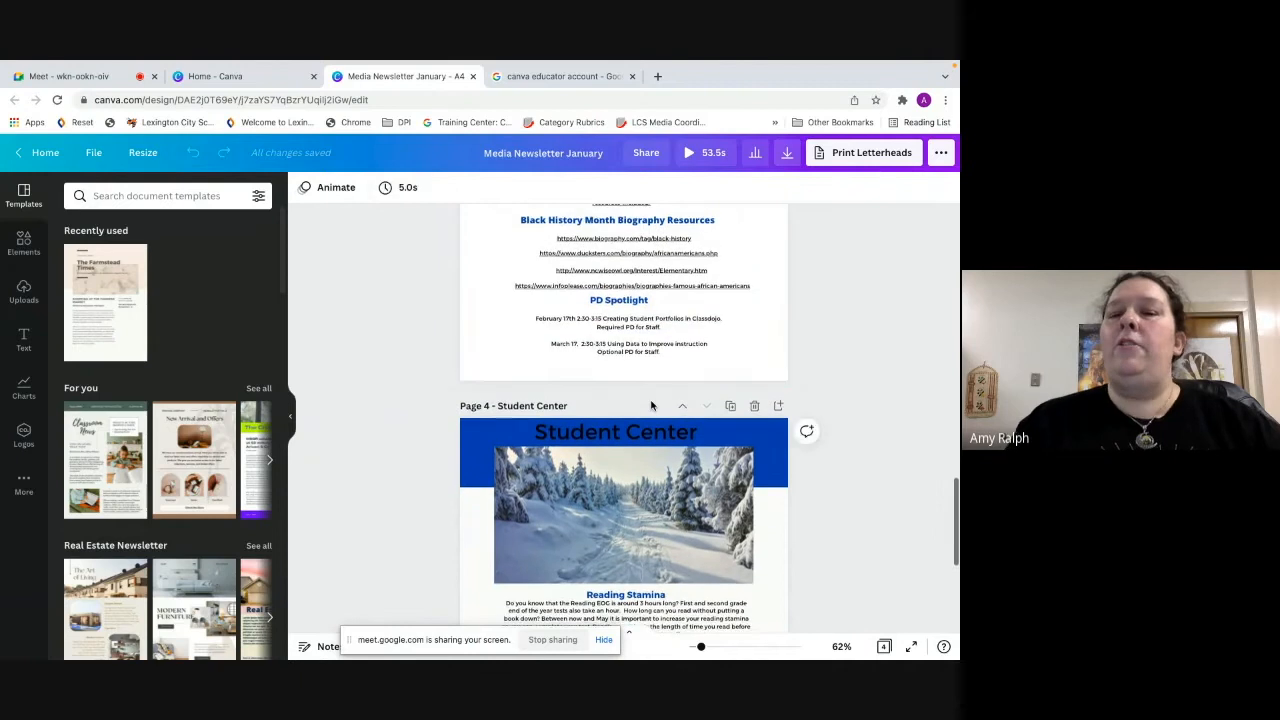
scroll(703, 369, "down", 2)
scroll(703, 369, "down", 1)
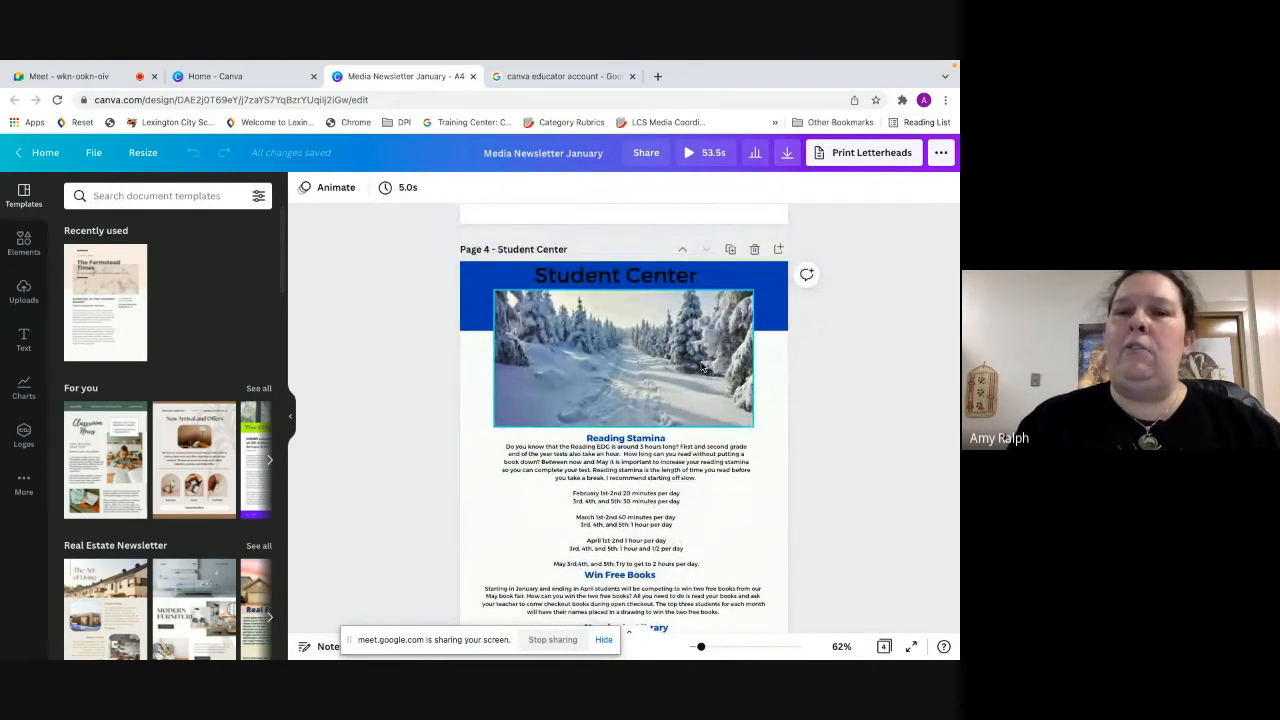
scroll(703, 369, "down", 1)
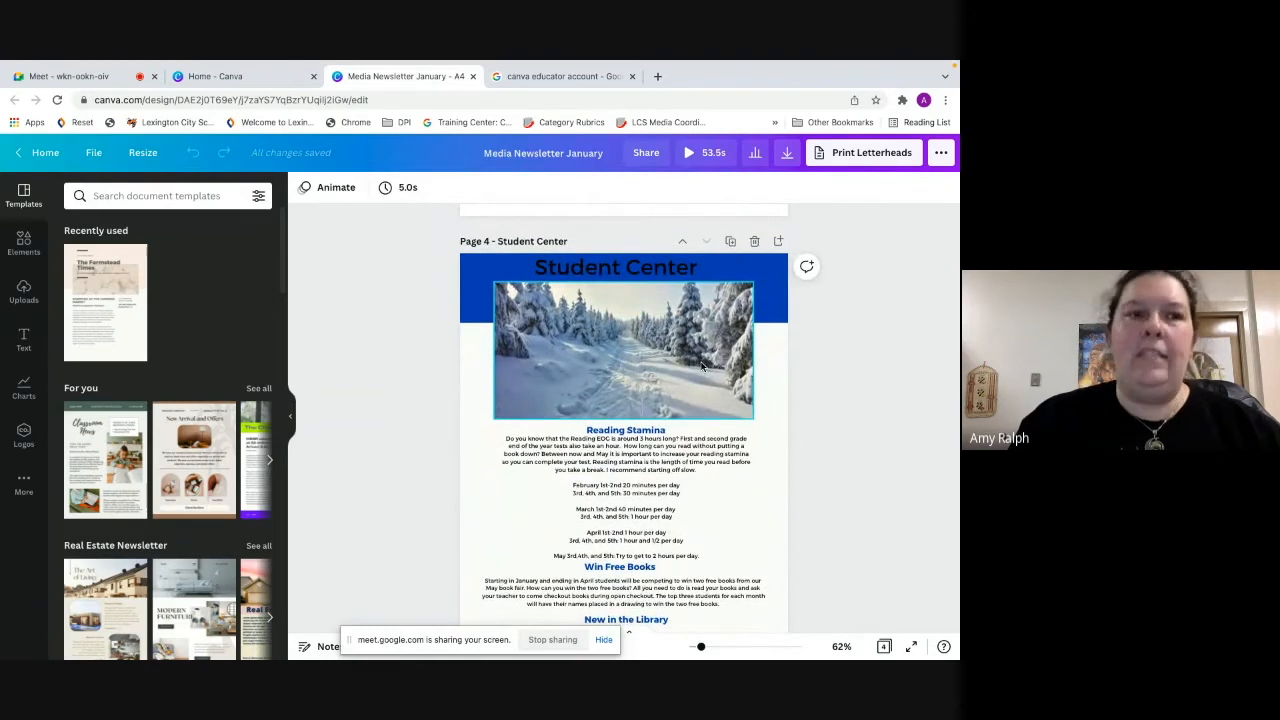
scroll(703, 369, "down", 1)
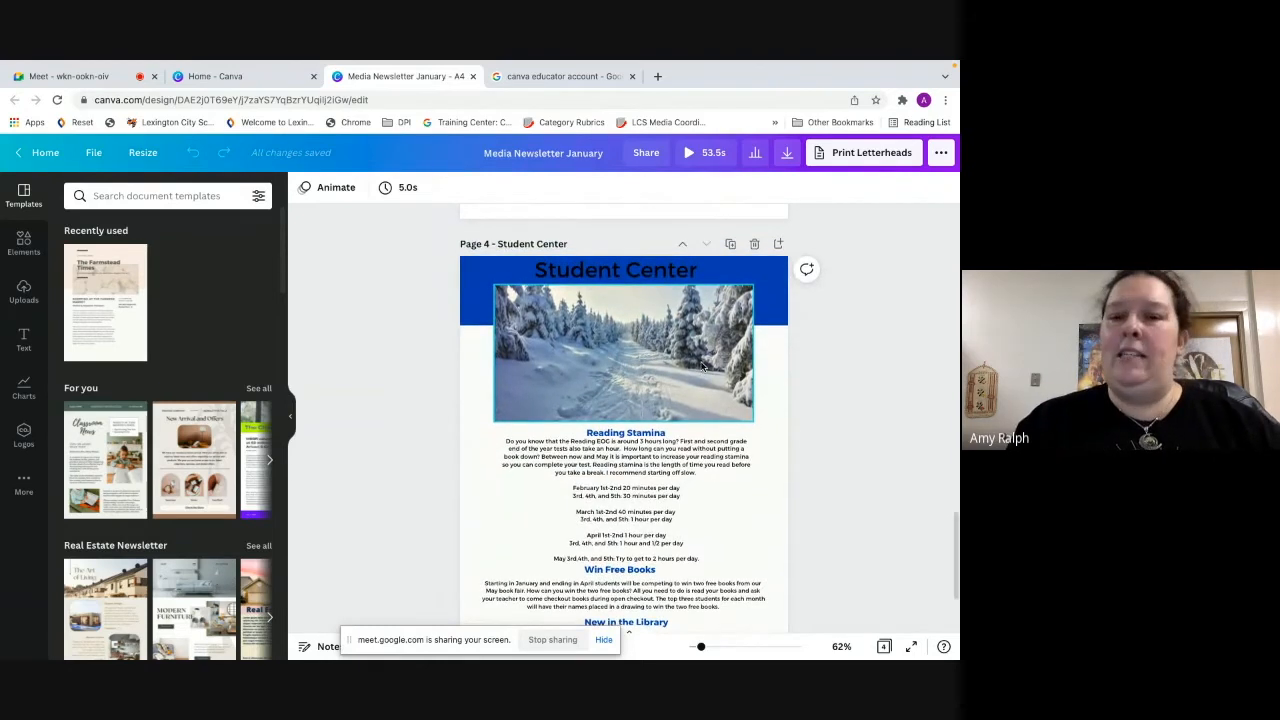
scroll(703, 369, "down", 5)
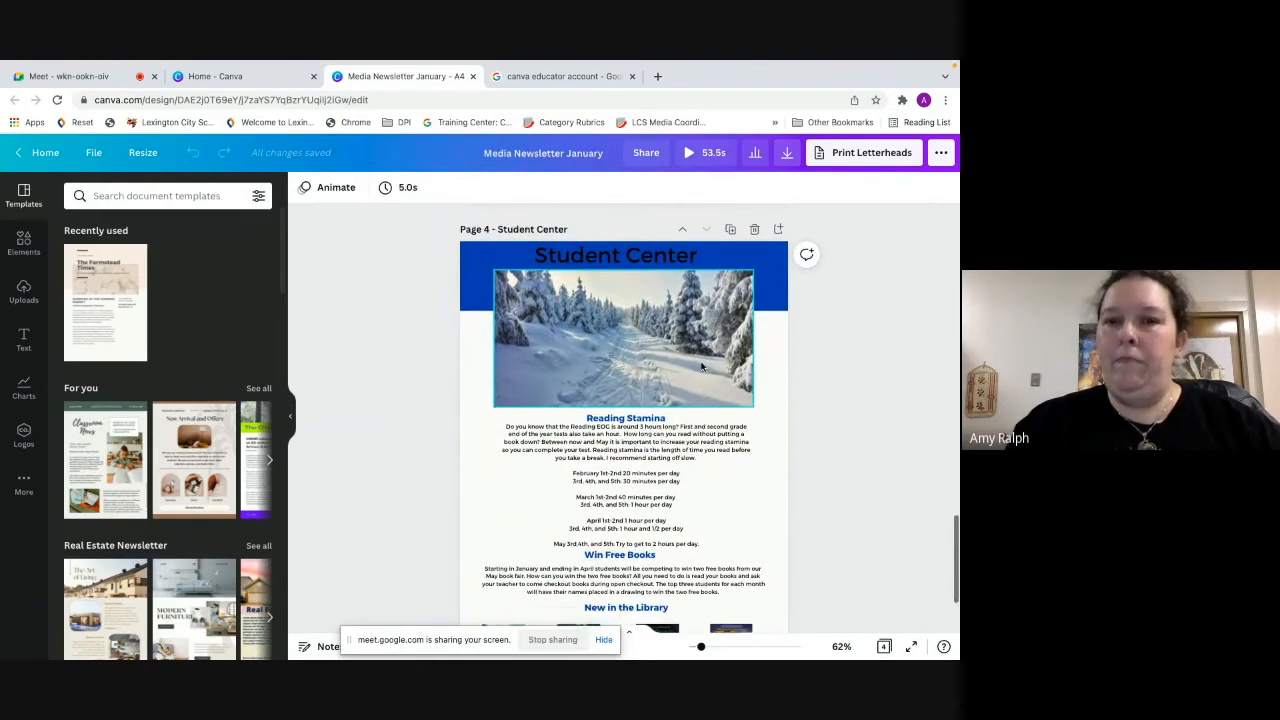
Return to the home page, make a copy of the recent design "Media Newsletter January" and open the copy
scroll(703, 367, "down", 2)
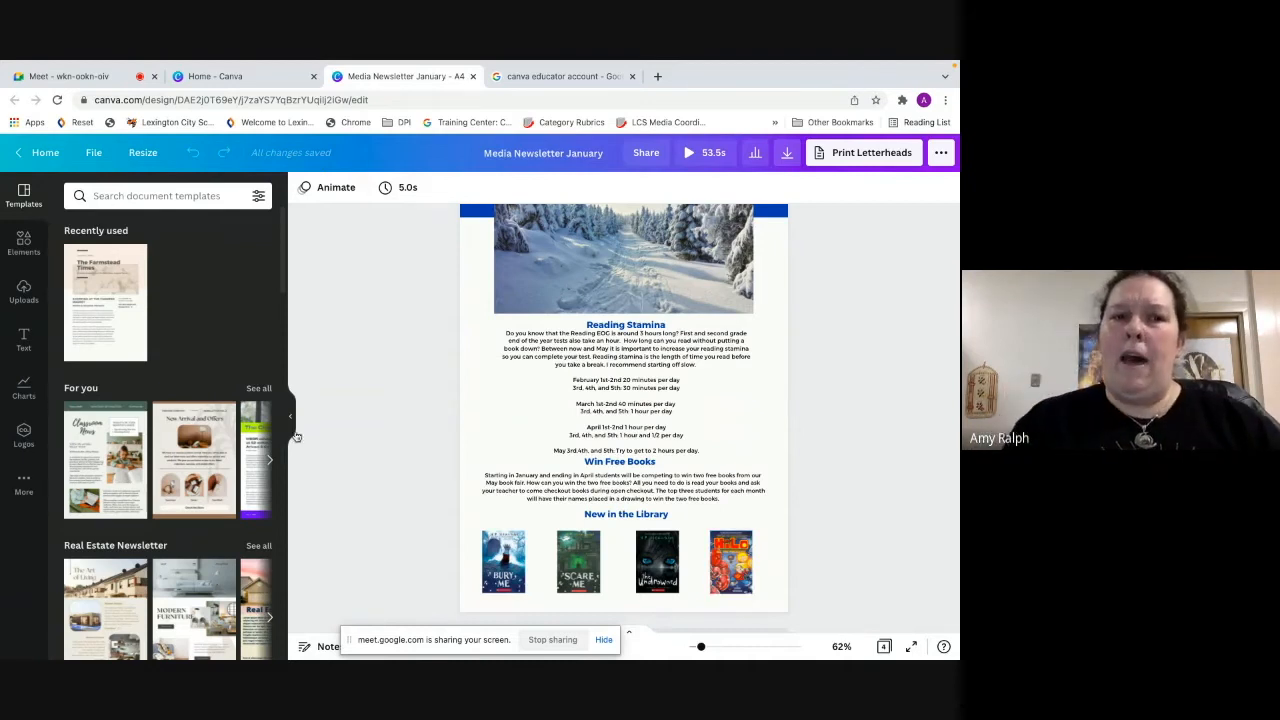
left_click(42, 151)
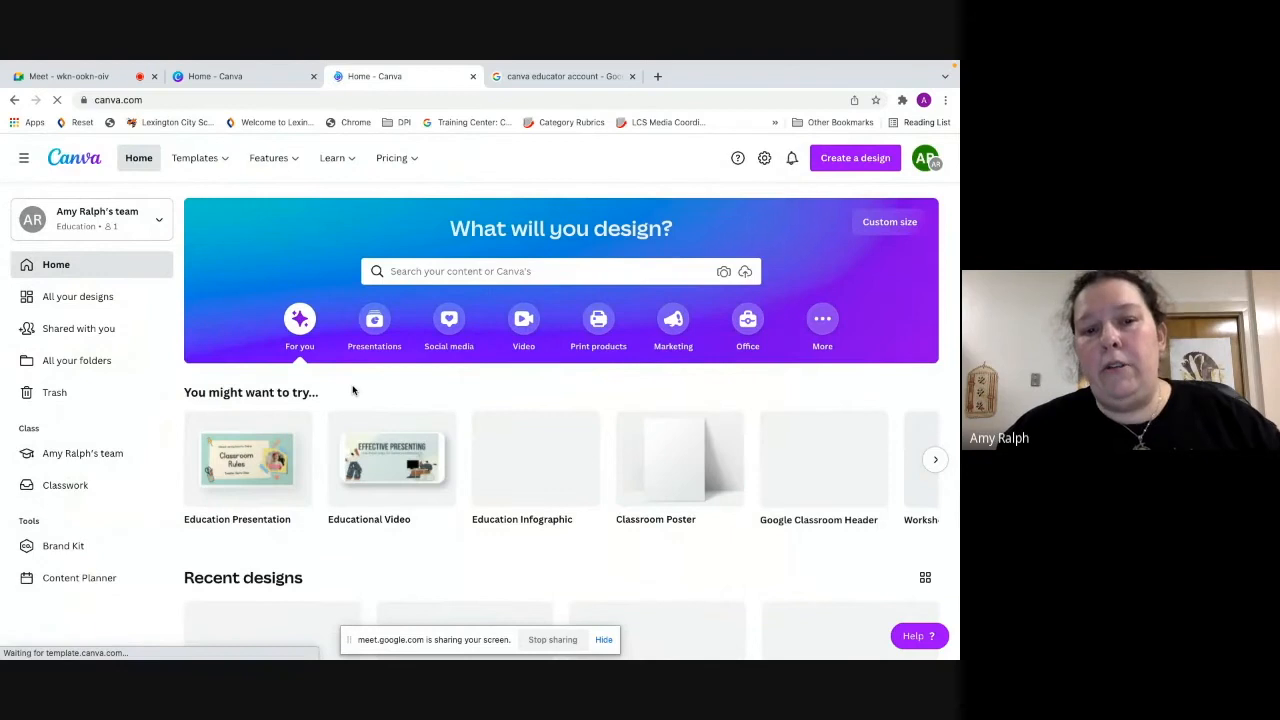
scroll(352, 390, "down", 5)
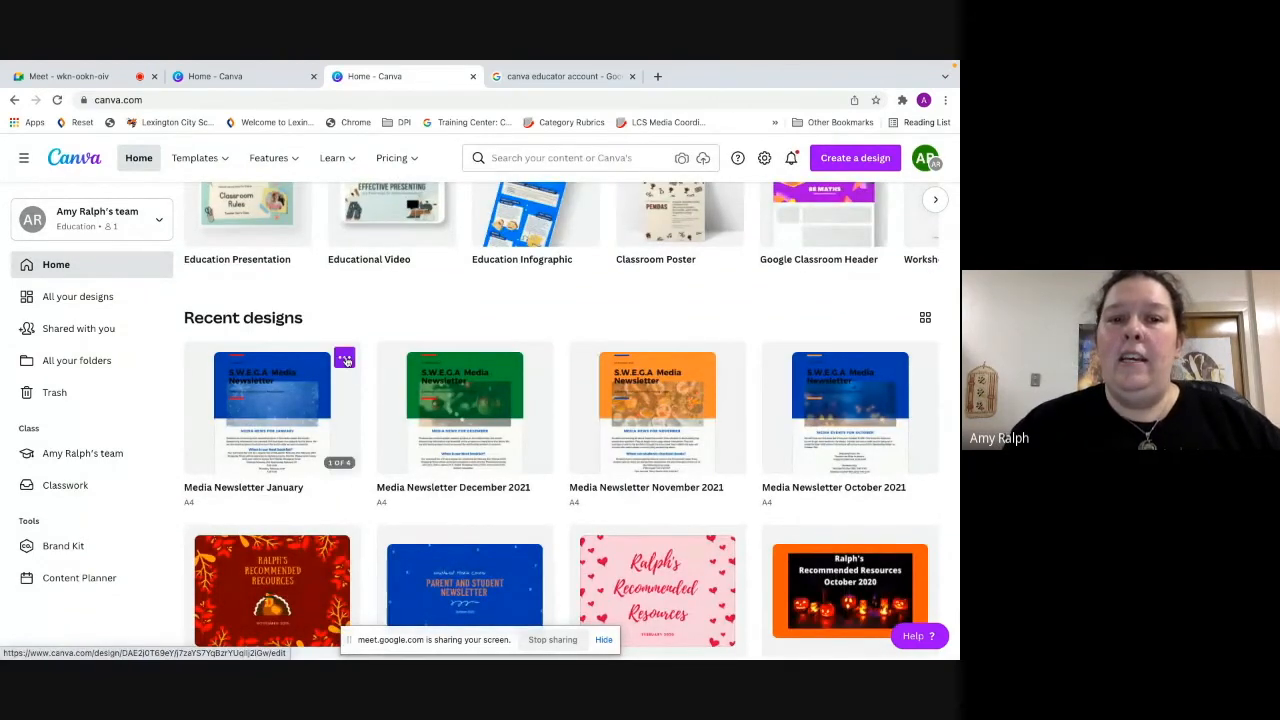
left_click(345, 359)
left_click(390, 452)
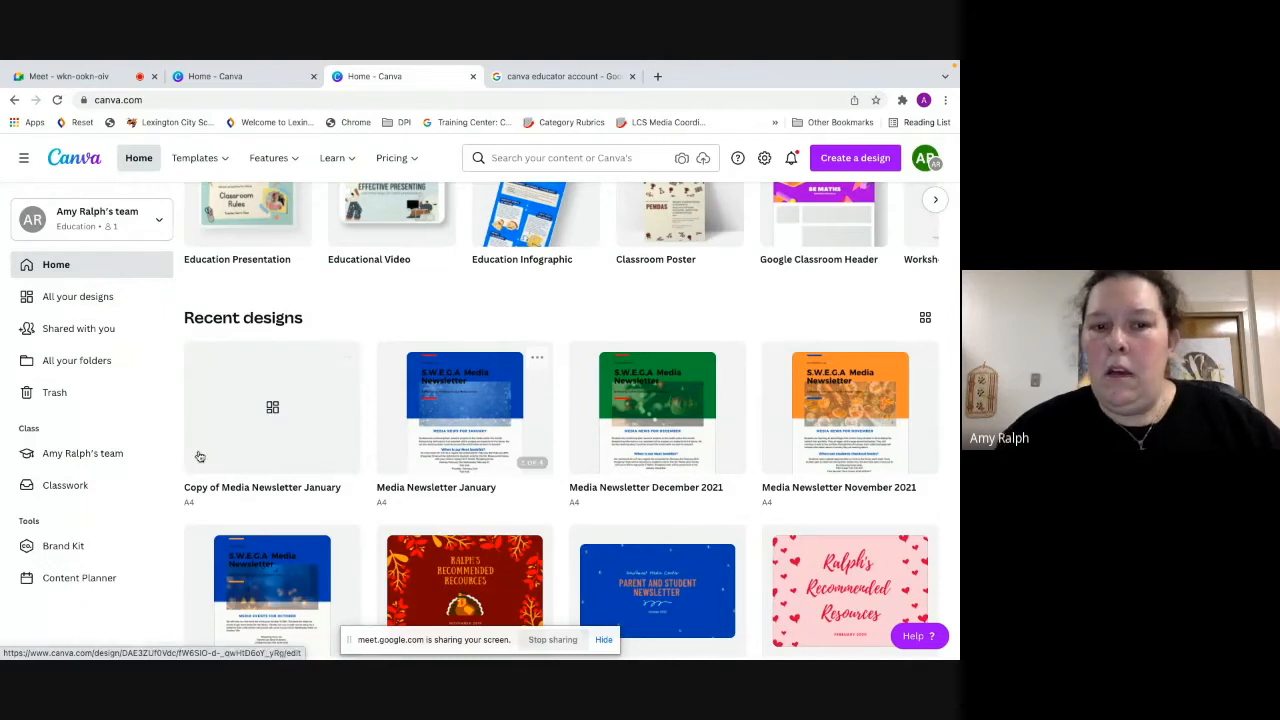
left_click(291, 410)
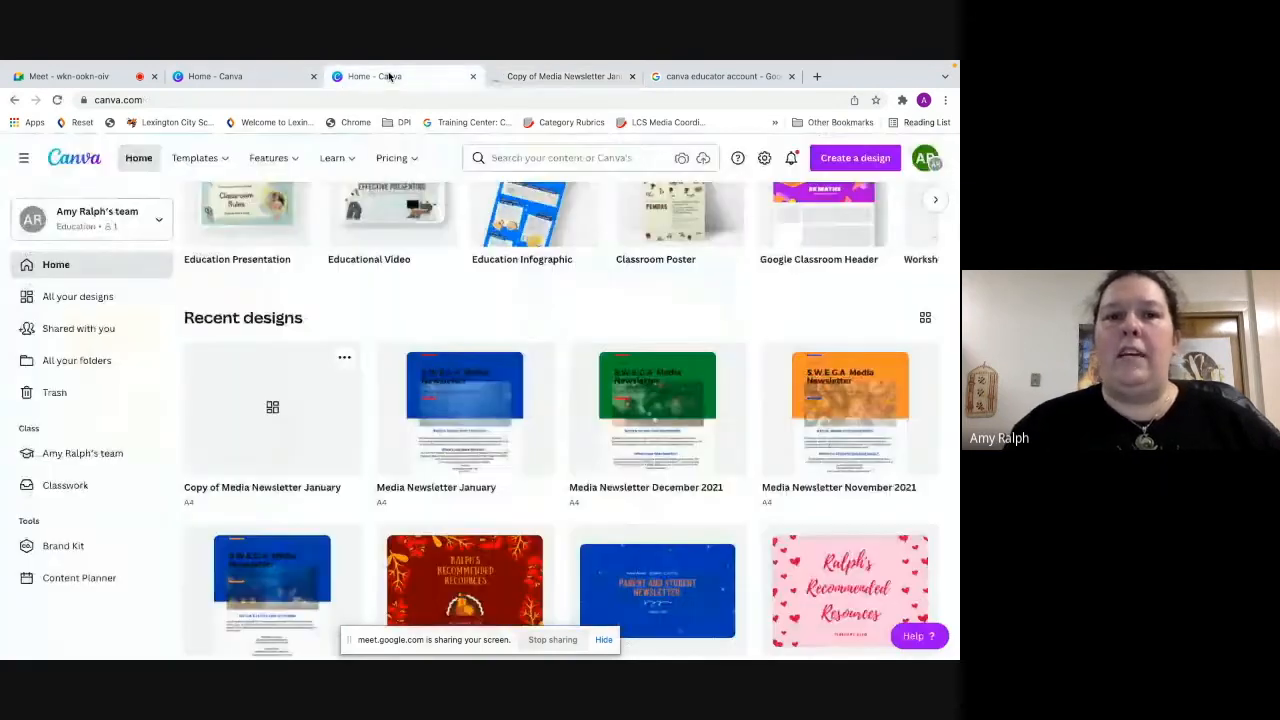
Go back to the home page and create a blank Newsletter from the suggested design types
left_click(345, 78)
left_click(150, 164)
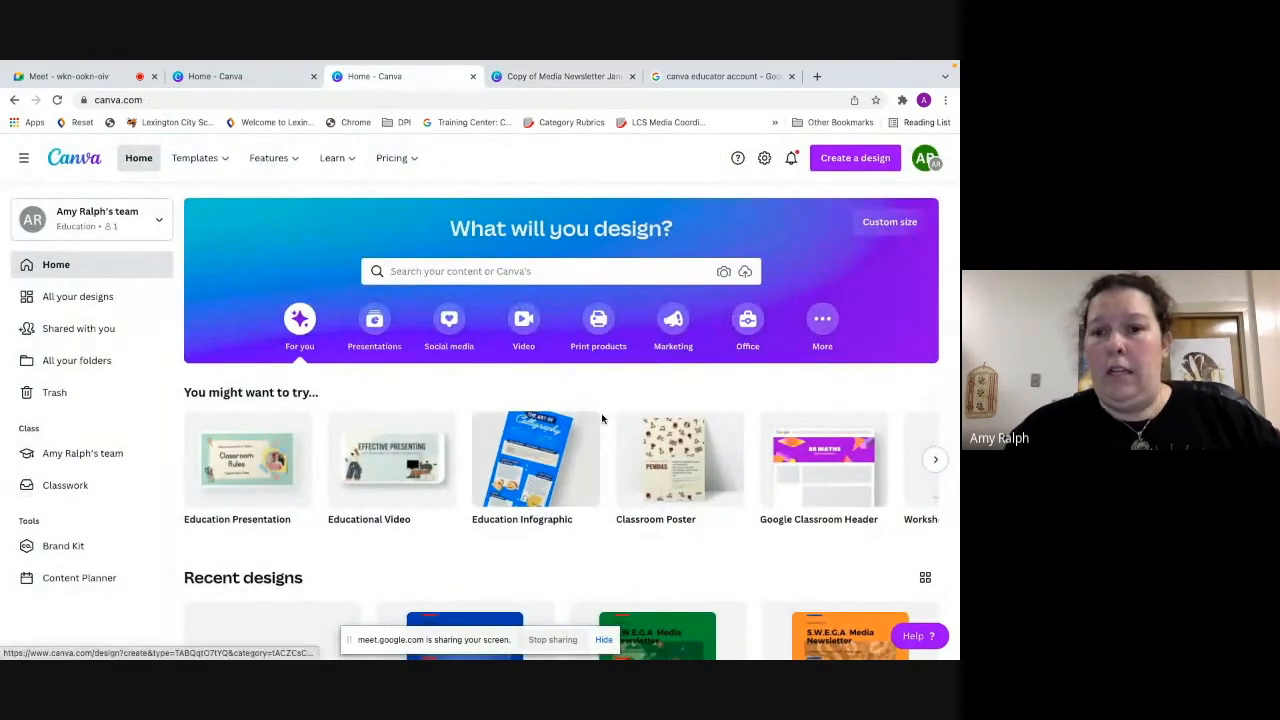
left_click(937, 461)
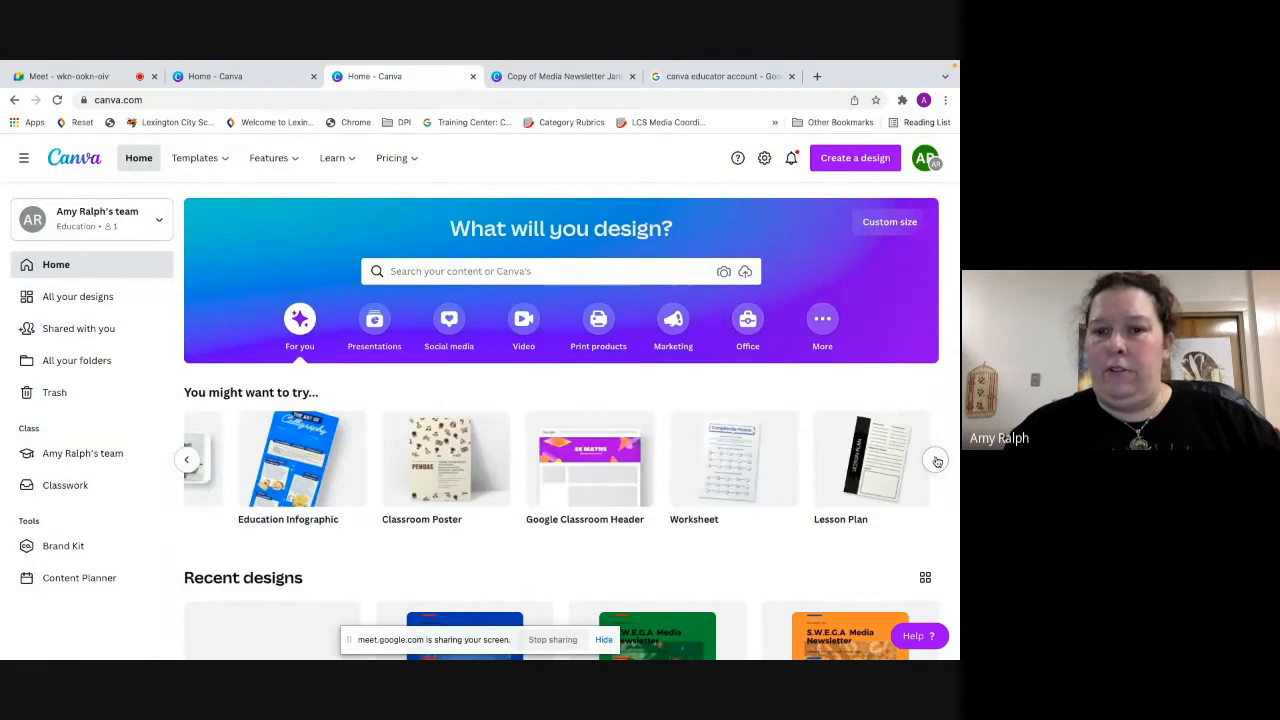
left_click(937, 461)
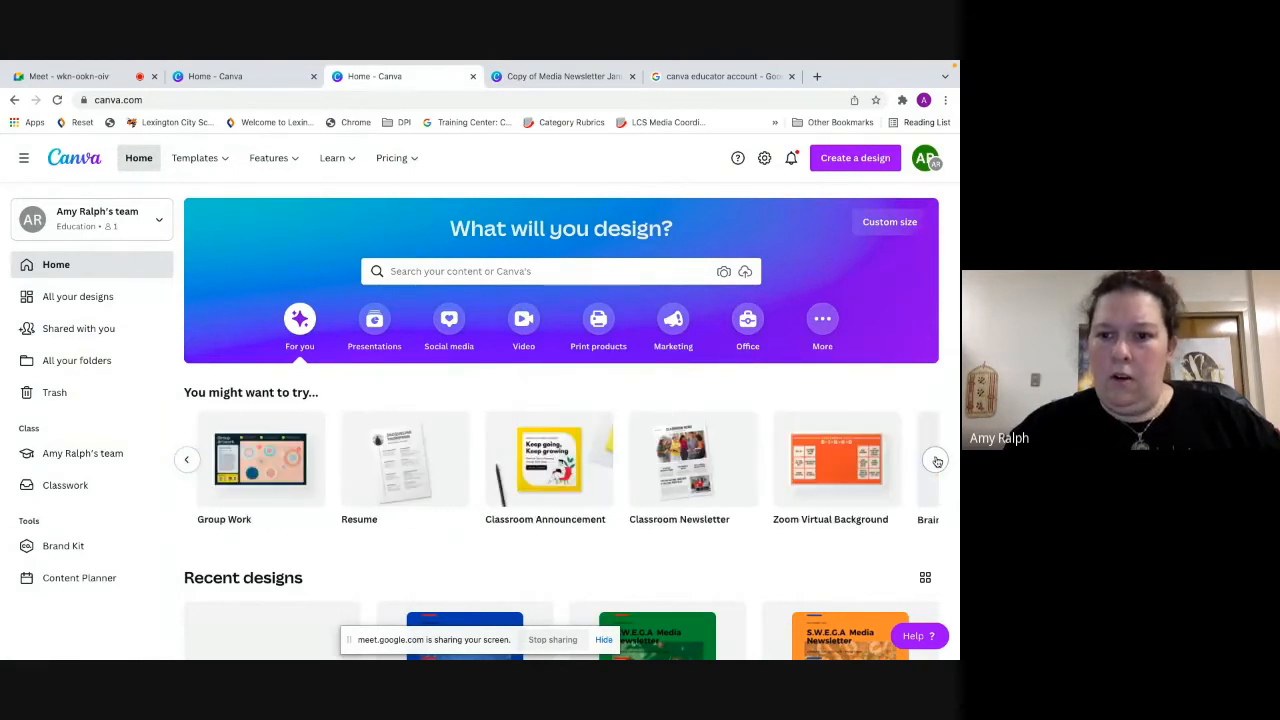
left_click(937, 461)
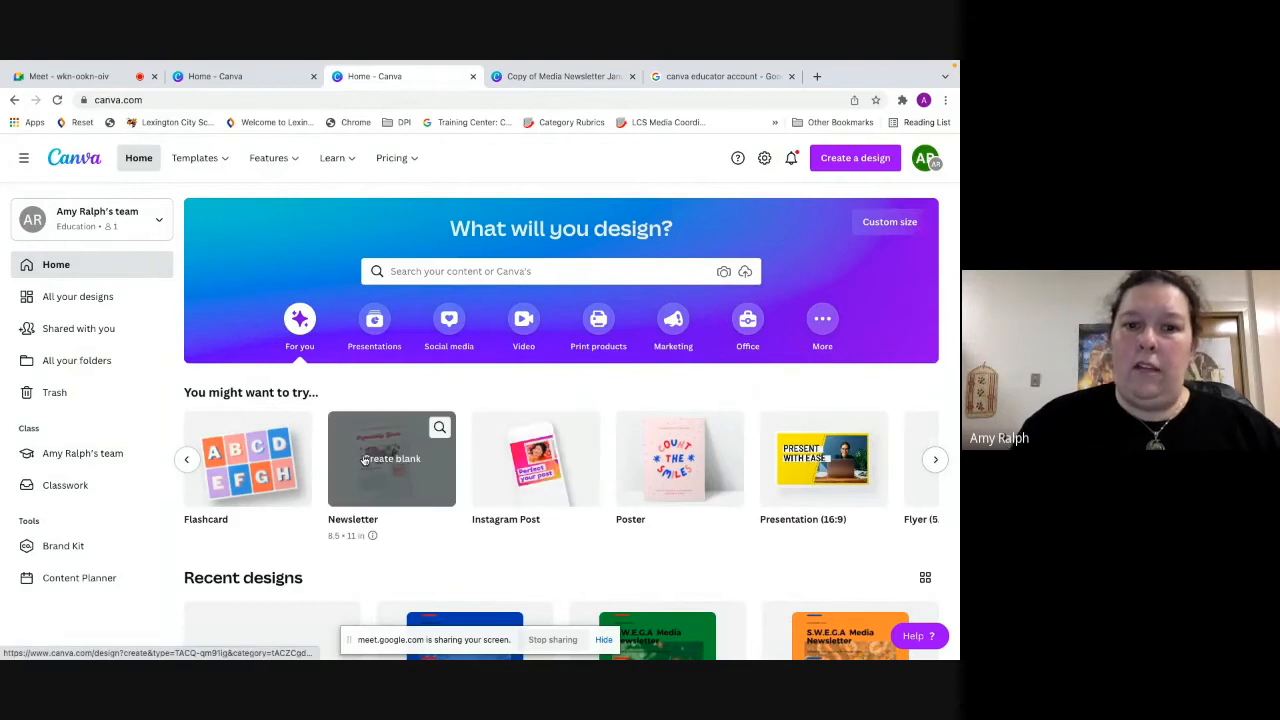
left_click(365, 458)
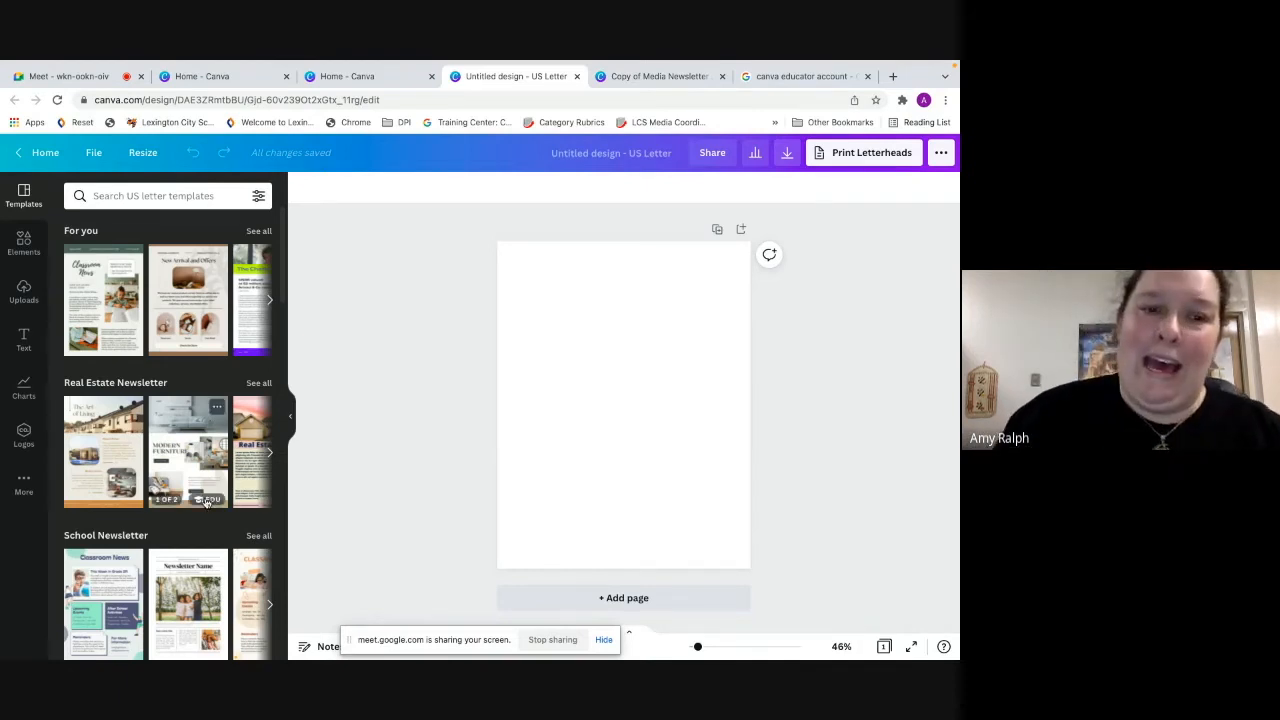
Apply the "Classroom News" template from the School Newsletter category to the blank page
scroll(207, 503, "down", 3)
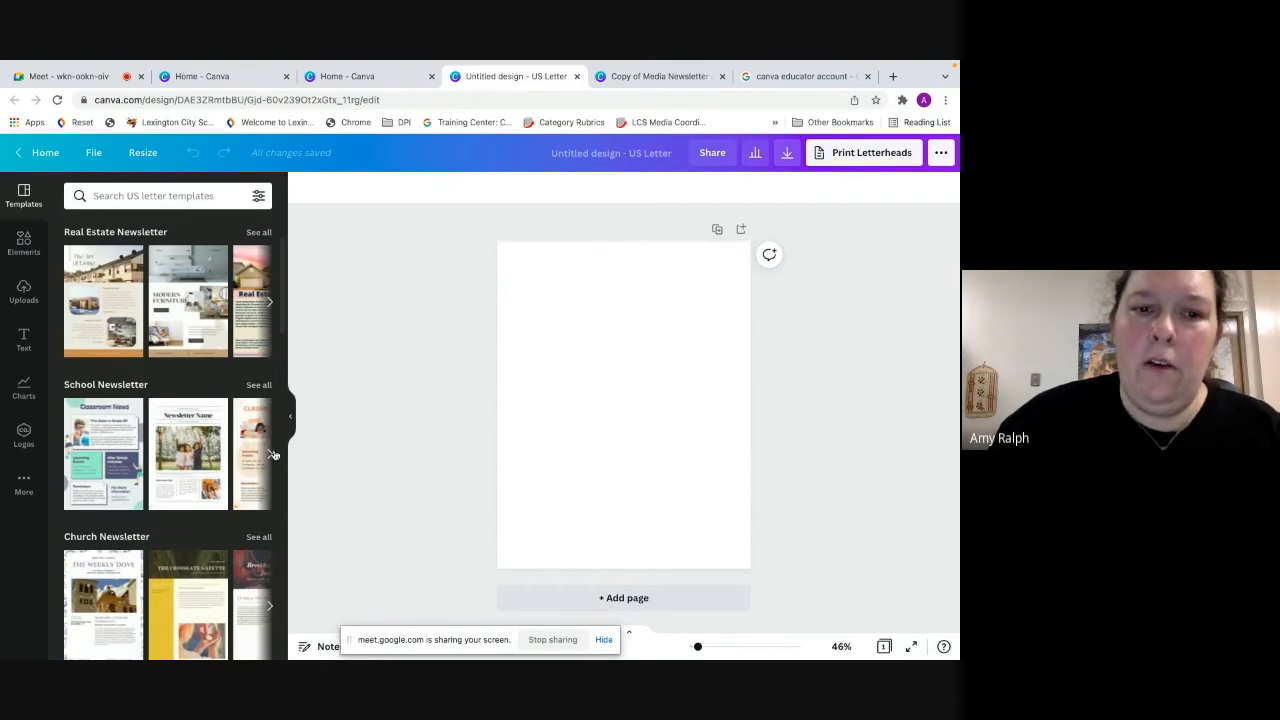
mouse_move(98, 439)
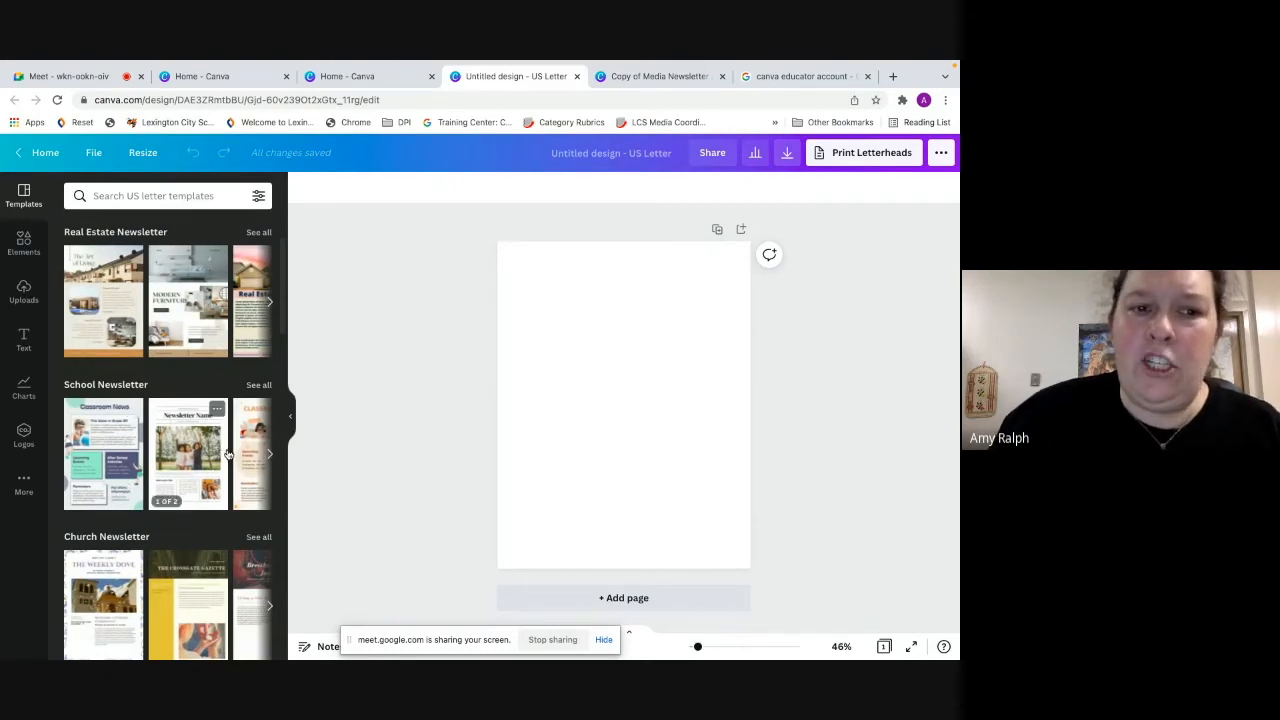
left_click(99, 446)
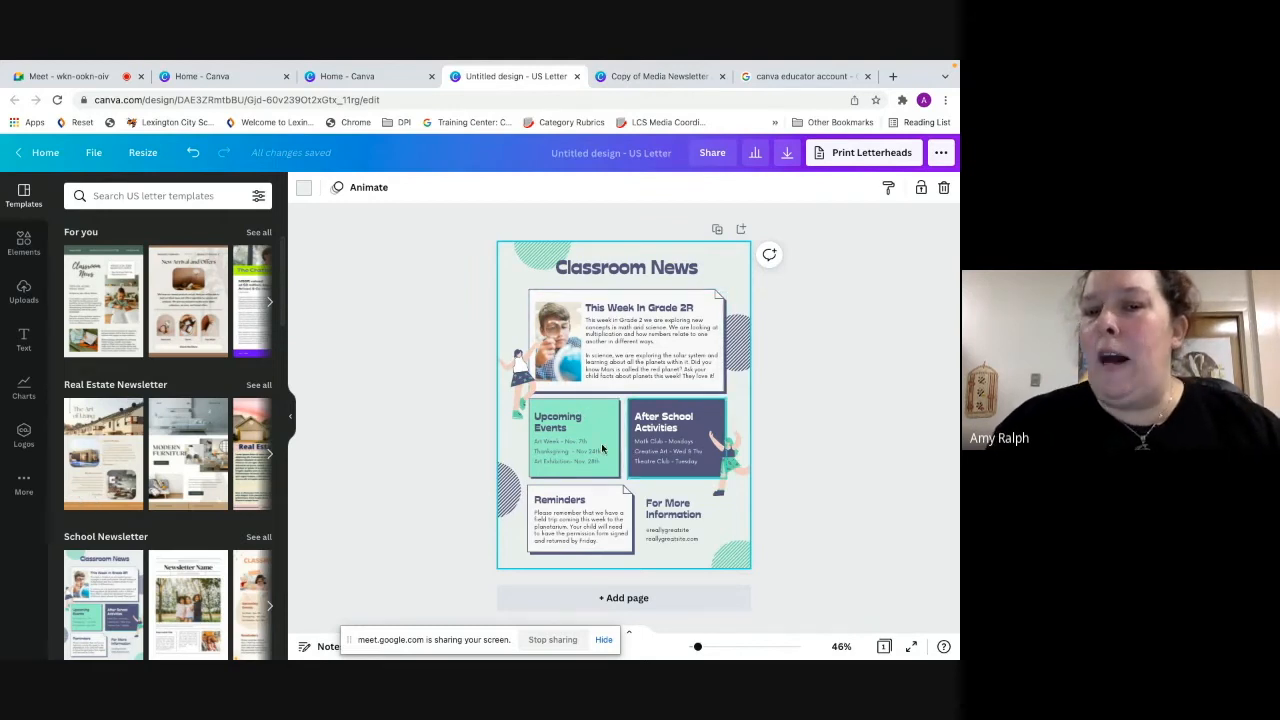
Select the "Classroom News" title, switch to the page background and open its color choices
left_click(650, 272)
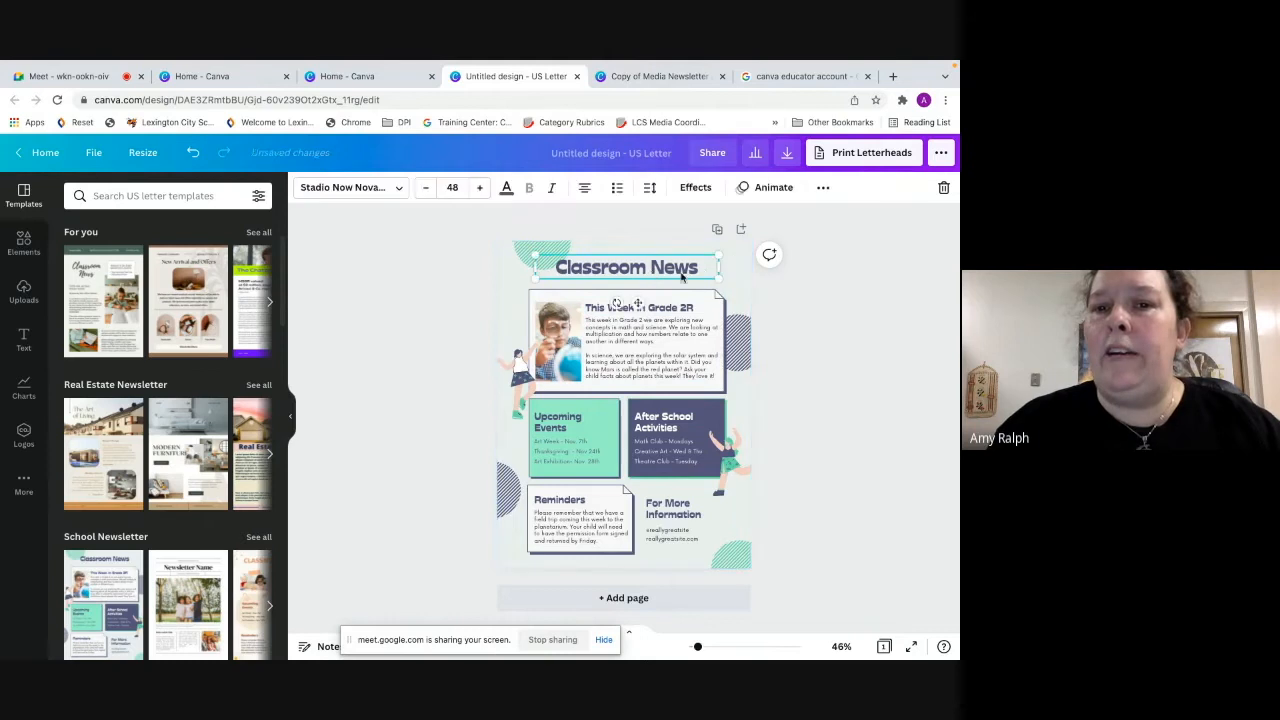
left_click(511, 263)
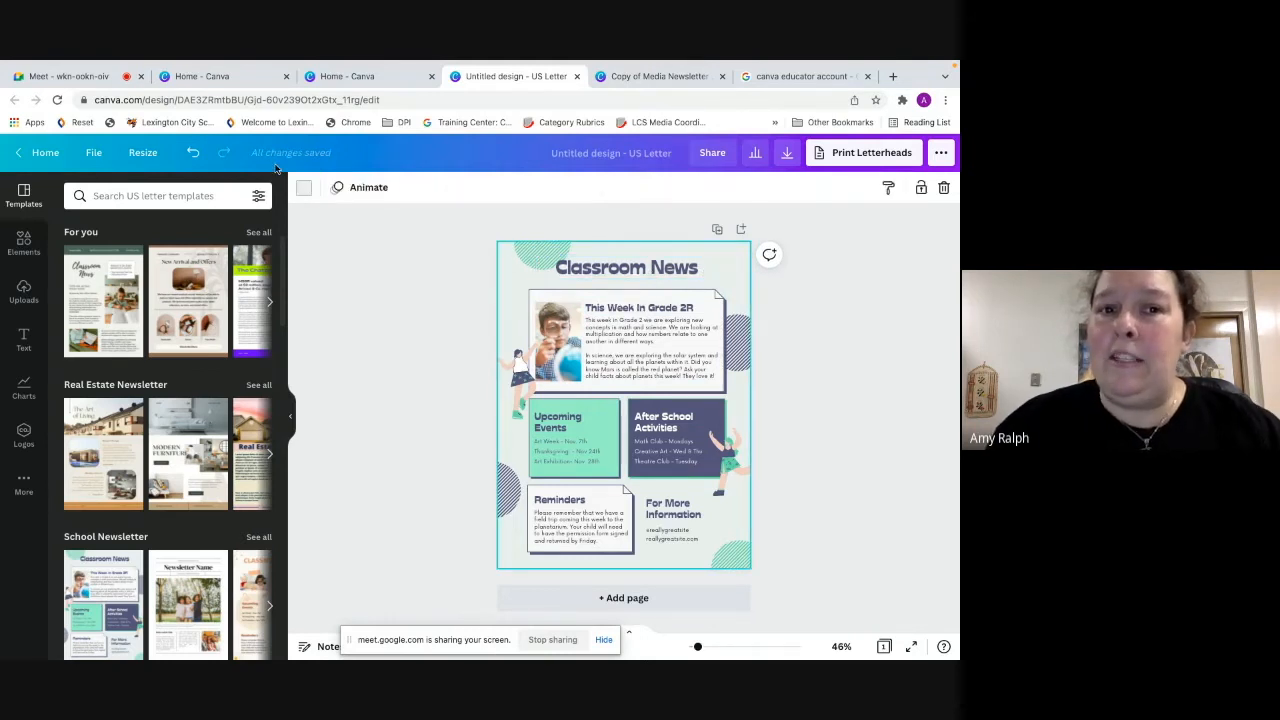
left_click(310, 190)
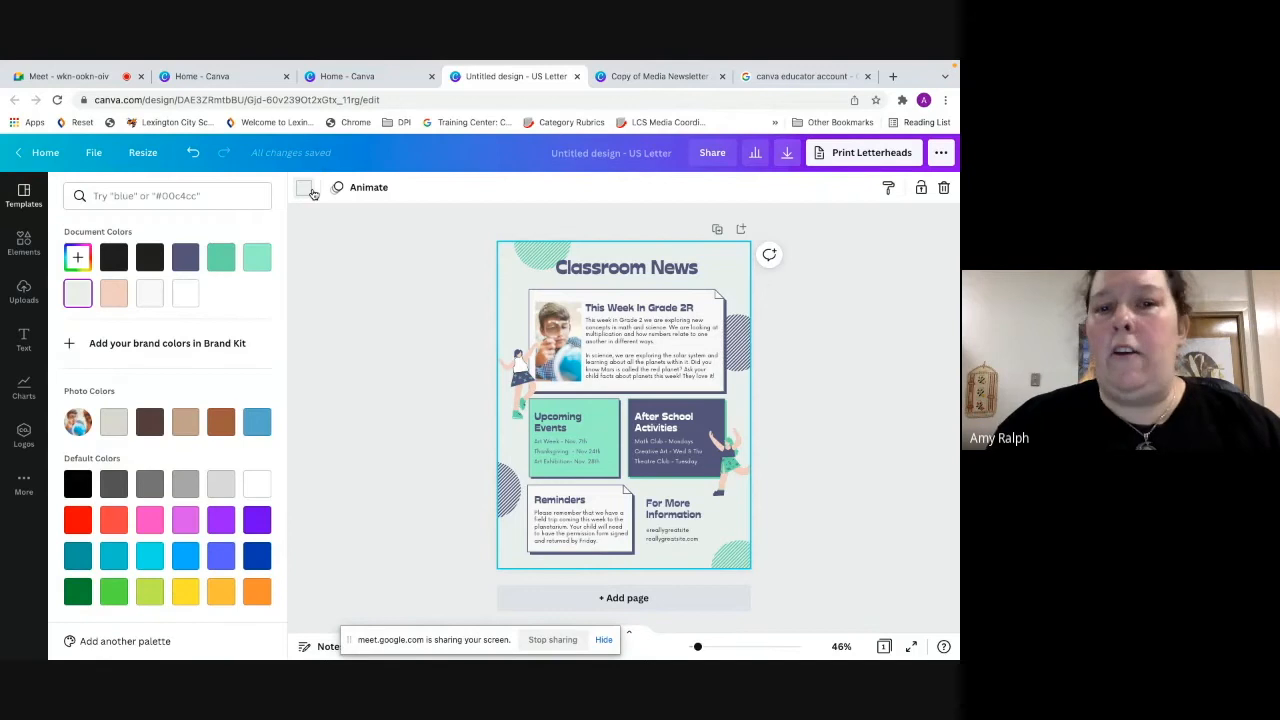
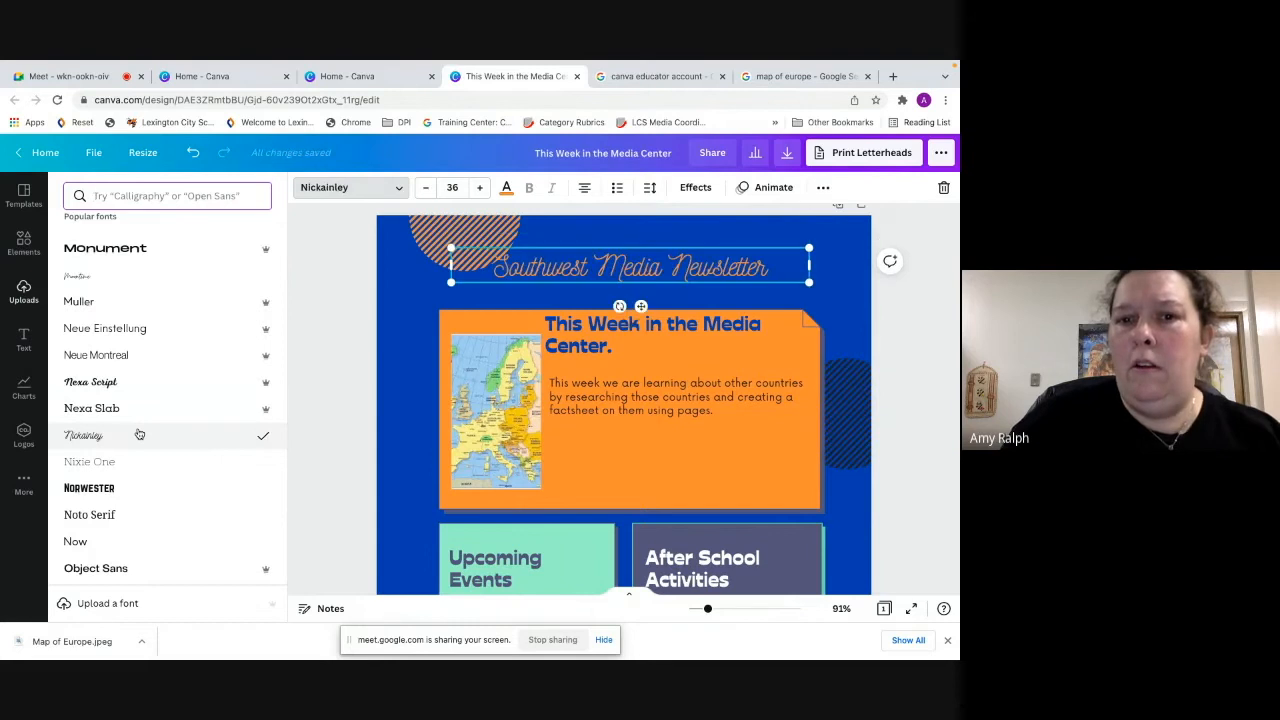
Move the "Southwest Media Newsletter" title slightly down and look over the remaining sections of the page
left_click_drag(641, 306, 645, 316)
left_click(416, 367)
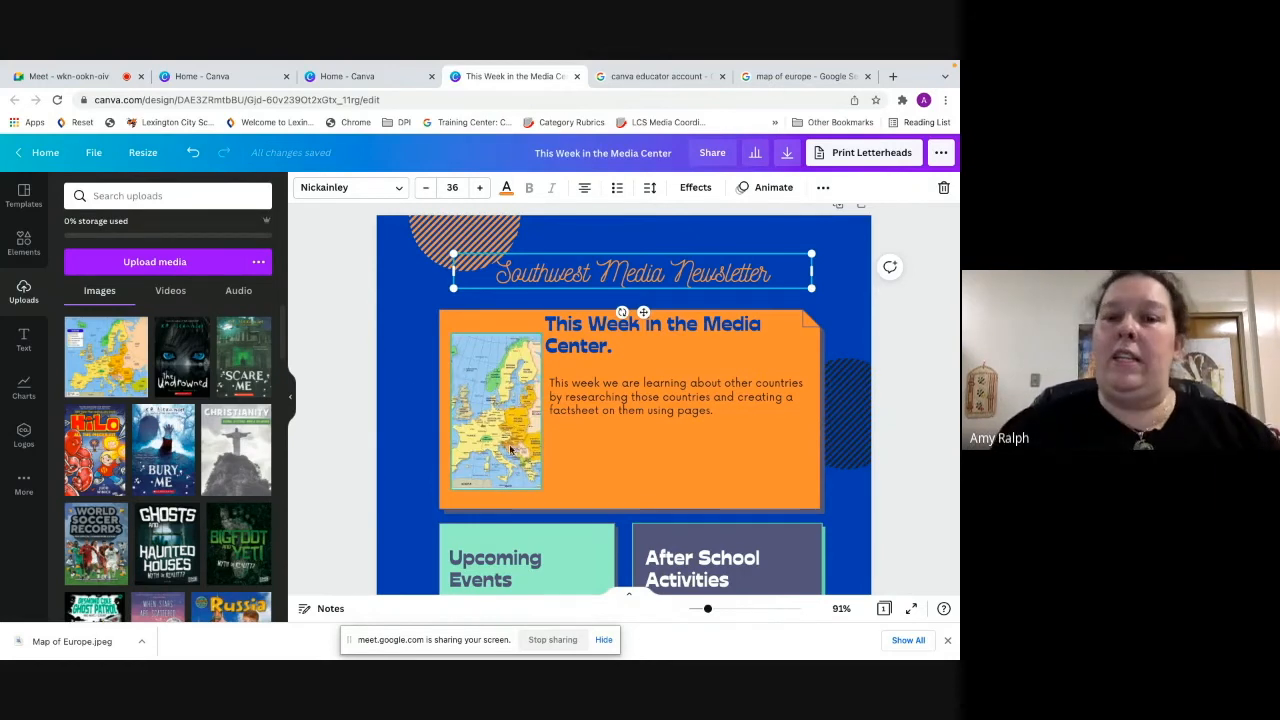
scroll(511, 481, "down", 3)
scroll(511, 486, "up", 1)
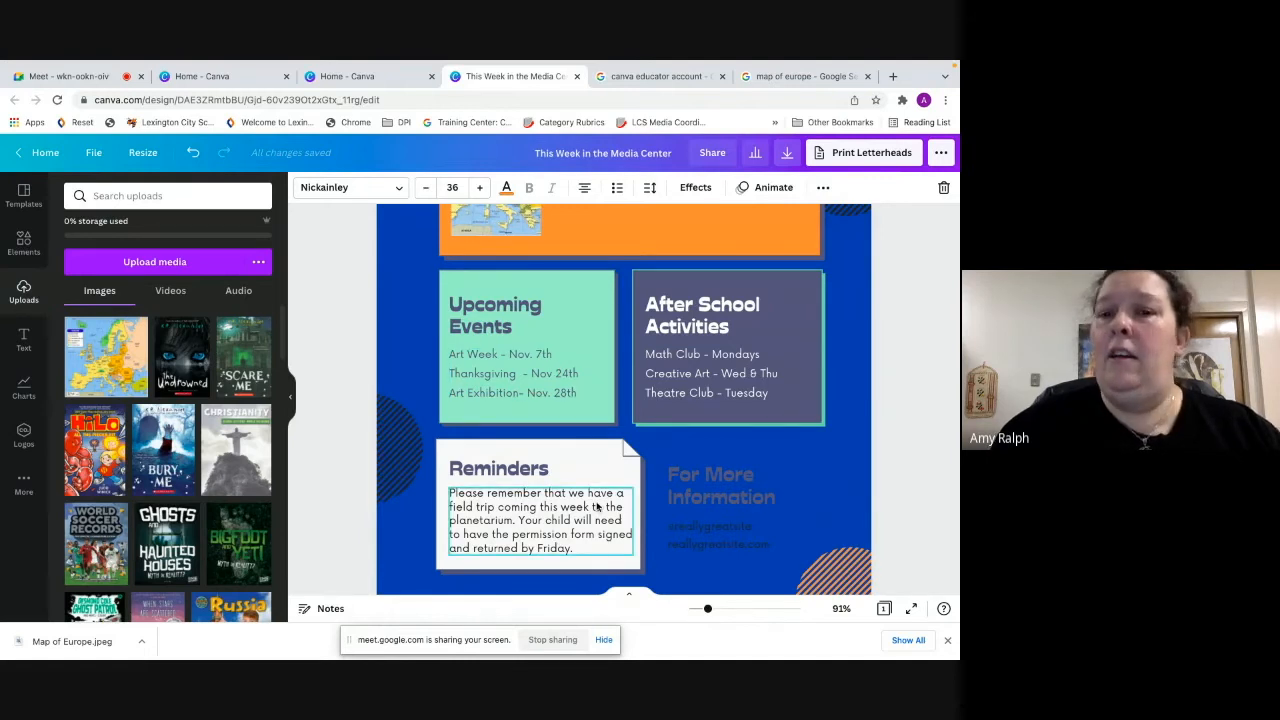
scroll(596, 507, "up", 5)
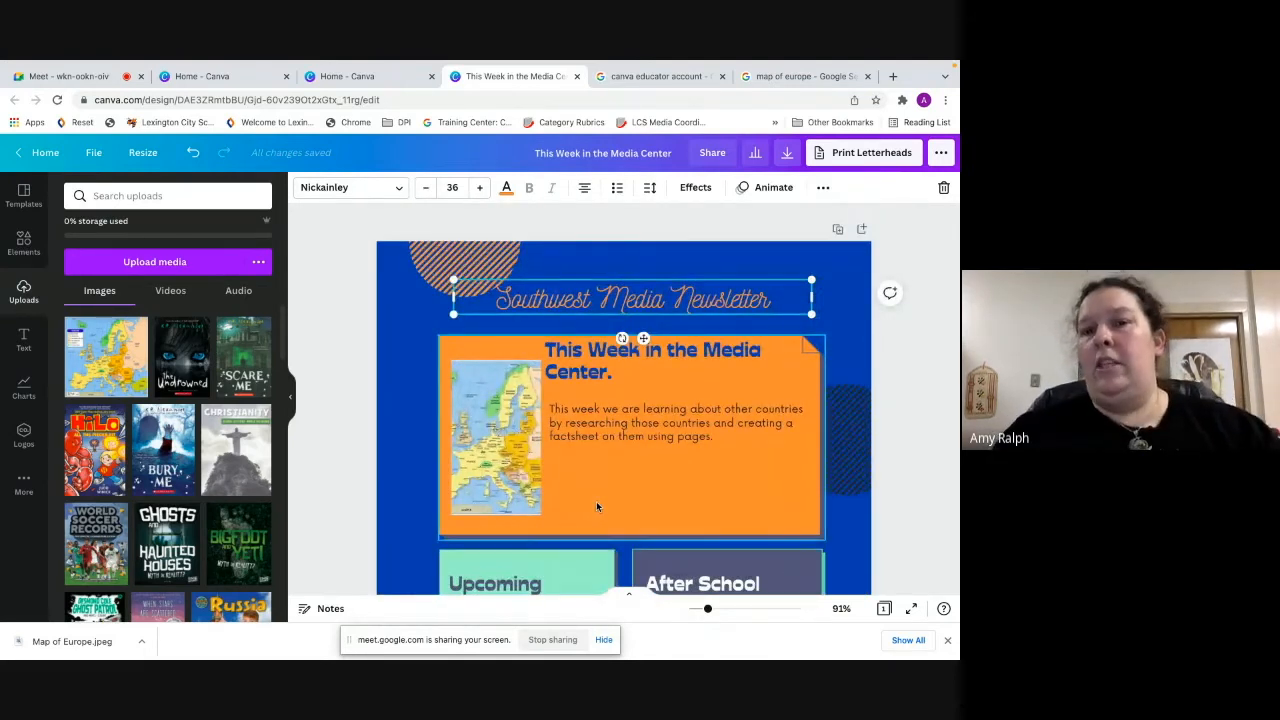
Return to the home page and open the recent design "Copy of Media Newsletter January"
left_click(357, 78)
scroll(359, 396, "down", 5)
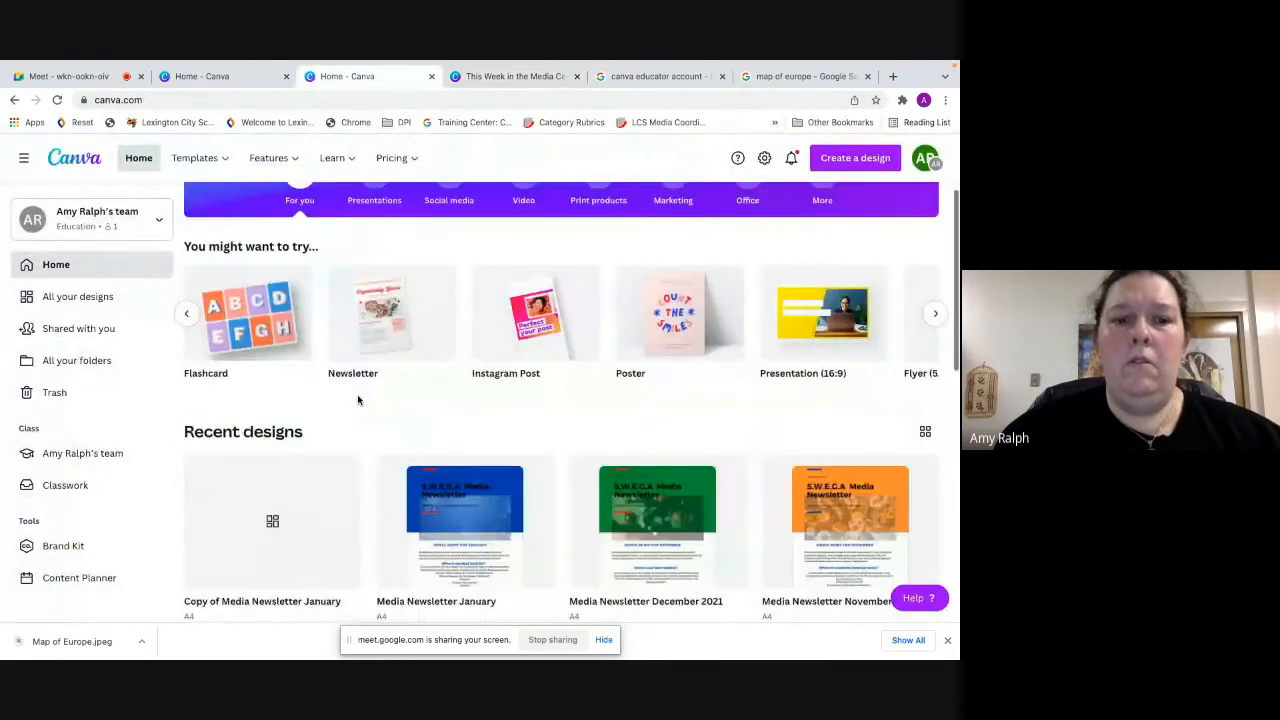
left_click(276, 426)
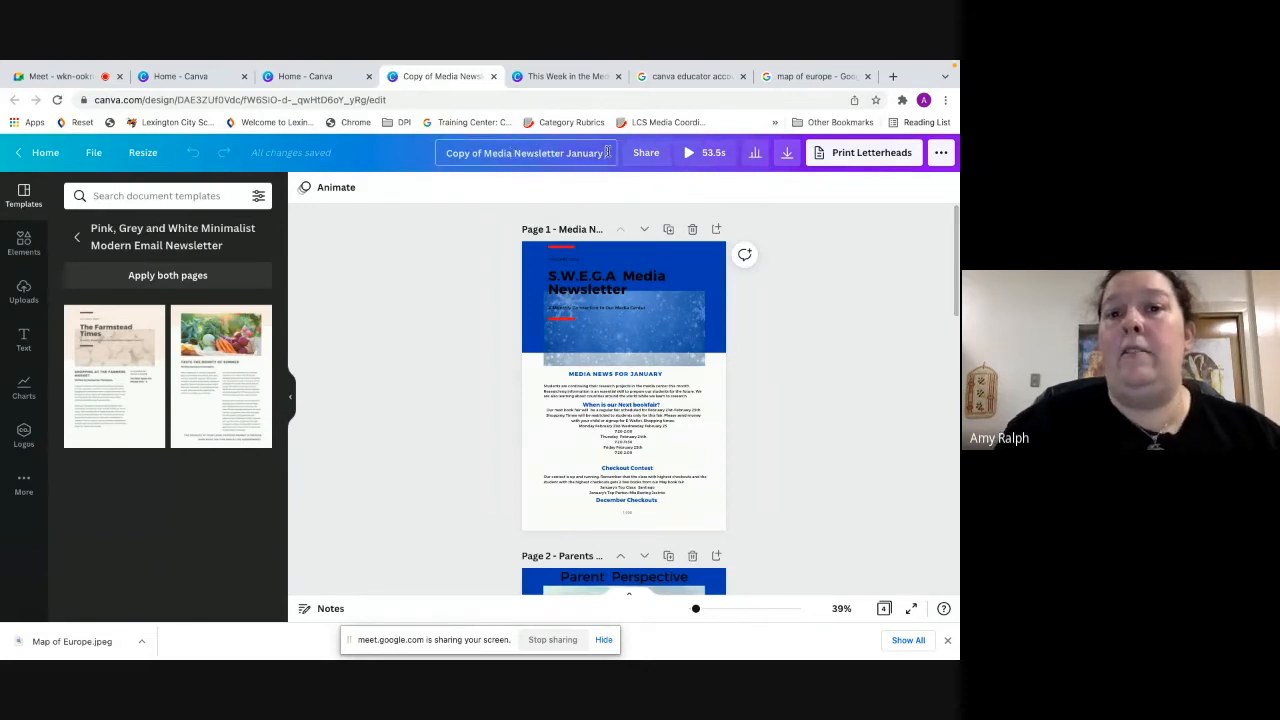
Rename the copied design as "Media Newsletter February"
key("BackSpace")
key("BackSpace")
key("BackSpace")
key("BackSpace")
key("BackSpace")
key("BackSpace")
key("BackSpace")
key("BackSpace")
key("BackSpace")
key("BackSpace")
key("BackSpace")
key("BackSpace")
key("BackSpace")
key("BackSpace")
key("BackSpace")
key("BackSpace")
key("BackSpace")
key("BackSpace")
key("BackSpace")
key("BackSpace")
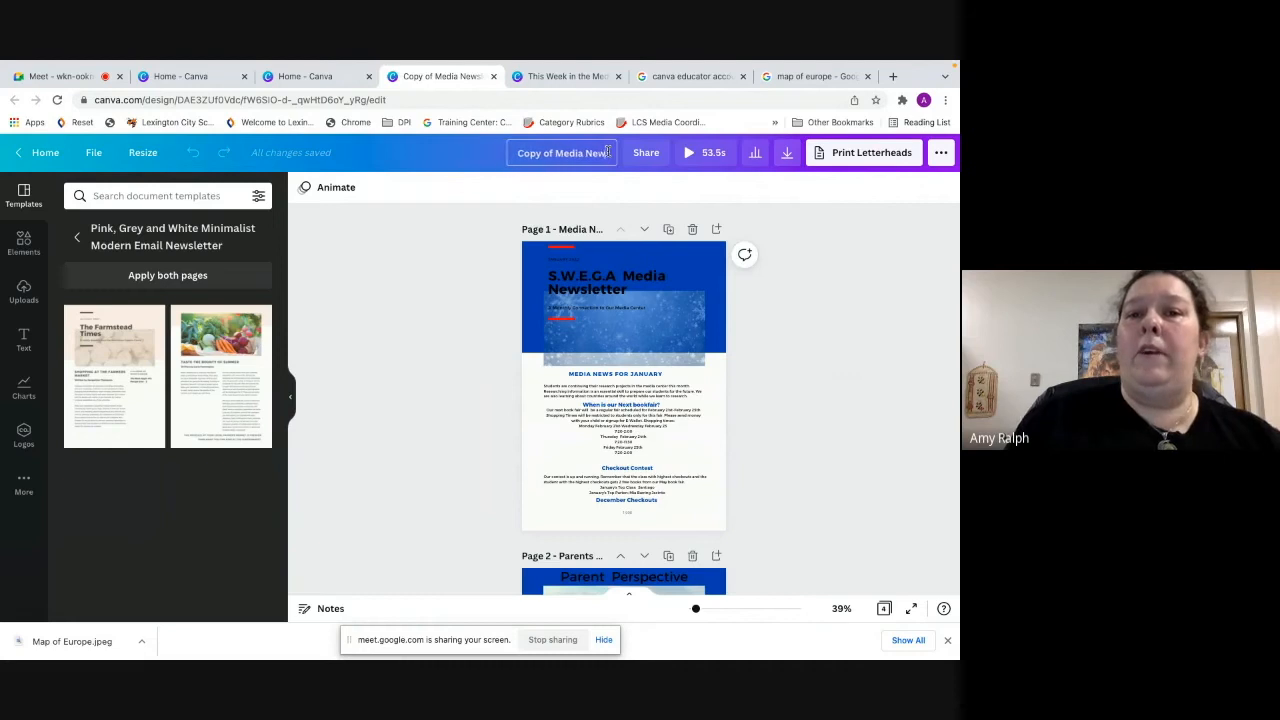
key("BackSpace")
key("BackSpace")
key("BackSpace")
key("BackSpace")
key("BackSpace")
key("BackSpace")
key("BackSpace")
key("BackSpace")
key("BackSpace")
key("BackSpace")
key("BackSpace")
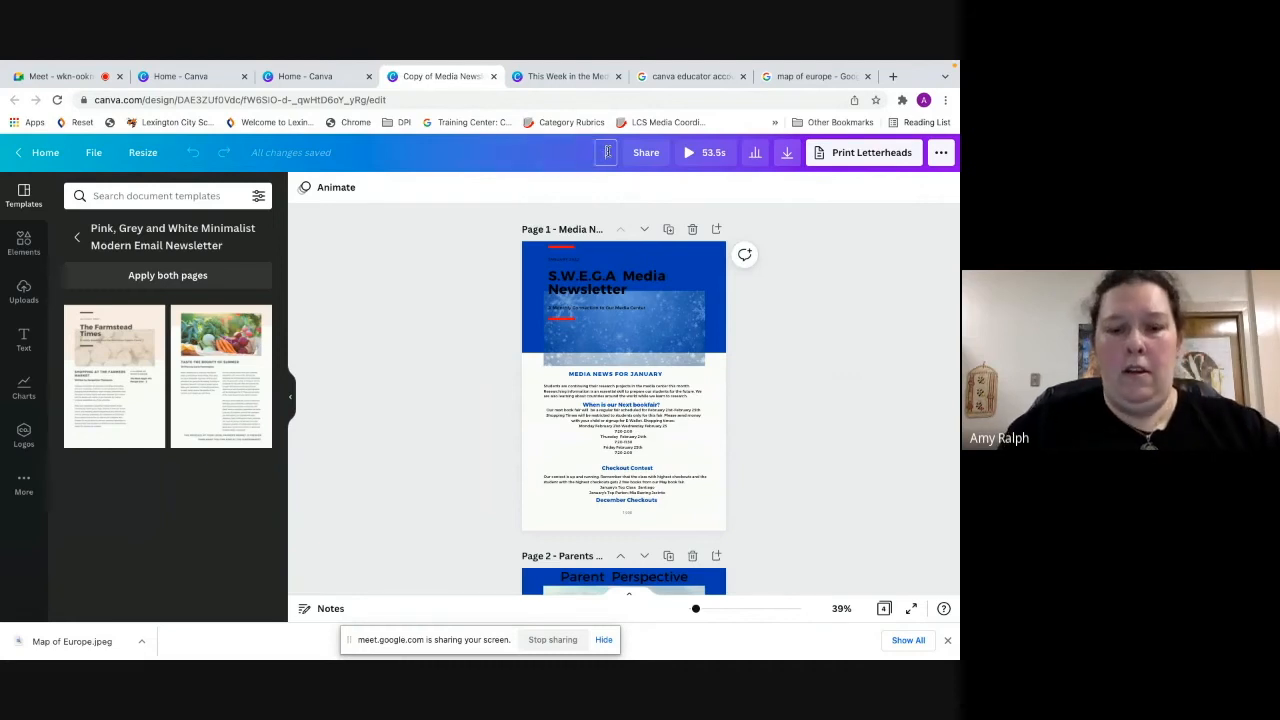
type("Media Ne")
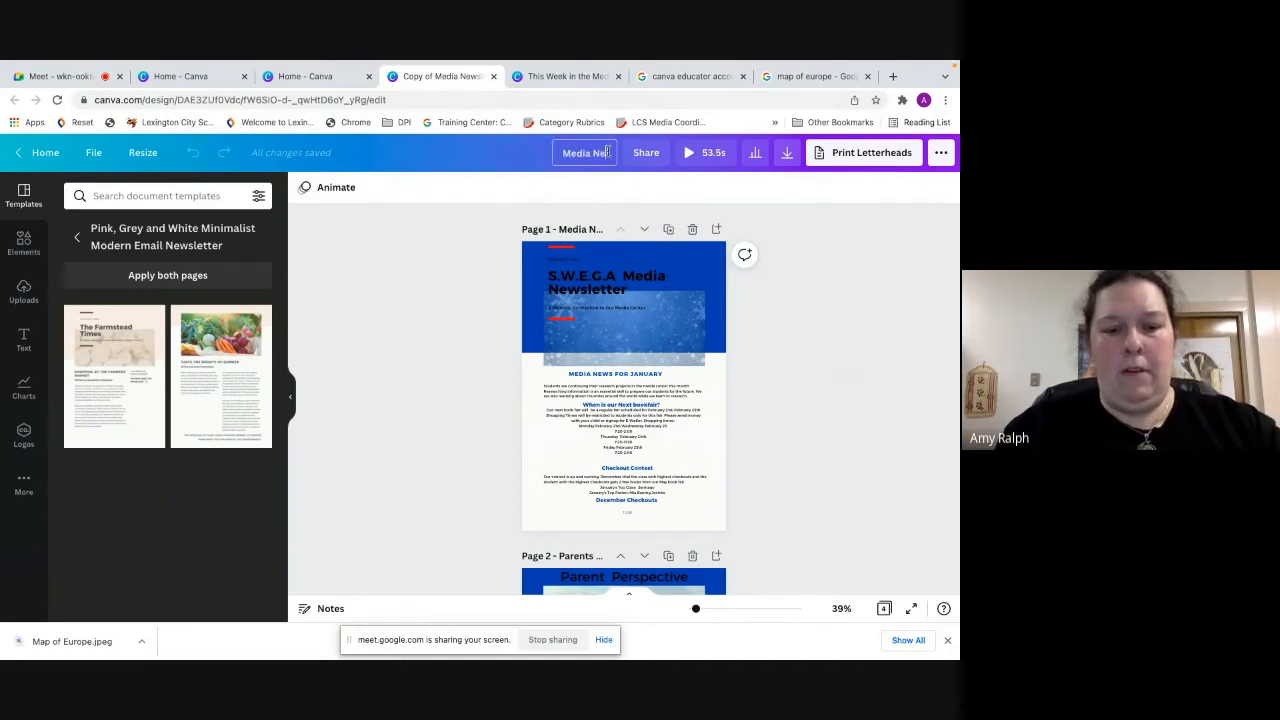
type("wsletter")
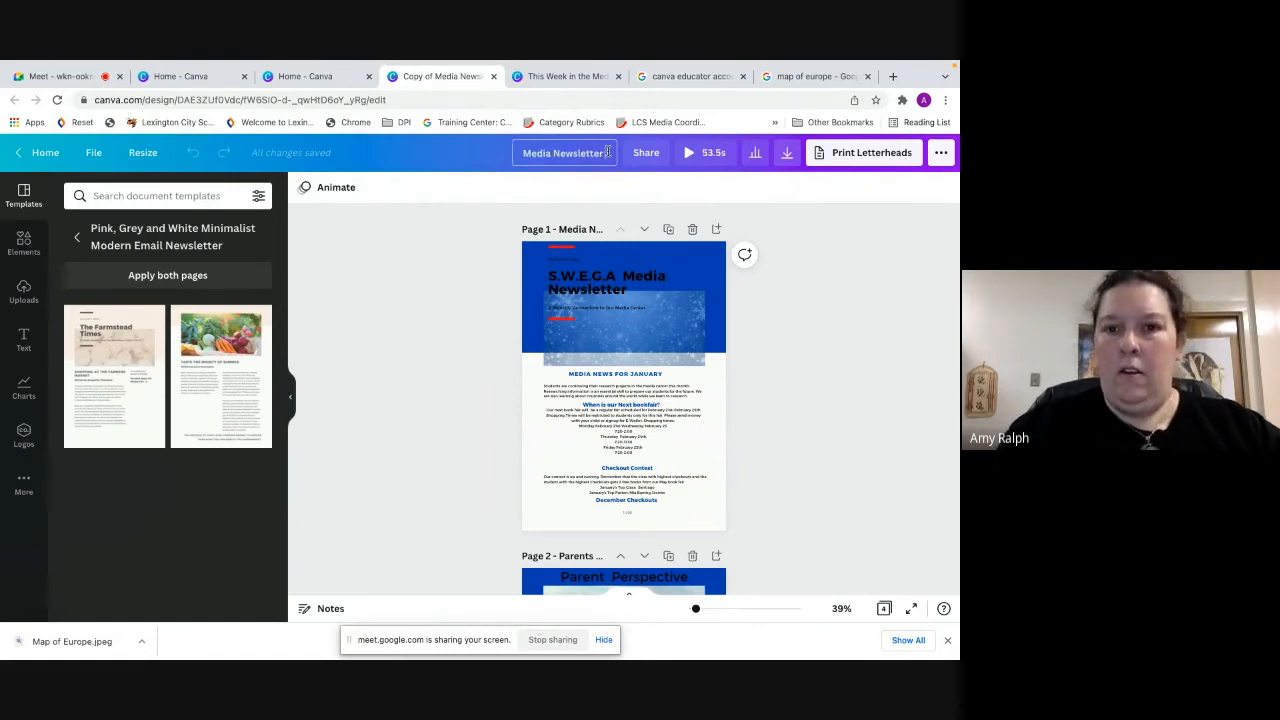
type(" February")
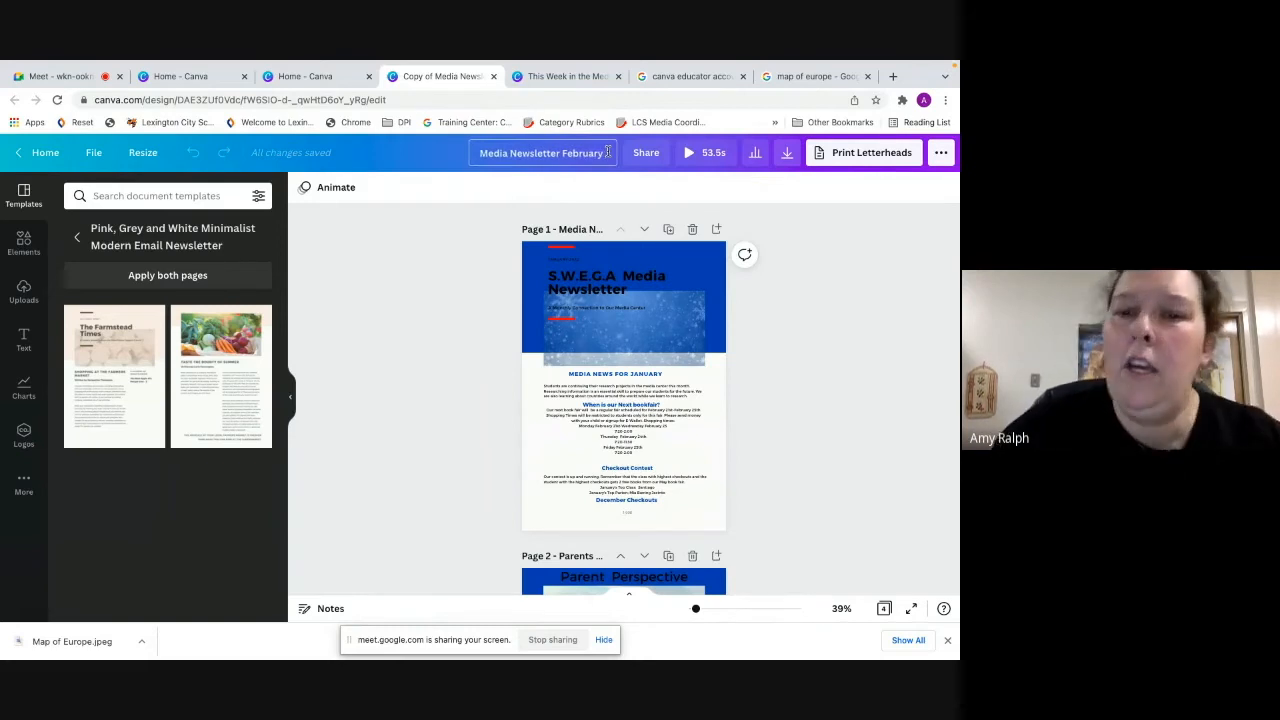
Select the title group on page 1, look through the available color palettes and change its red accent color to orange
left_click(600, 351)
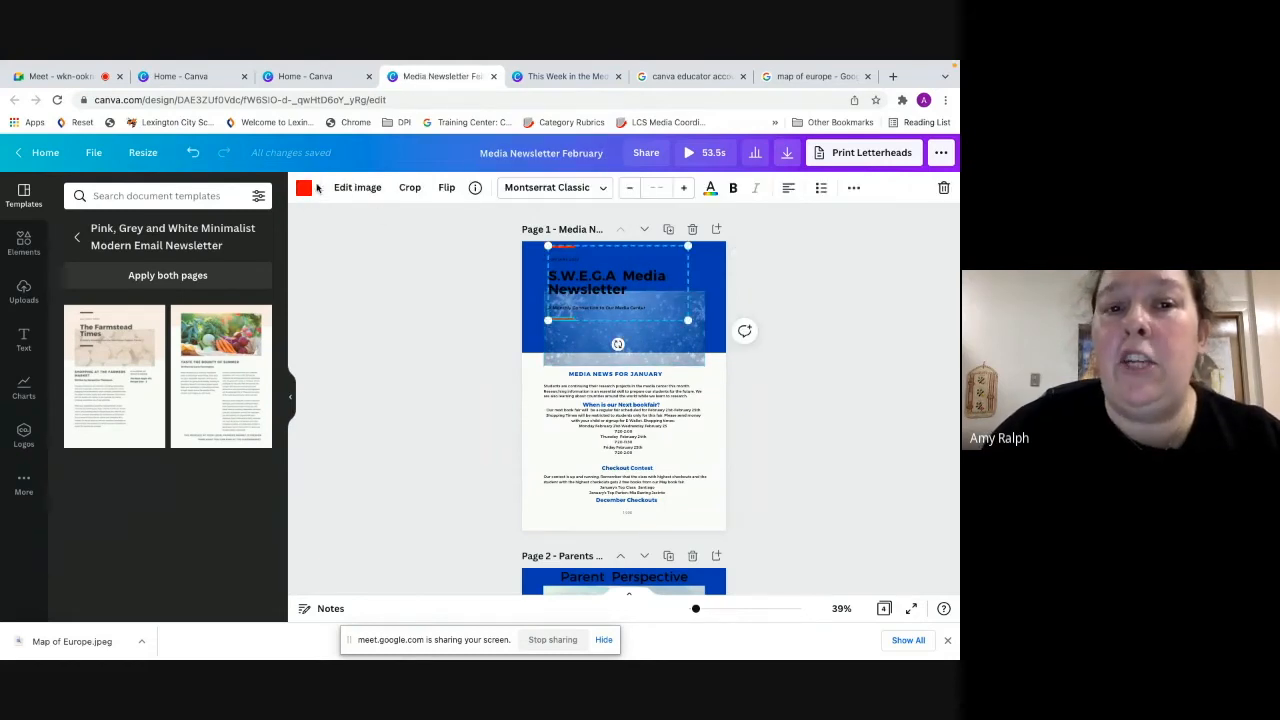
left_click(304, 189)
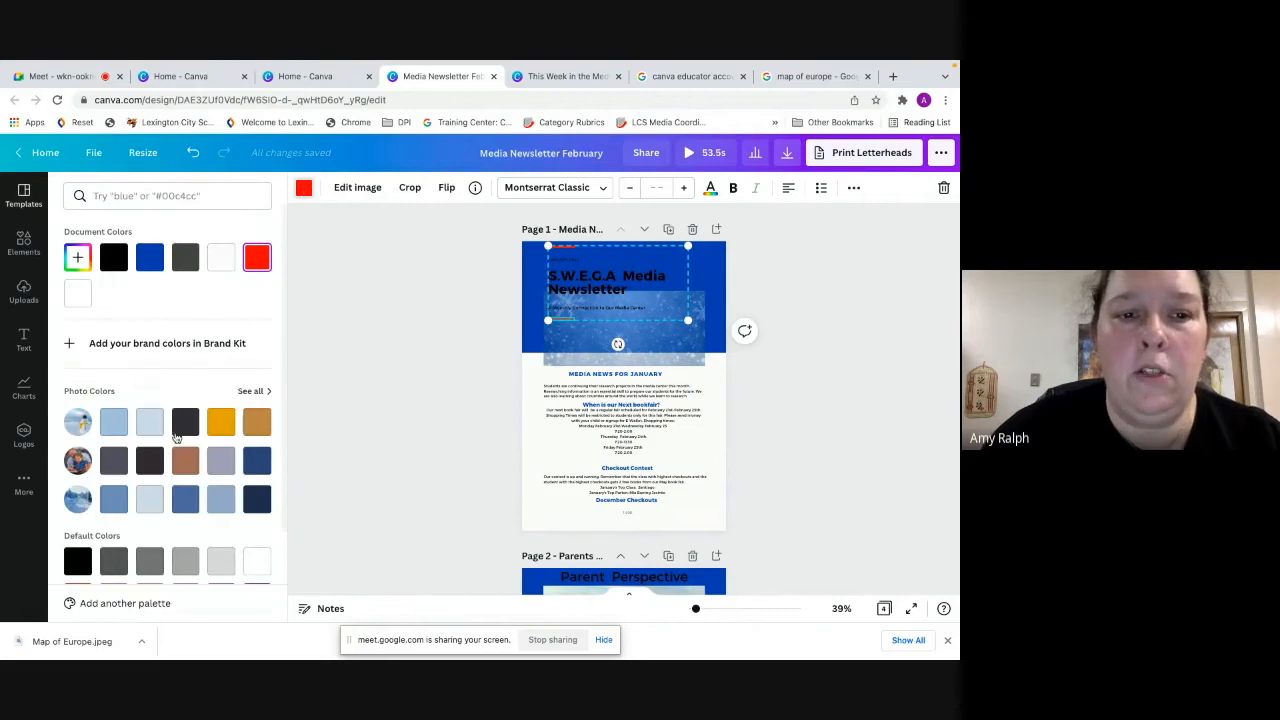
left_click(251, 392)
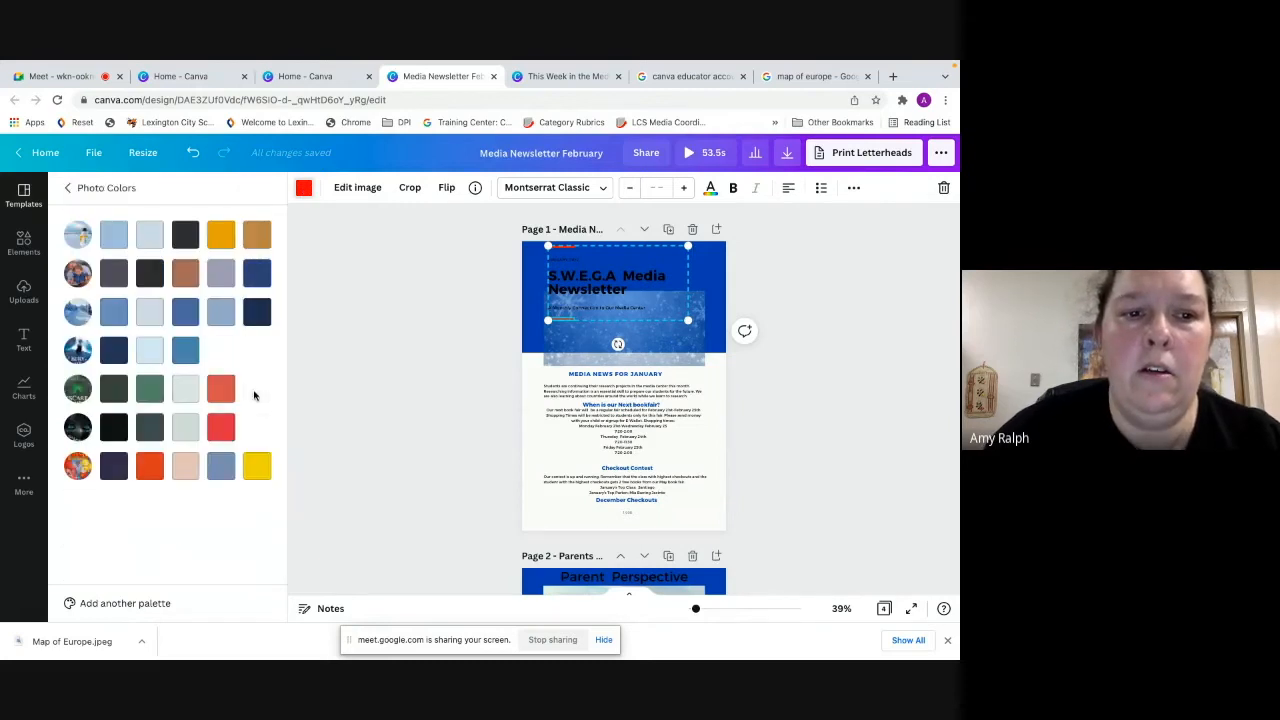
left_click(66, 190)
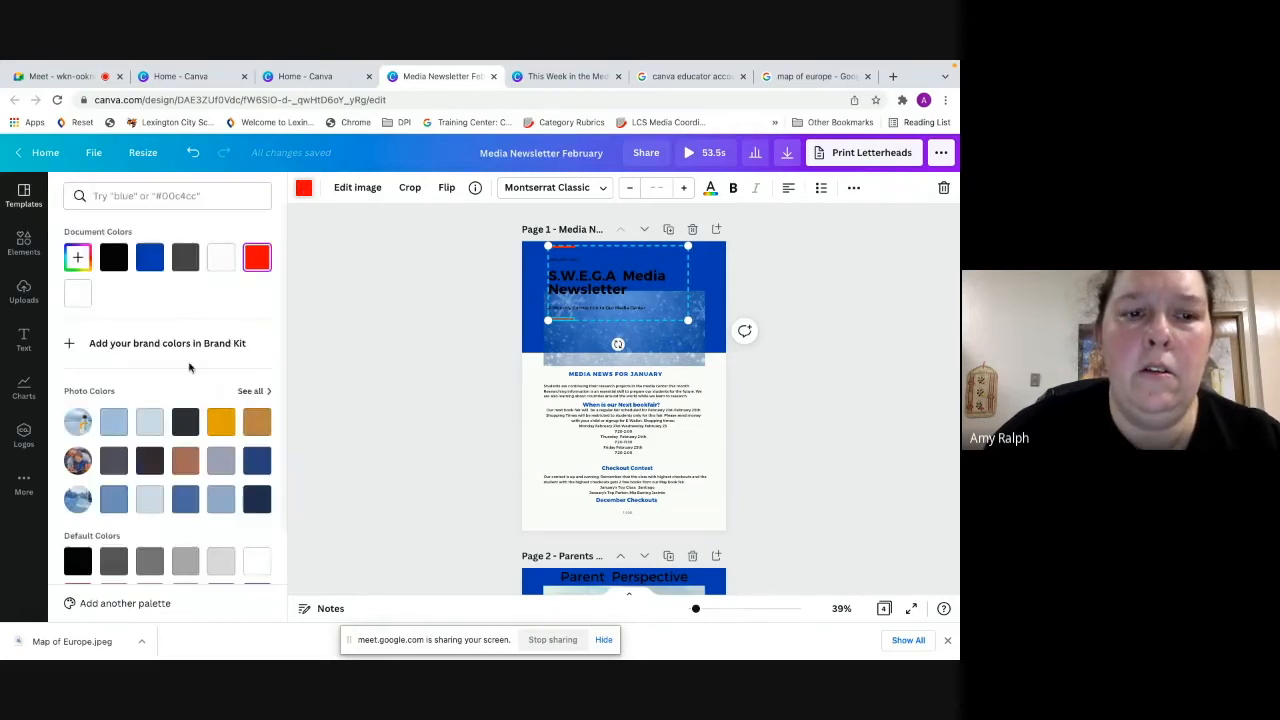
scroll(189, 366, "down", 2)
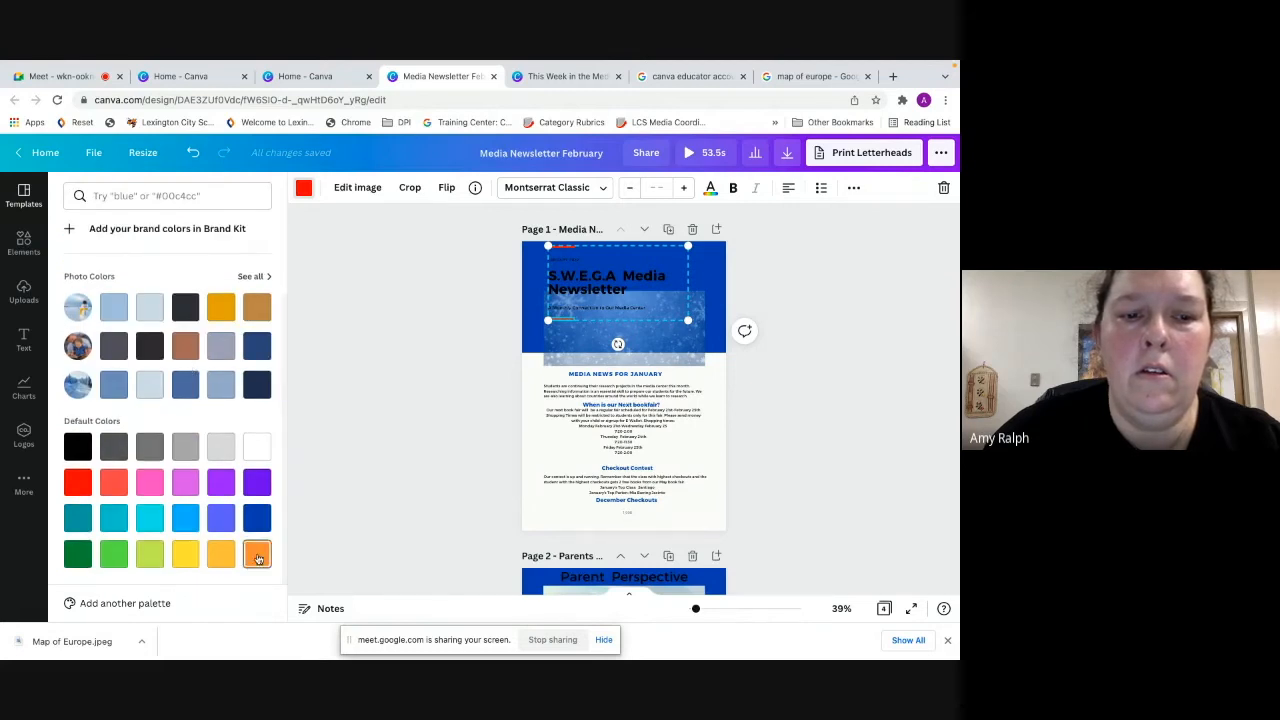
left_click(116, 607)
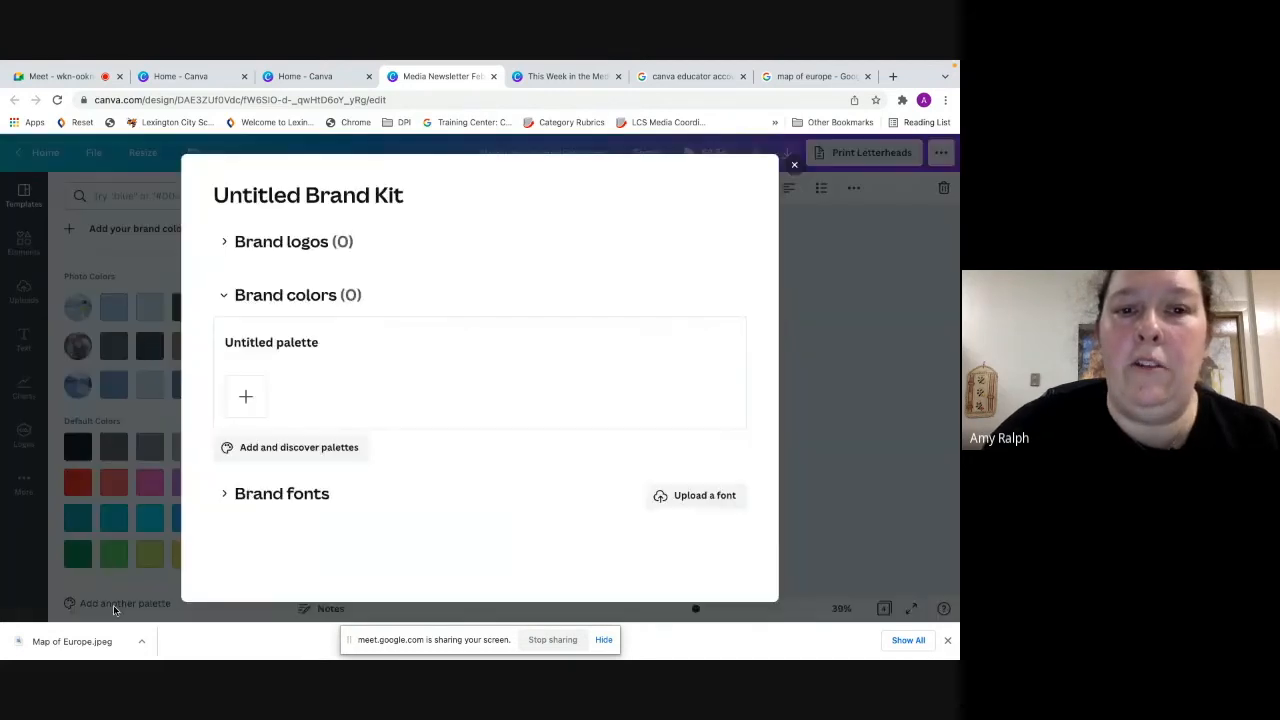
left_click(796, 166)
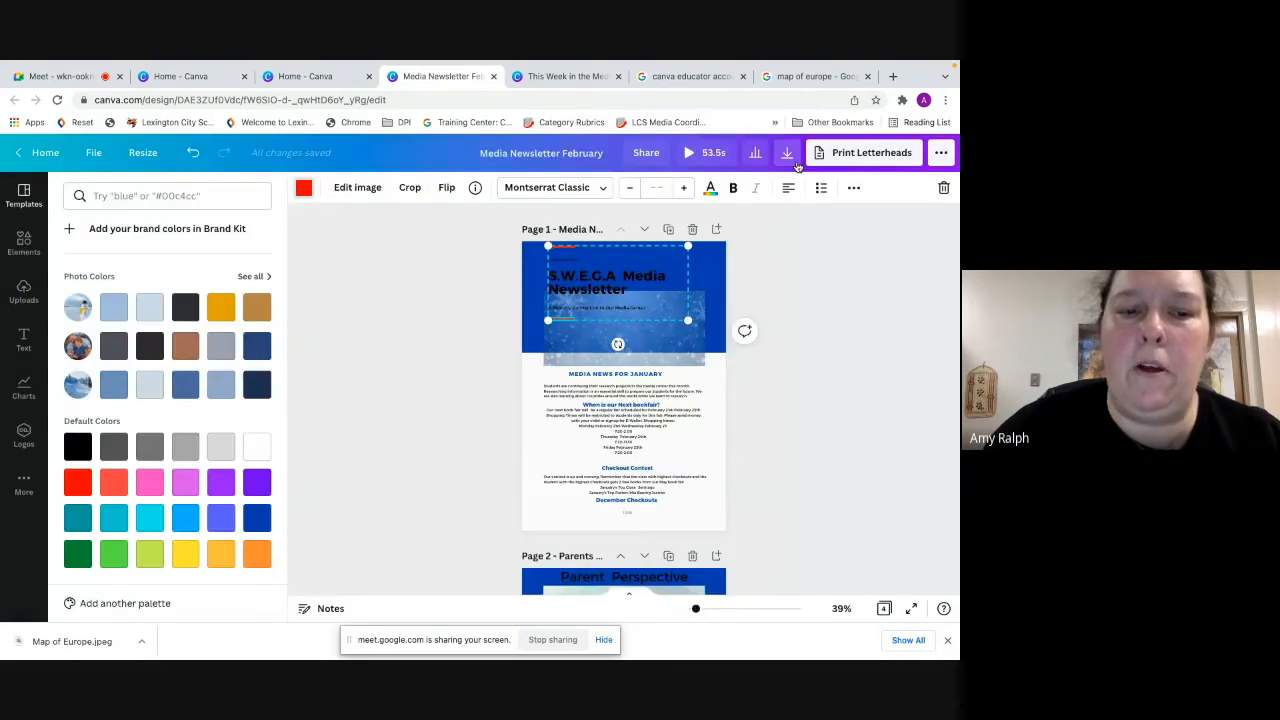
left_click(257, 554)
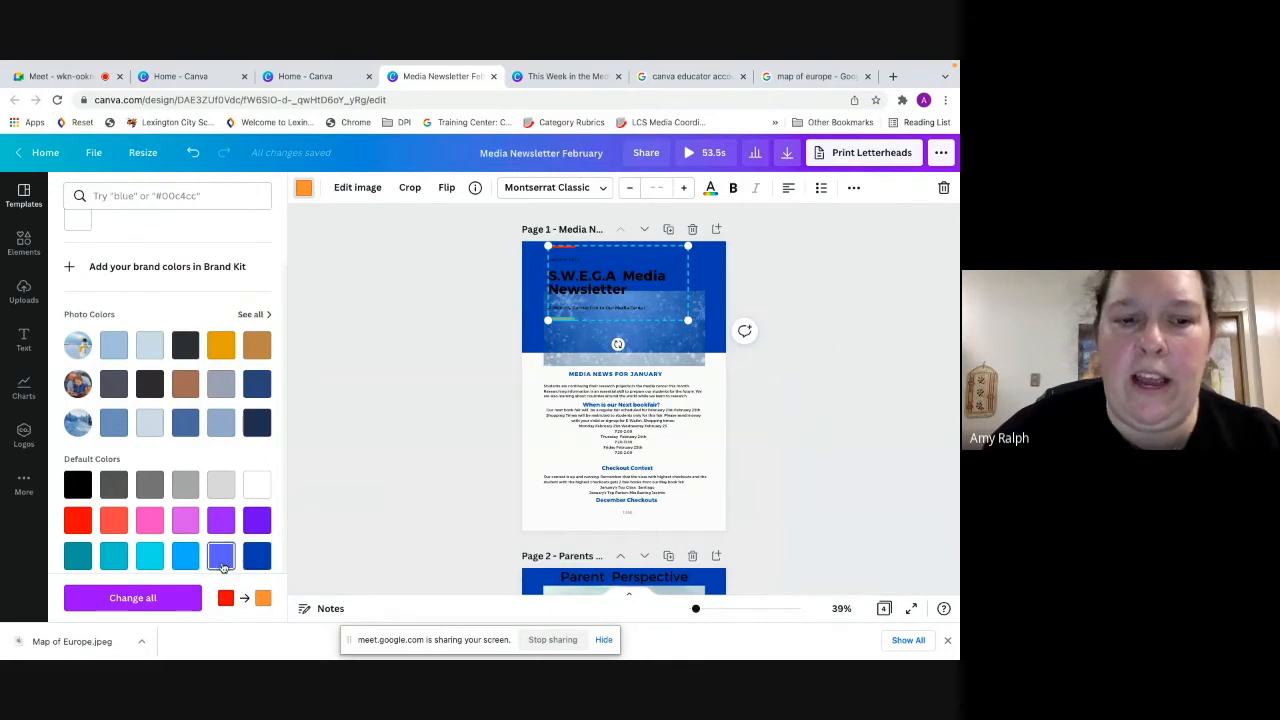
Apply the red-to-orange color change across all pages and look over the recolored pages
left_click(156, 598)
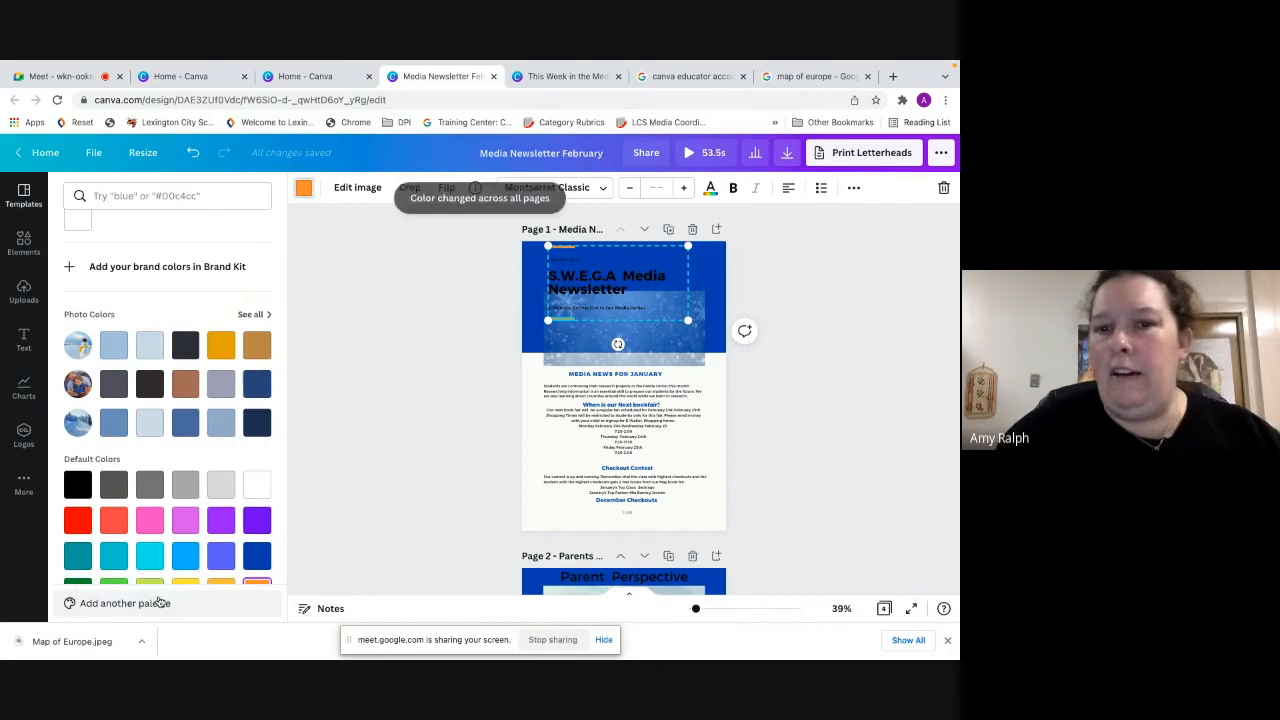
left_click(447, 481)
left_click(690, 330)
scroll(580, 336, "down", 3)
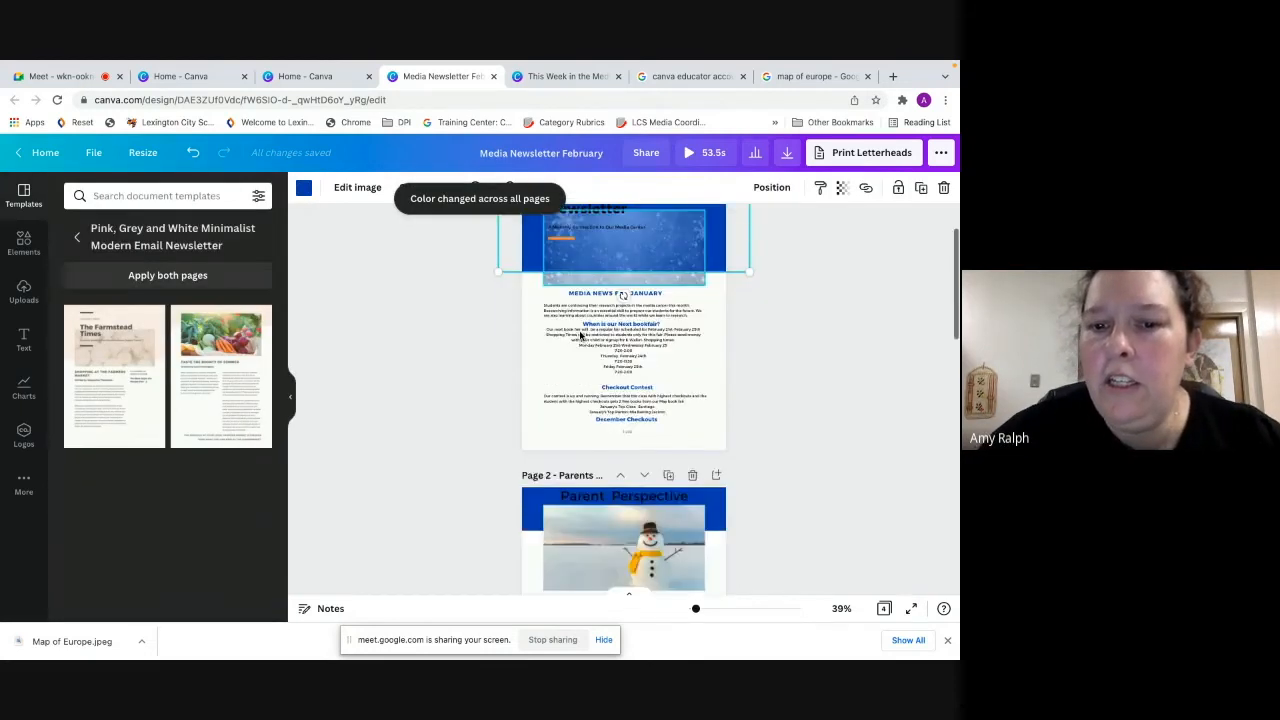
scroll(580, 336, "up", 3)
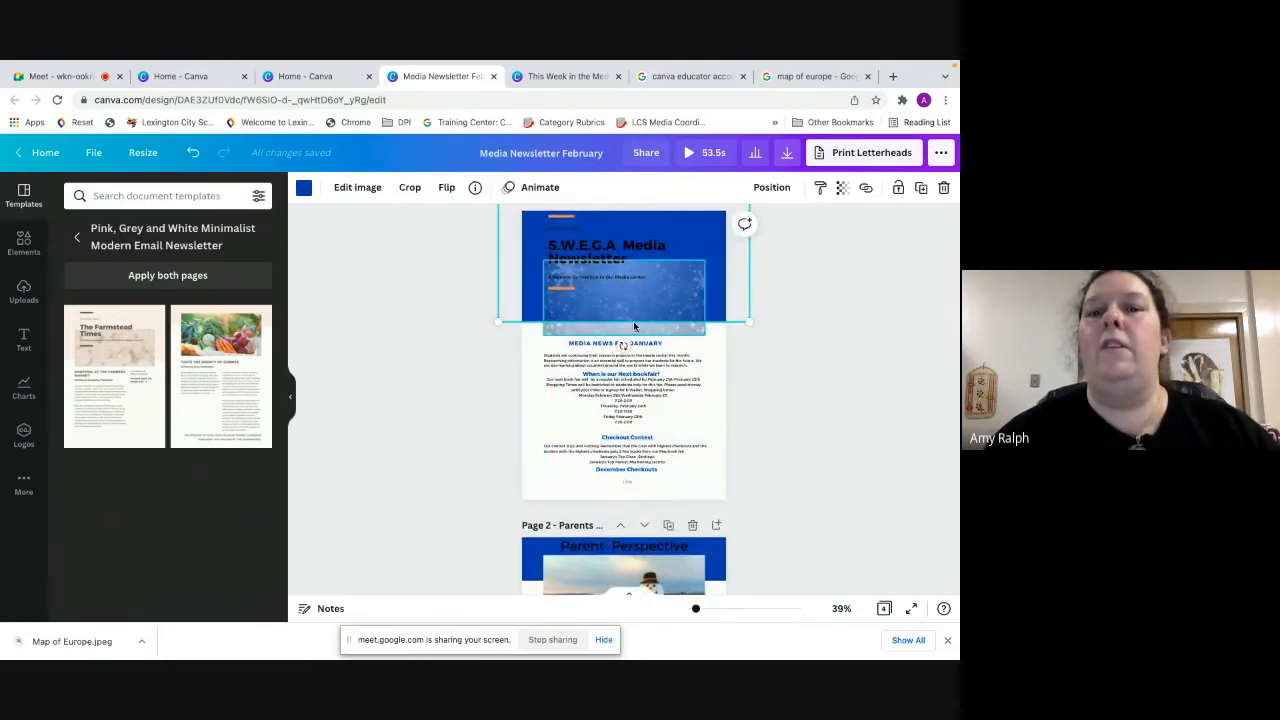
scroll(665, 470, "down", 2)
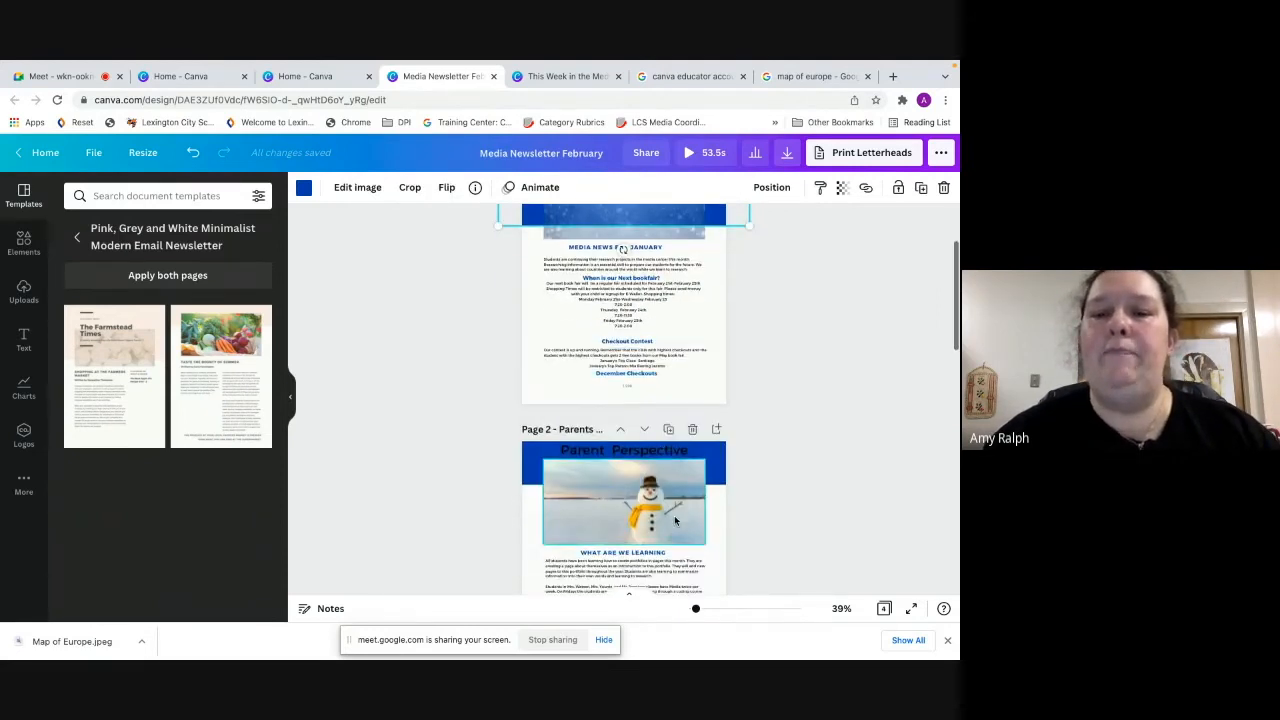
scroll(663, 360, "up", 3)
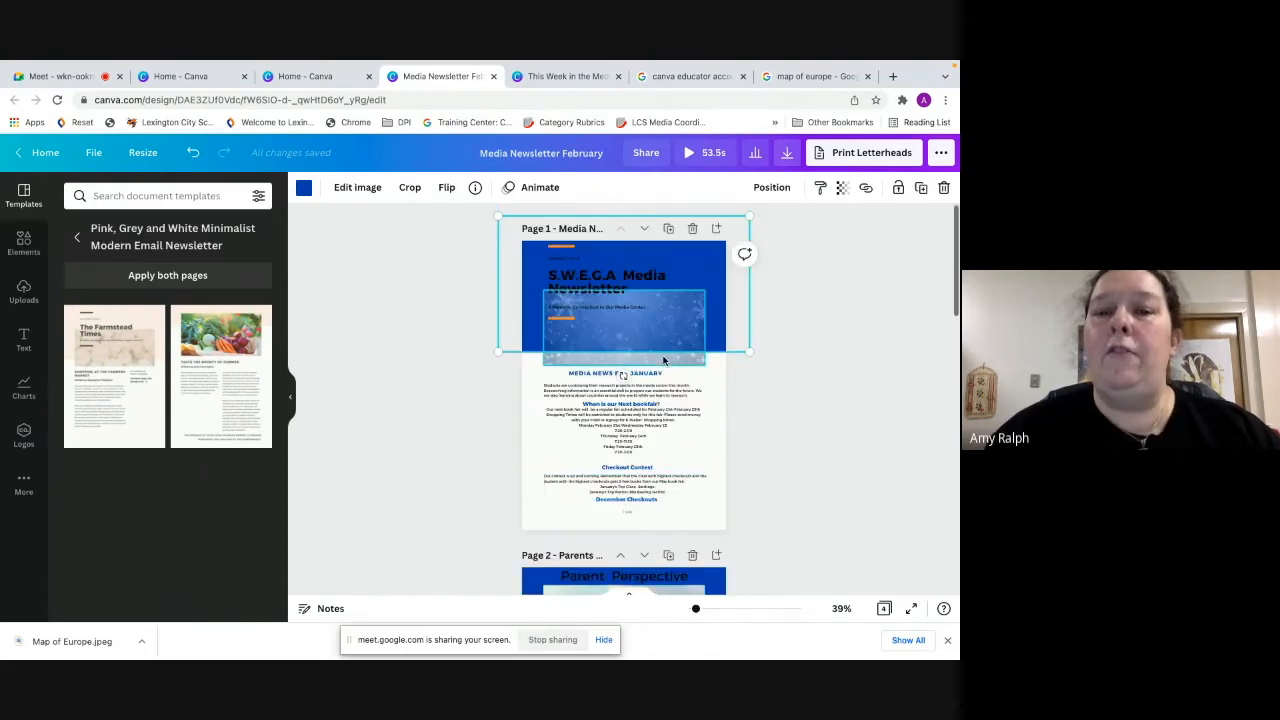
Preview the video in the page 1 header and search the elements for "valentines day"
left_click(635, 343)
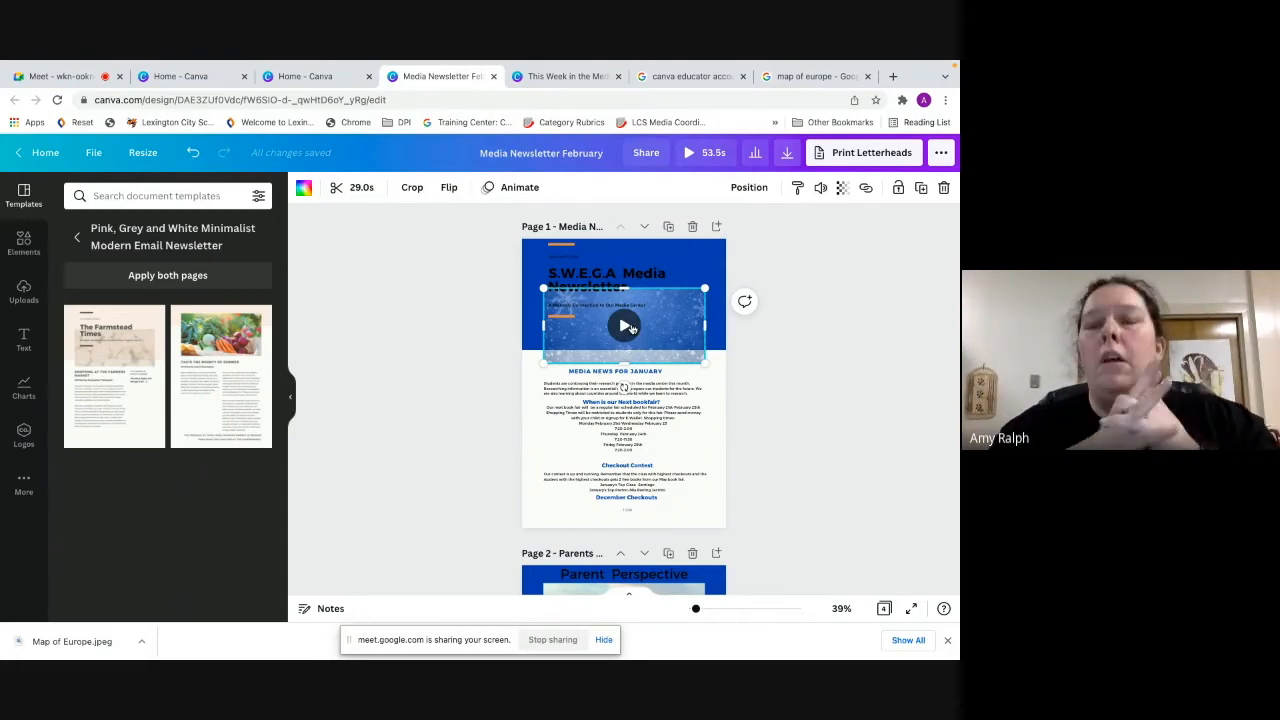
left_click(631, 328)
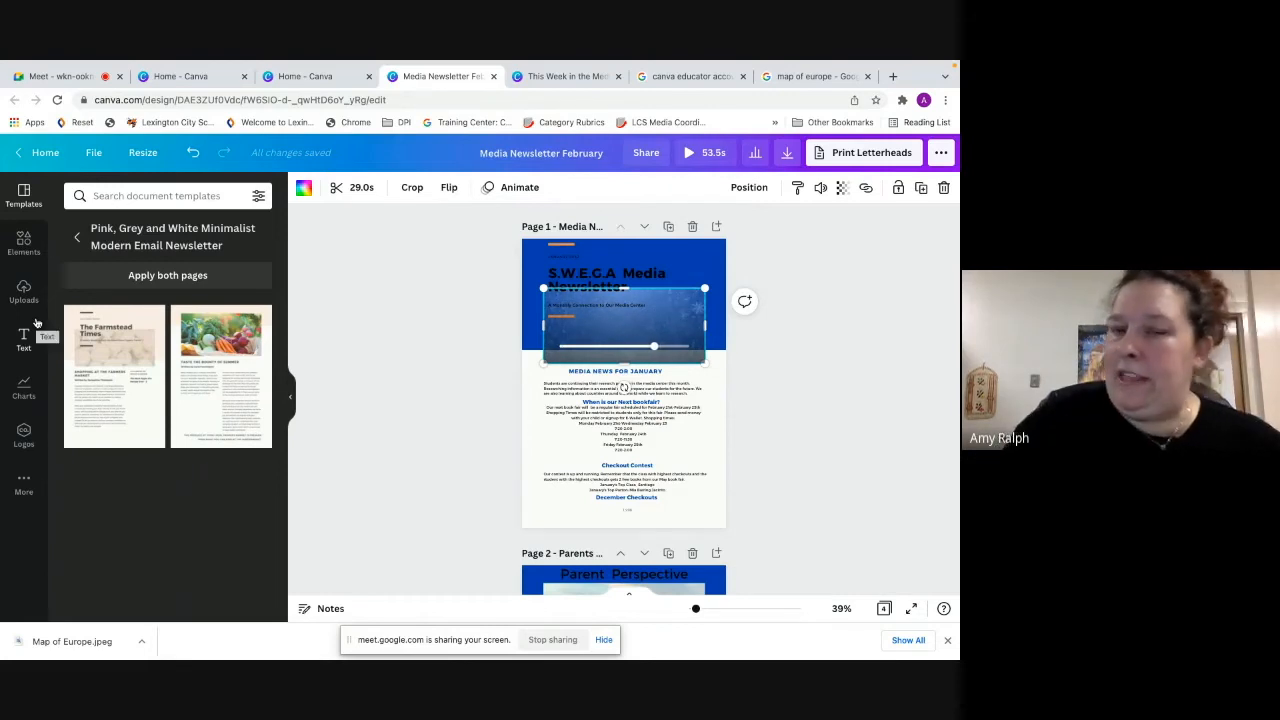
left_click(22, 243)
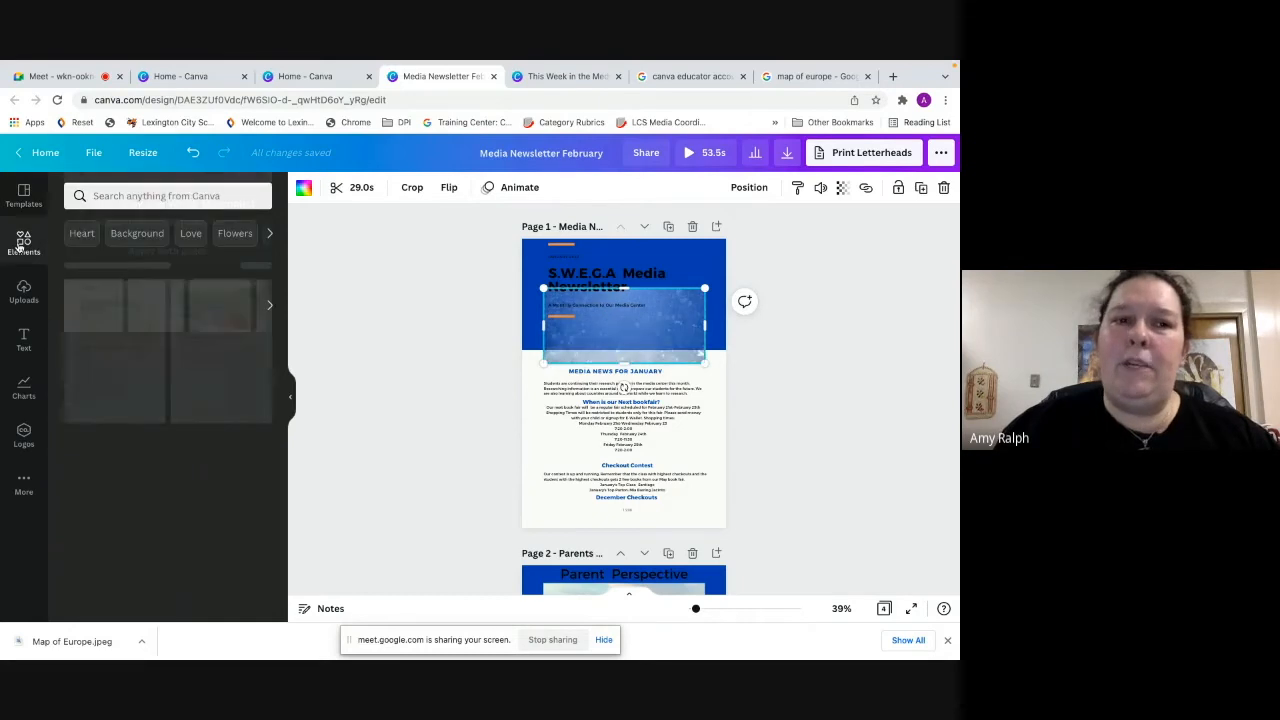
left_click(123, 197)
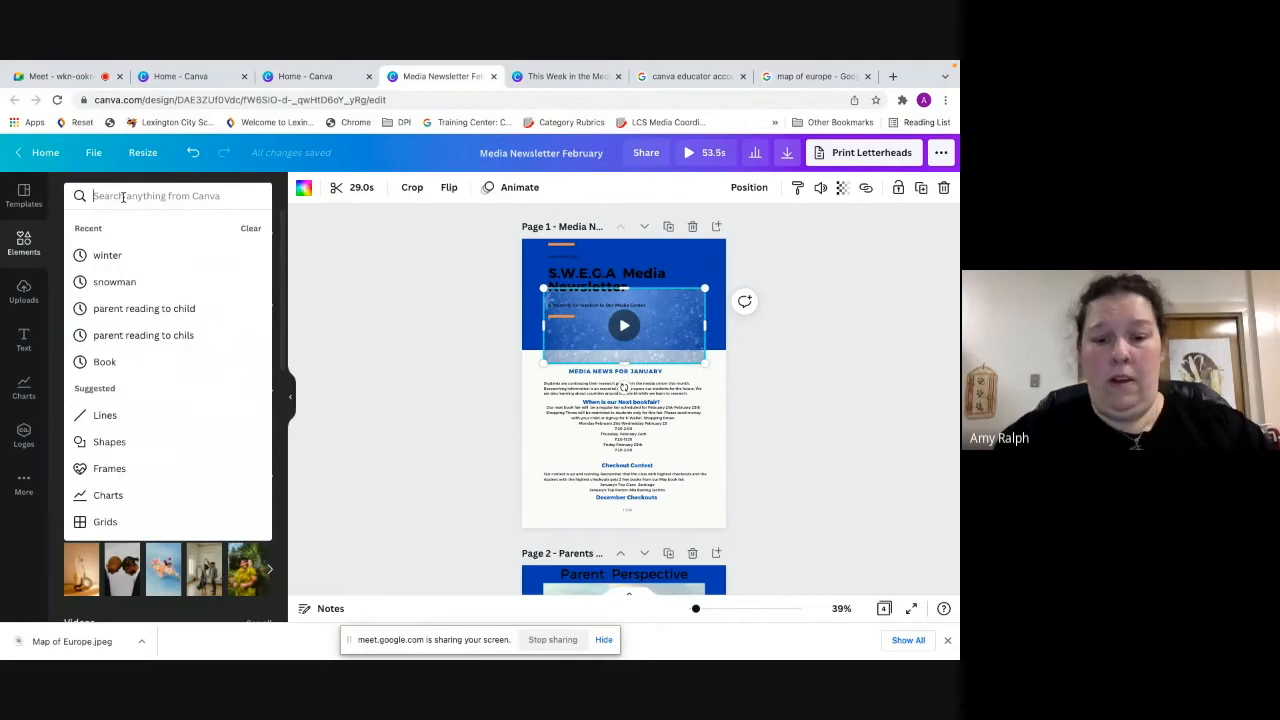
type("Valen")
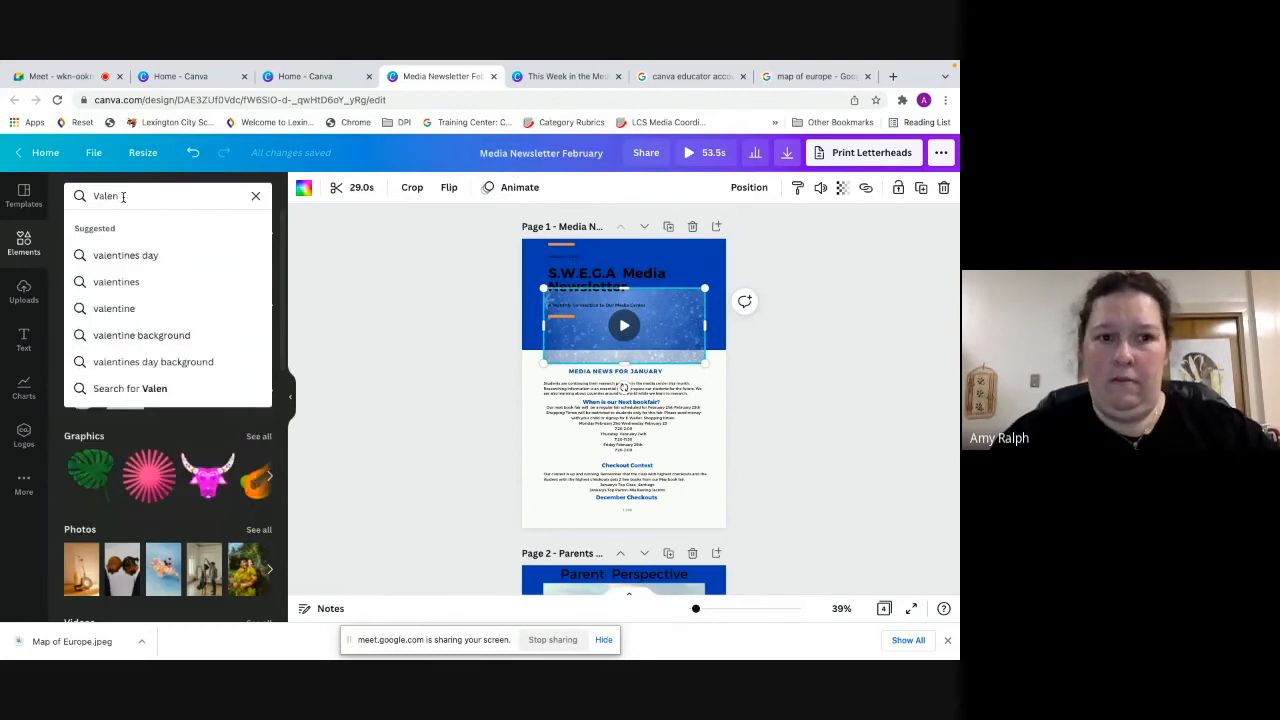
left_click(146, 255)
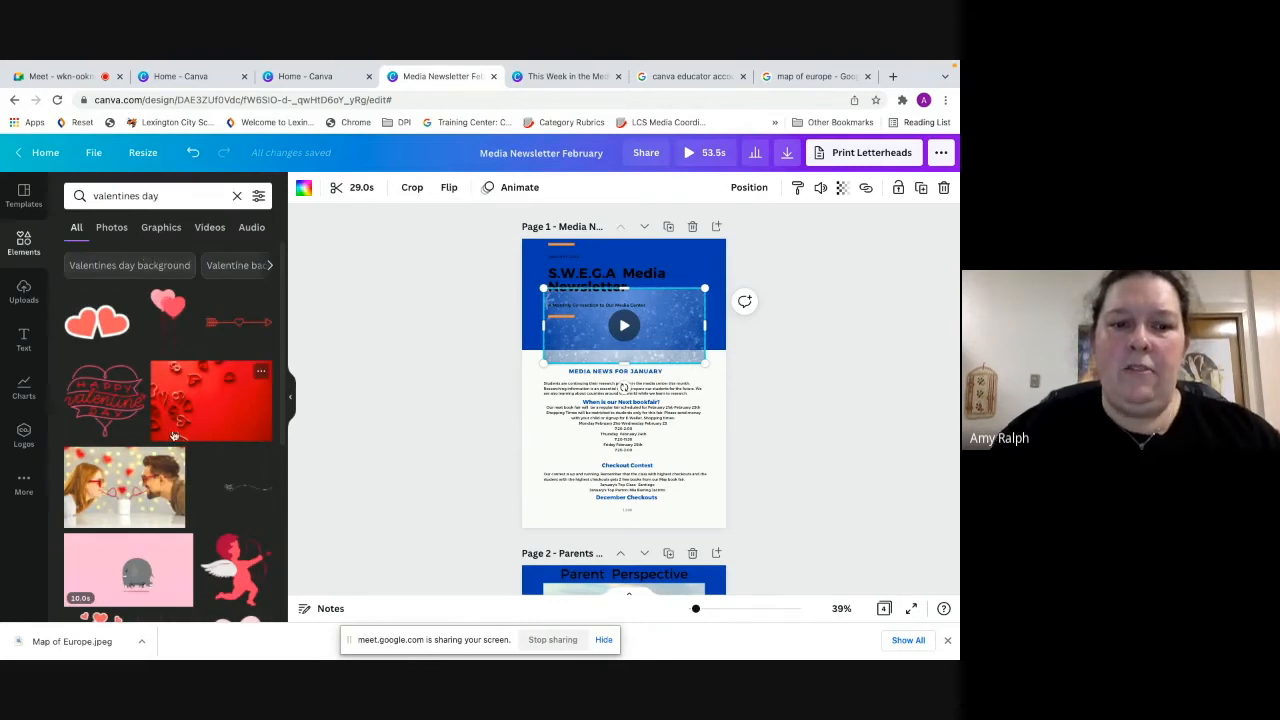
Browse the Valentine's results and replace the page 1 header video with the photo of hearts on a red background
scroll(170, 430, "down", 3)
scroll(182, 450, "down", 2)
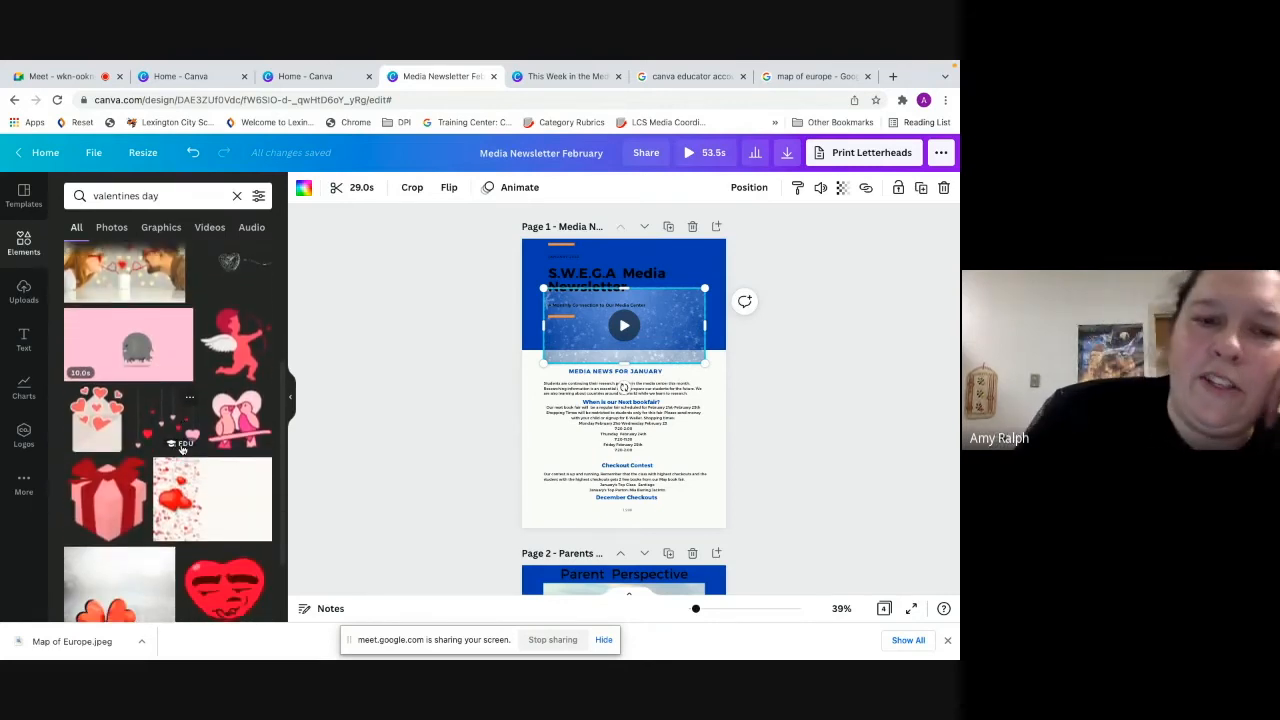
scroll(182, 450, "down", 3)
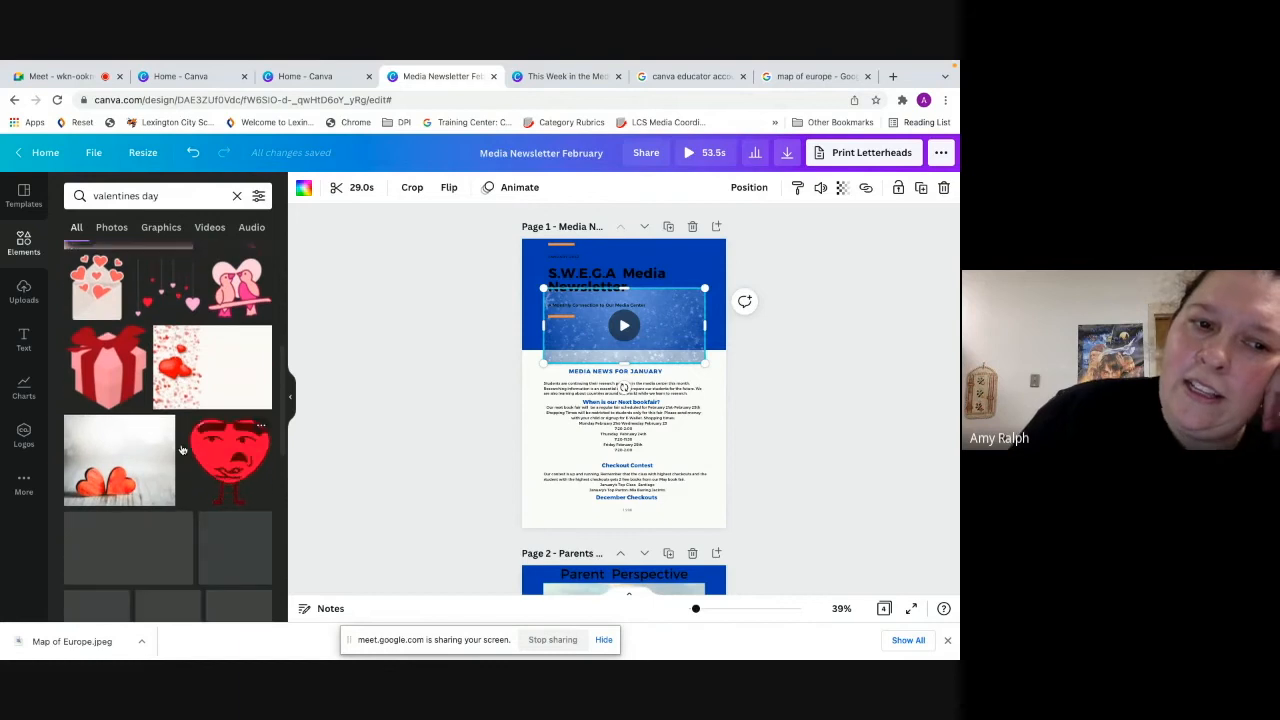
scroll(182, 450, "down", 1)
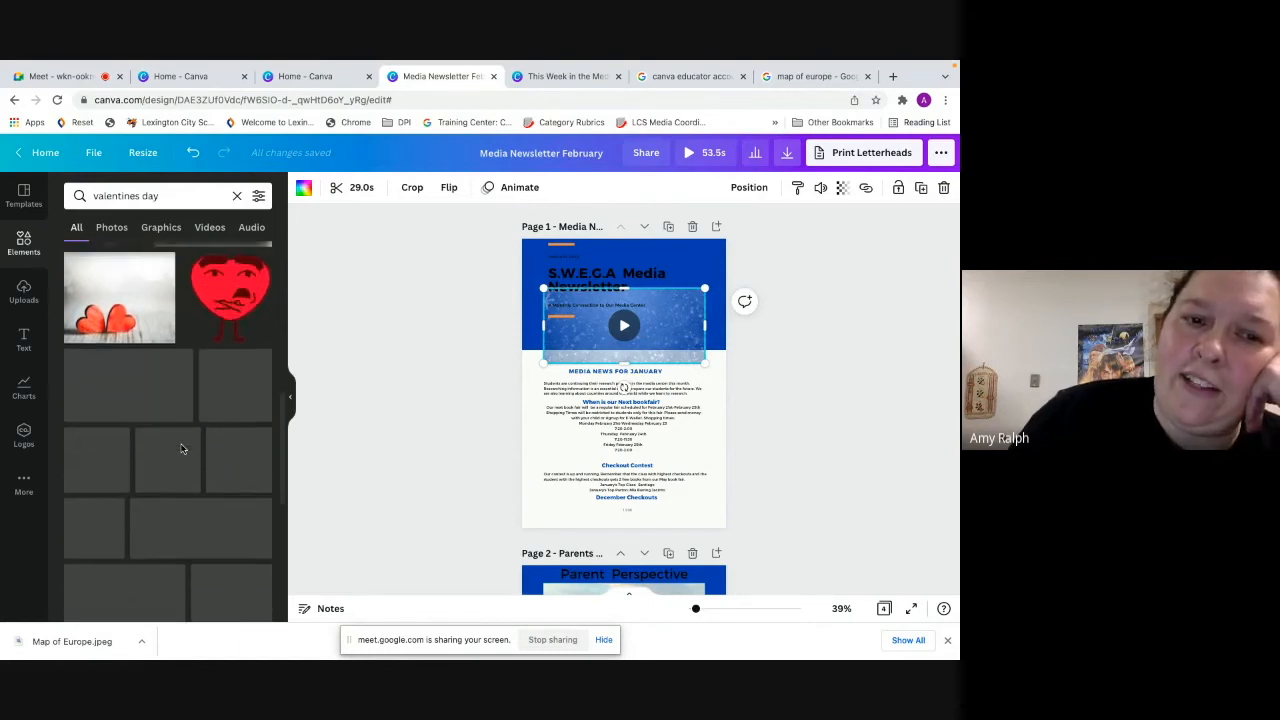
scroll(182, 450, "up", 4)
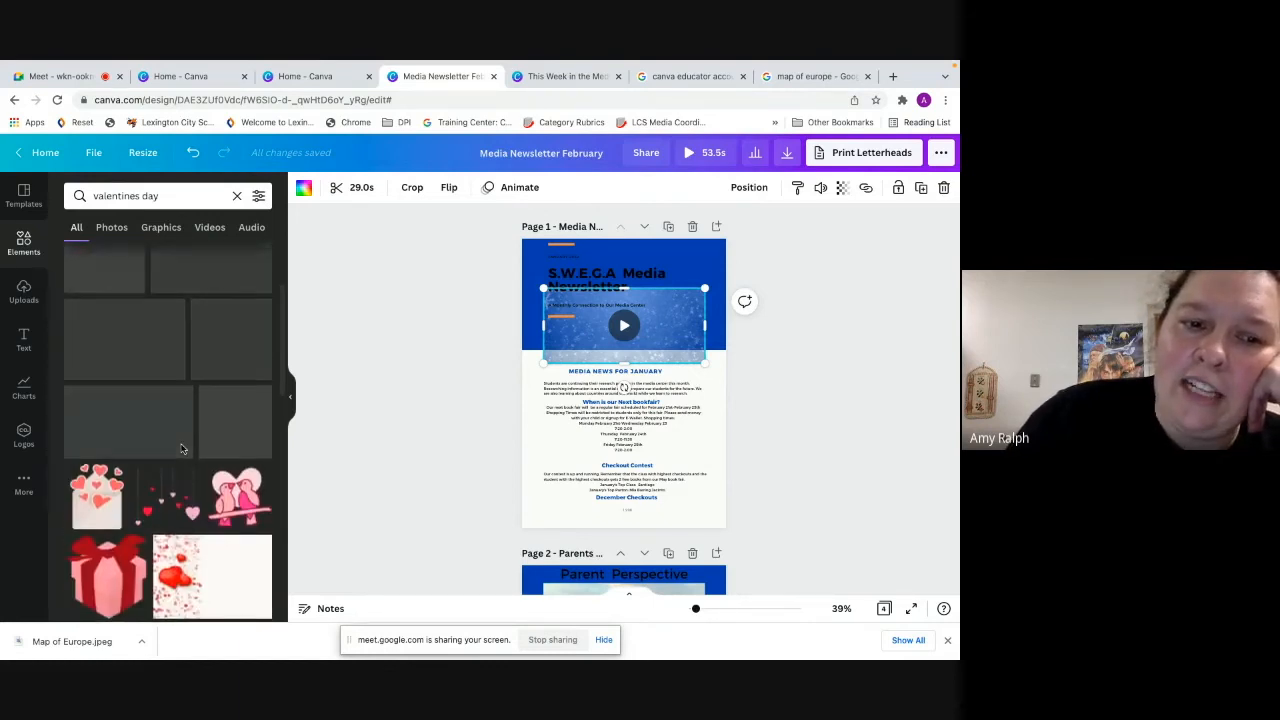
scroll(182, 450, "up", 2)
scroll(182, 450, "down", 1)
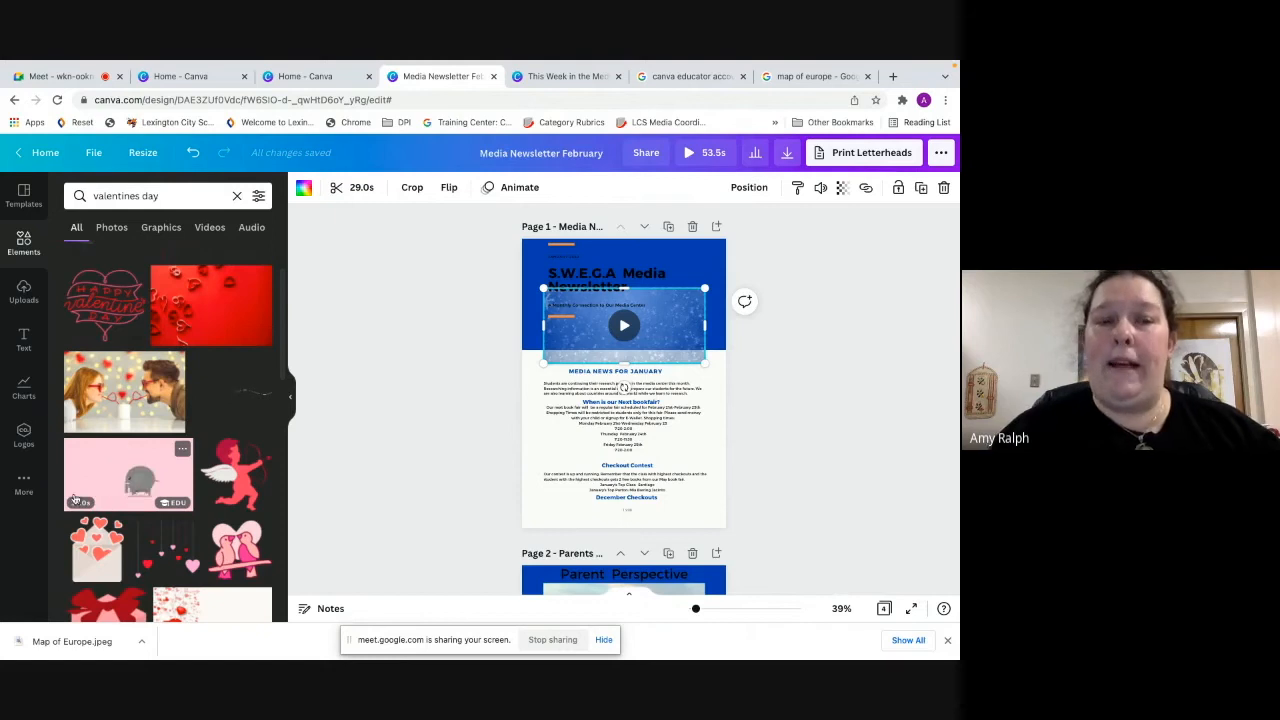
left_click_drag(203, 314, 630, 345)
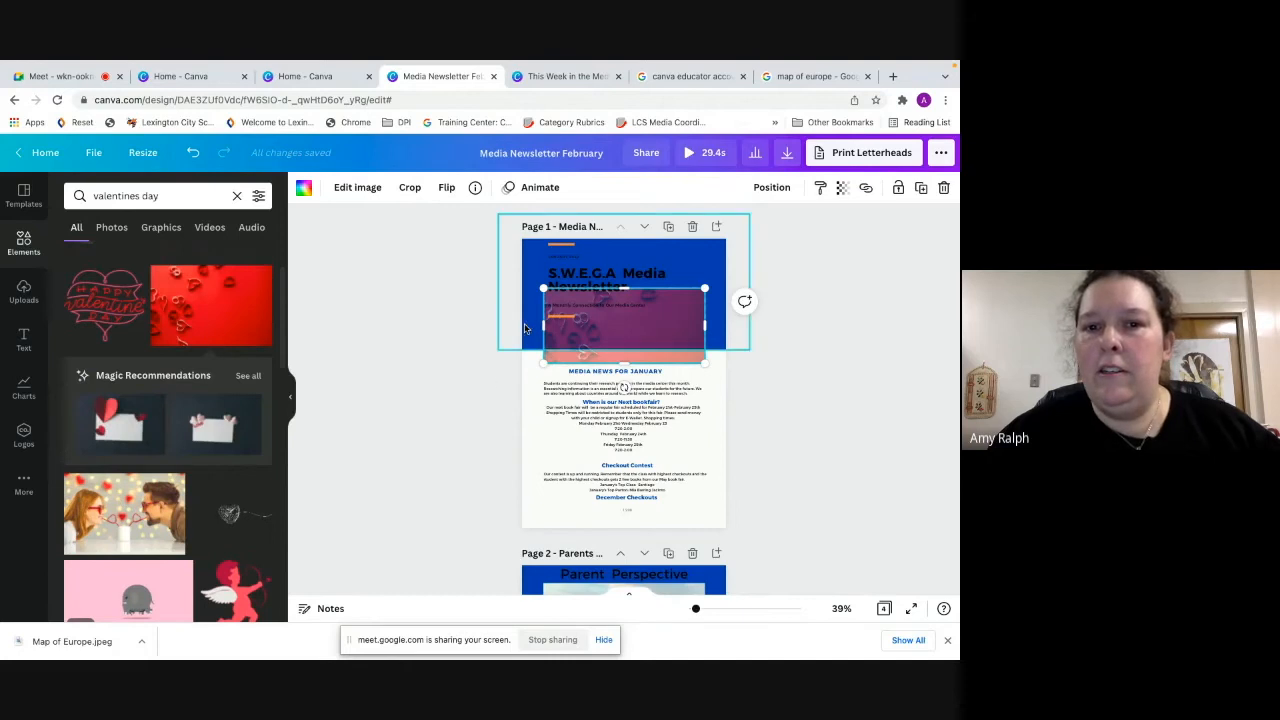
Try the two lighter red photo colors on the blue page 1 header banner, and set it to the darkest red
left_click(302, 188)
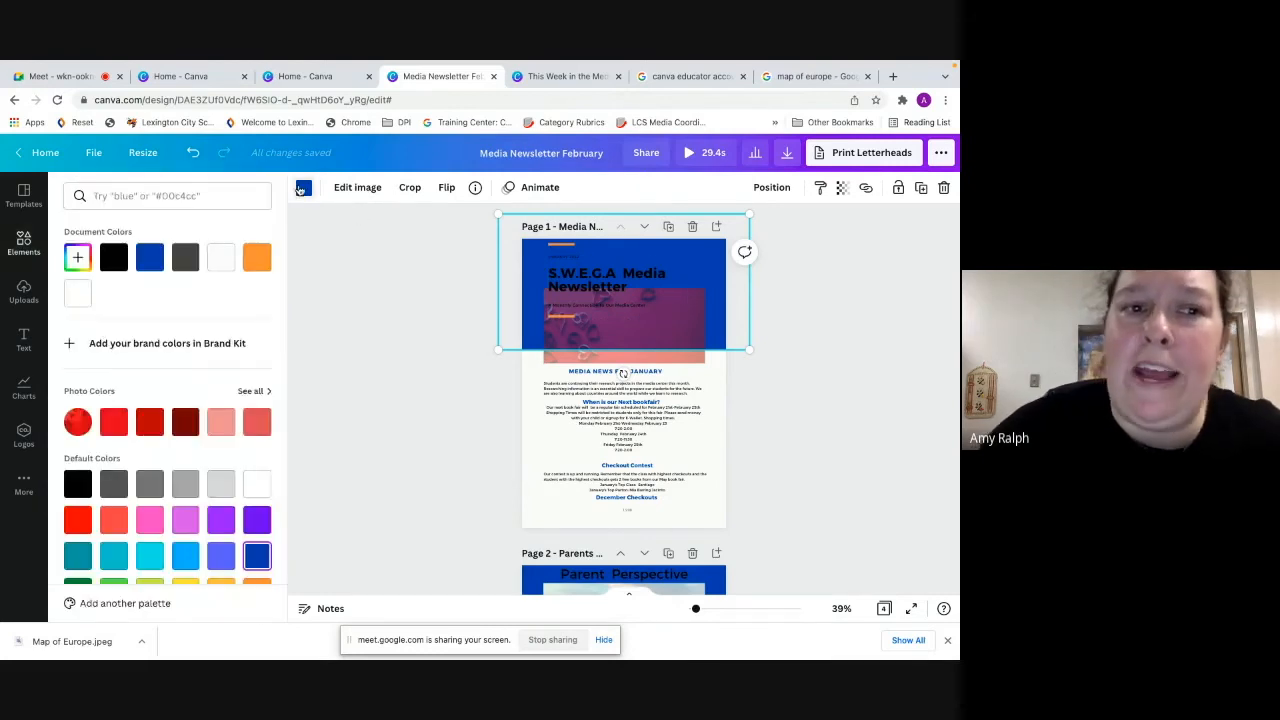
left_click(223, 425)
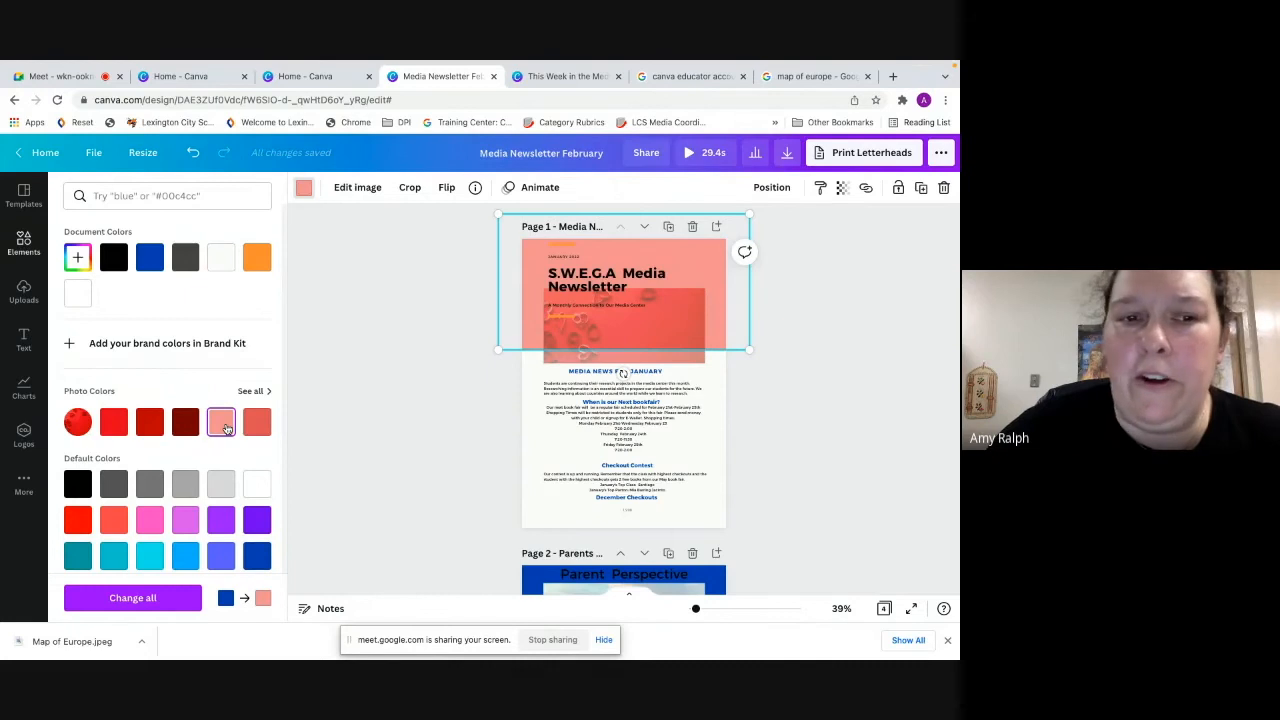
left_click(258, 428)
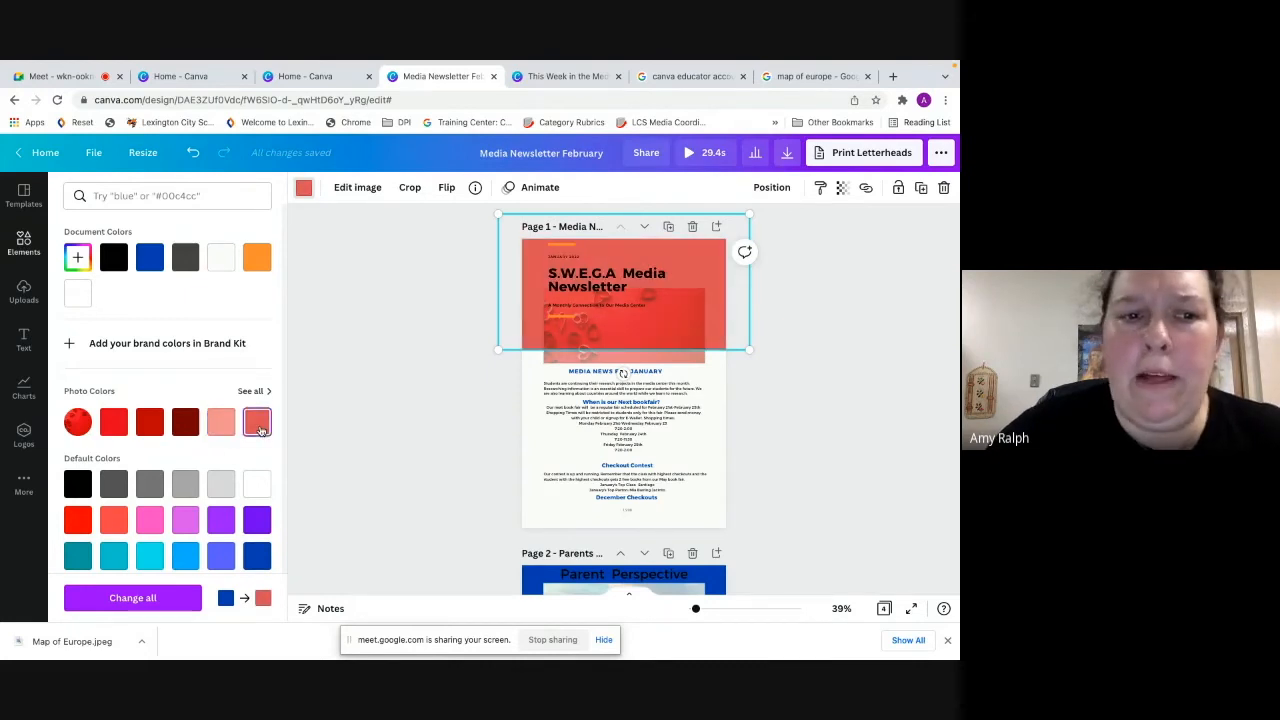
left_click(184, 425)
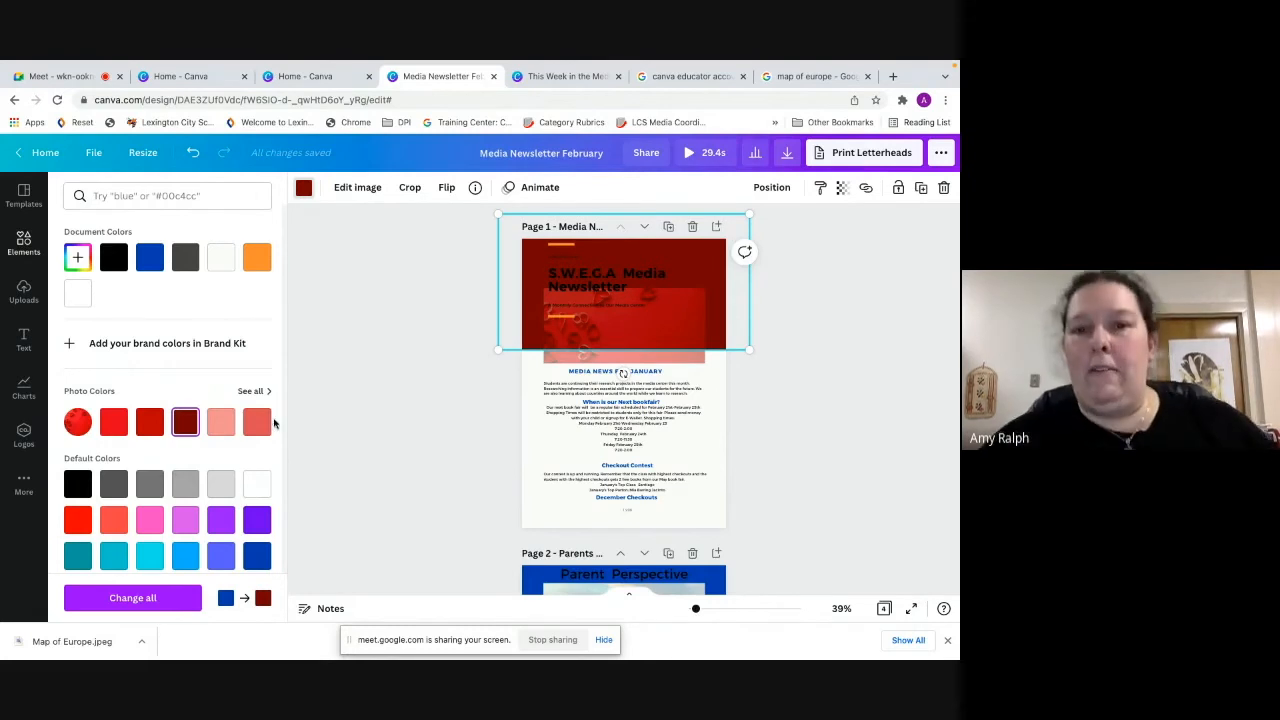
Change the orange accent lines around the page 1 title to white and apply that change across all pages
left_click(561, 249)
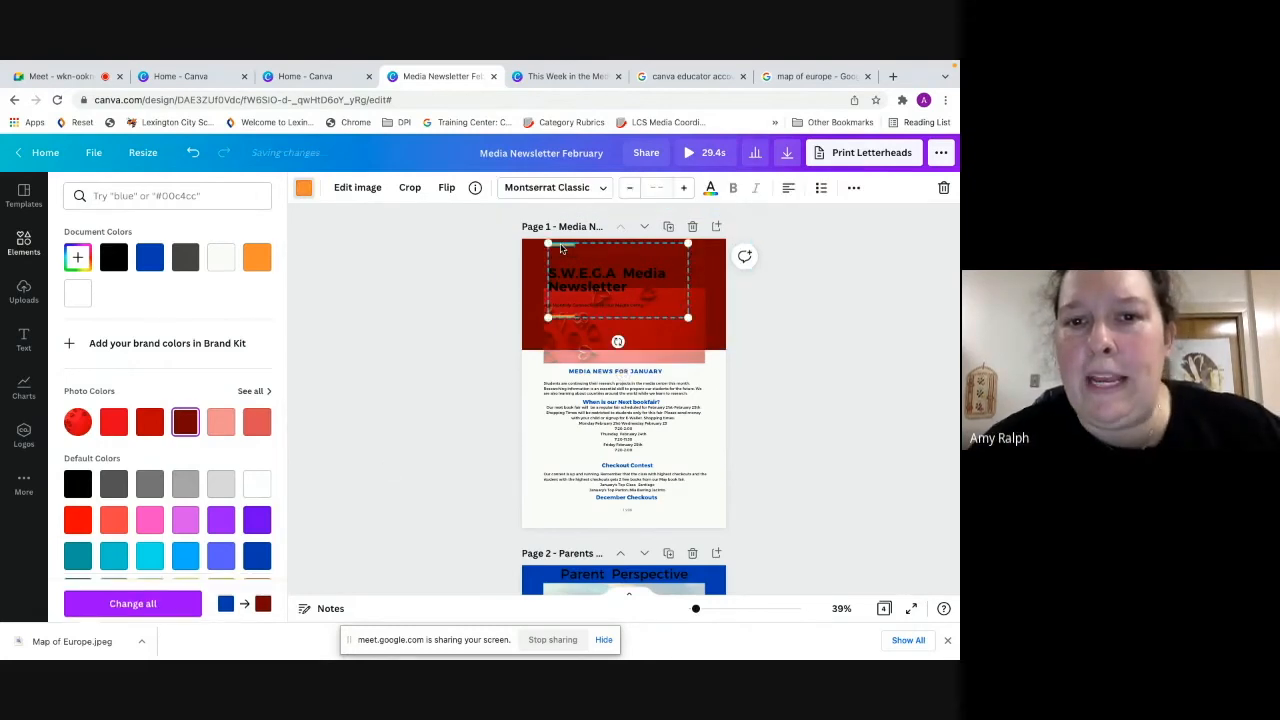
left_click(257, 483)
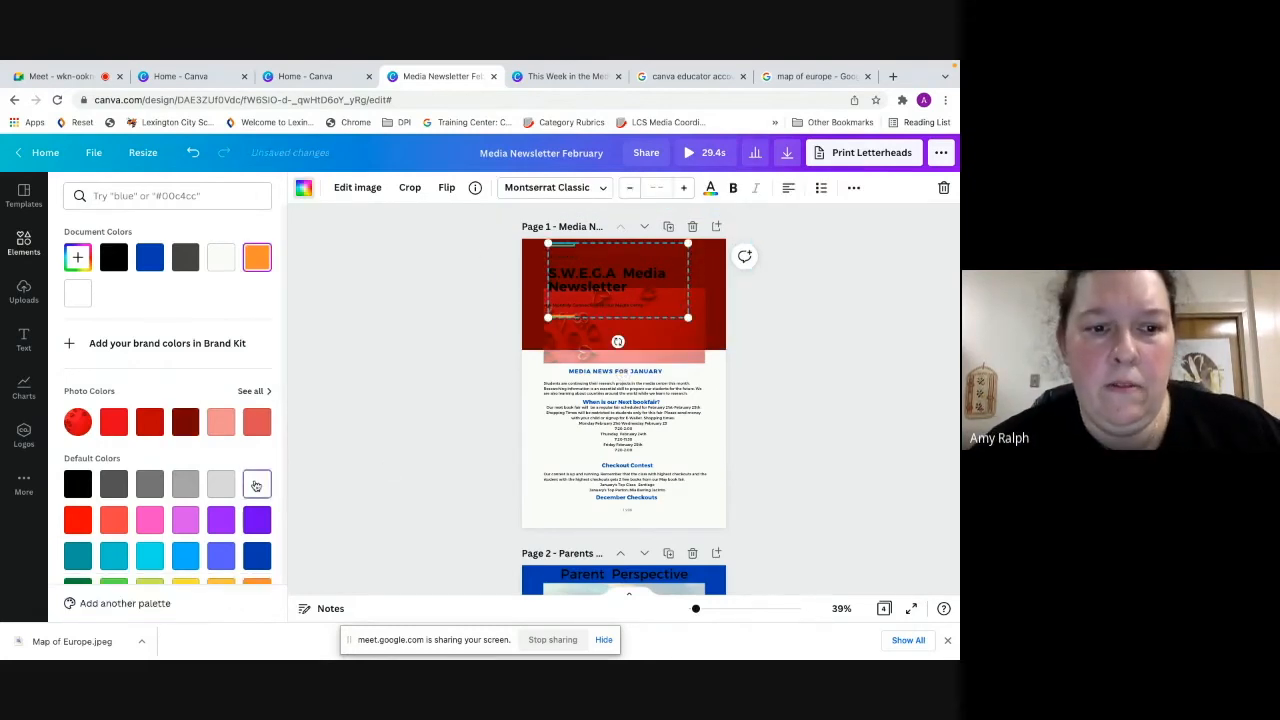
left_click(150, 602)
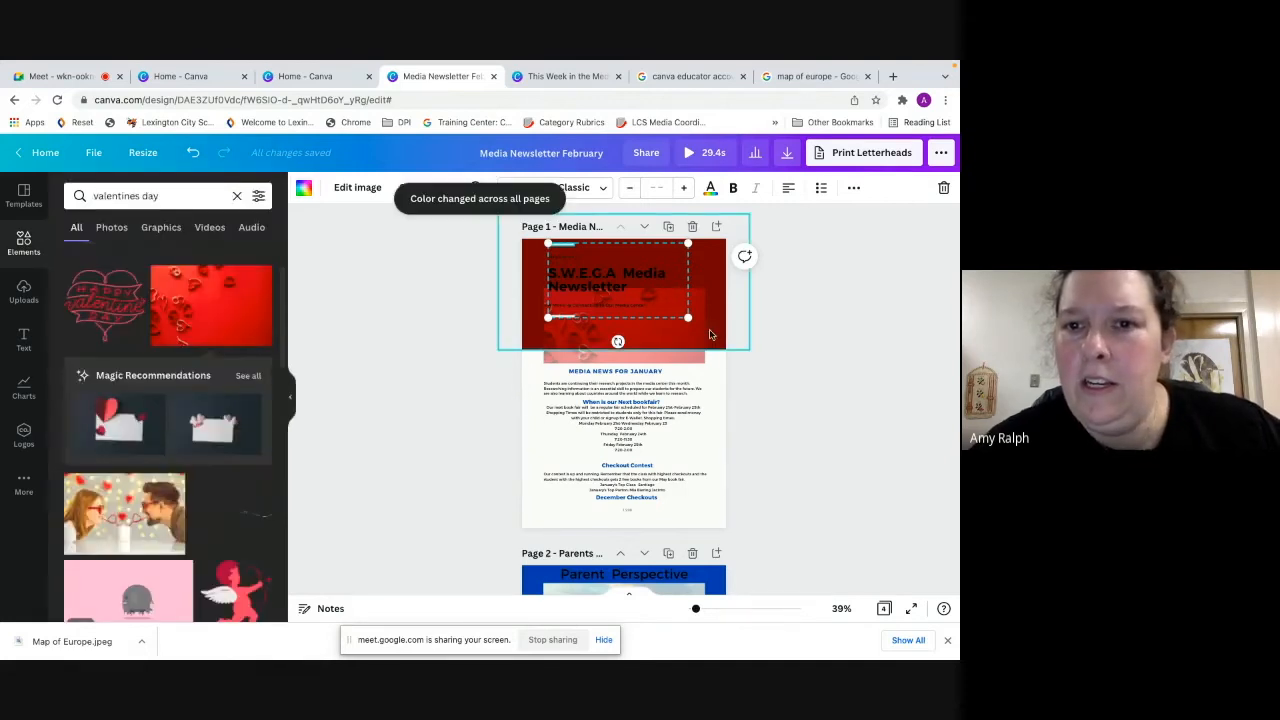
left_click(714, 336)
scroll(752, 458, "down", 1)
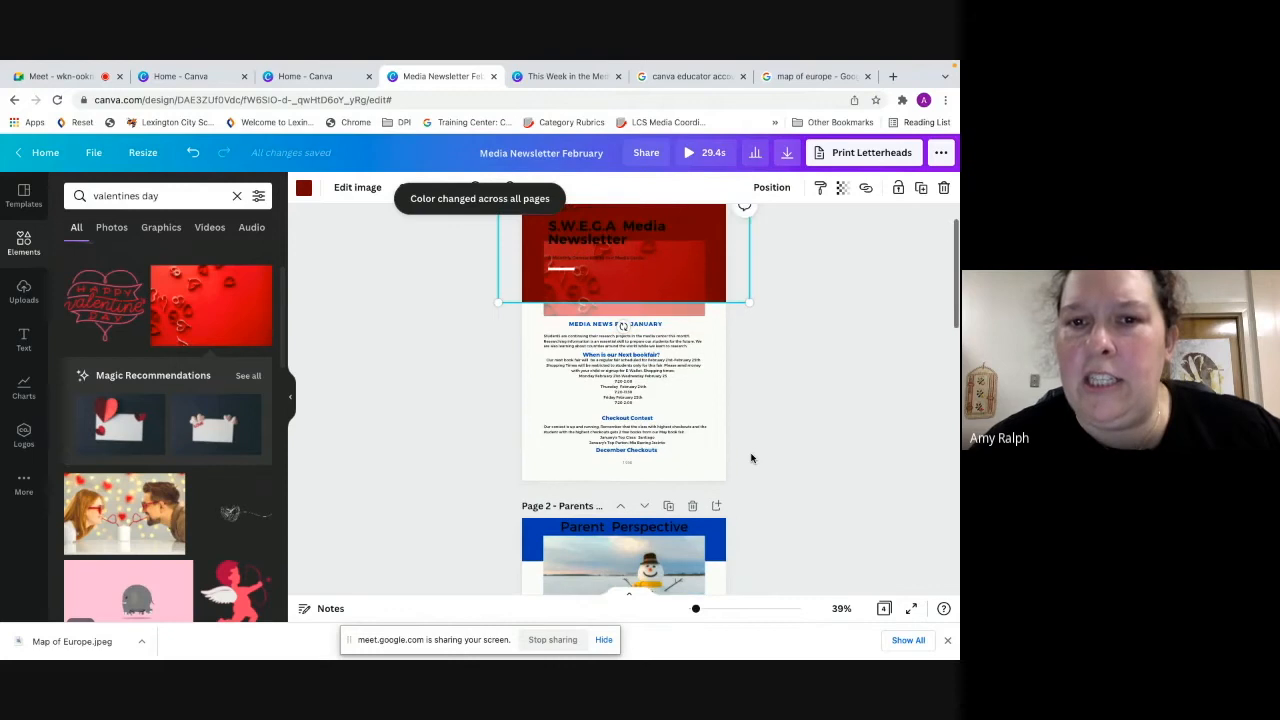
Set the text color of the "S.W.E.G.A Media Newsletter" title and the "A Monthly Connection to Our Media Center" tagline to white
scroll(752, 458, "up", 1)
left_click(557, 285)
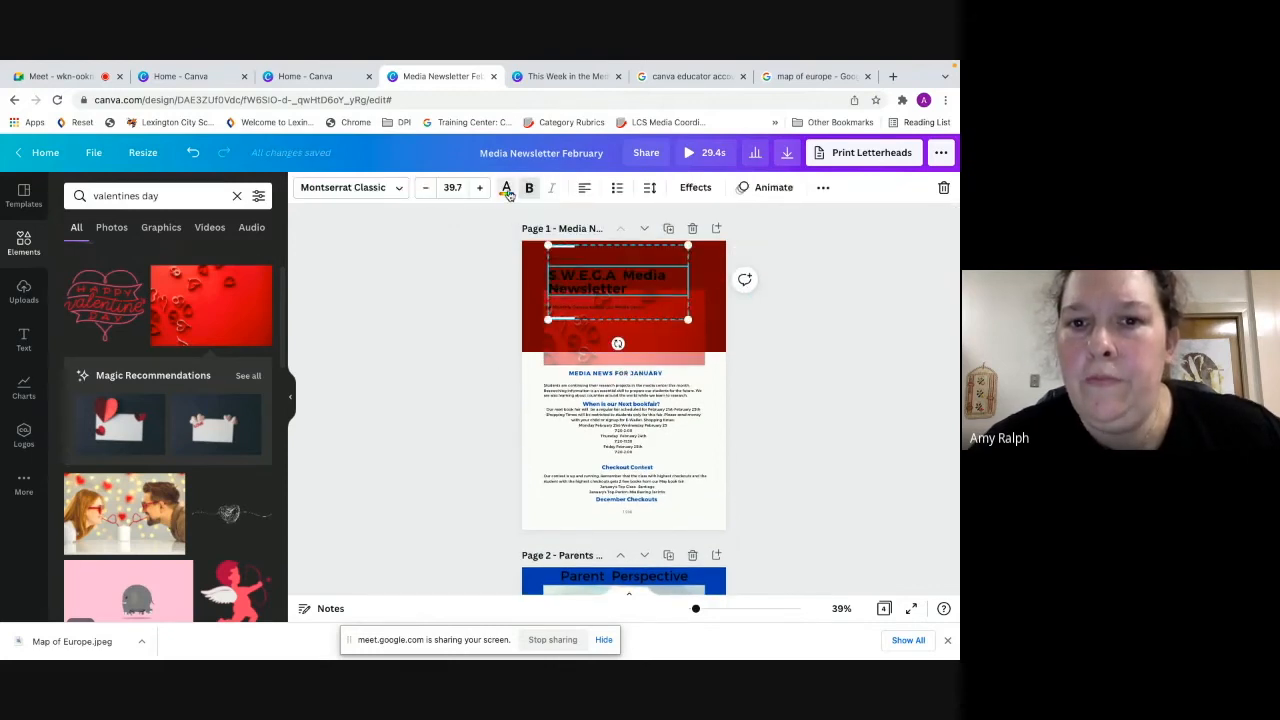
left_click(507, 189)
left_click(261, 266)
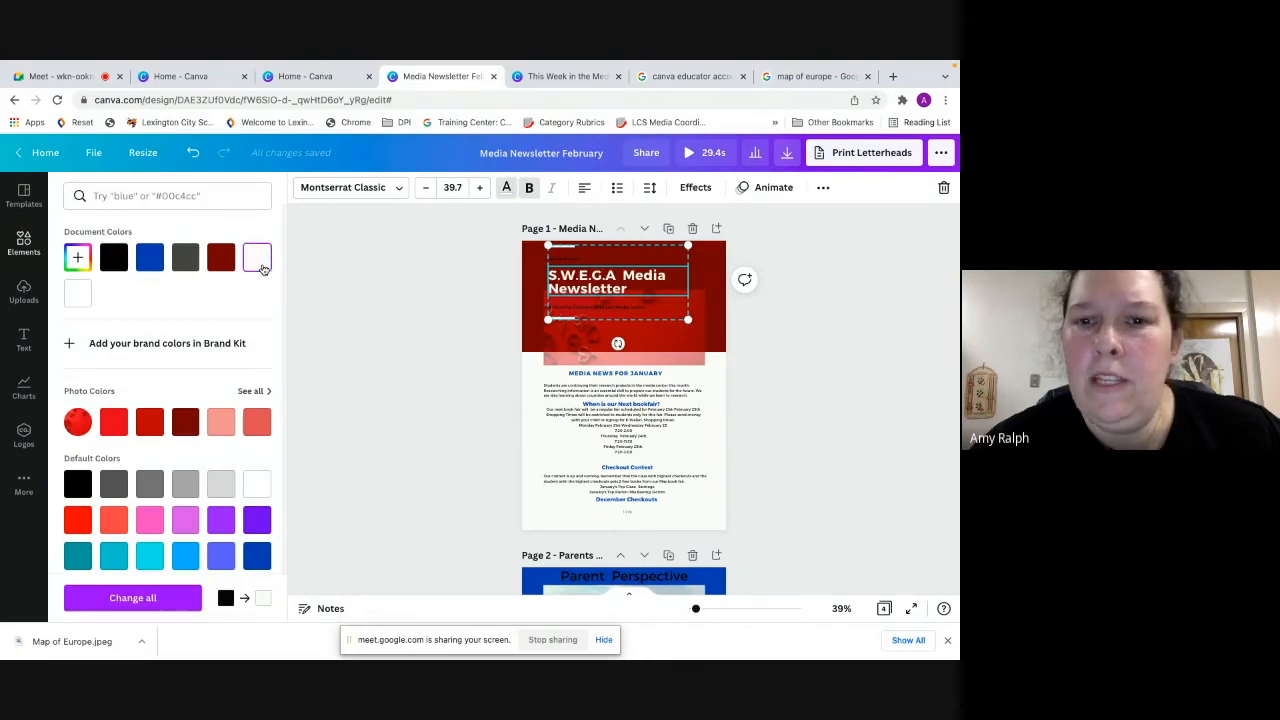
left_click(562, 310)
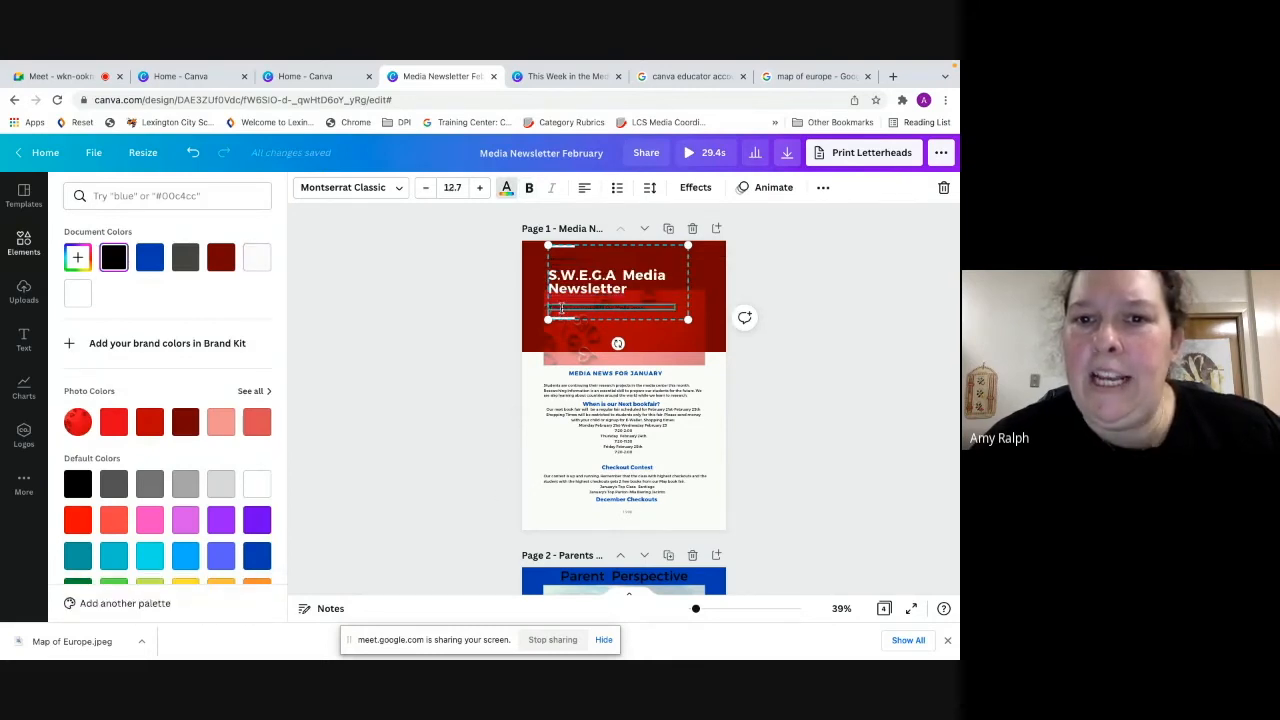
left_click(507, 189)
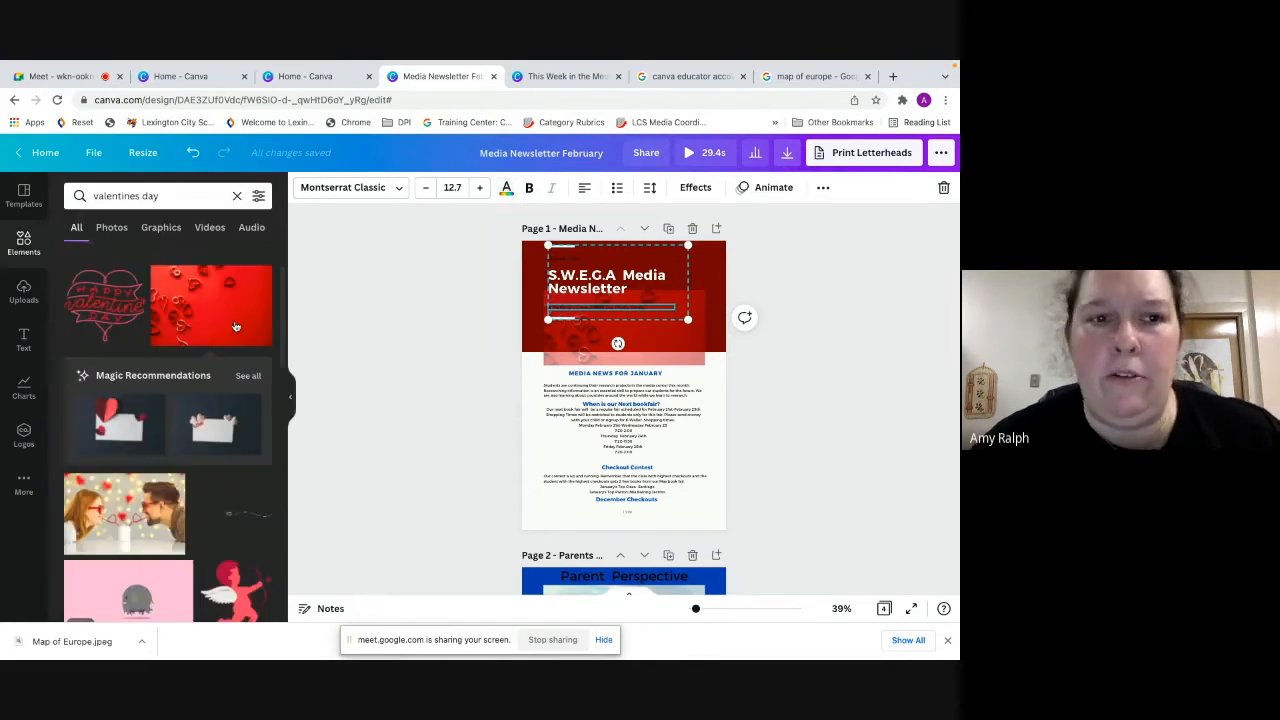
left_click(508, 190)
left_click(257, 262)
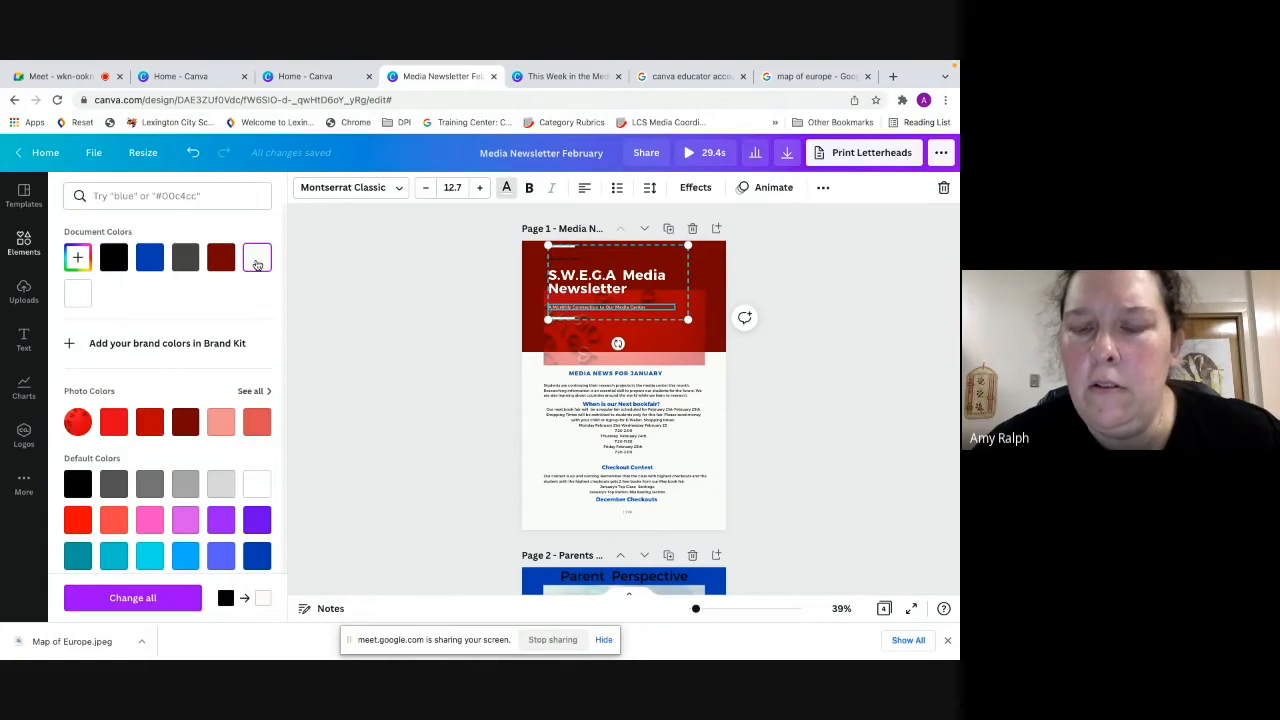
Set the text color of the February date line above the page 1 newsletter title to white
left_click(562, 261)
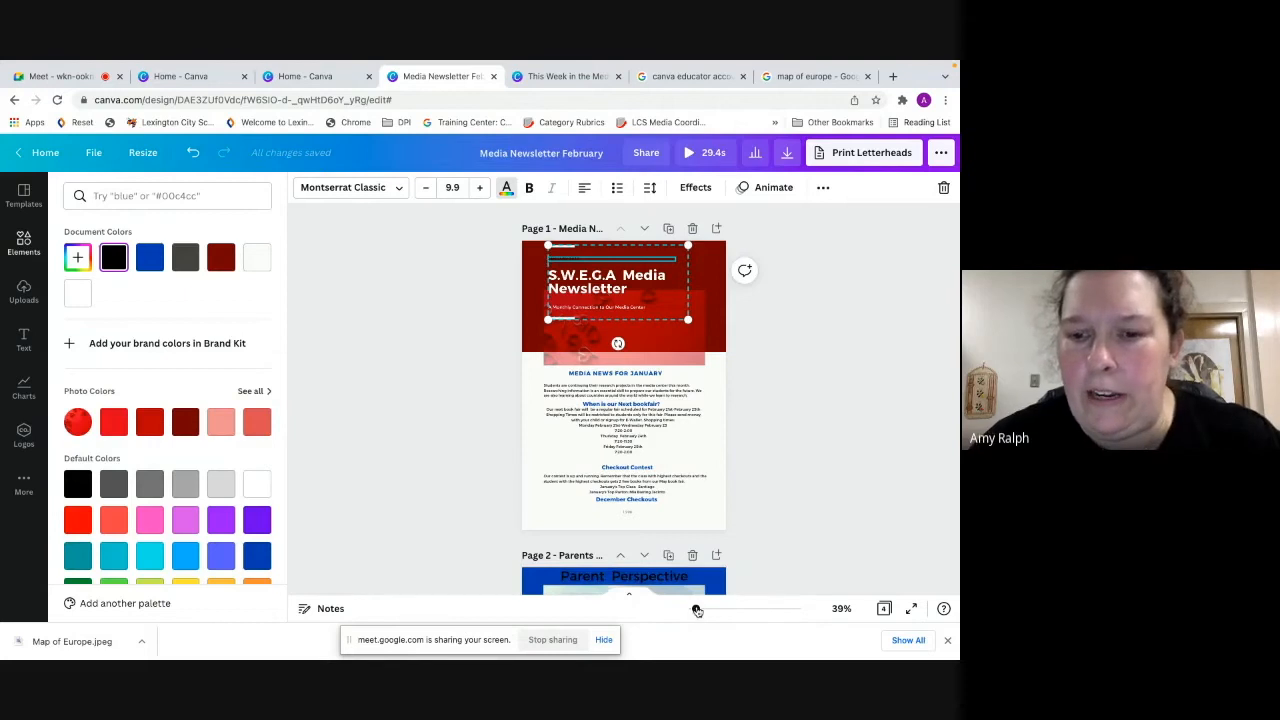
mouse_move(703, 611)
left_mouse_down()
mouse_move(716, 612)
mouse_move(699, 612)
left_mouse_up()
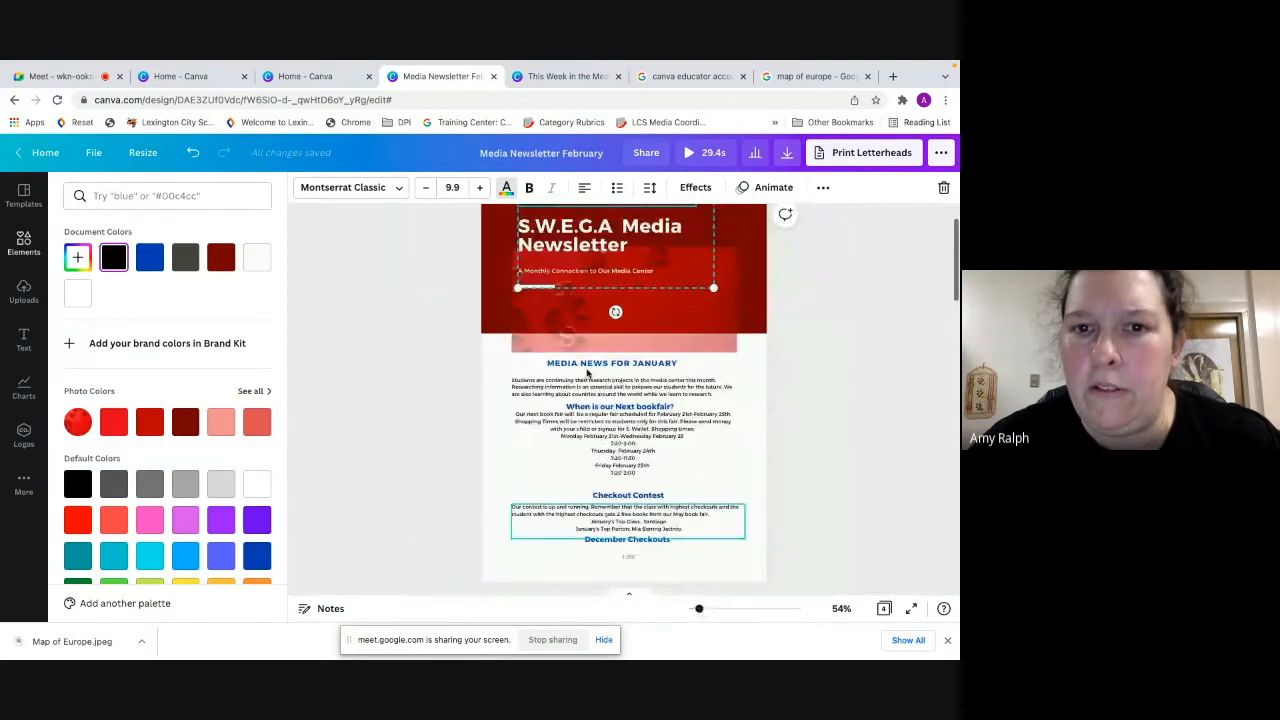
scroll(584, 344, "up", 2)
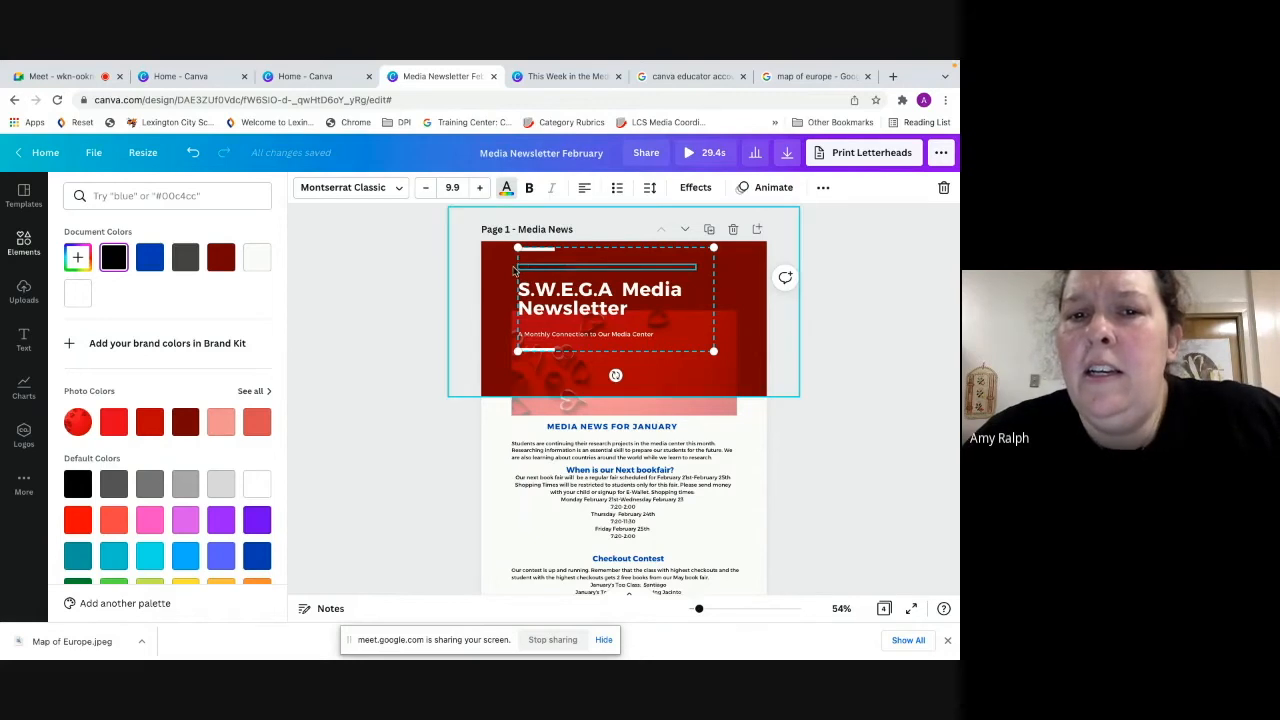
left_click(507, 192)
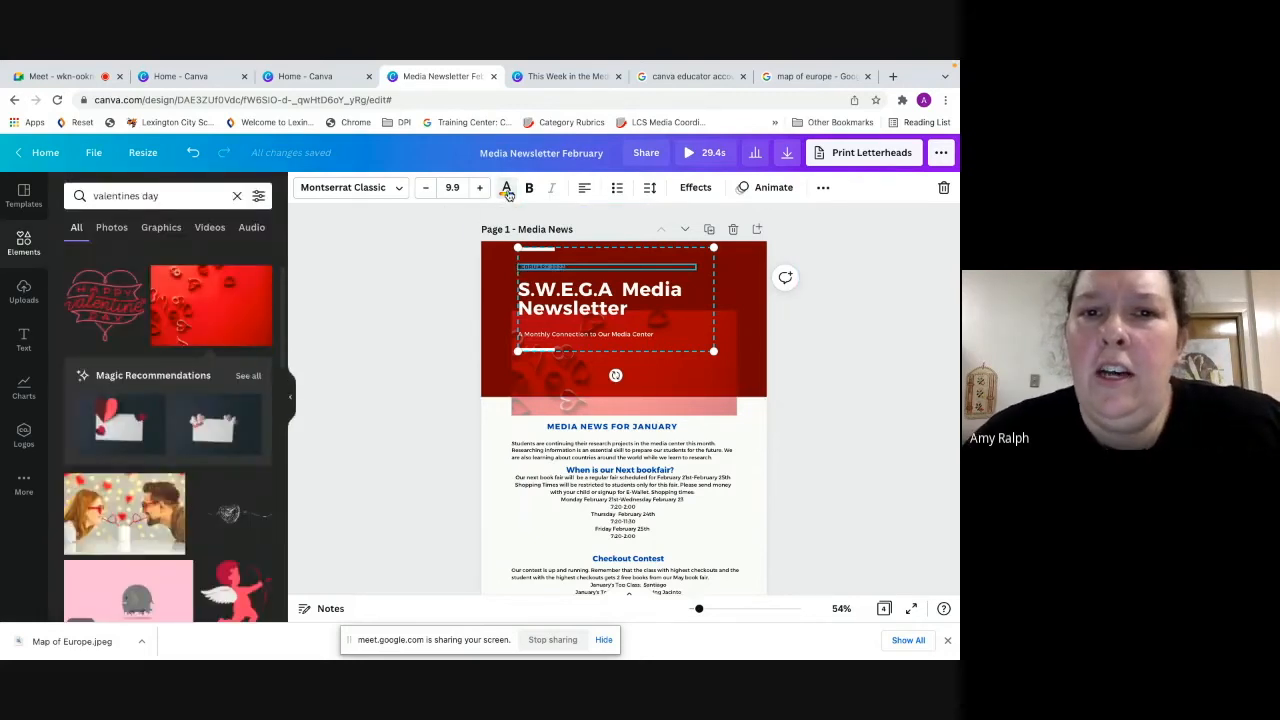
left_click(507, 192)
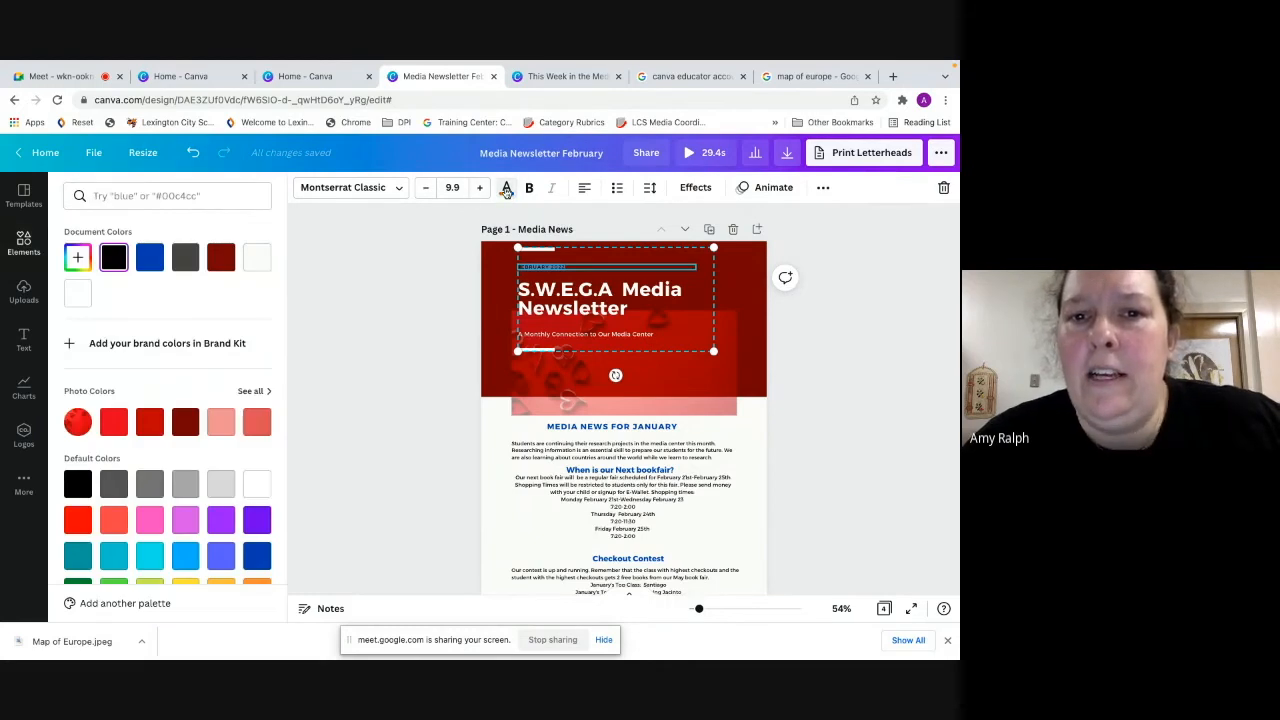
left_click(507, 192)
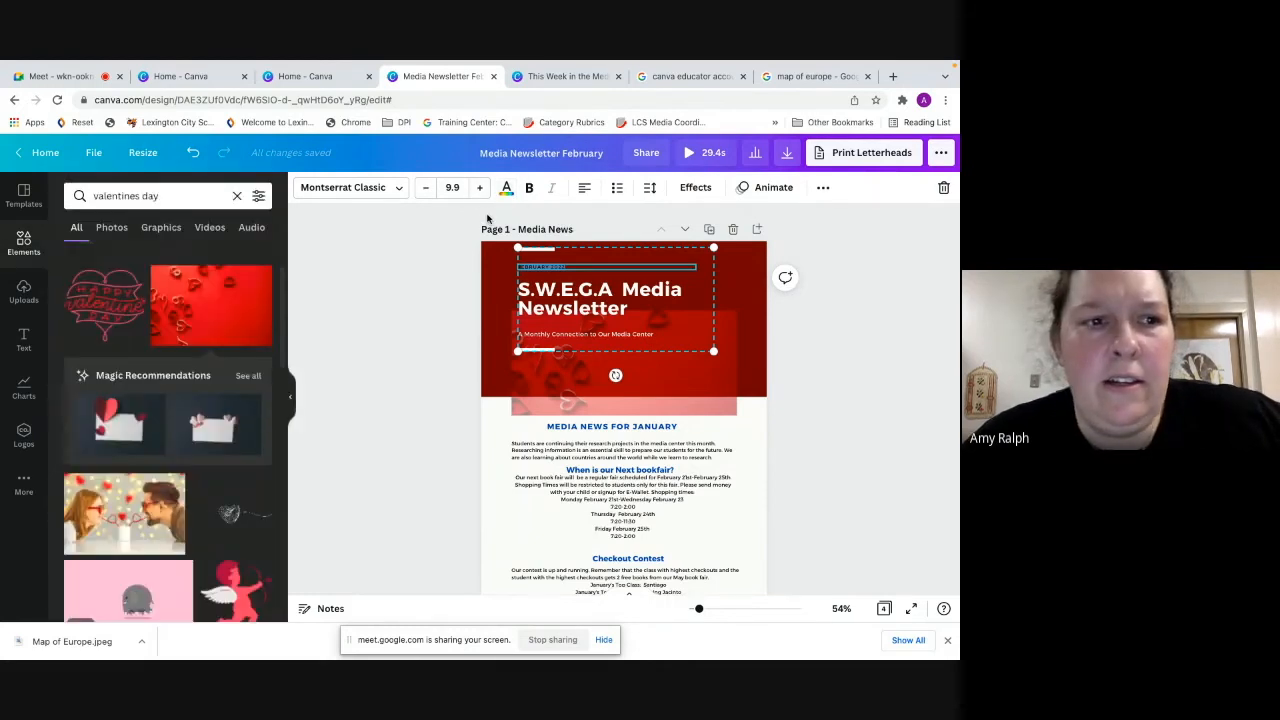
left_click(509, 189)
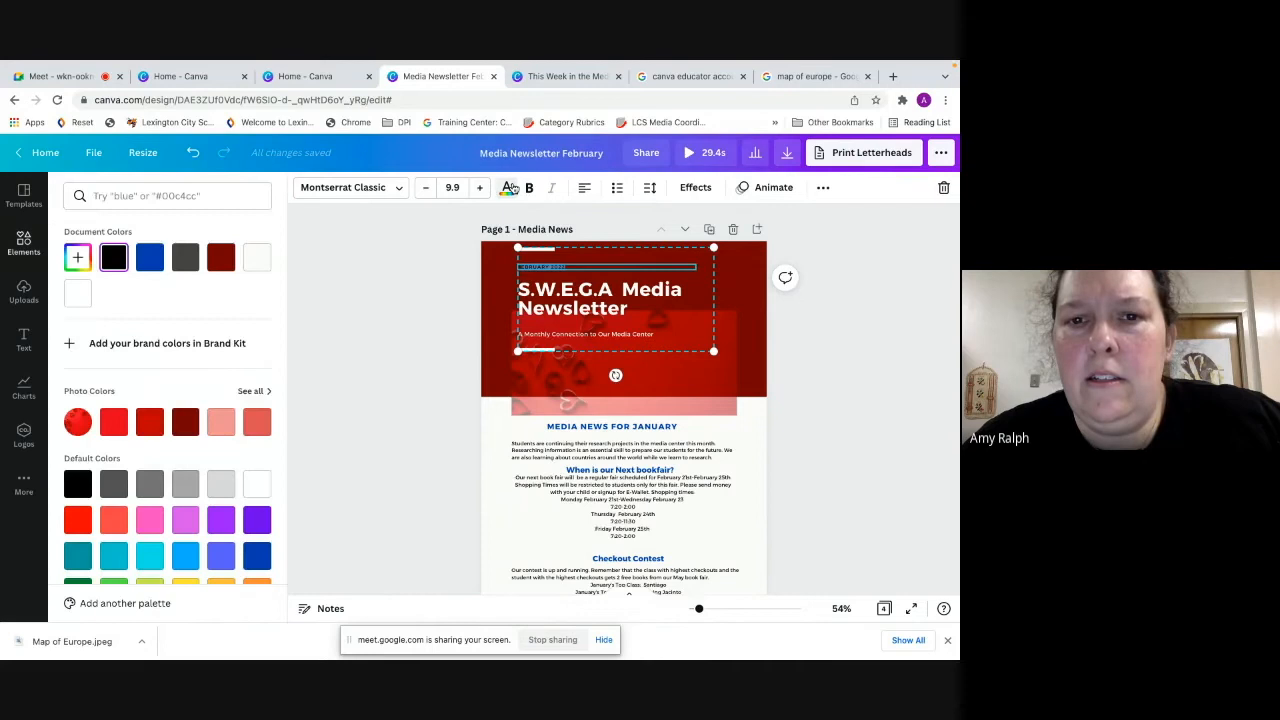
left_click_drag(564, 270, 519, 268)
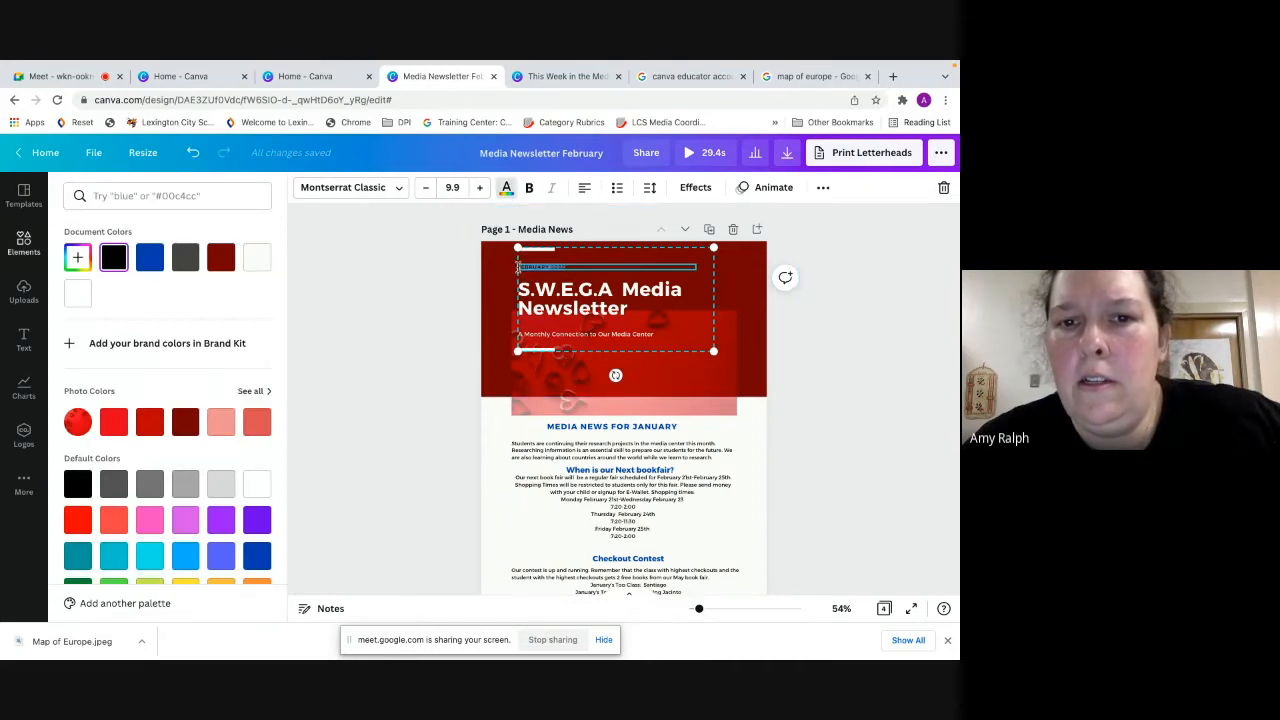
left_click(252, 488)
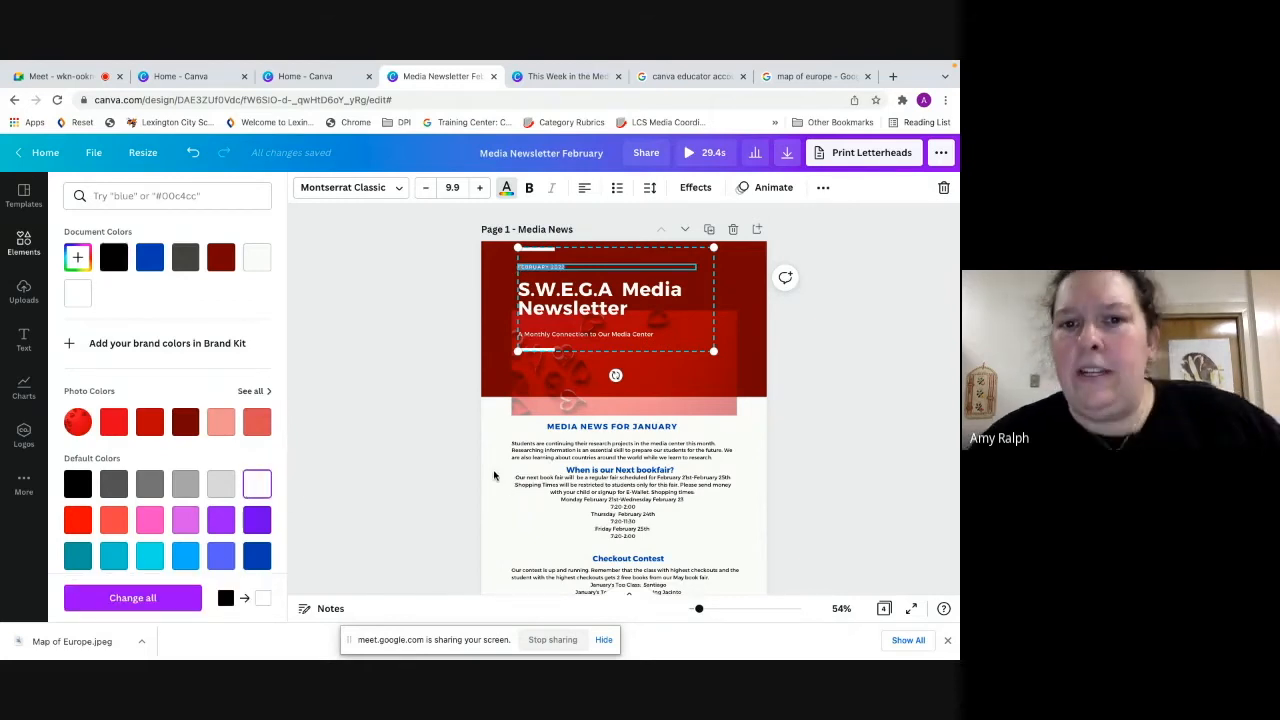
key("Escape")
left_click(491, 340)
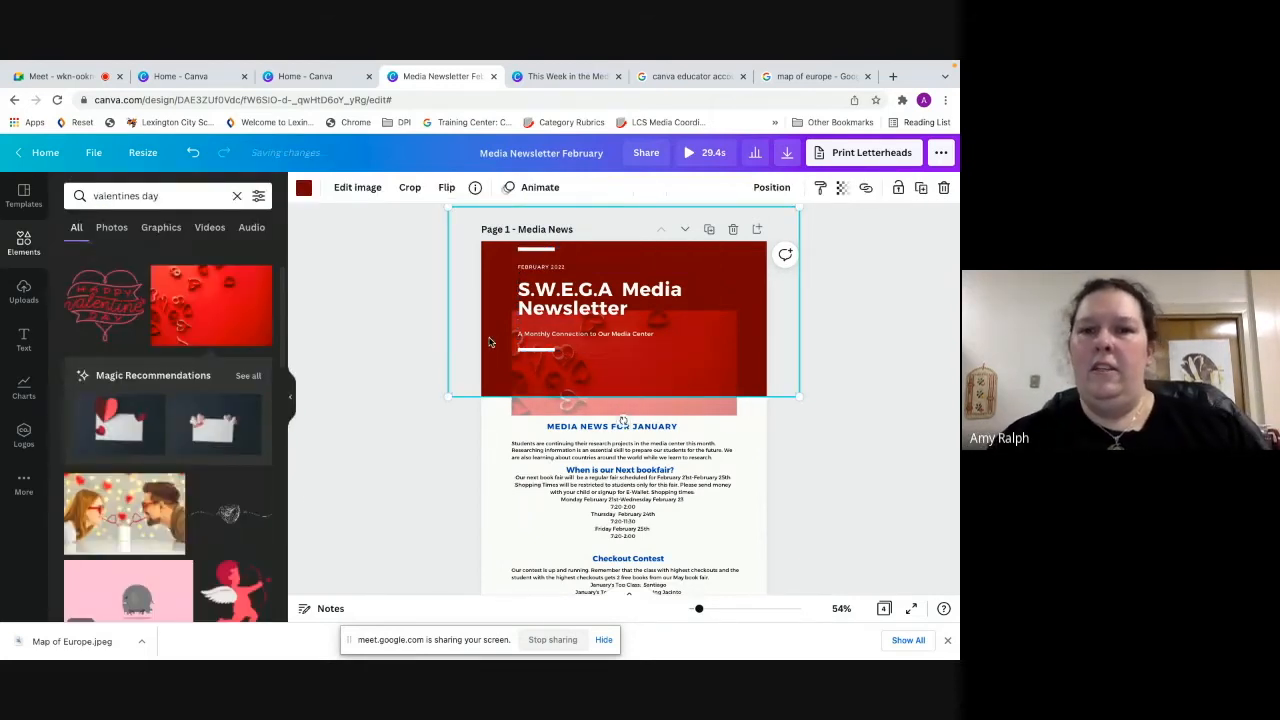
Change the blue header banner of page 2, Parents Corner, to the dark red document color
scroll(749, 349, "down", 2)
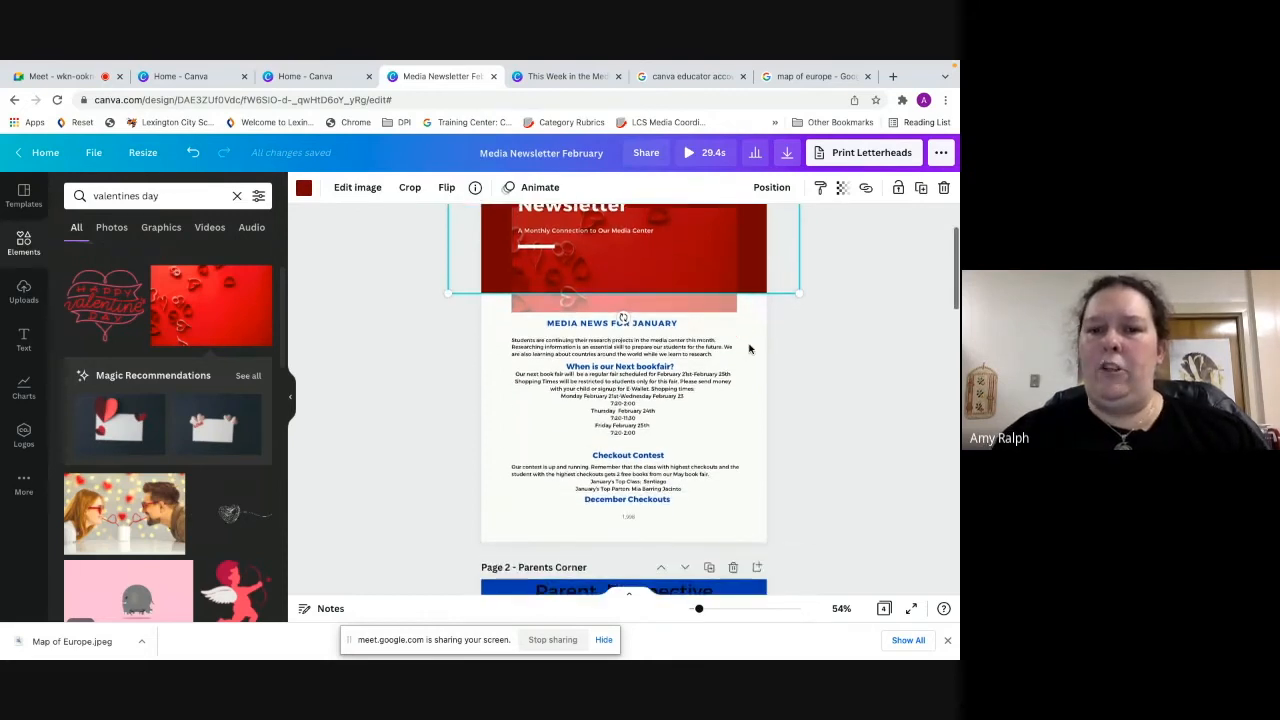
scroll(750, 348, "up", 2)
scroll(700, 335, "down", 3)
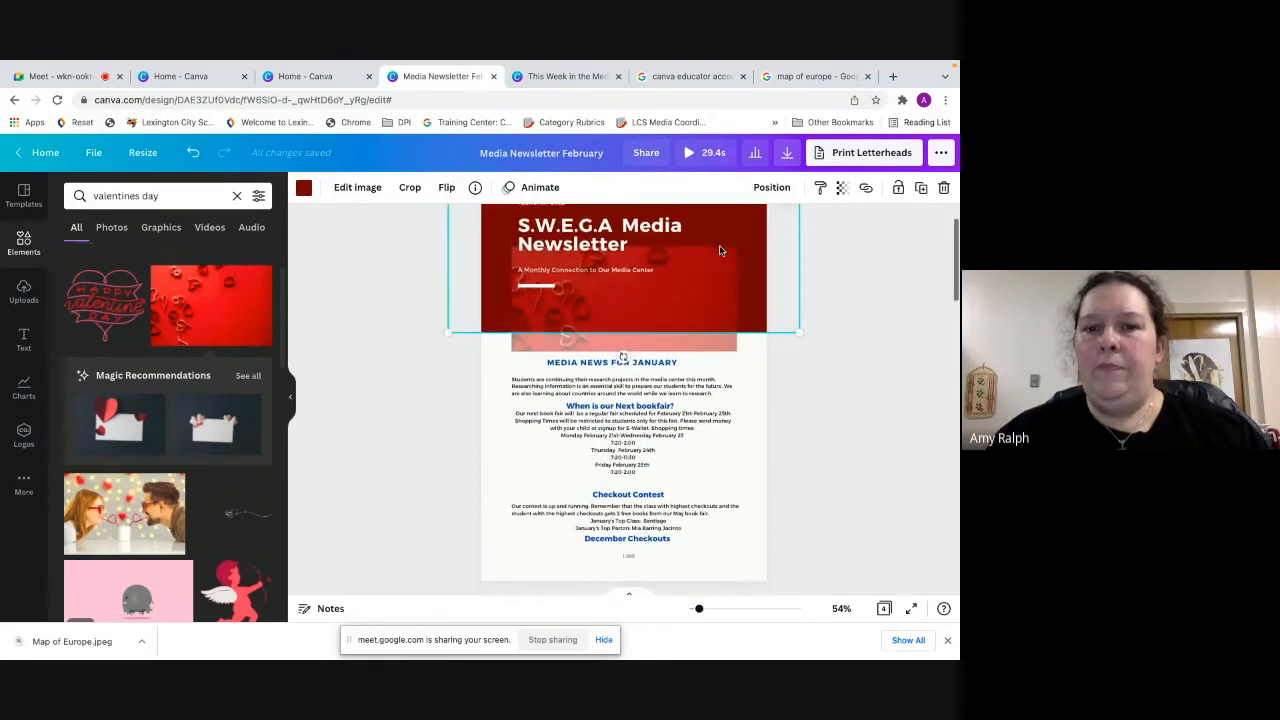
left_click(503, 530)
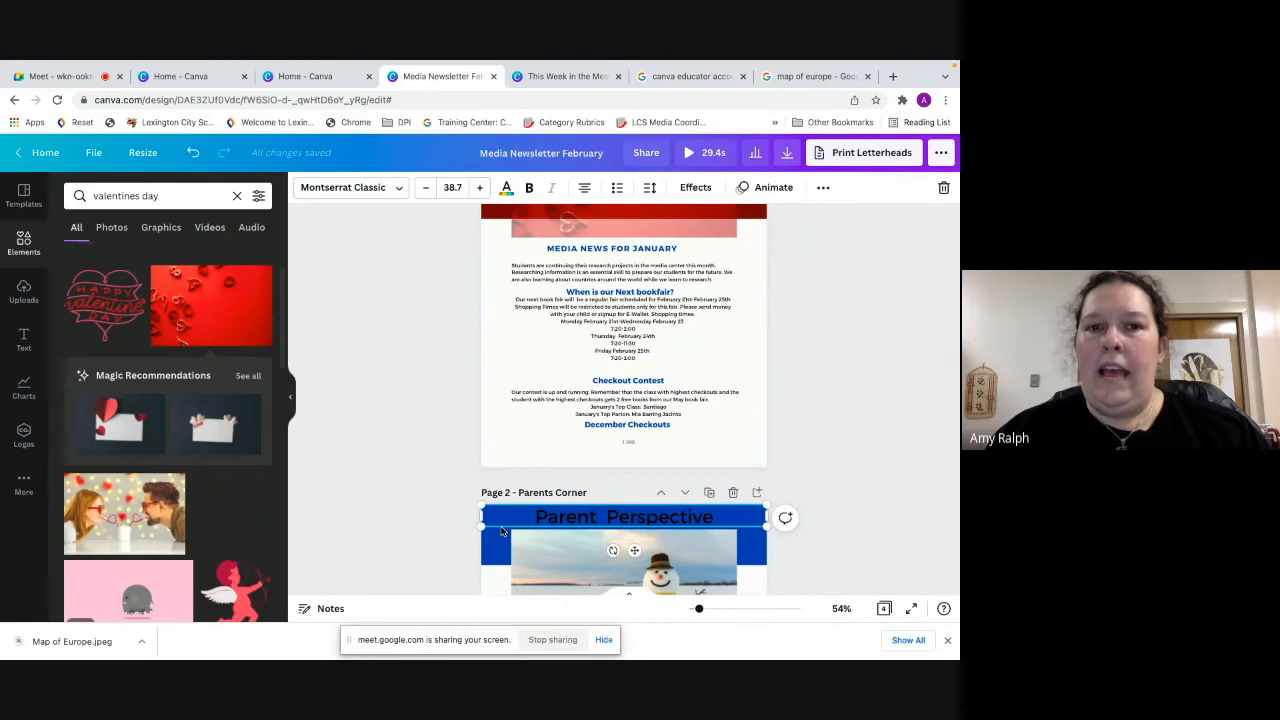
left_click(495, 545)
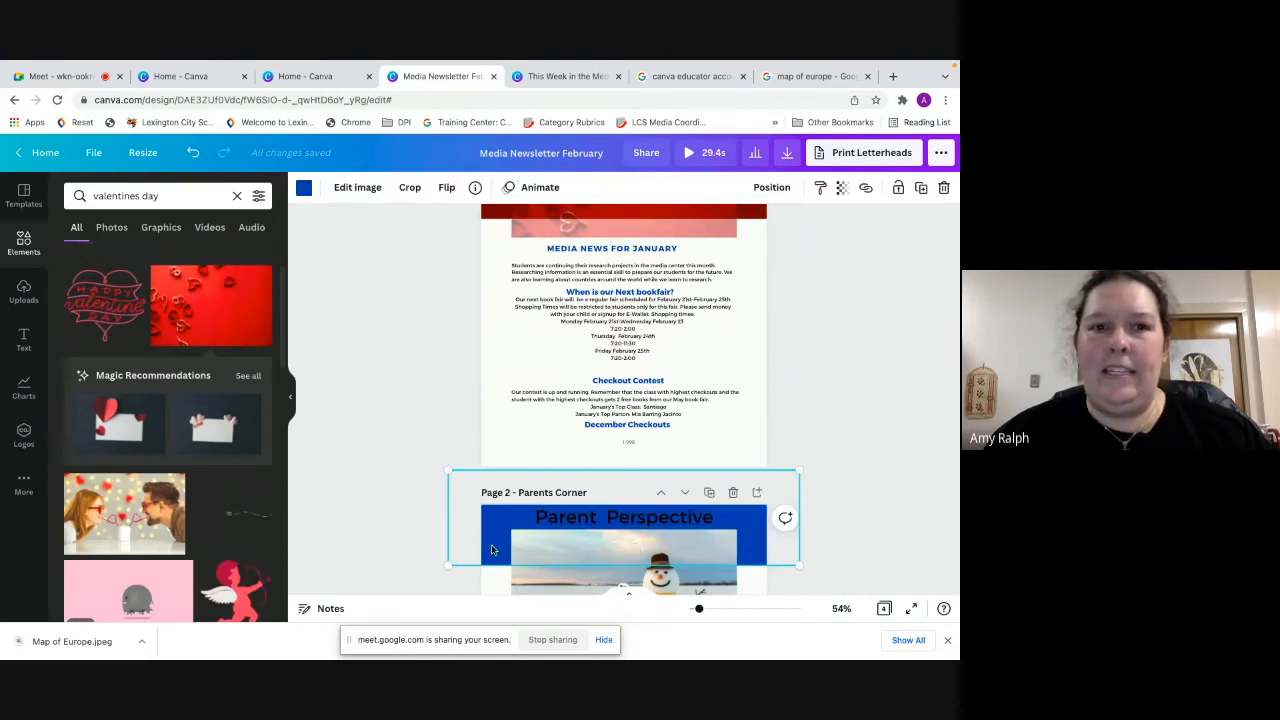
left_click(303, 190)
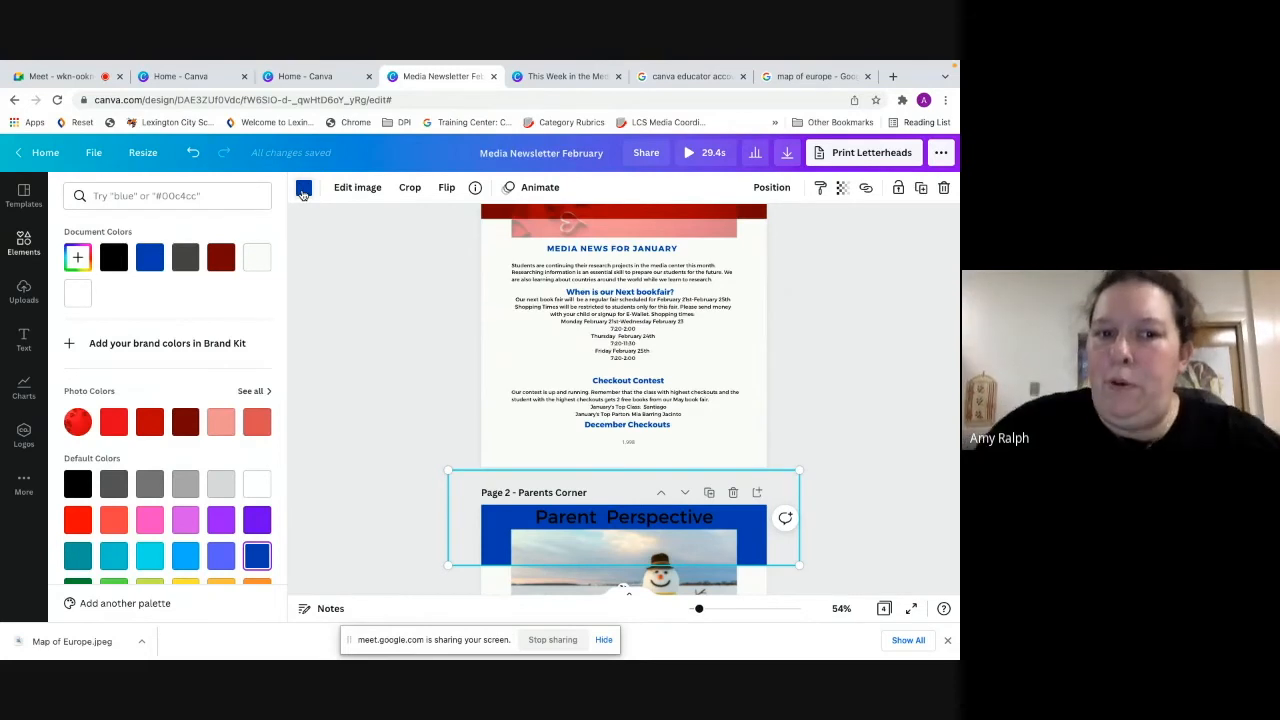
left_click(219, 262)
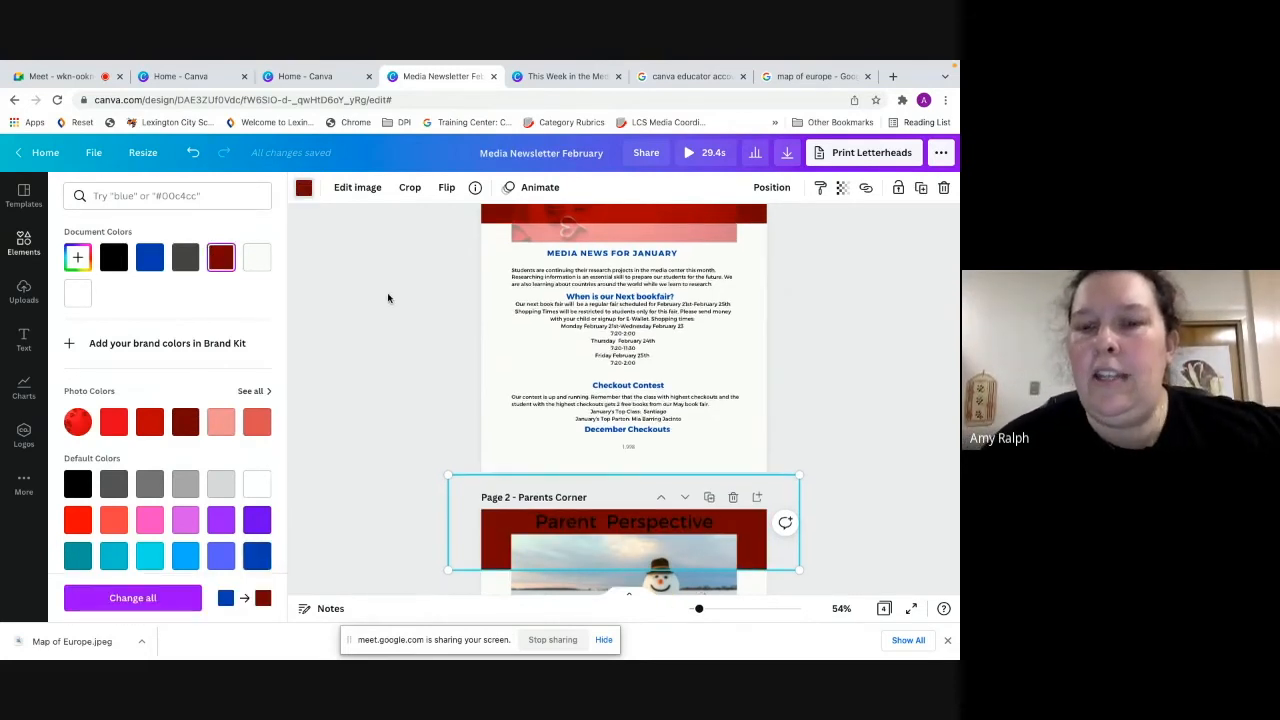
Set the text color of the whole "Parent Perspective" title on page 2 to white
scroll(387, 292, "up", 3)
scroll(387, 292, "down", 2)
scroll(387, 292, "down", 1)
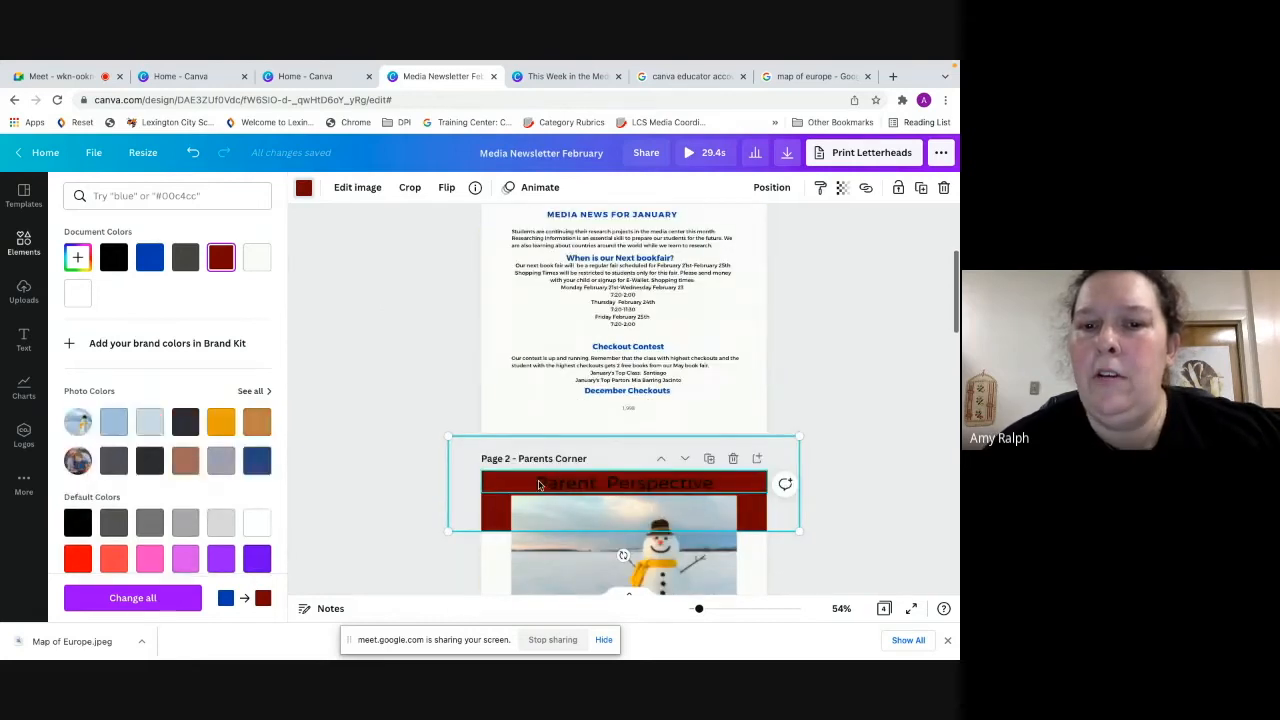
left_click(543, 487)
double_click(538, 484)
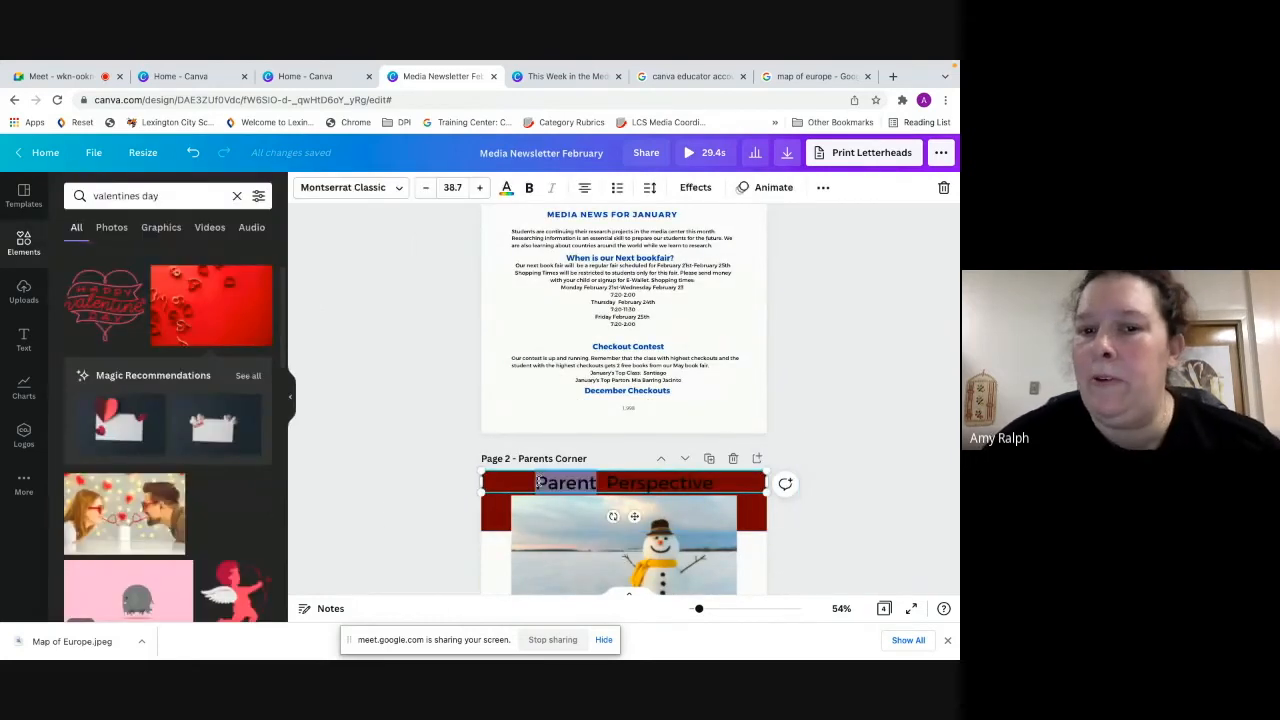
left_click_drag(714, 483, 548, 484)
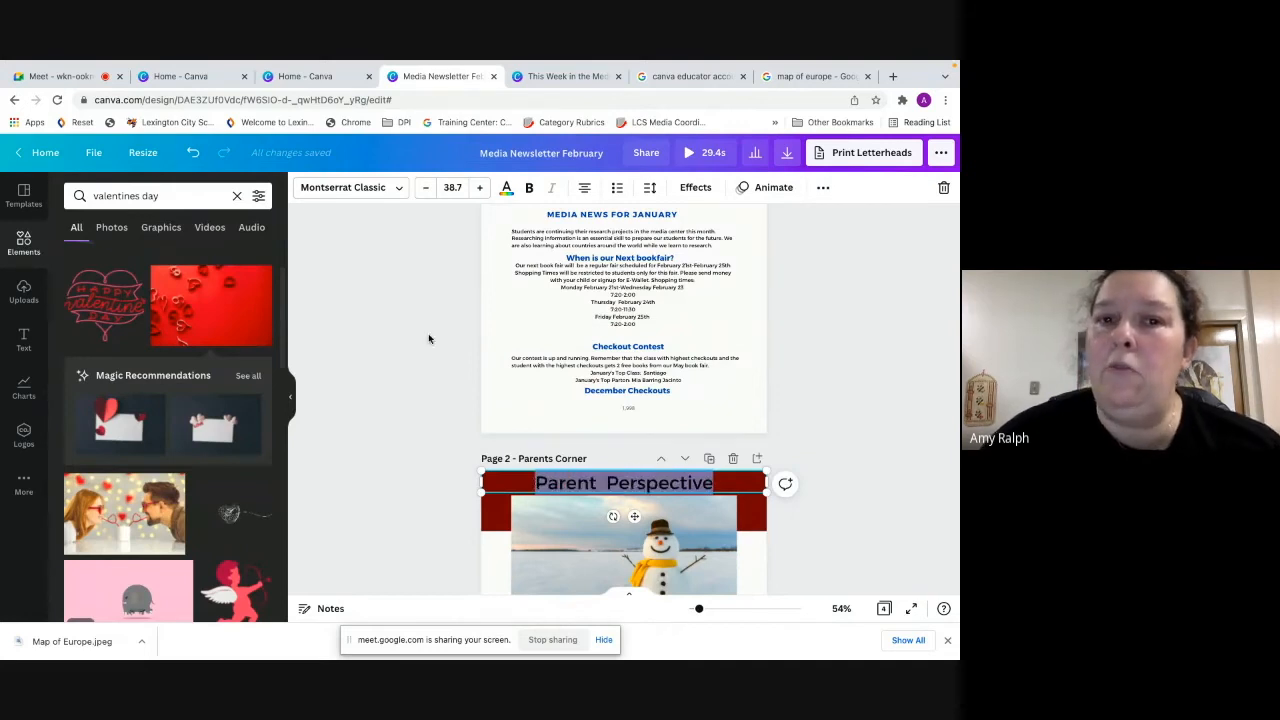
left_click(506, 187)
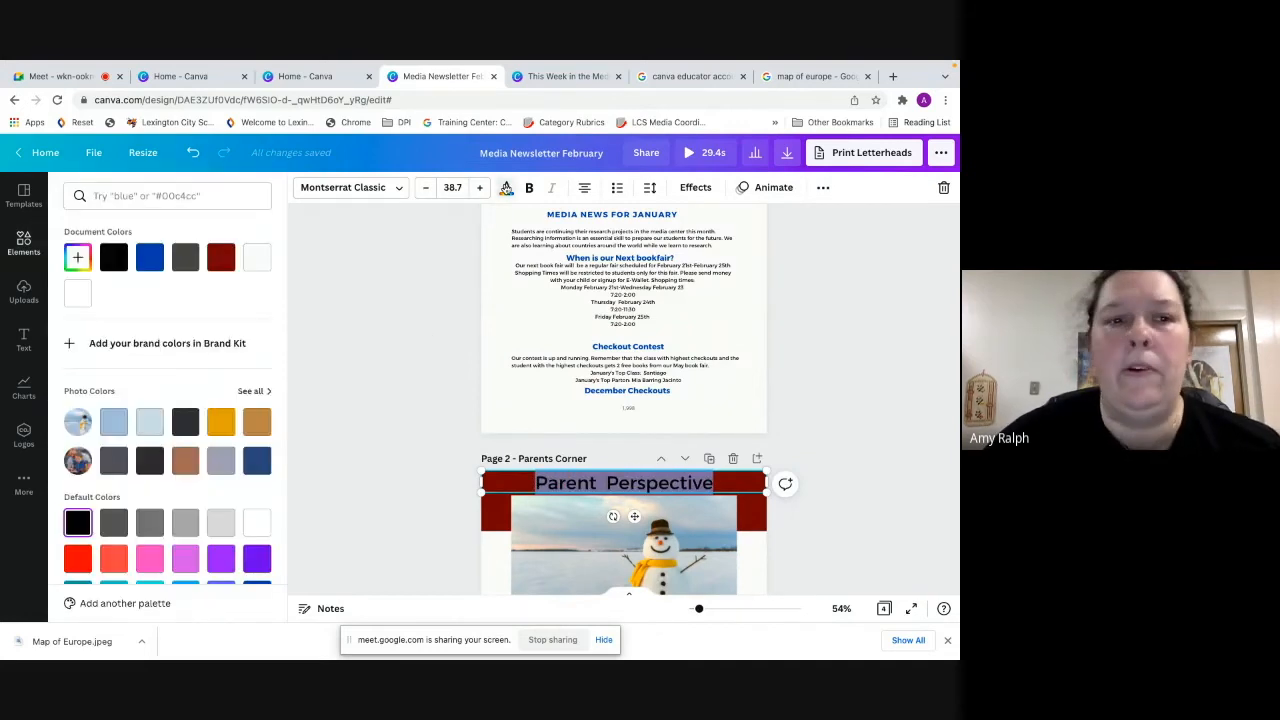
left_click(257, 520)
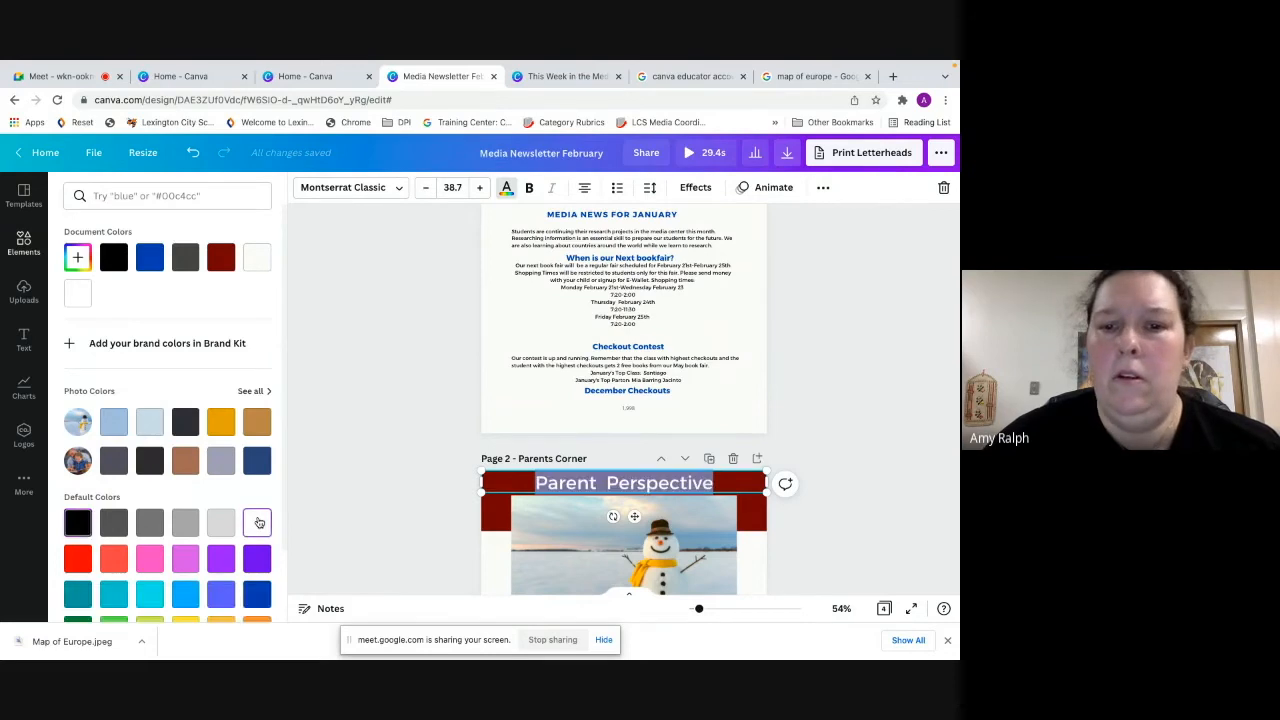
key("Escape")
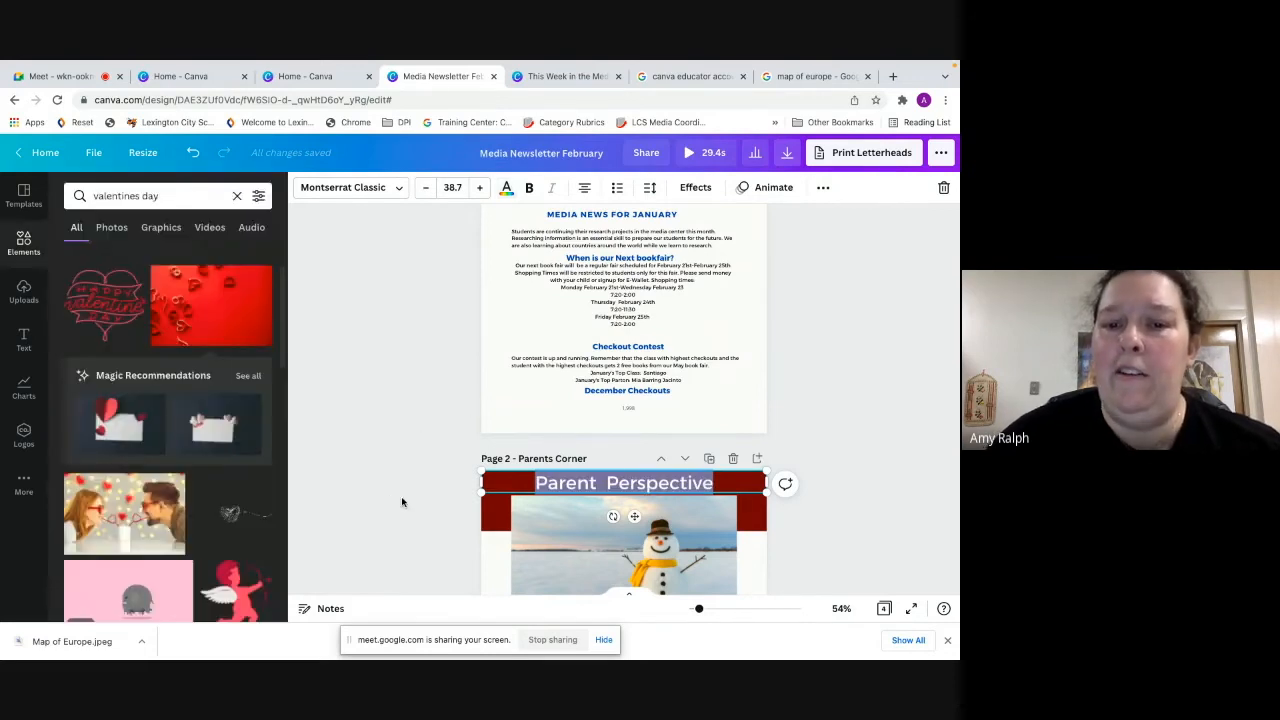
left_click(495, 520)
Change the blue header banner of page 3, Teacher Tips, to the dark red document color
scroll(928, 583, "down", 5)
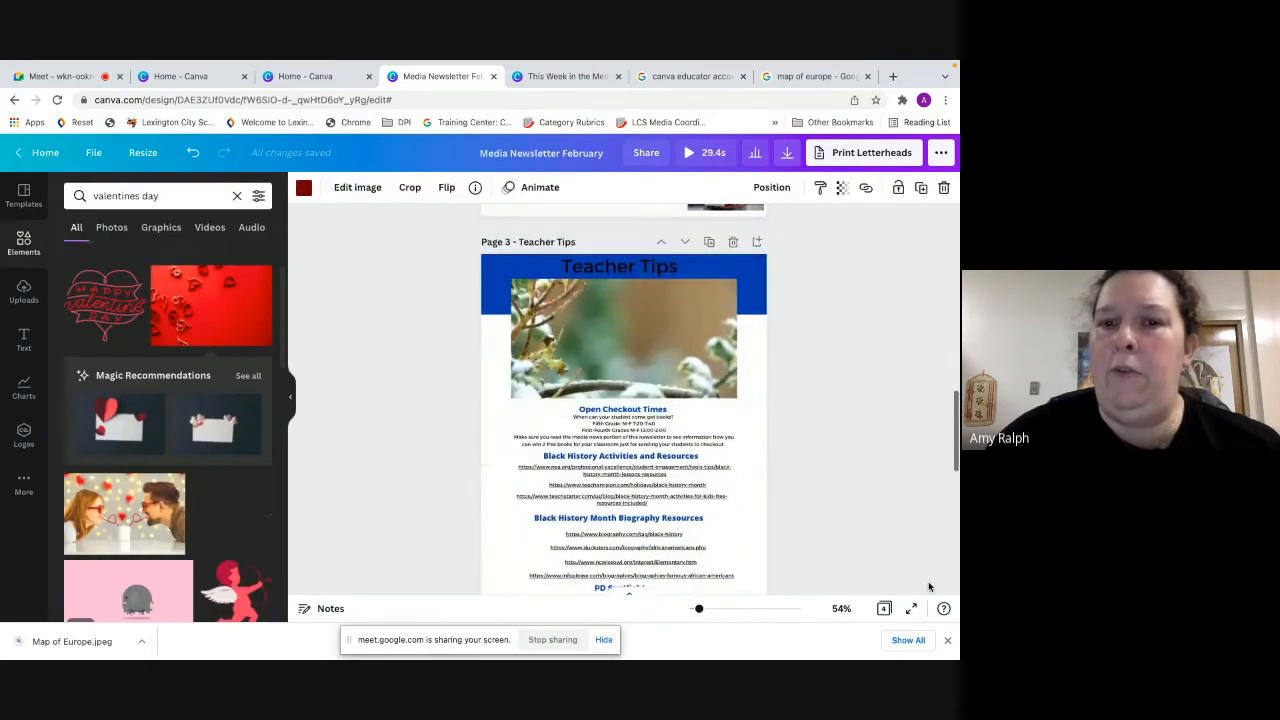
left_click(752, 265)
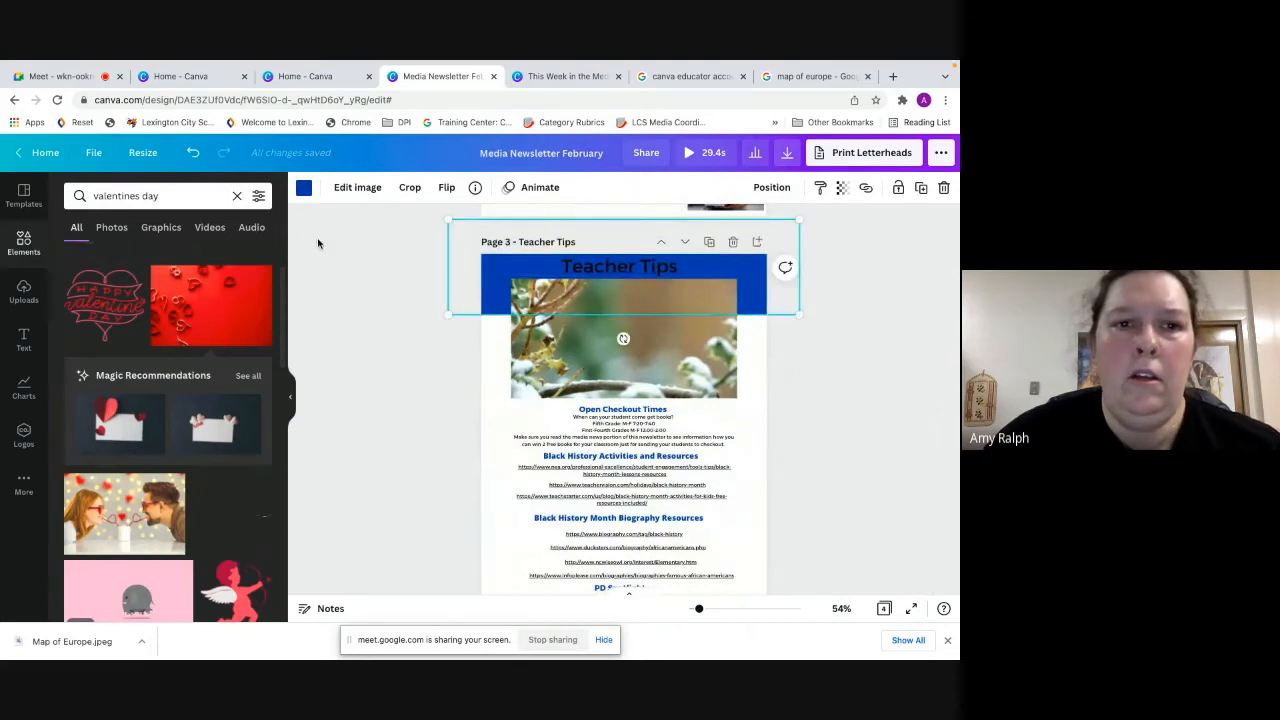
left_click(303, 192)
left_click(215, 259)
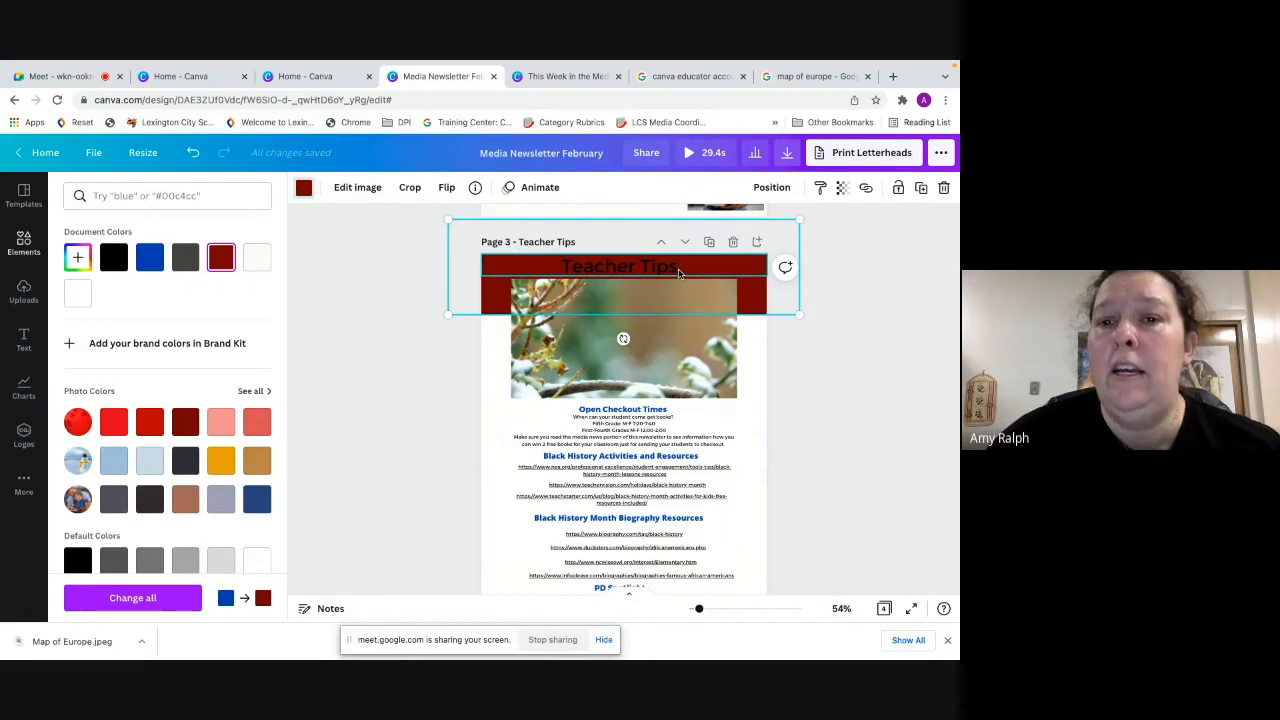
Set the text color of the "Teacher Tips" title on page 3 to the off-white document color
left_click(676, 268)
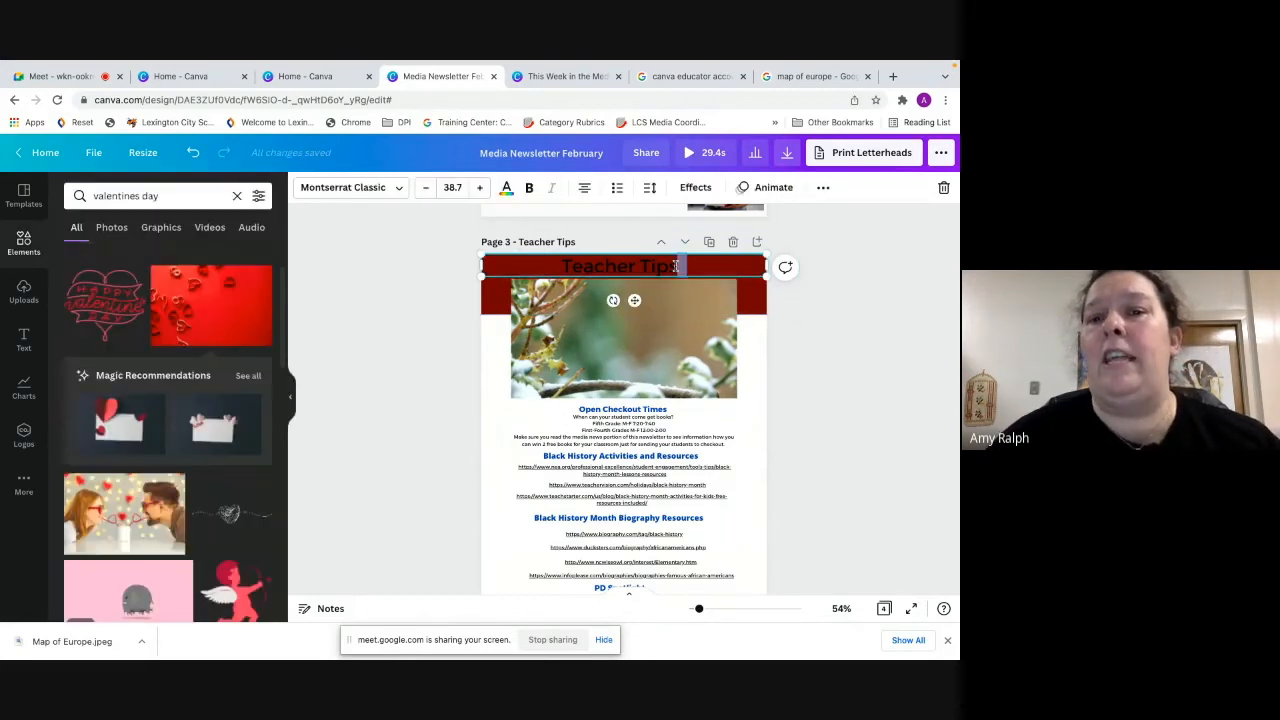
left_click_drag(680, 267, 568, 276)
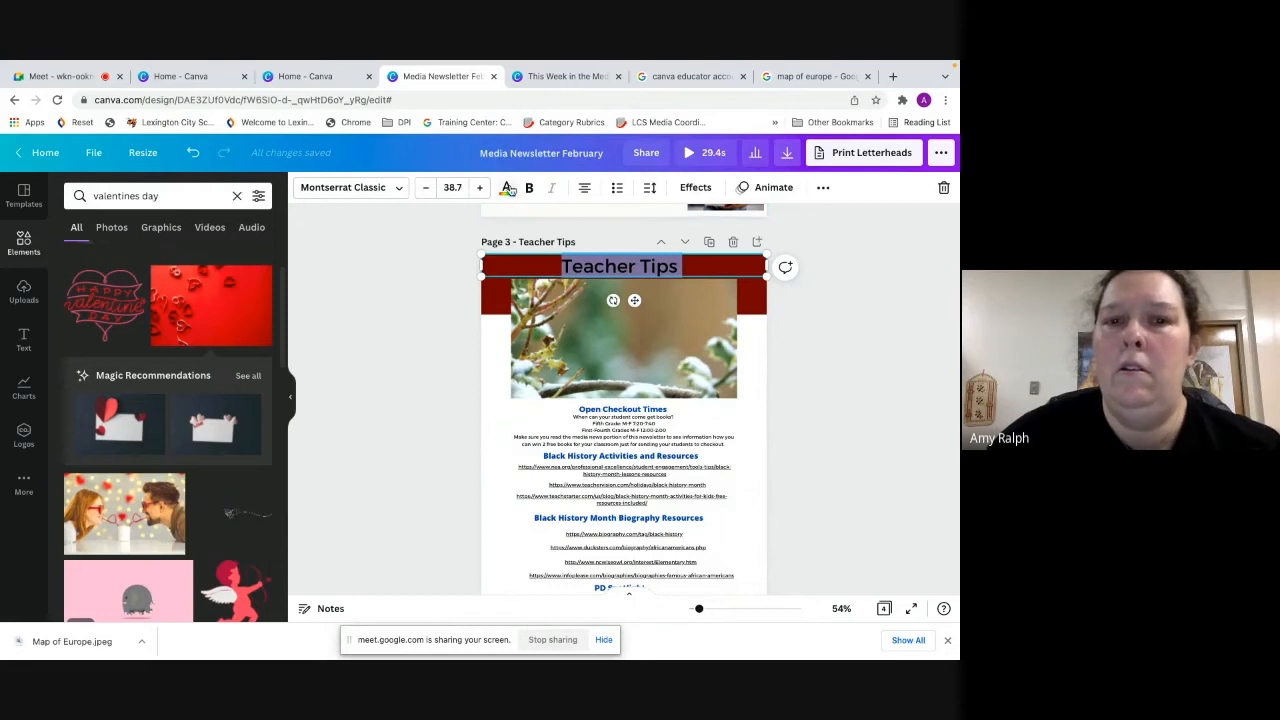
left_click(506, 188)
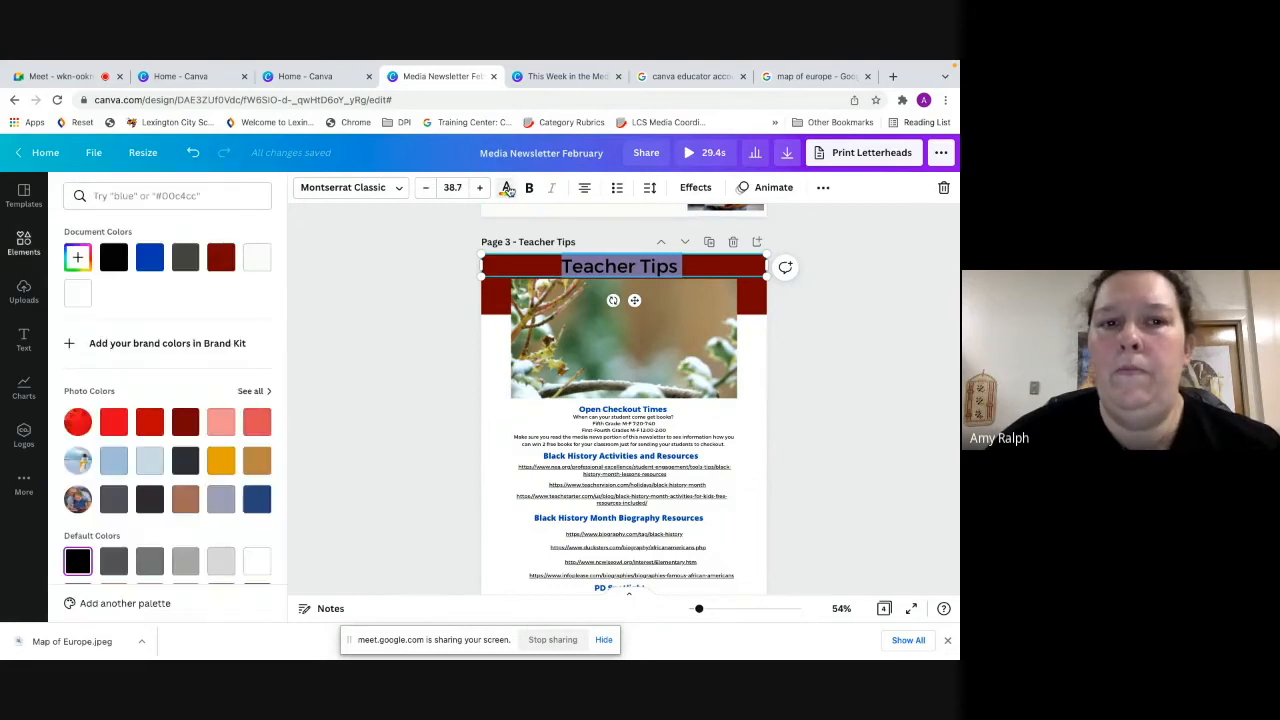
left_click(258, 262)
key("Escape")
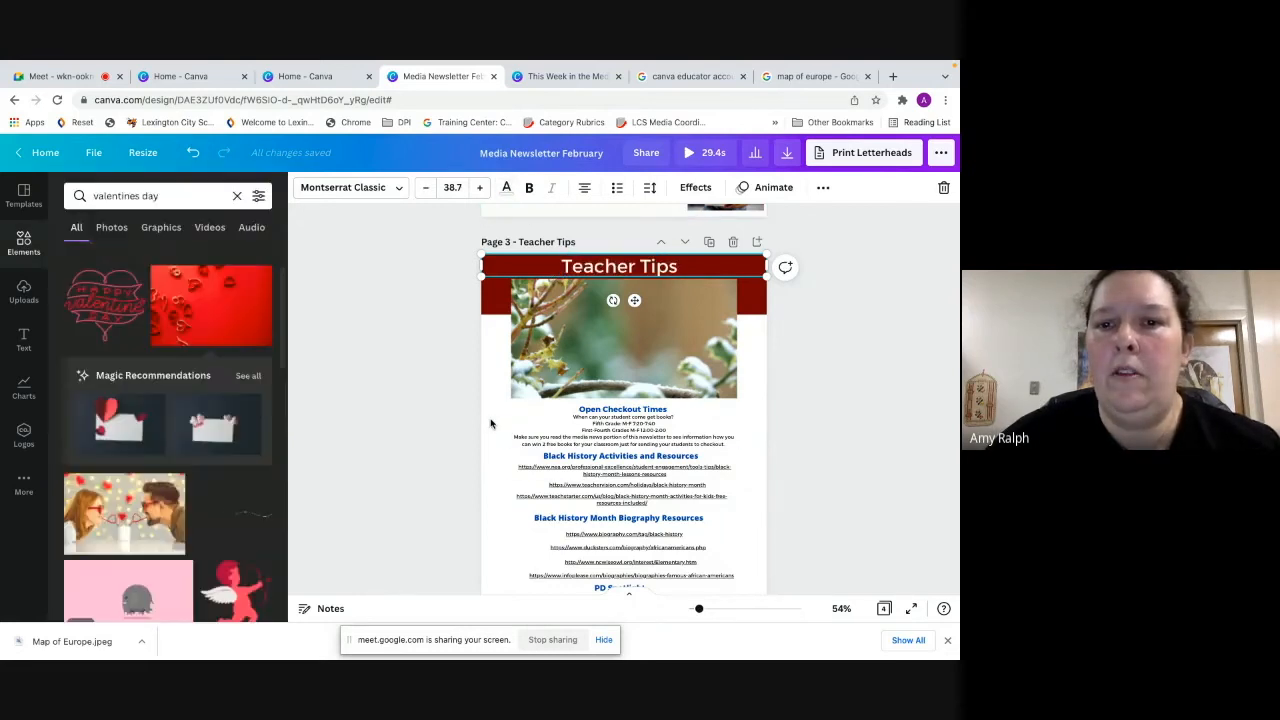
Change the blue header banner of page 4, Student Center, to the dark red document color
scroll(420, 405, "down", 5)
left_click(748, 458)
left_click(759, 484)
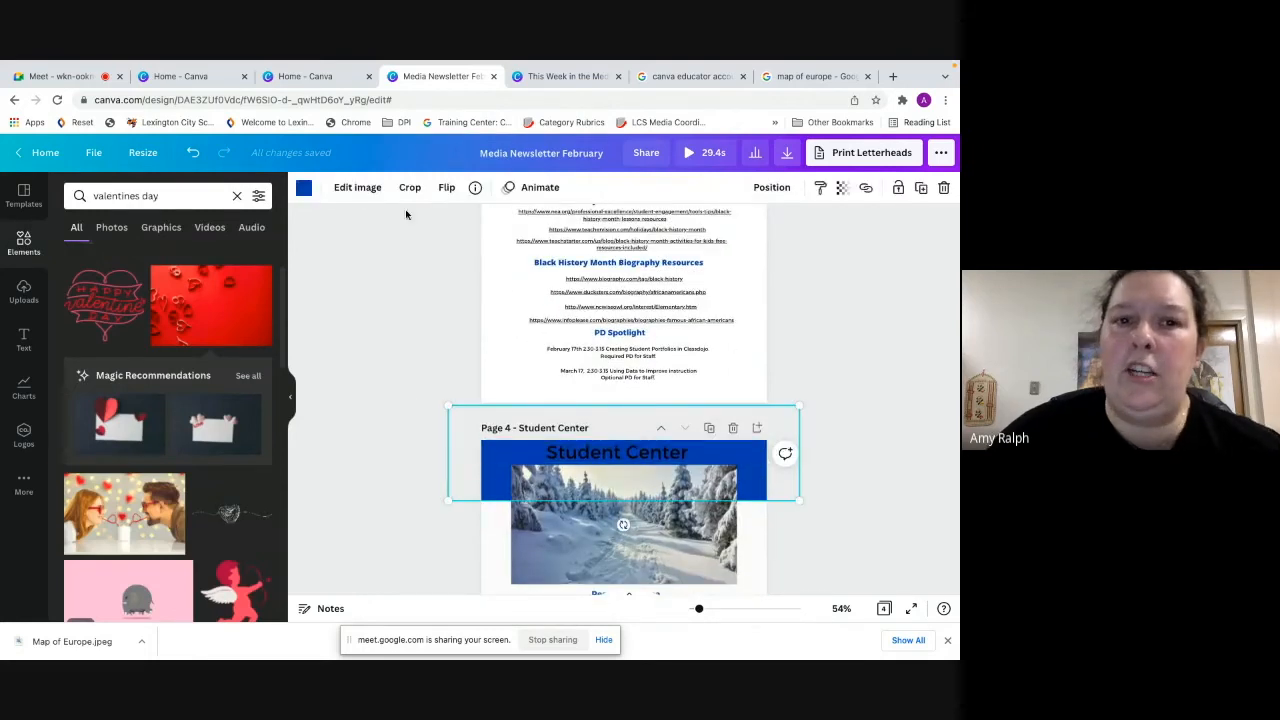
left_click(303, 188)
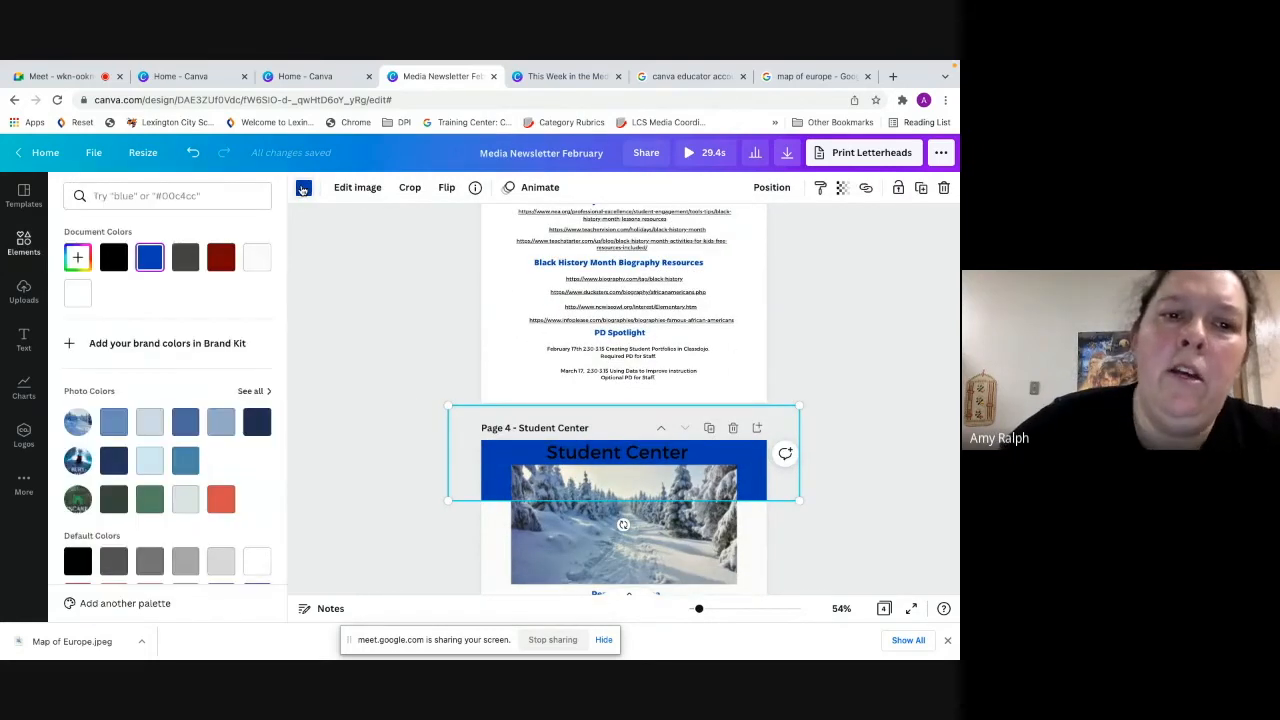
left_click(222, 259)
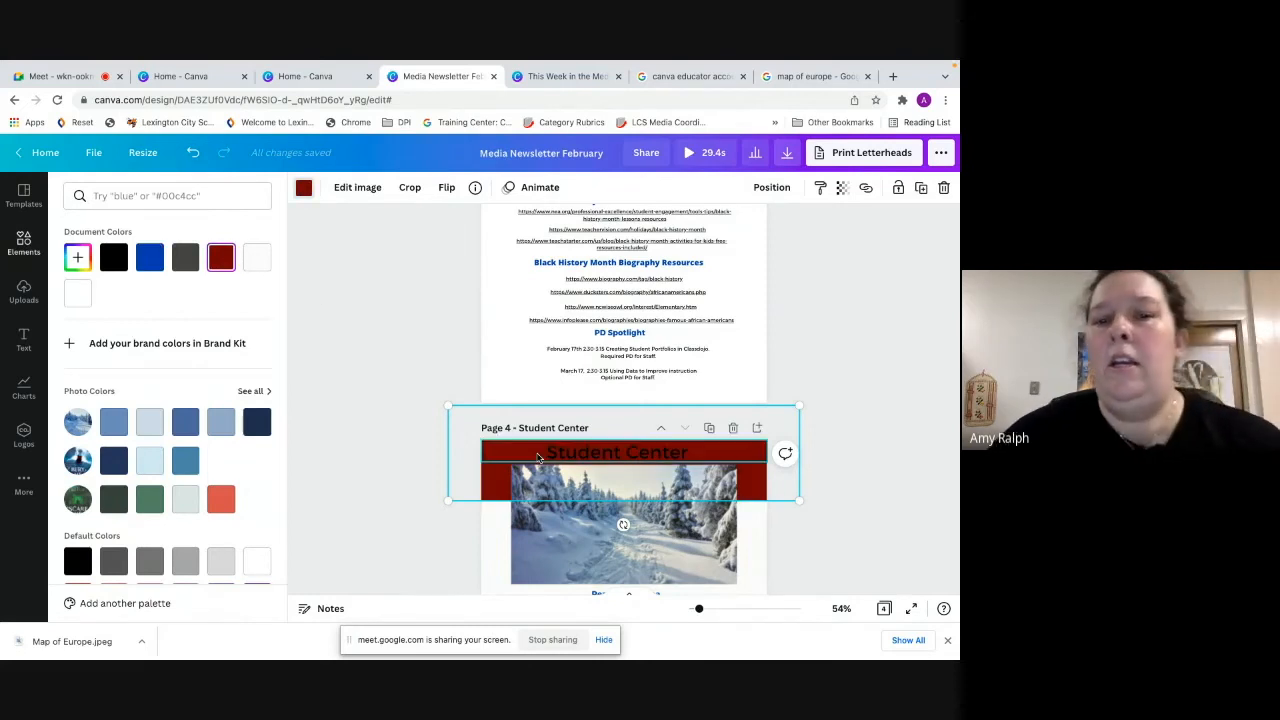
Set the text color of the whole "Student Center" title on page 4 to the off-white document color
left_click(549, 455)
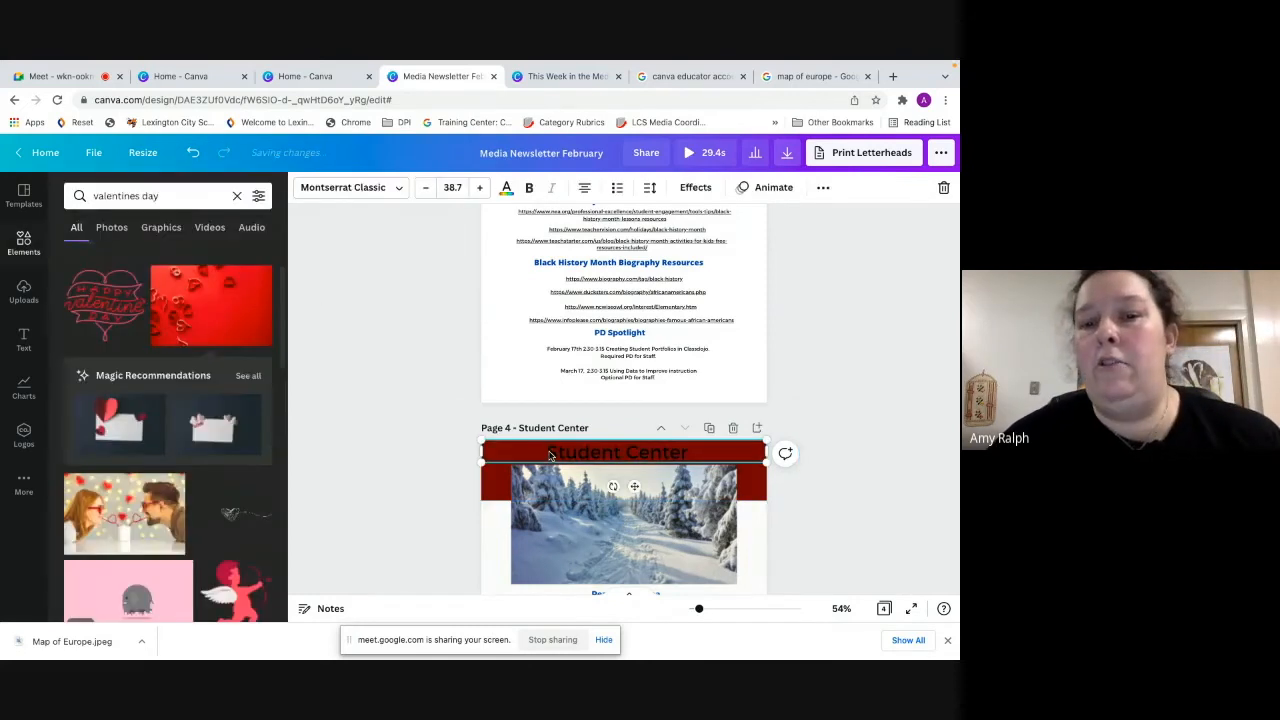
left_click(694, 451)
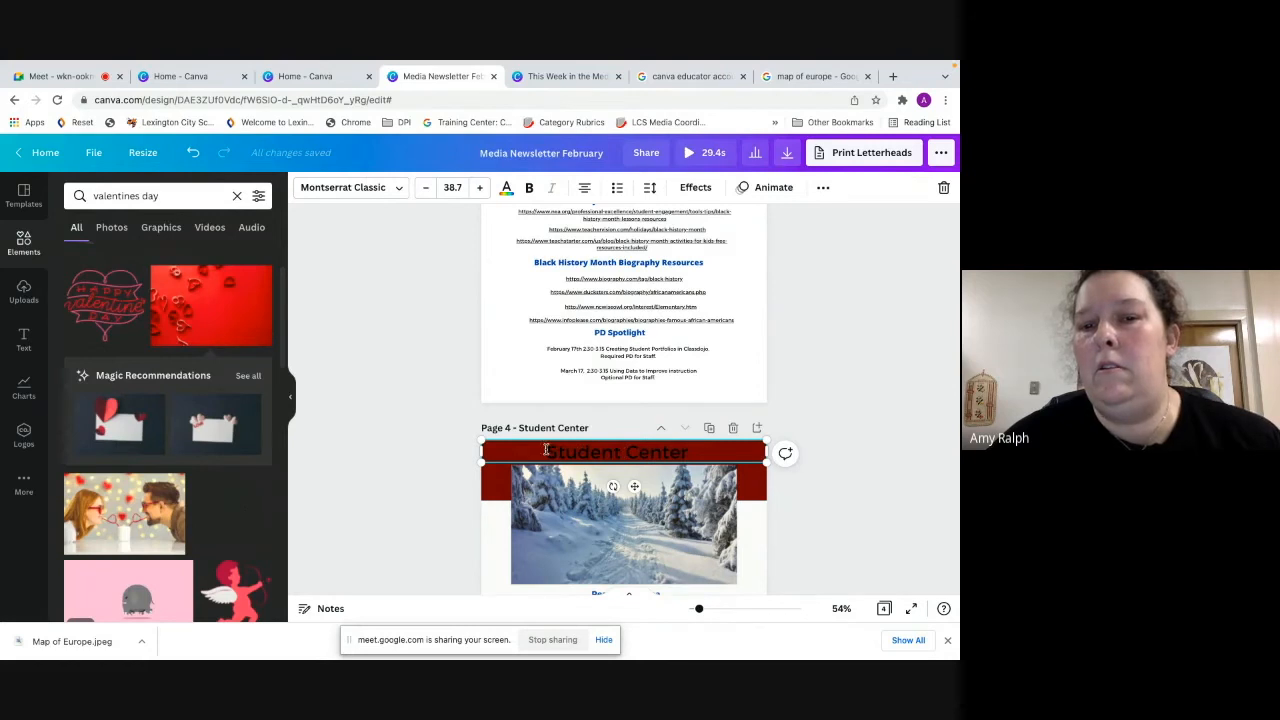
left_click_drag(546, 450, 694, 452)
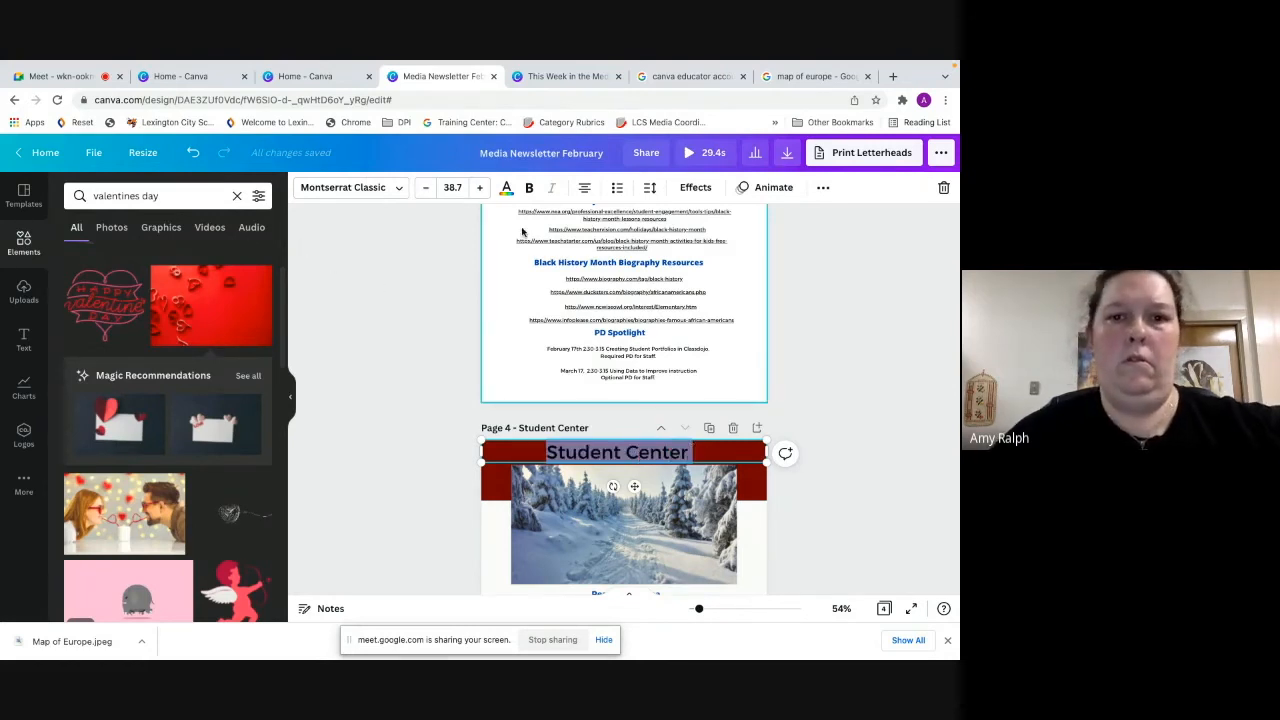
left_click(506, 190)
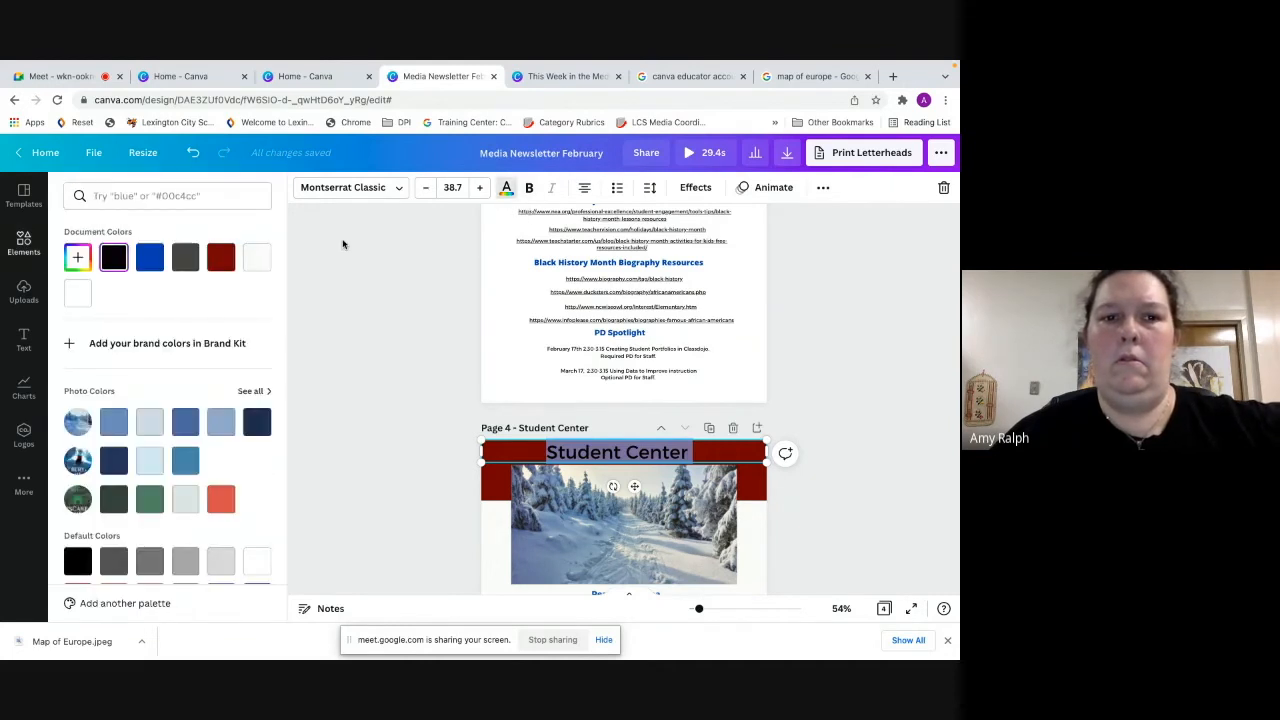
left_click(490, 545)
Replace the snowman photo on page 2 with the red "Happy Valentine's Day" video from the "valentines day" element search
scroll(541, 412, "up", 1)
scroll(539, 411, "up", 6)
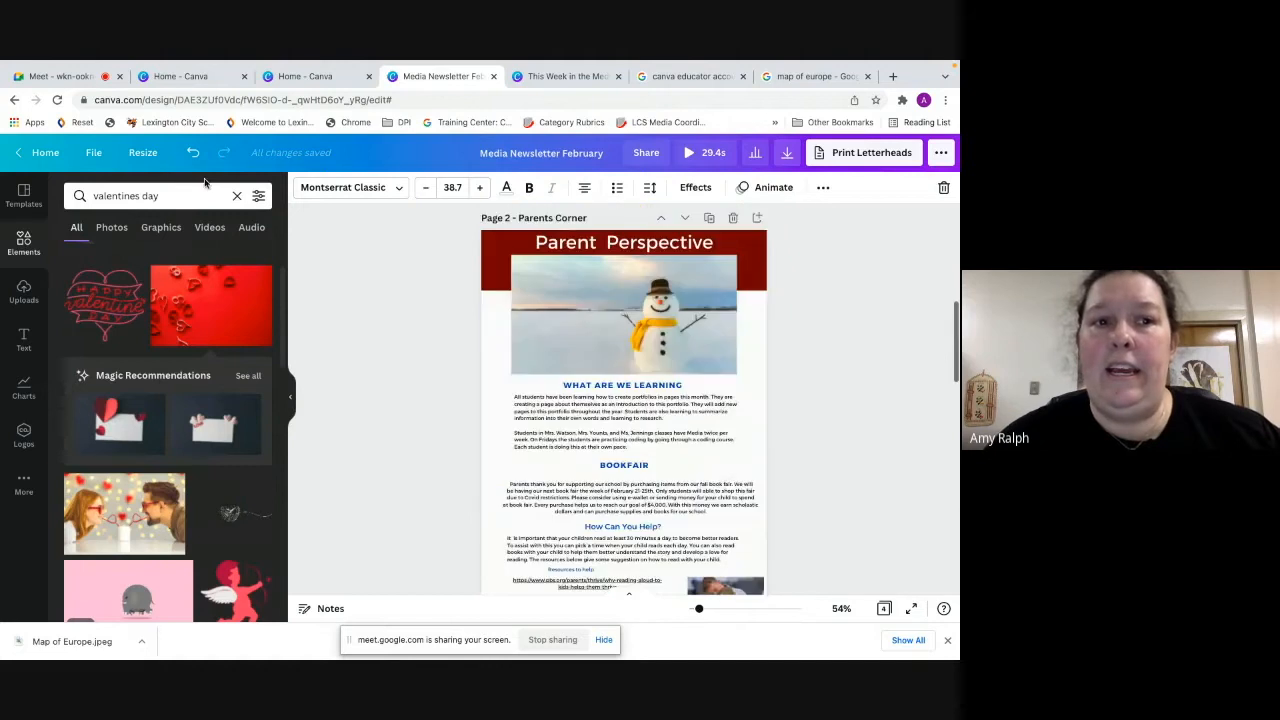
left_click(184, 195)
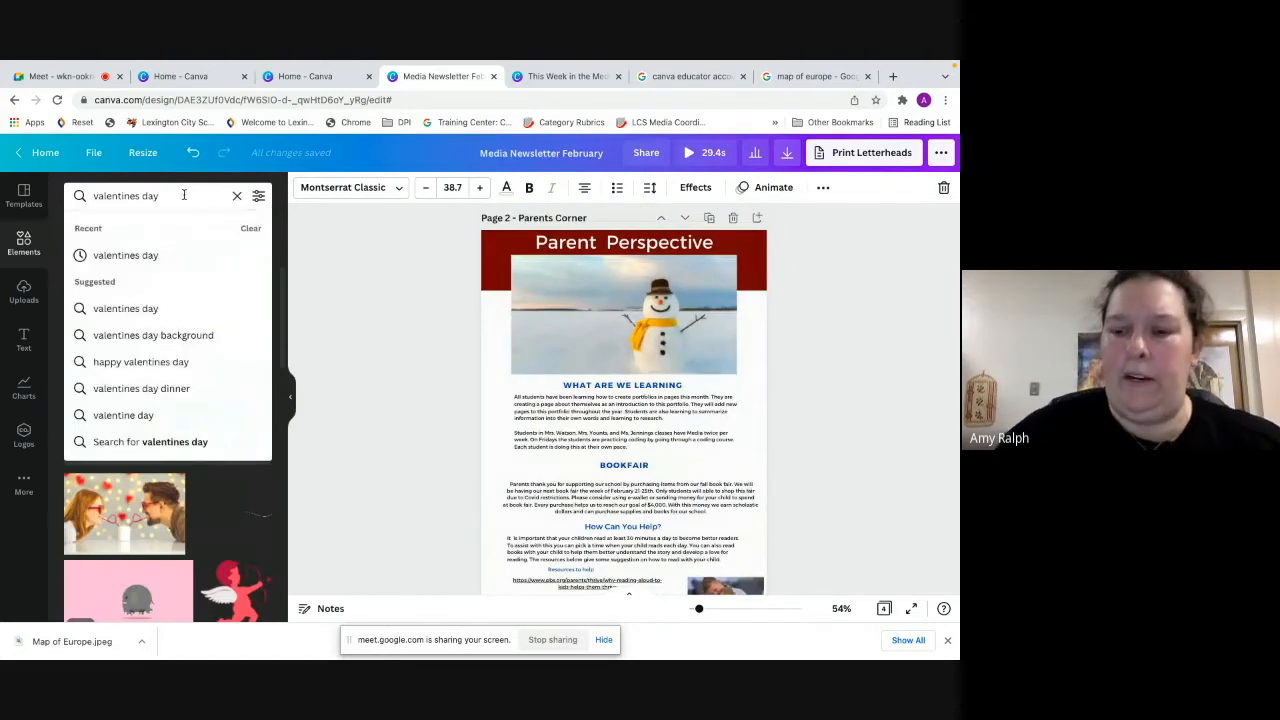
key("Return")
scroll(187, 410, "down", 3)
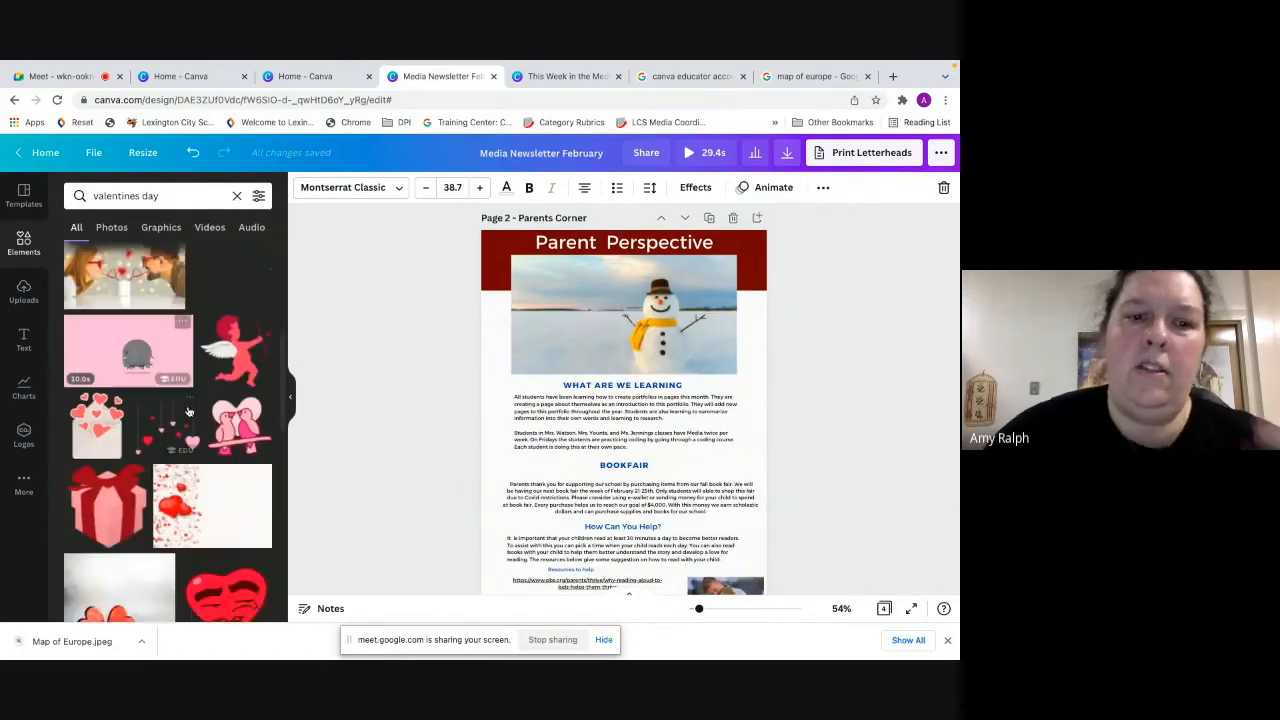
scroll(187, 410, "down", 3)
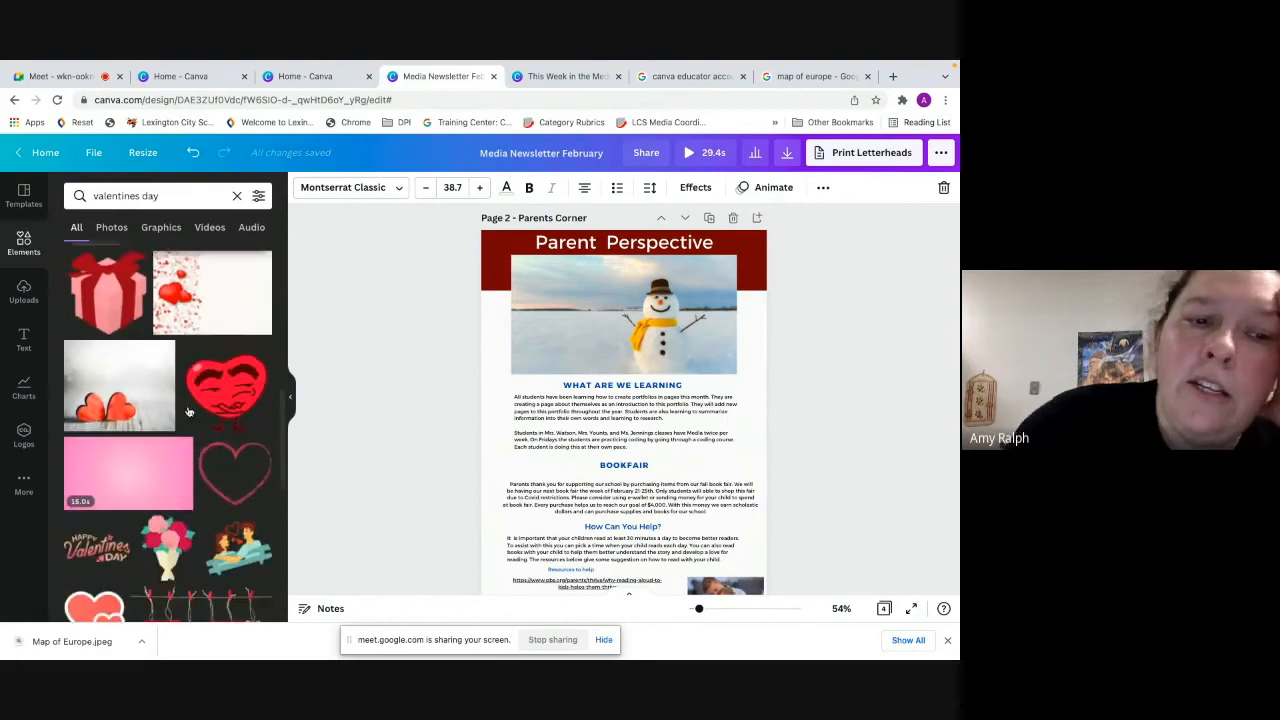
scroll(187, 410, "down", 3)
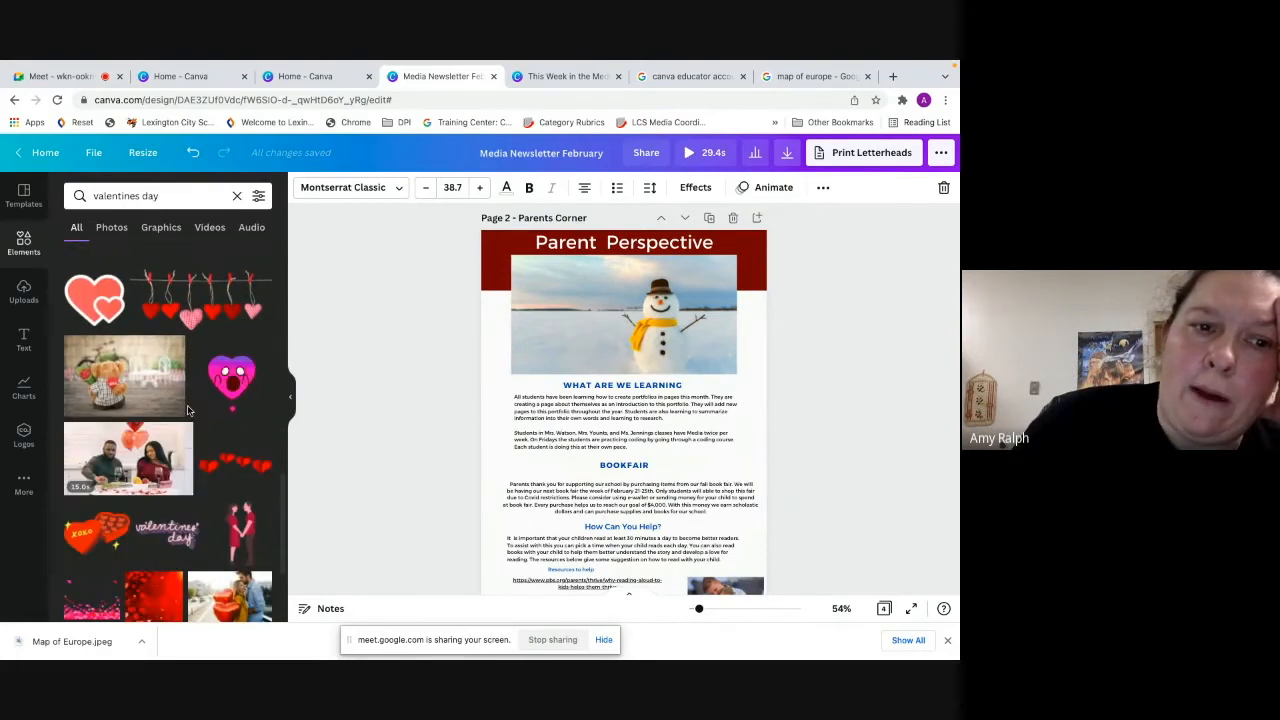
scroll(187, 410, "down", 1)
scroll(187, 410, "down", 2)
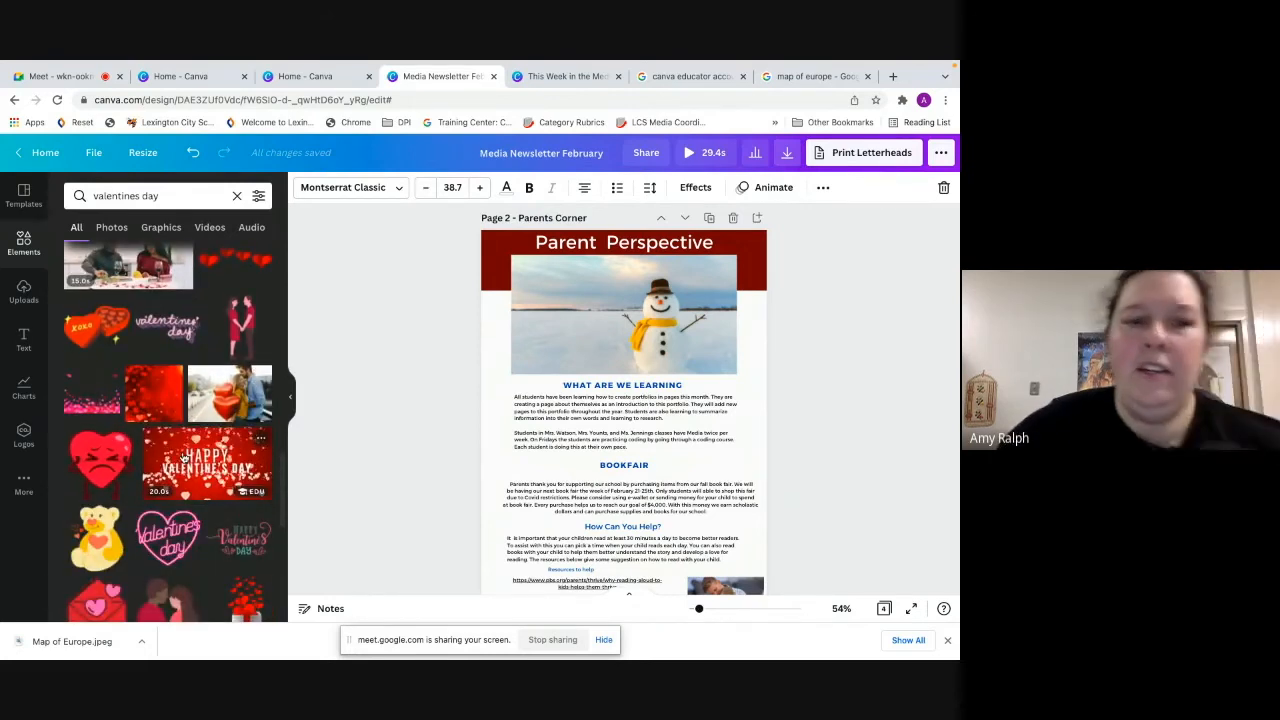
left_click_drag(176, 456, 571, 314)
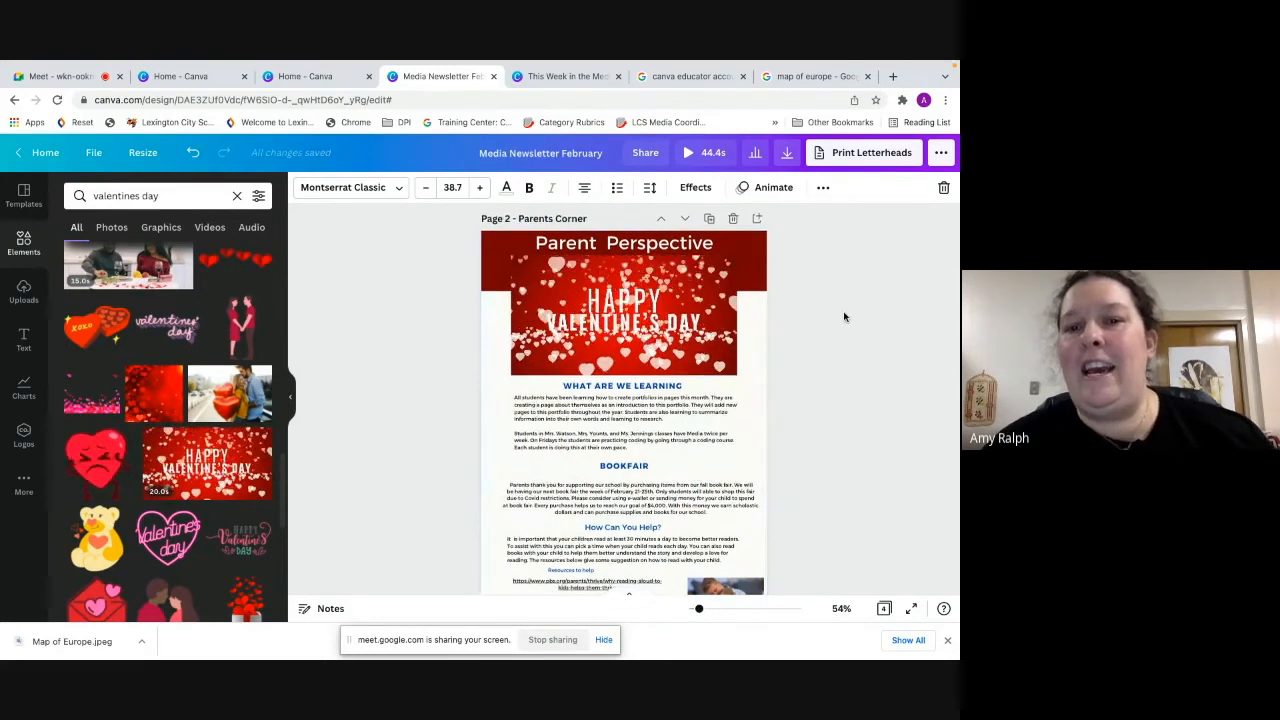
Replace the snowy forest photo on page 4 with the "Valentine's Day" video showing a ring of red hearts
scroll(843, 314, "up", 2)
scroll(843, 316, "up", 3)
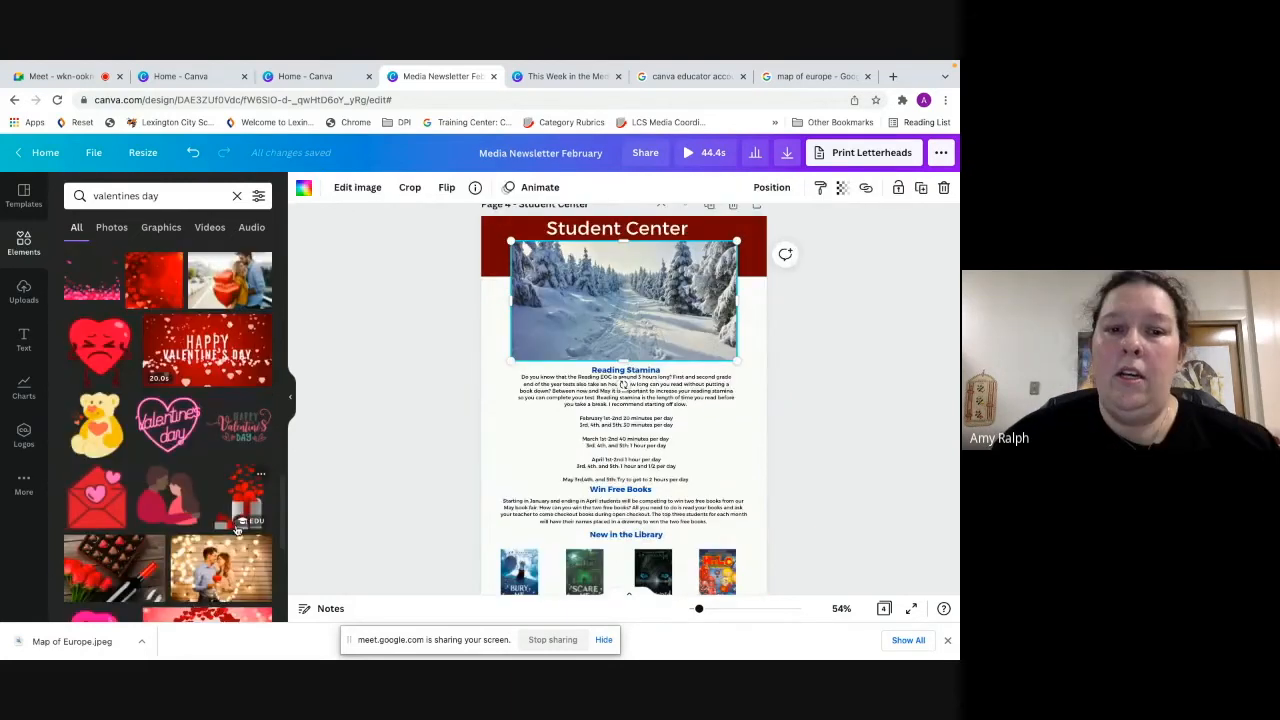
scroll(237, 530, "down", 2)
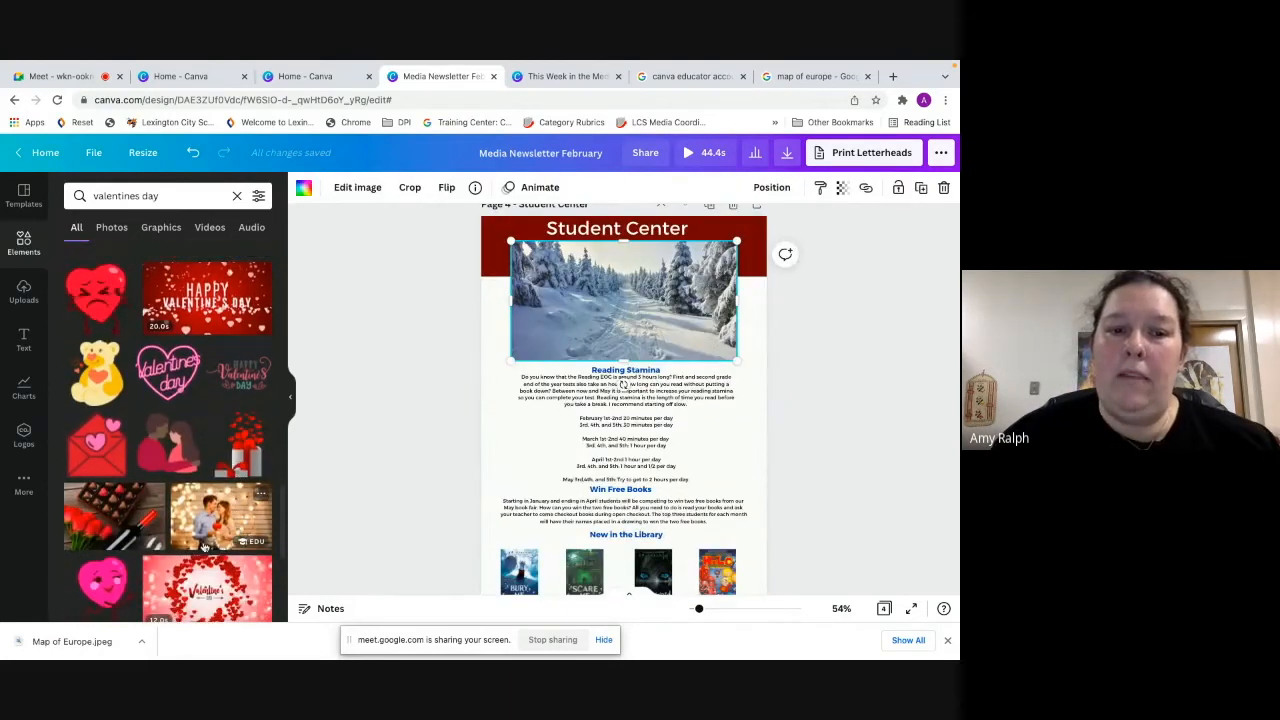
scroll(214, 617, "down", 1)
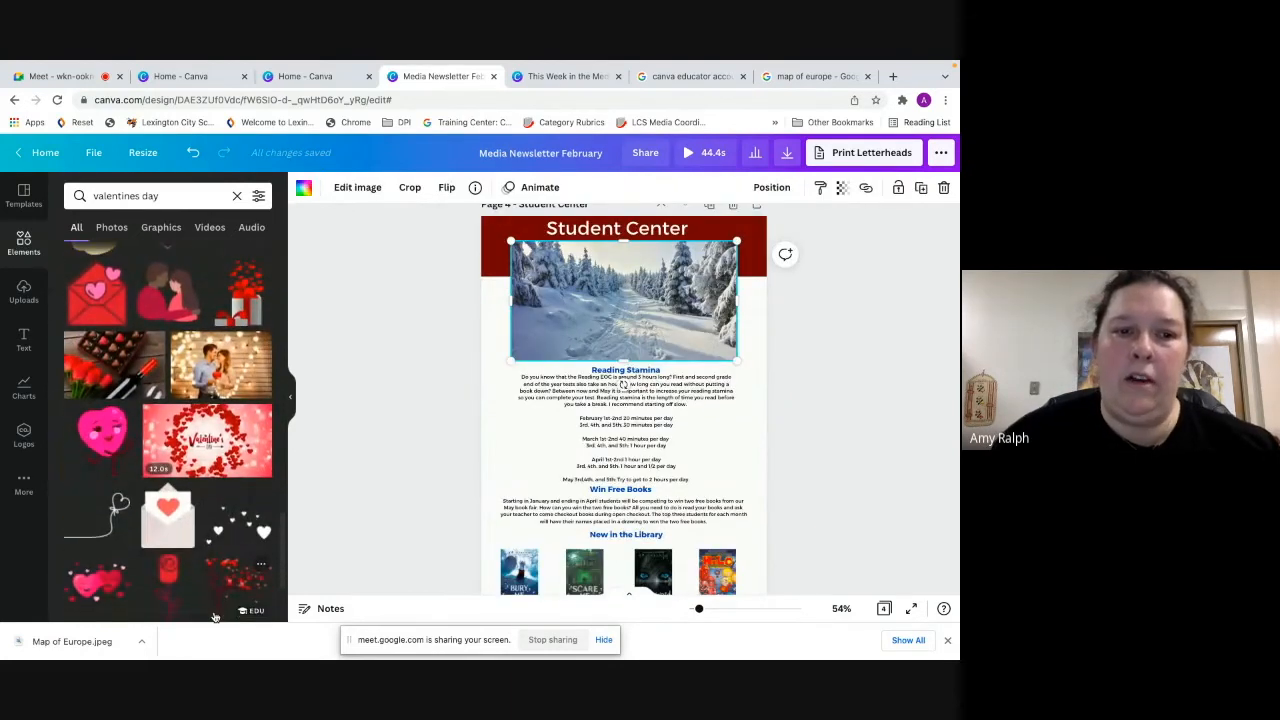
left_click_drag(222, 450, 628, 300)
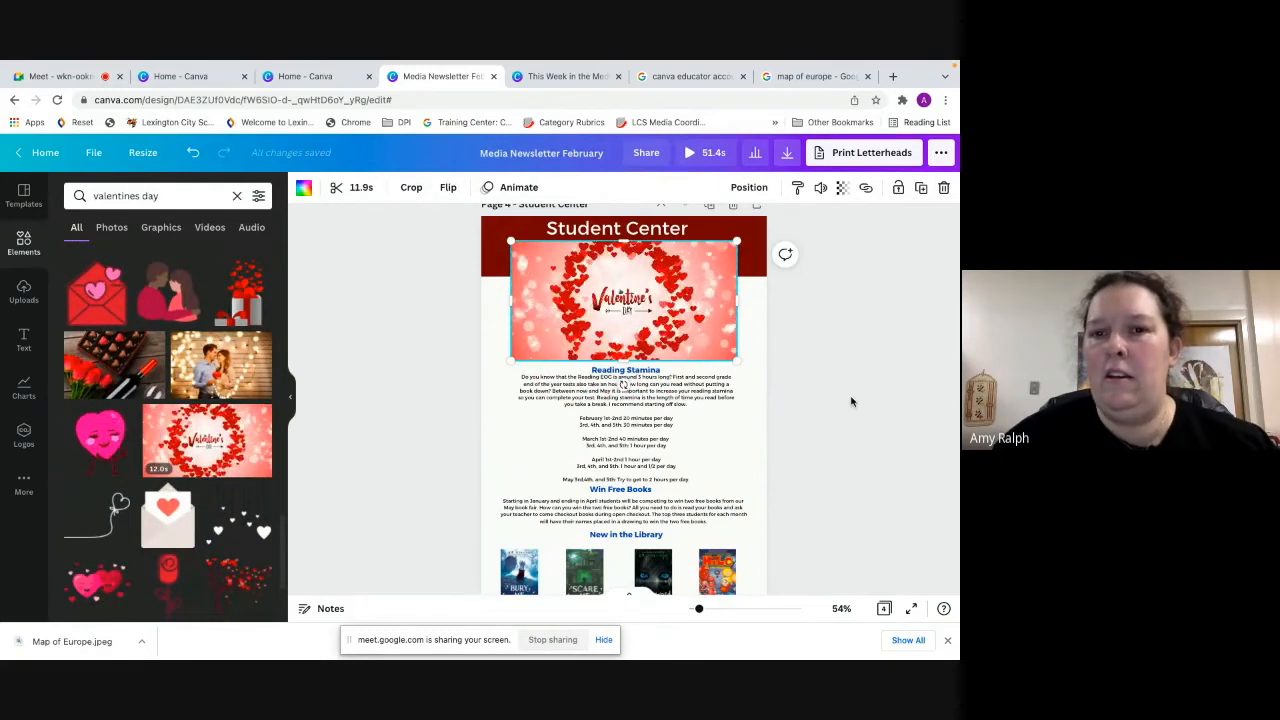
Replace the header photo on page 3, Teacher Tips, with the video of red and pink hearts on a white background
scroll(851, 401, "up", 5)
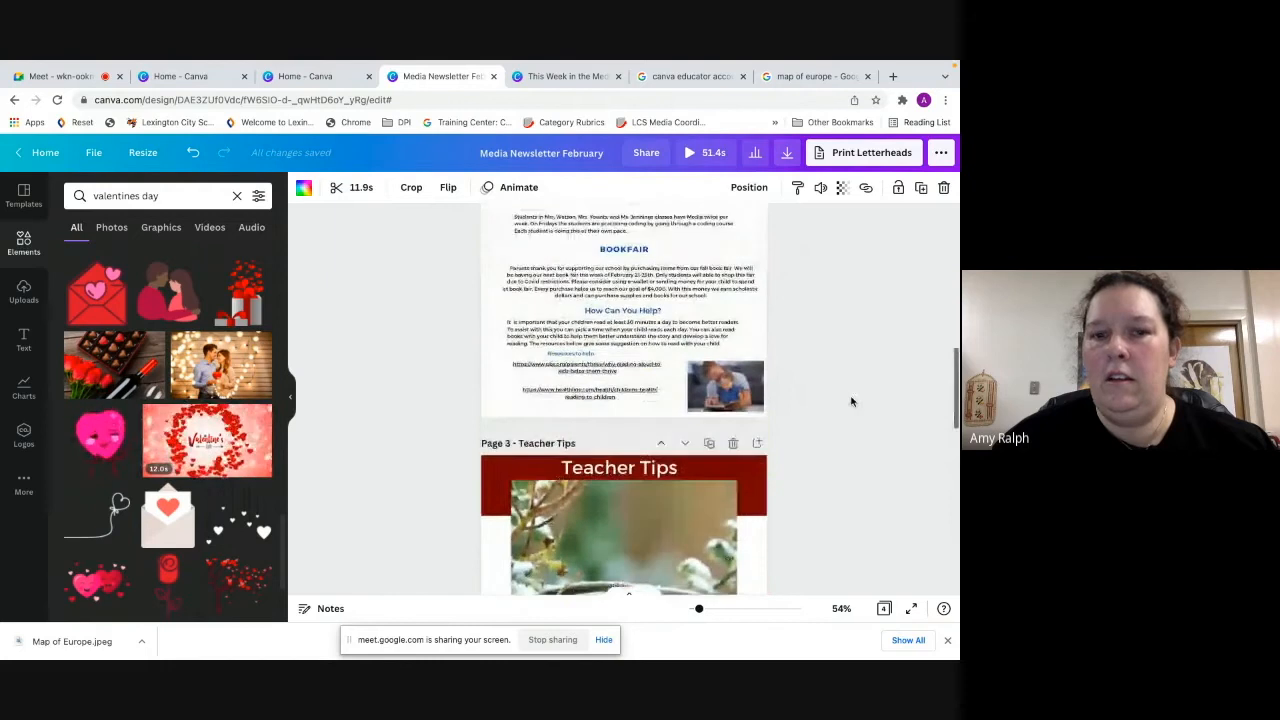
scroll(132, 455, "down", 5)
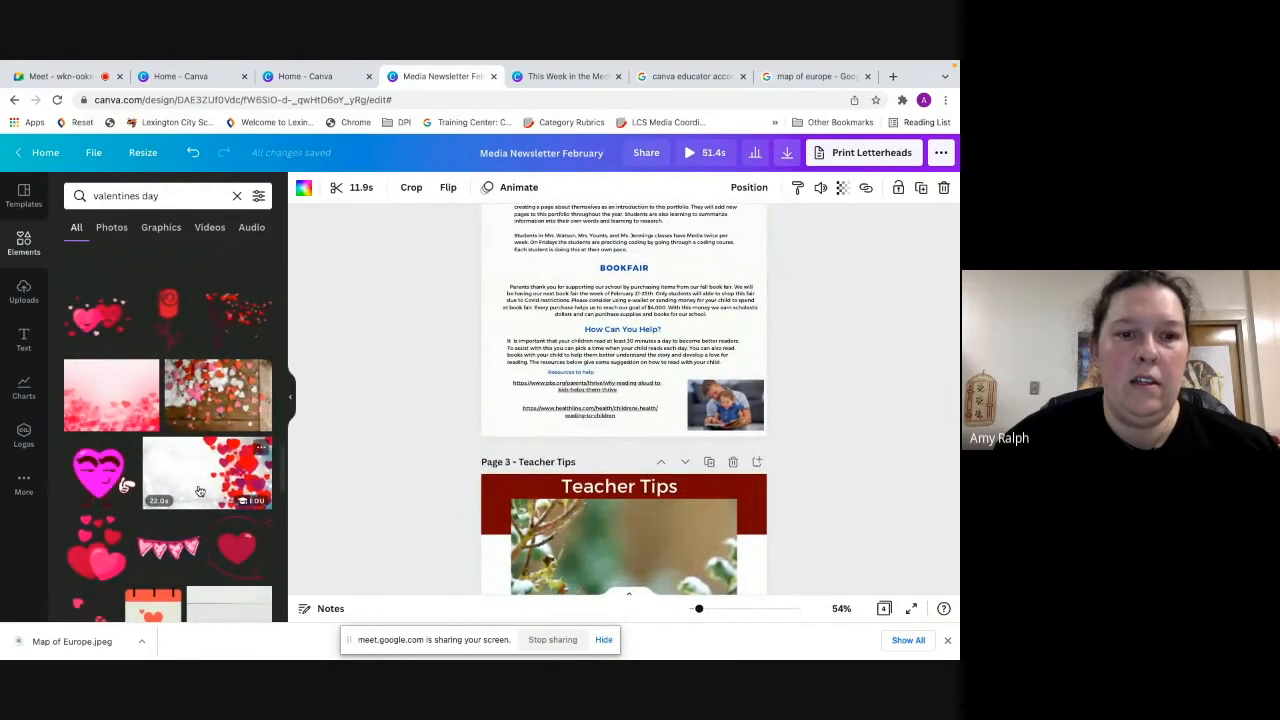
left_click_drag(518, 521, 908, 442)
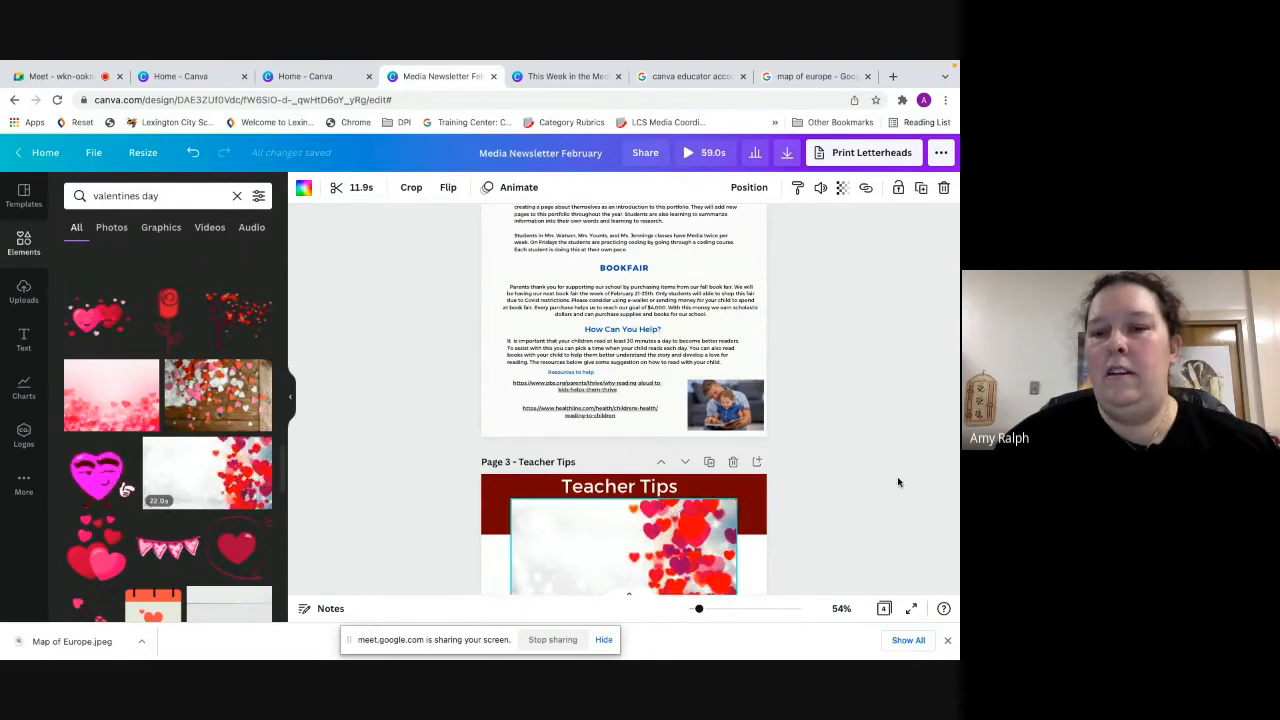
Set the text color of the "WHAT ARE WE LEARNING" heading on page 2 to the default bright red
scroll(897, 482, "down", 4)
scroll(897, 482, "down", 4)
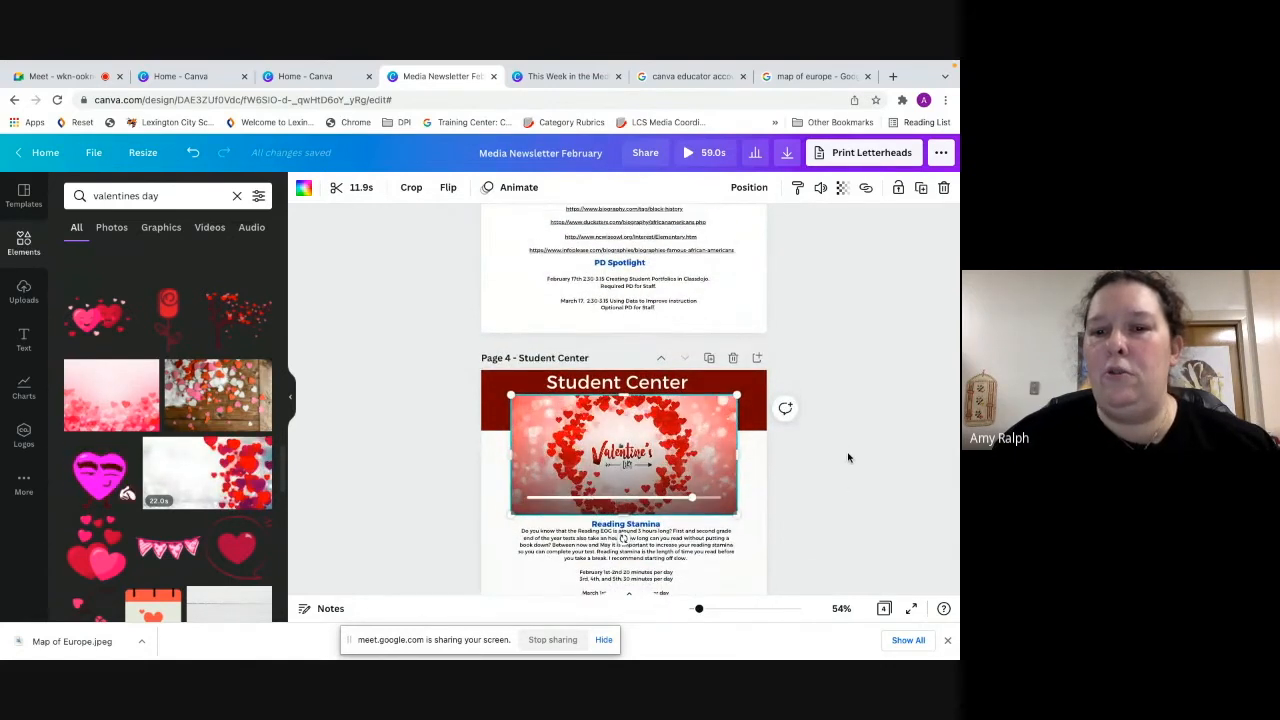
scroll(848, 458, "up", 3)
scroll(848, 458, "up", 5)
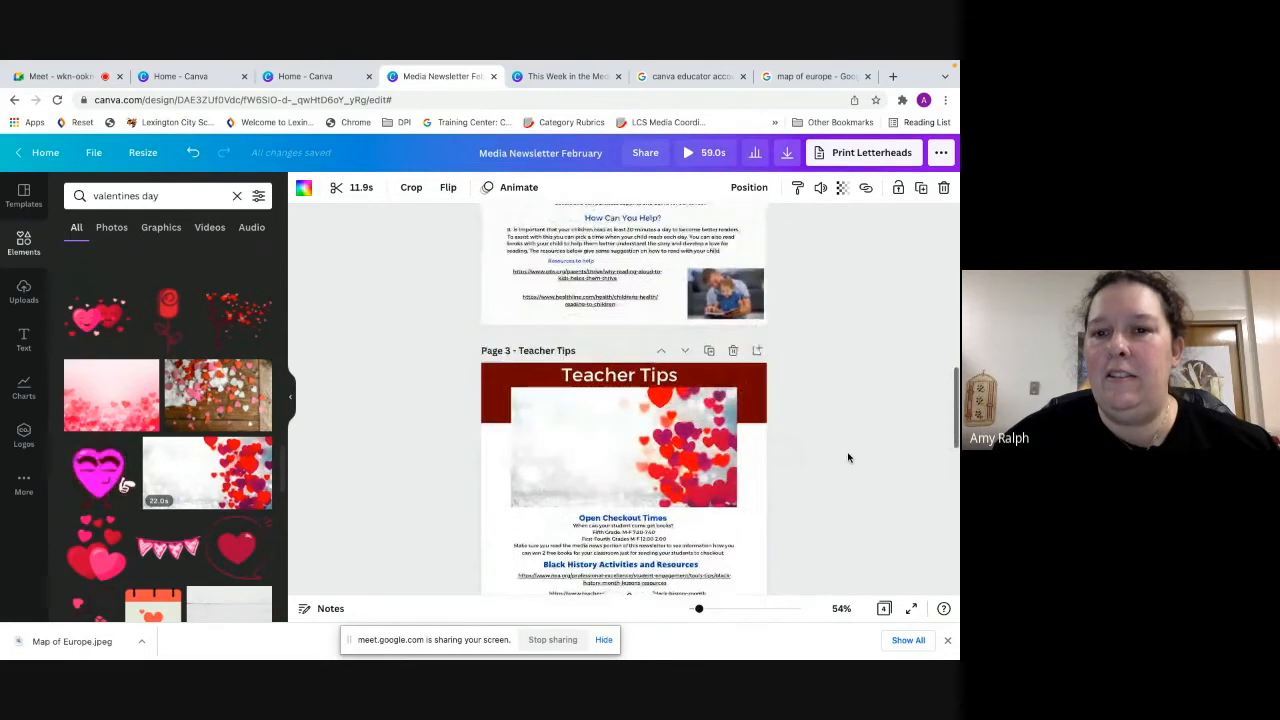
scroll(848, 458, "up", 2)
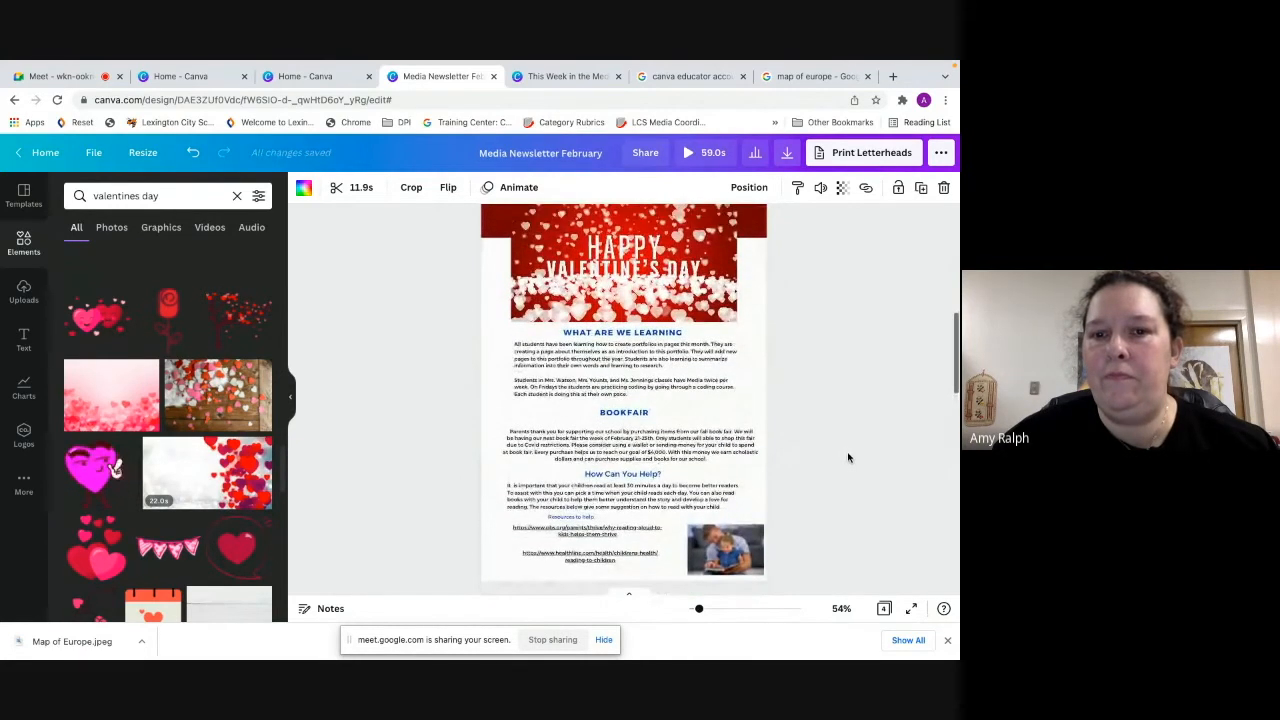
left_click(655, 337)
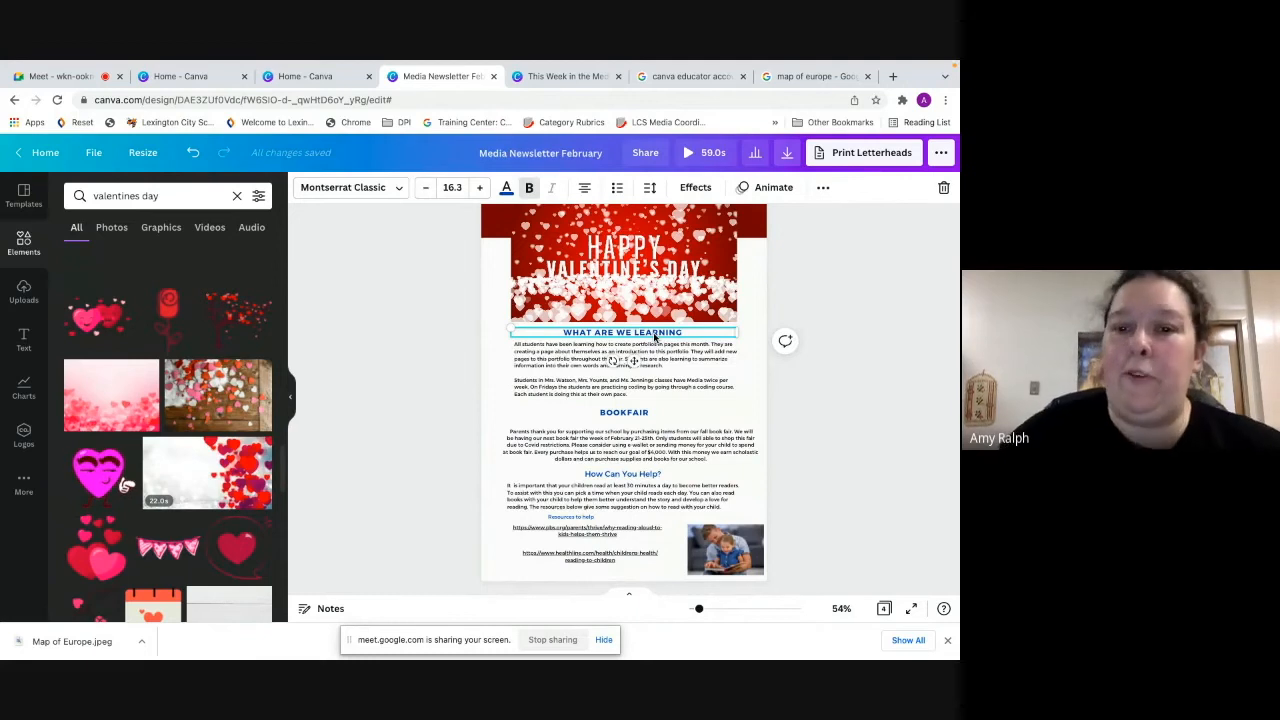
left_click(506, 187)
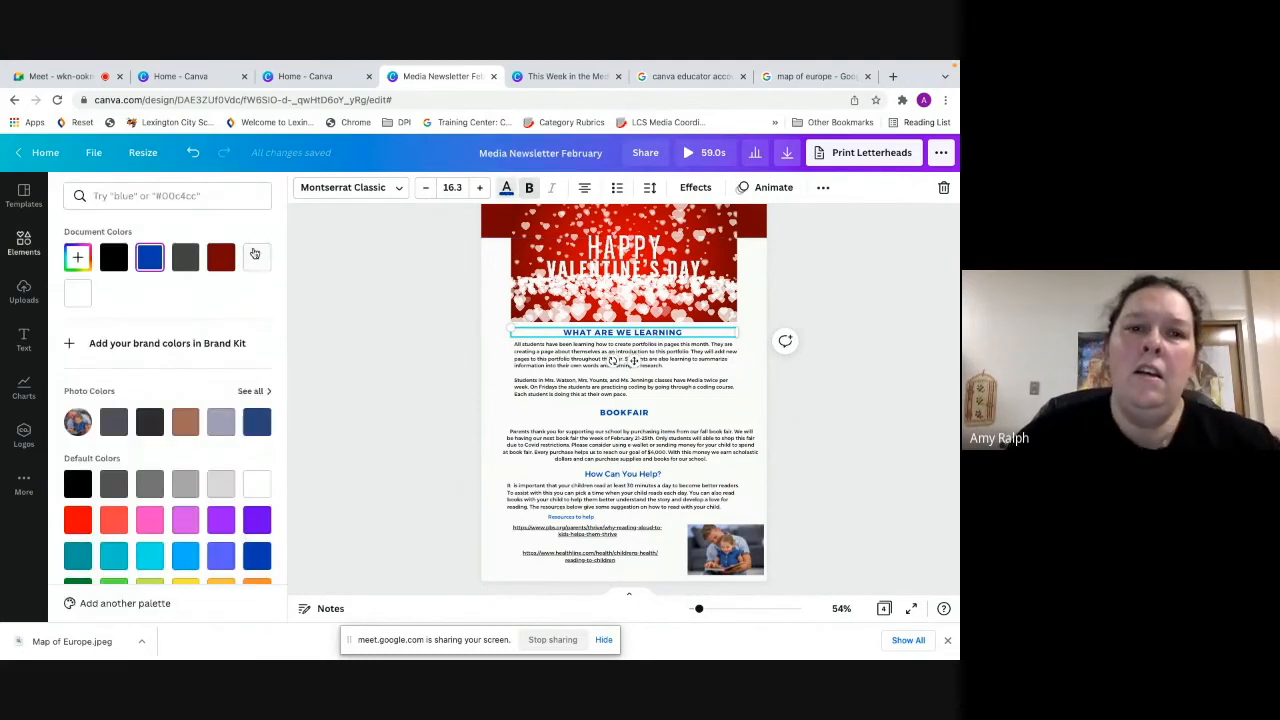
left_click(72, 526)
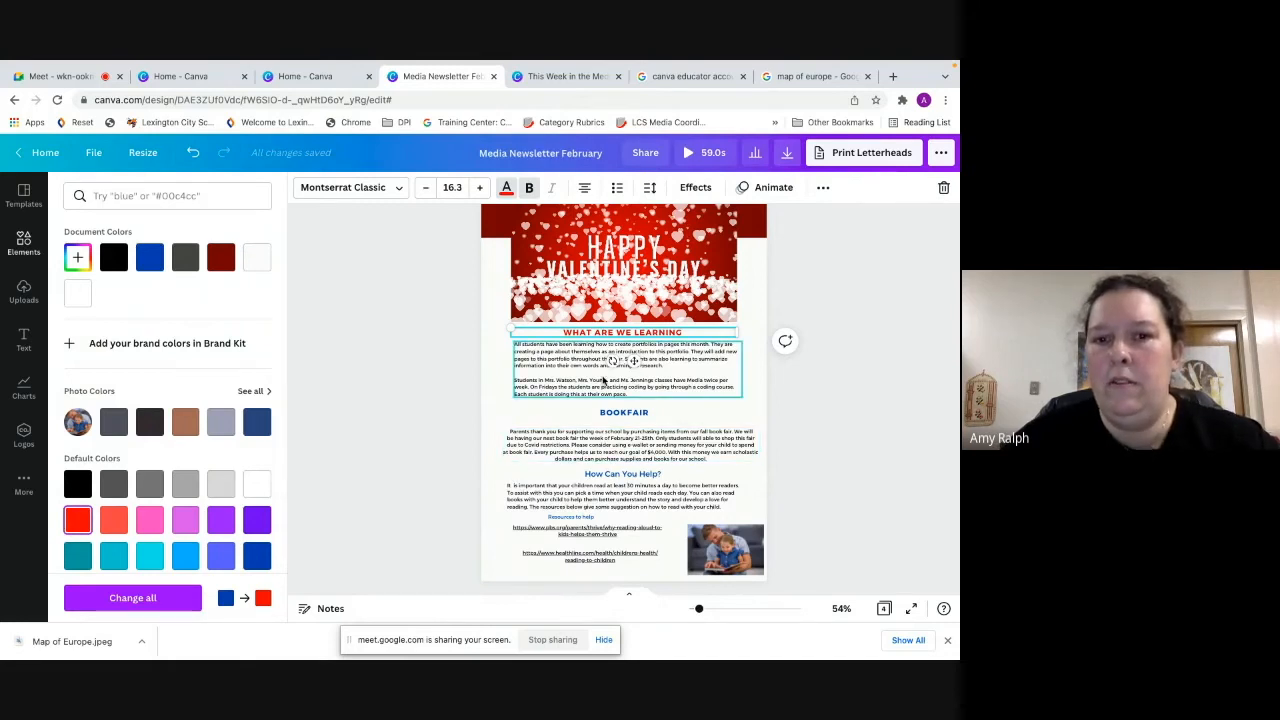
Delete the "WHAT ARE WE LEARNING" heading and the paragraph text below it on page 2
left_click(603, 380)
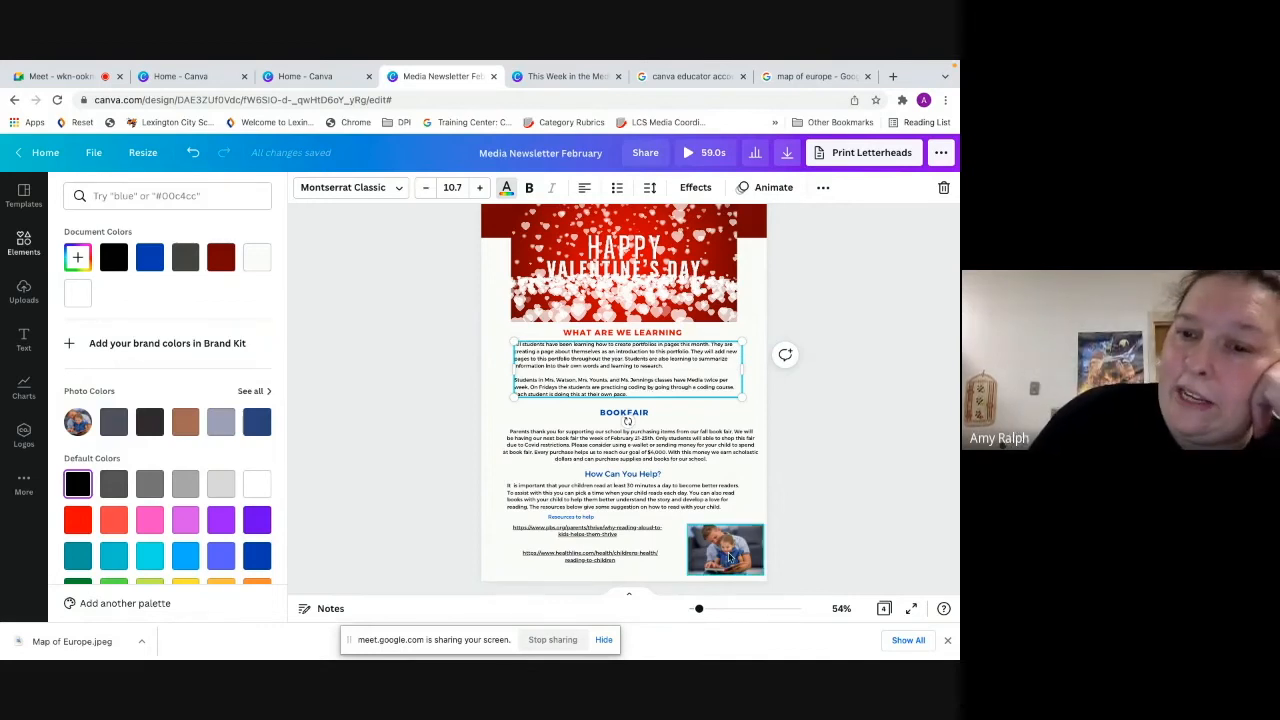
left_click_drag(699, 610, 710, 613)
left_click(472, 442)
scroll(570, 350, "down", 1)
left_click(592, 253)
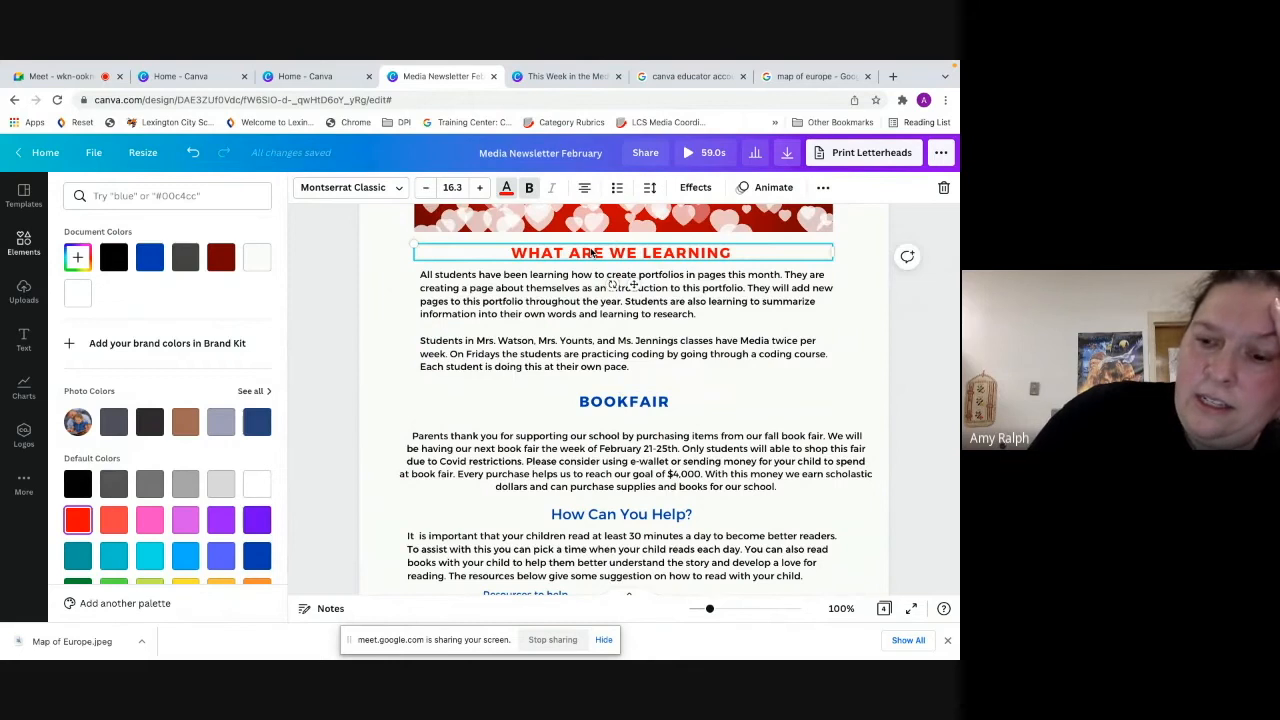
key("Delete")
left_click(603, 303)
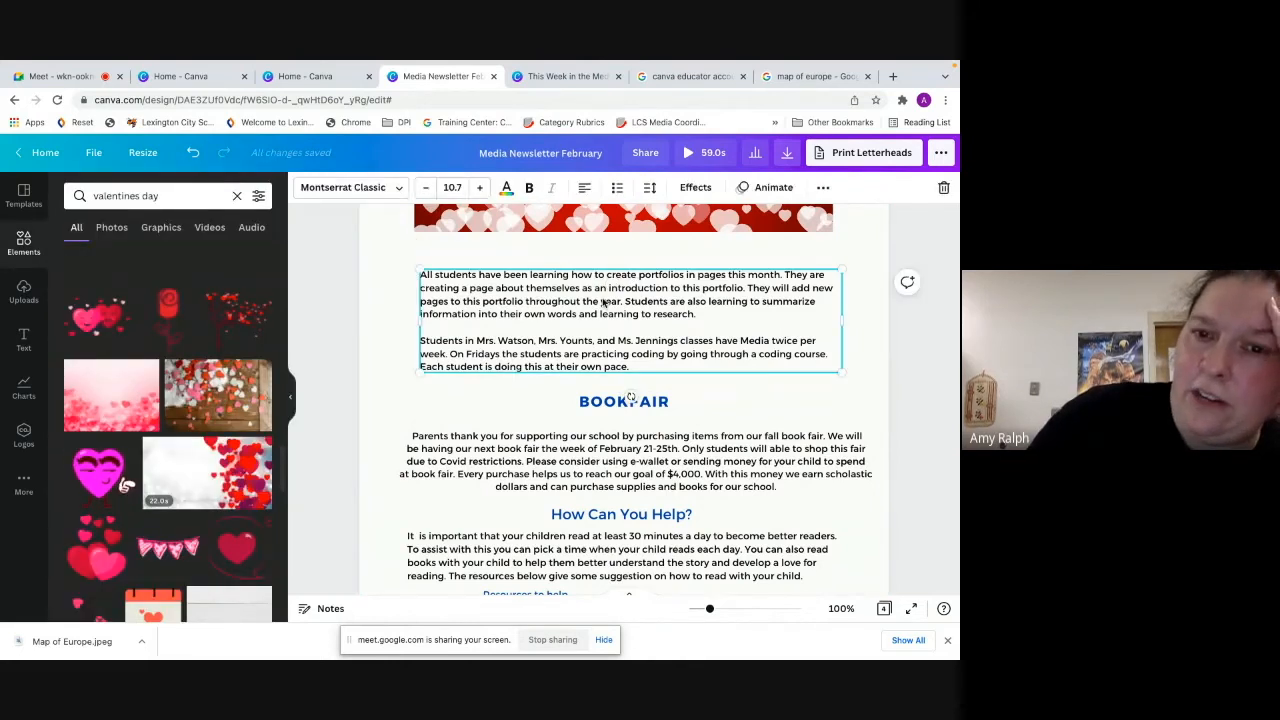
key("Delete")
Delete the "BOOKFAIR" and "How Can You Help?" headings and their paragraphs on page 2
left_click(624, 401)
key("Delete")
left_click(636, 462)
key("Delete")
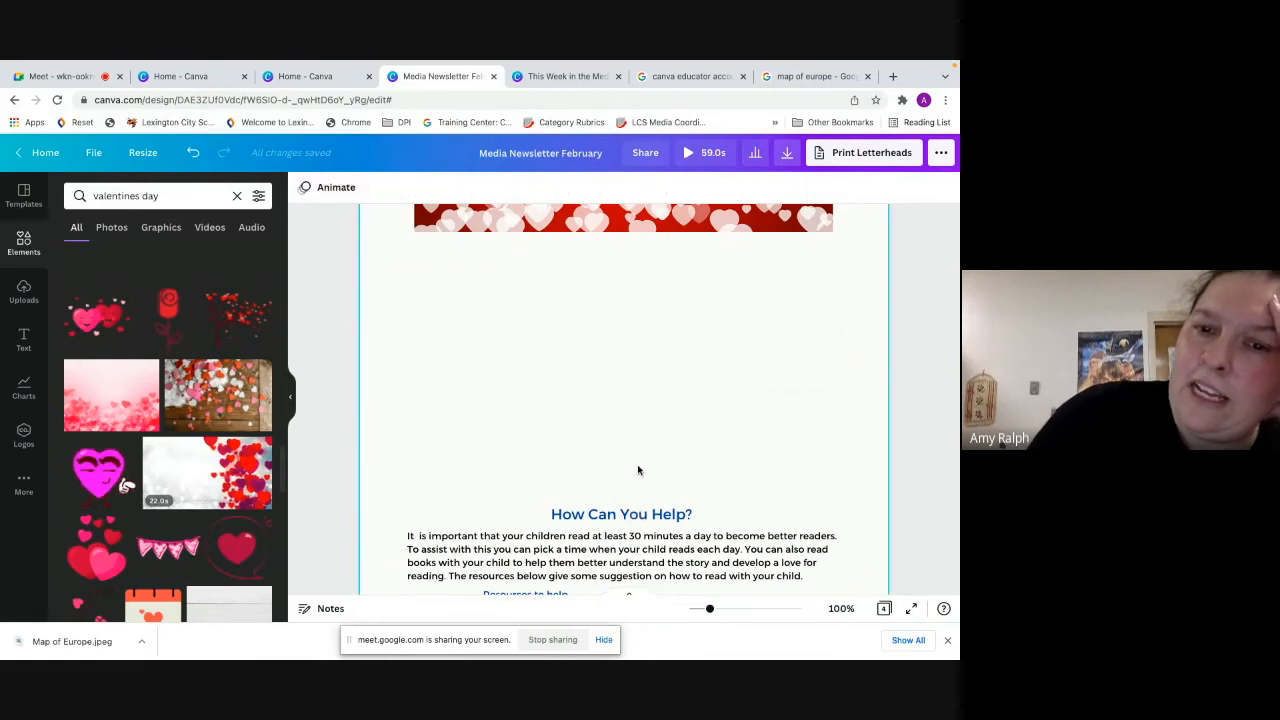
left_click(636, 515)
key("Delete")
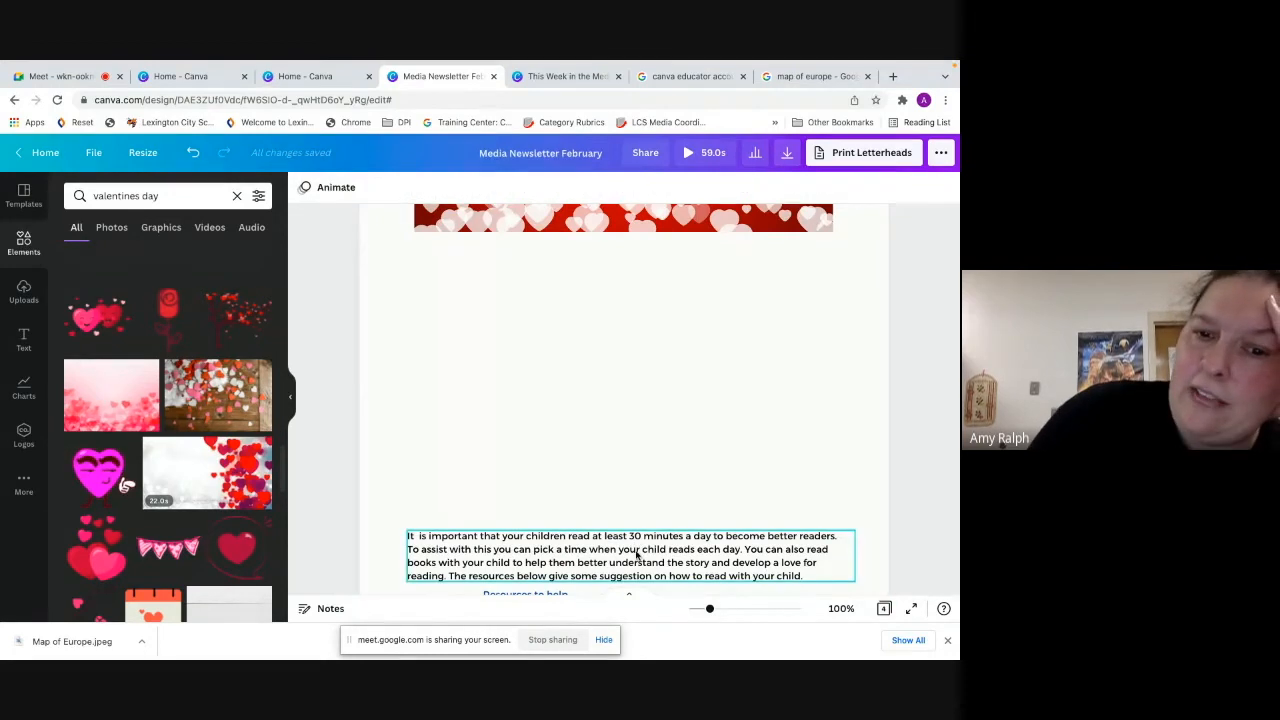
left_click(636, 555)
key("Delete")
Delete the first two text blocks below the header photo on page 1, above the "When is our Next bookfair?" heading
scroll(636, 555, "down", 3)
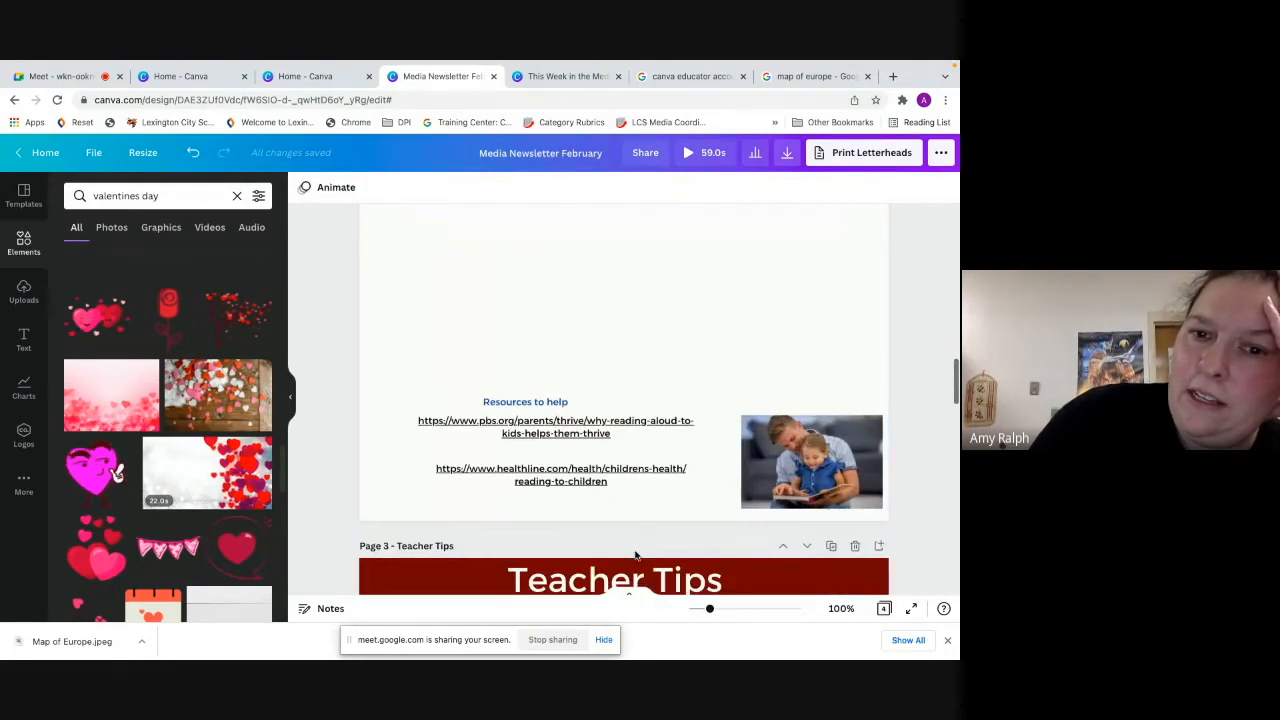
scroll(585, 427, "up", 10)
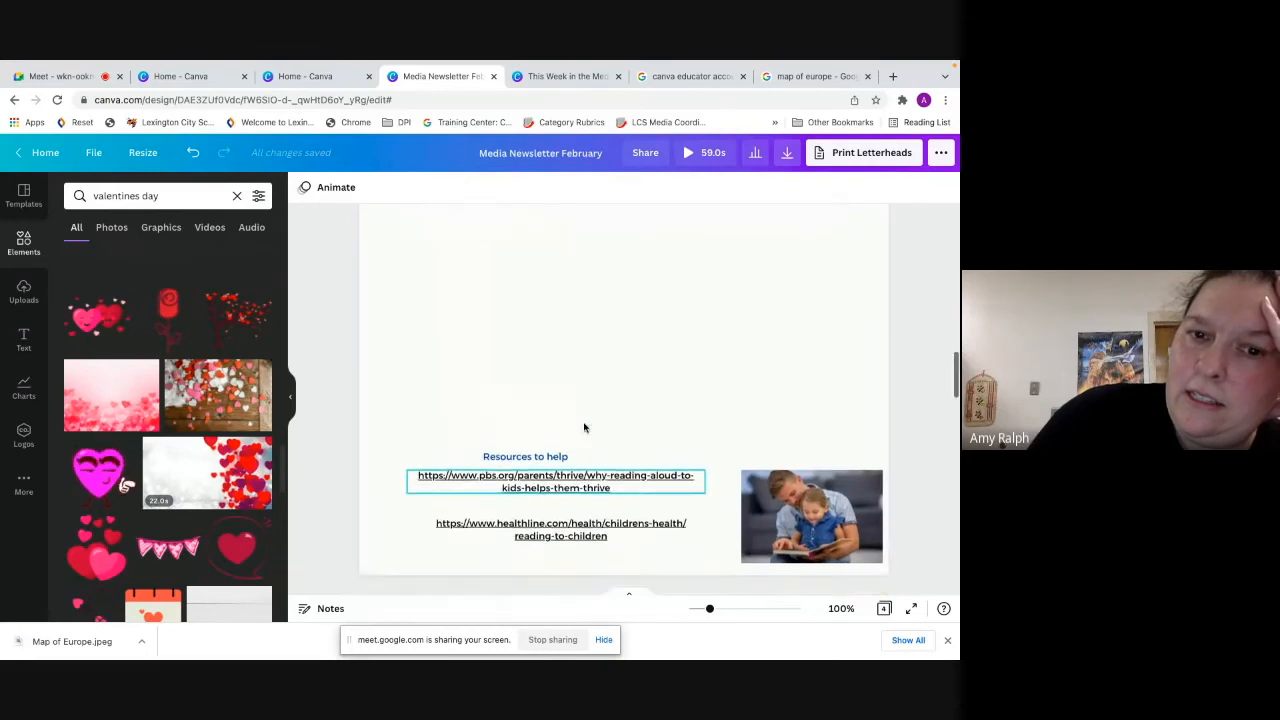
scroll(585, 427, "up", 3)
scroll(582, 400, "down", 2)
left_click(579, 369)
key("Delete")
left_click(574, 405)
key("Delete")
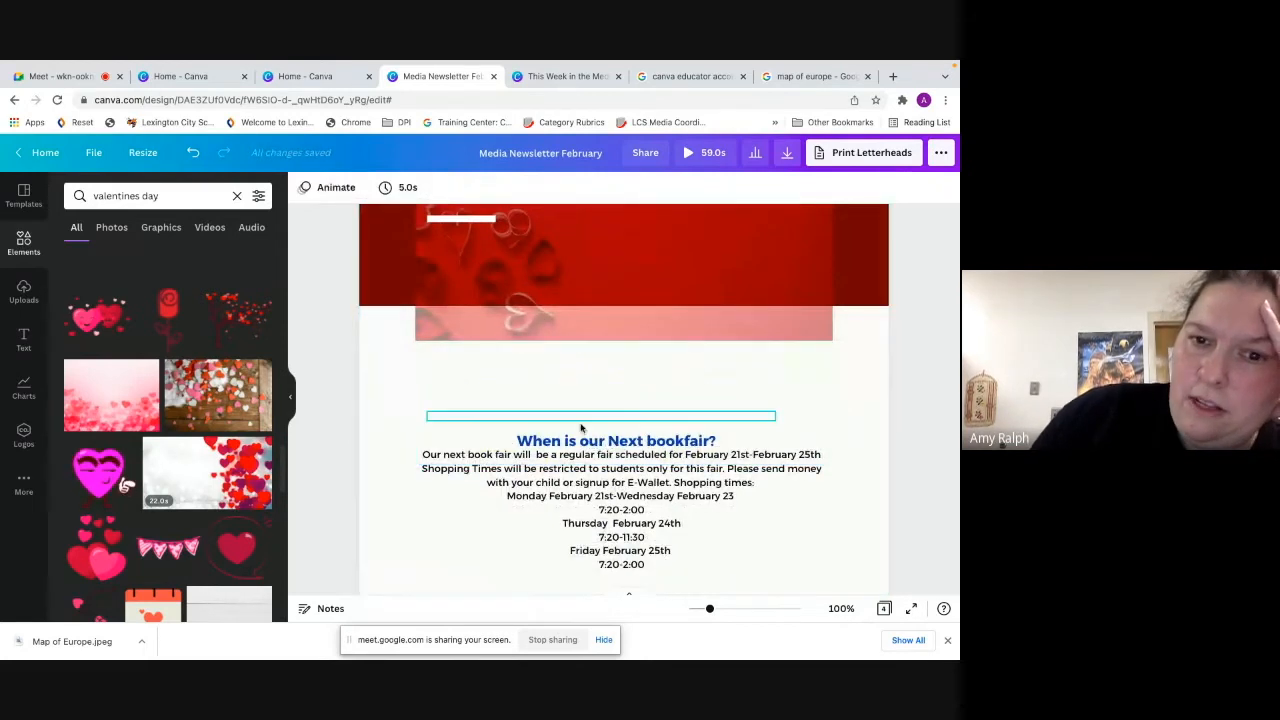
Delete the "When is our Next bookfair?" heading and the book fair schedule paragraph below it on page 1
left_click(583, 445)
key("Delete")
left_click(582, 452)
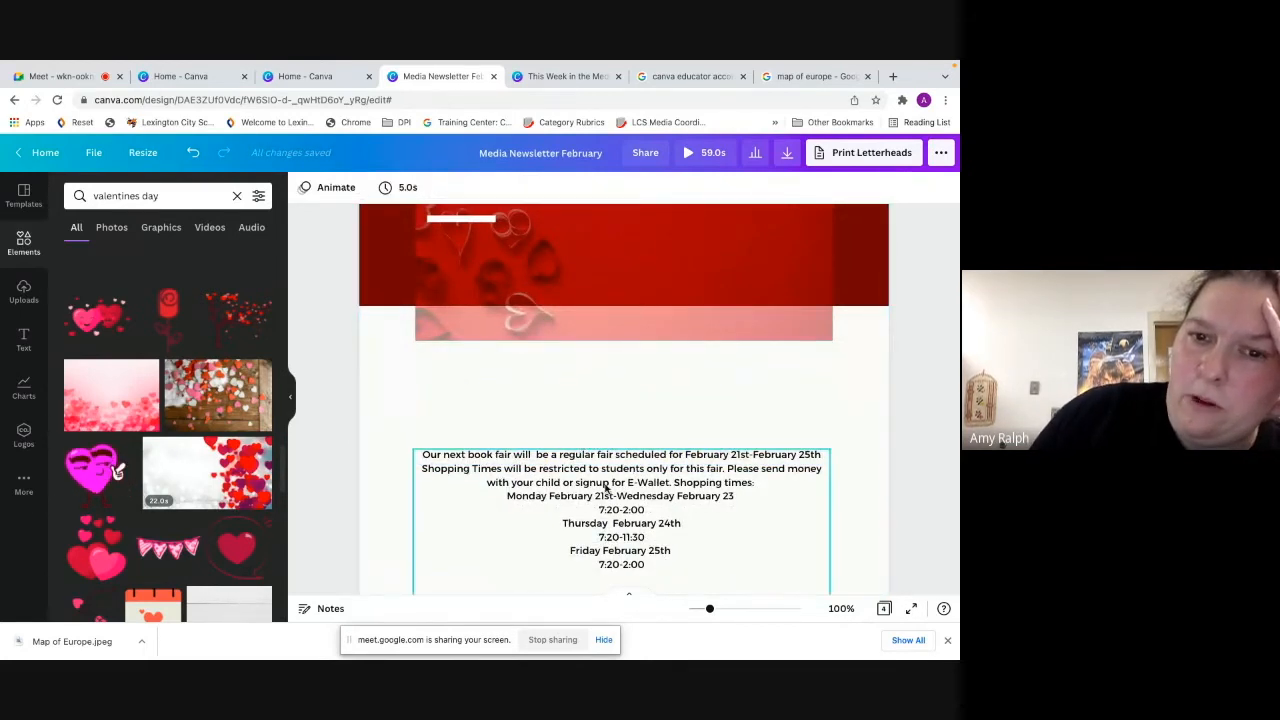
key("Delete")
Delete the "Checkout Contest" heading and the contest paragraph below it on page 1
scroll(606, 489, "down", 3)
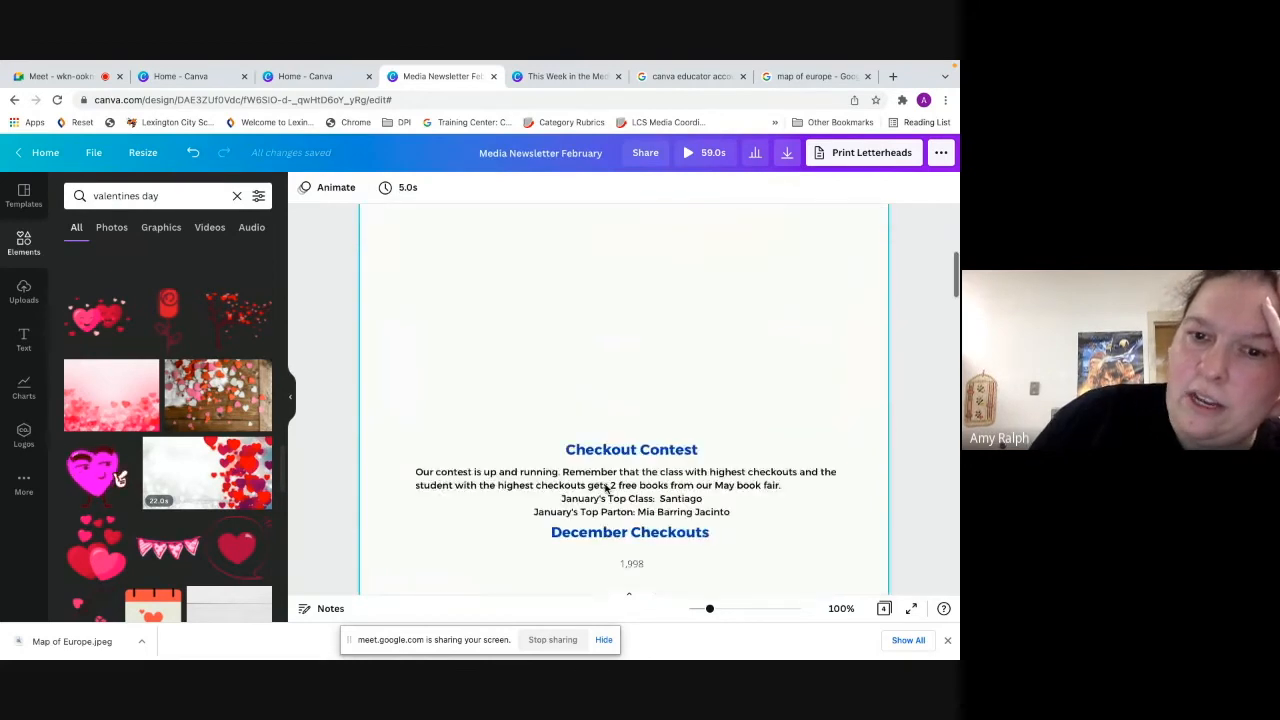
left_click(600, 376)
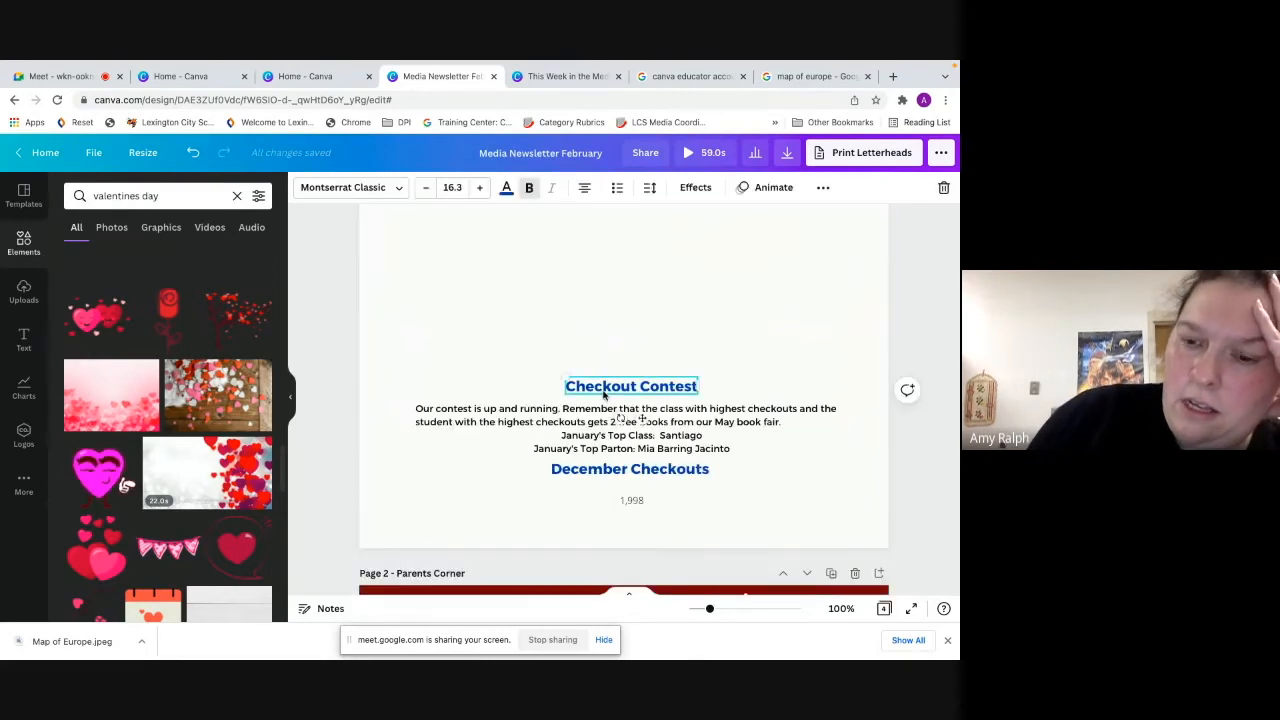
key("Delete")
left_click(631, 435)
key("Delete")
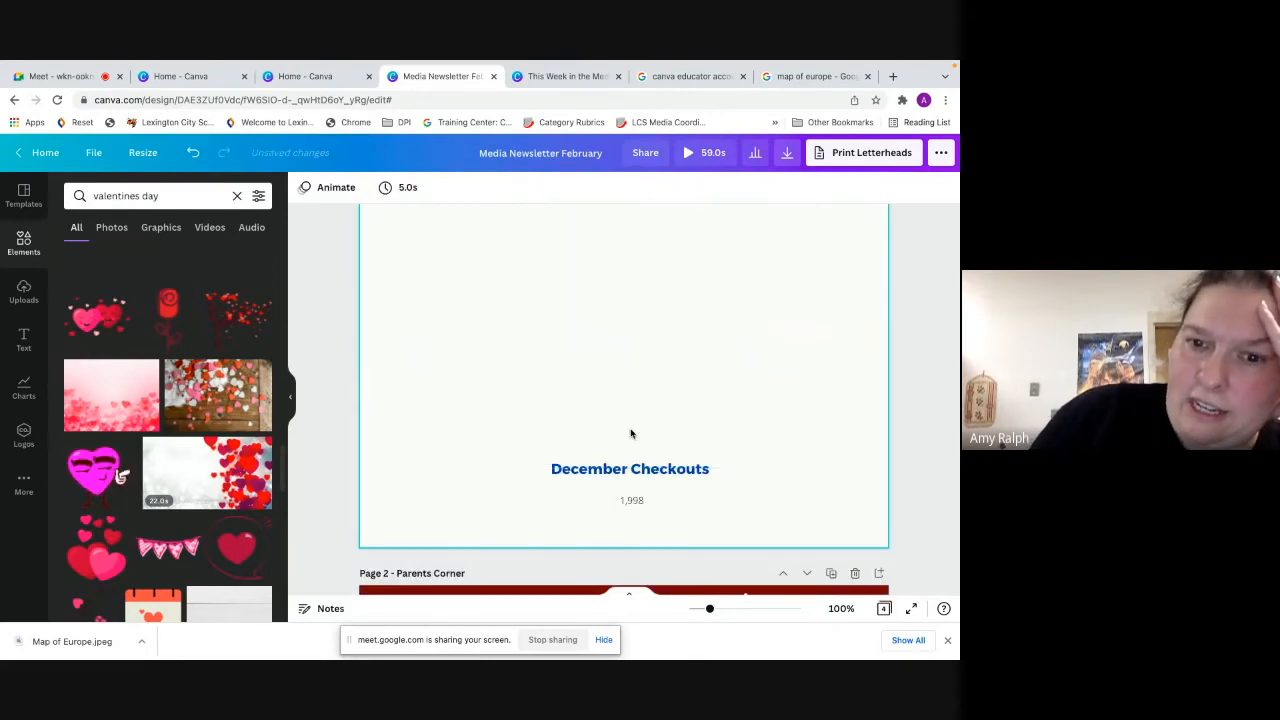
Delete the "December Checkouts" heading and the checkout number below it on page 1
left_click(643, 466)
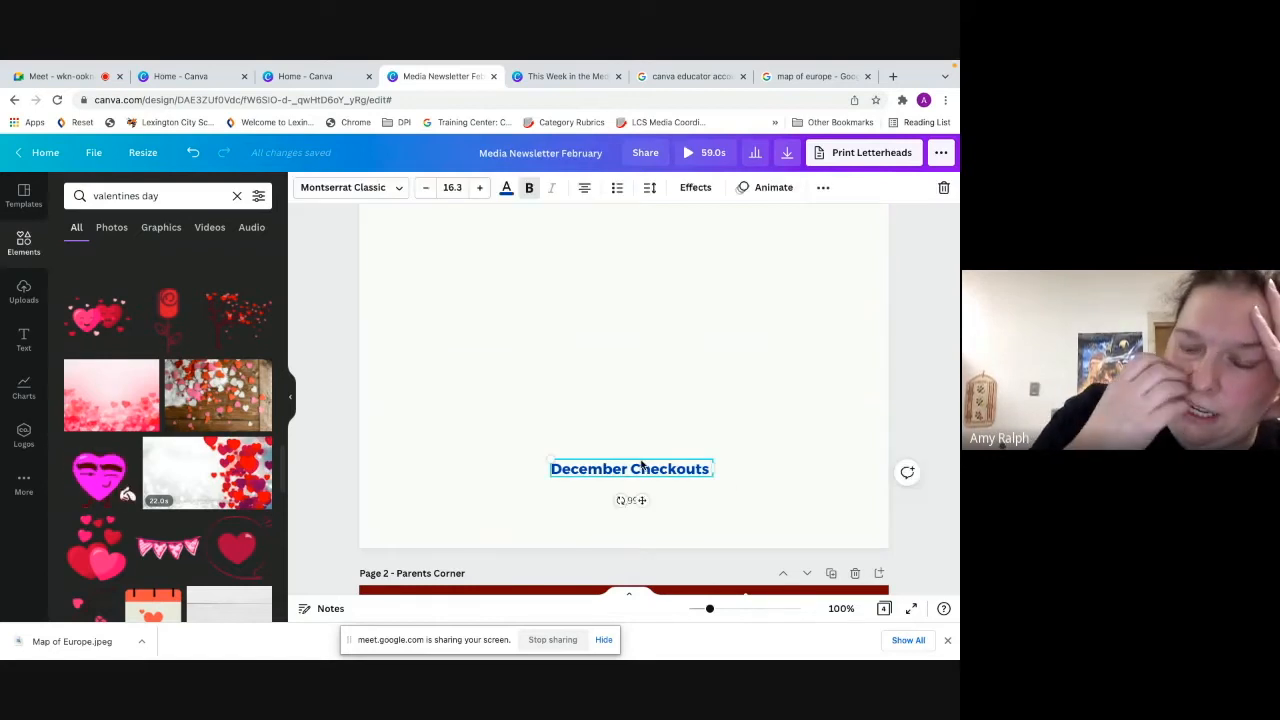
key("Delete")
left_click(632, 502)
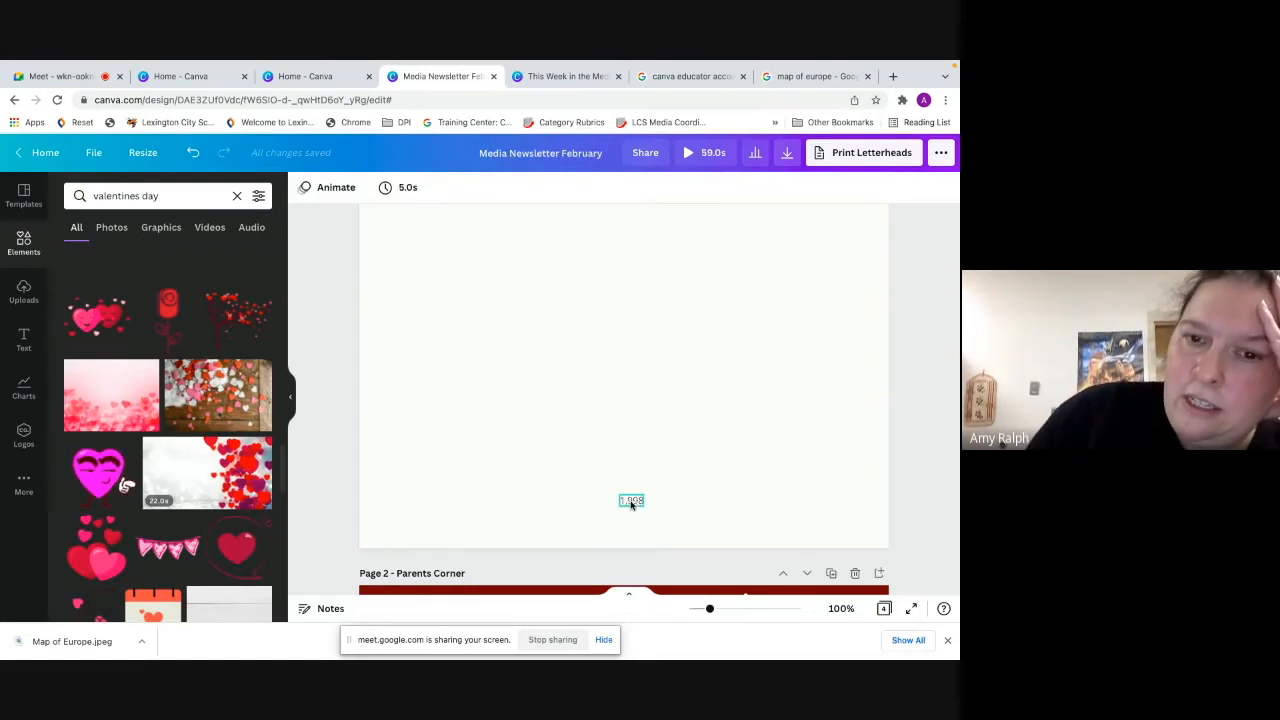
key("Delete")
Delete the empty text box left below the header photo on page 1
scroll(623, 480, "down", 2)
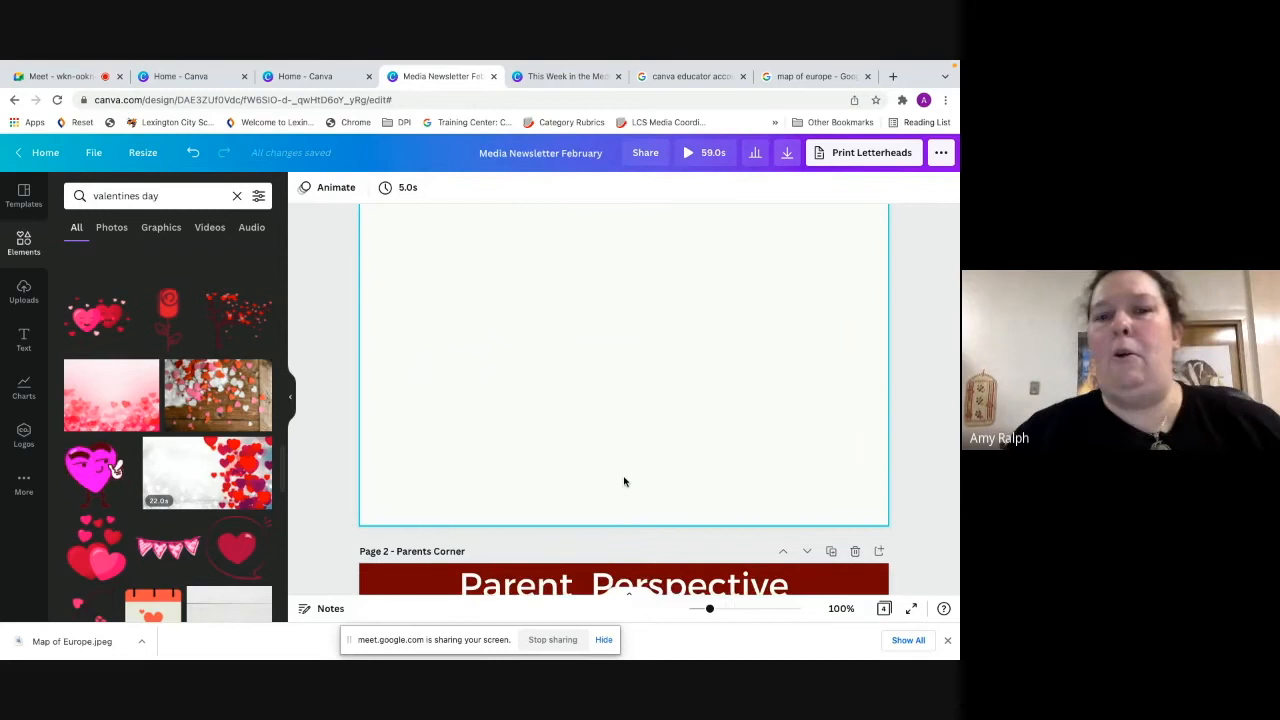
scroll(623, 480, "up", 5)
scroll(624, 481, "up", 1)
scroll(624, 481, "down", 2)
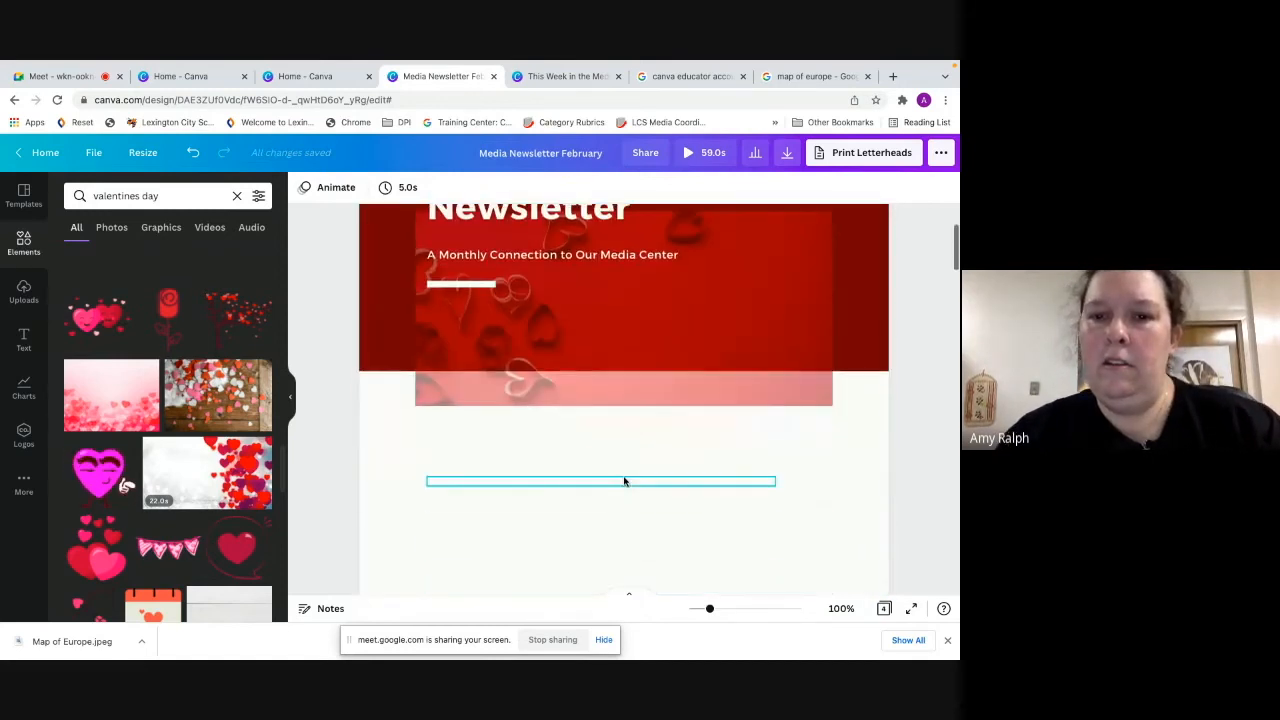
left_click(624, 481)
key("Delete")
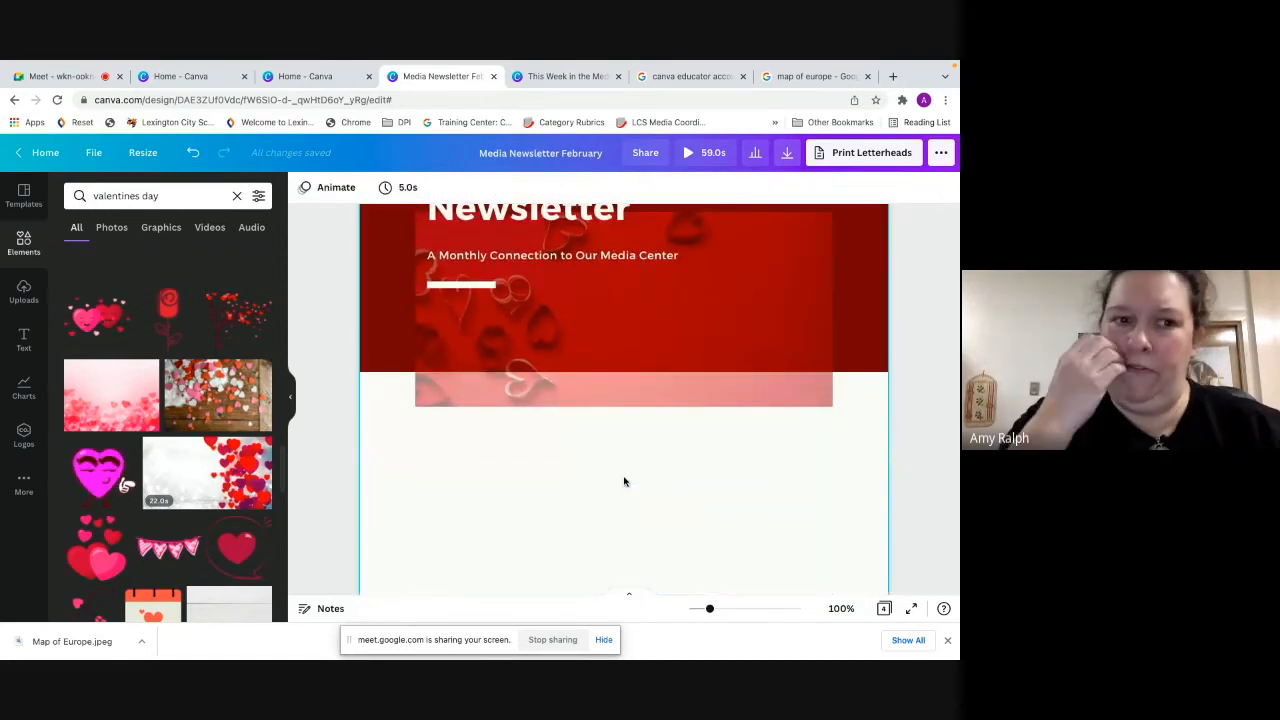
Add the red "Stay Fearless" font combination to page 1 below the header photo
left_click(26, 294)
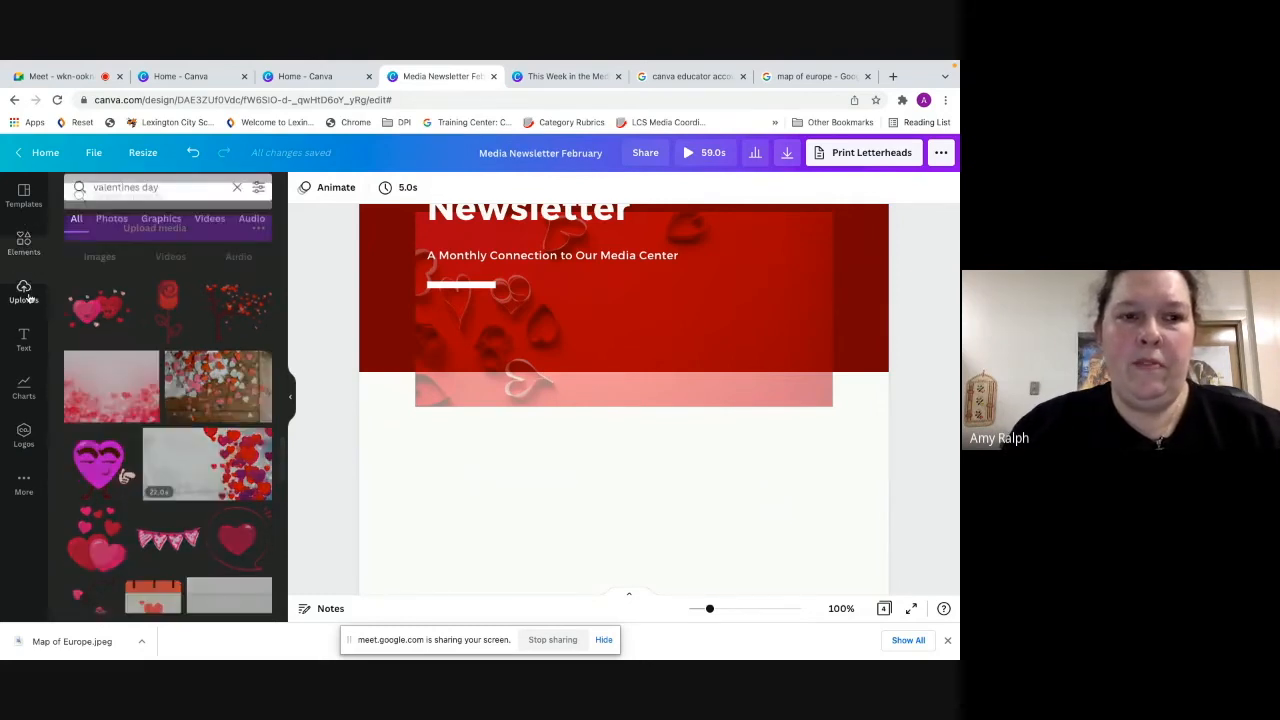
left_click(25, 350)
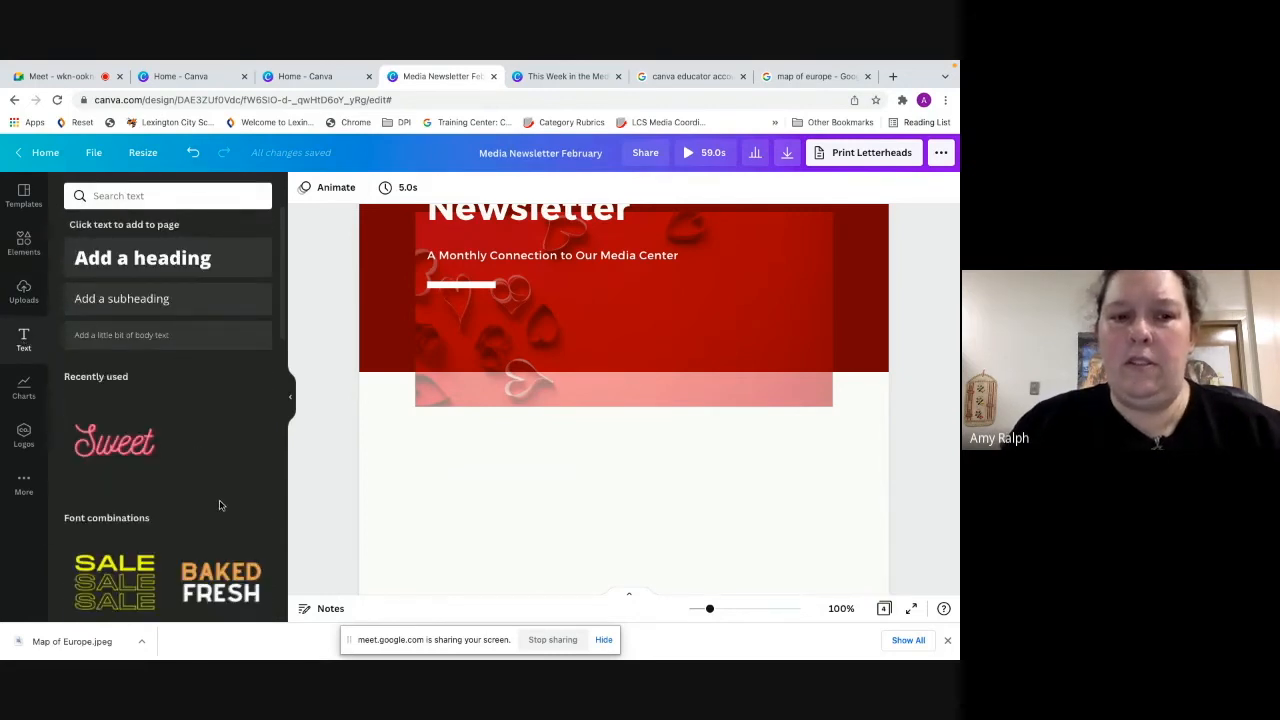
scroll(221, 505, "down", 6)
scroll(221, 506, "down", 4)
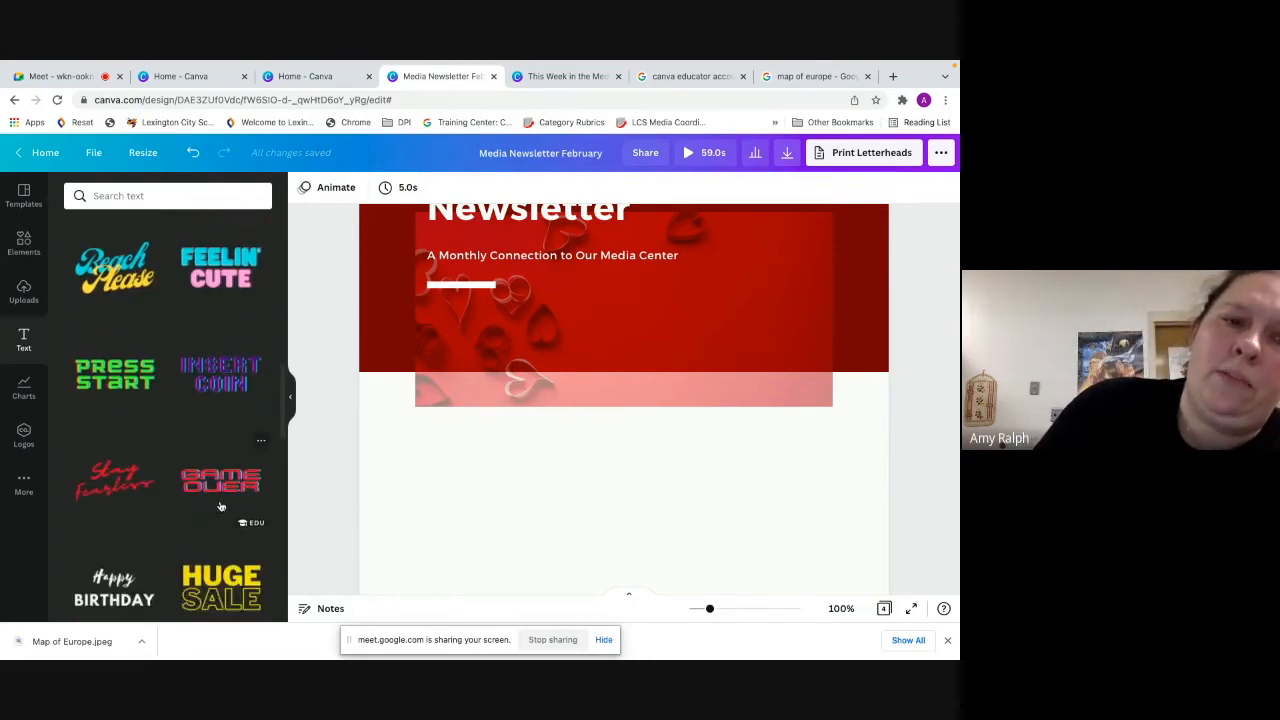
scroll(221, 506, "down", 3)
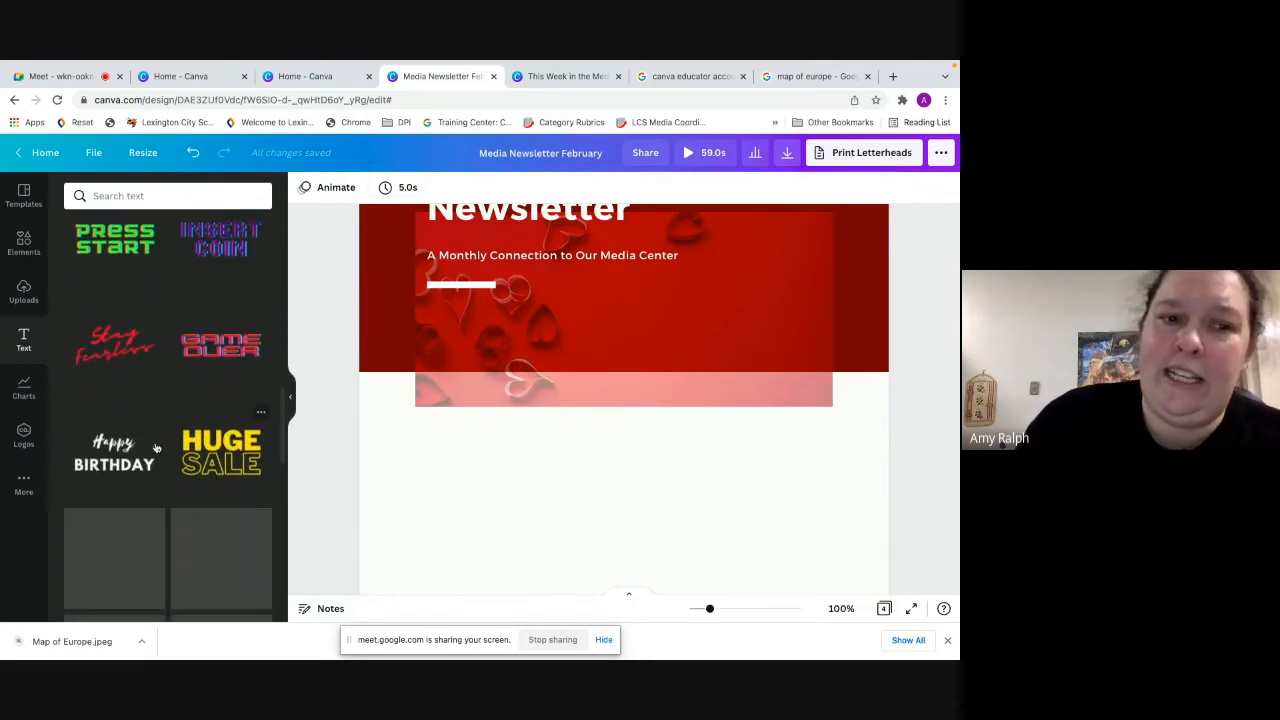
left_click_drag(120, 335, 475, 454)
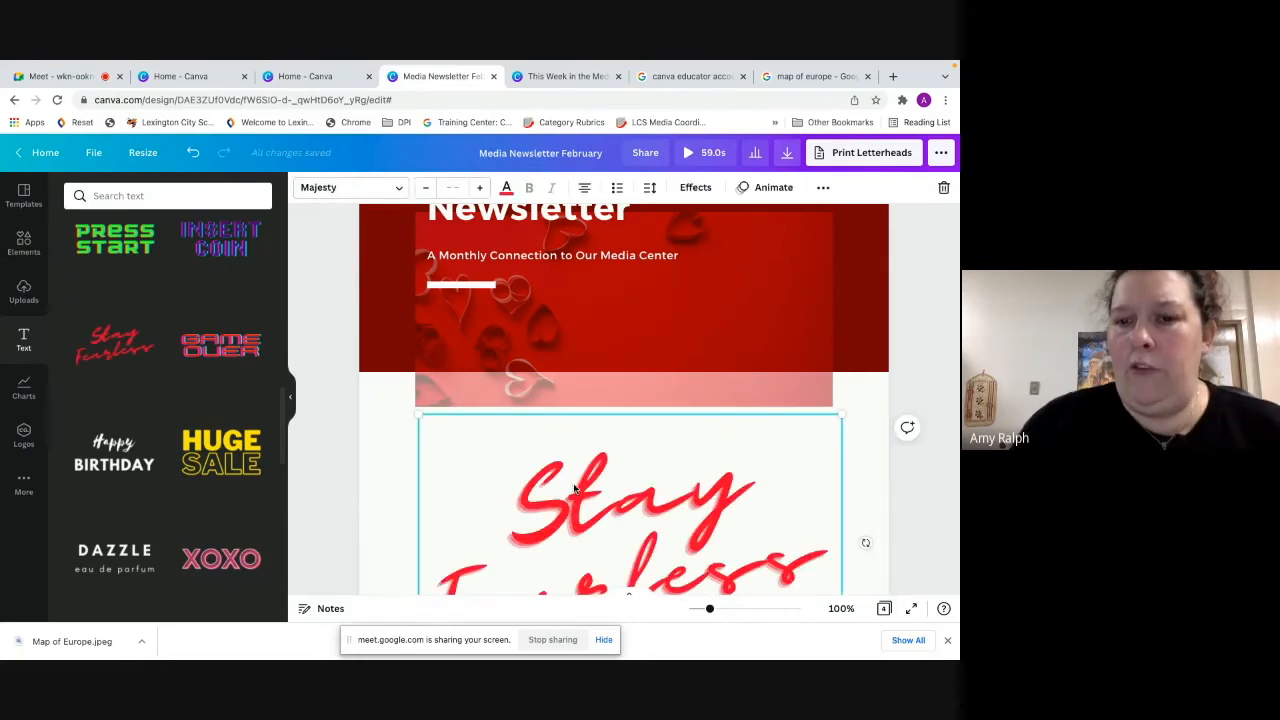
scroll(762, 524, "down", 5)
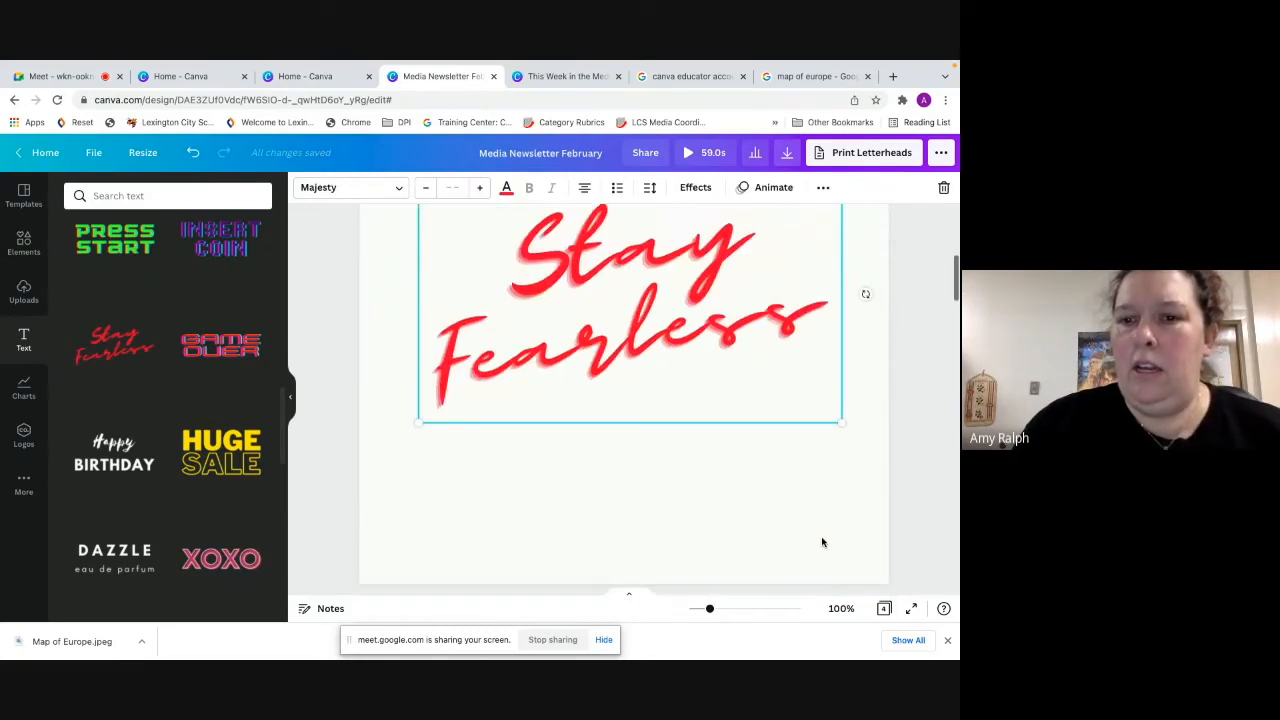
Replace the word "Stay" in the red lettering with "Our"
left_click(697, 265)
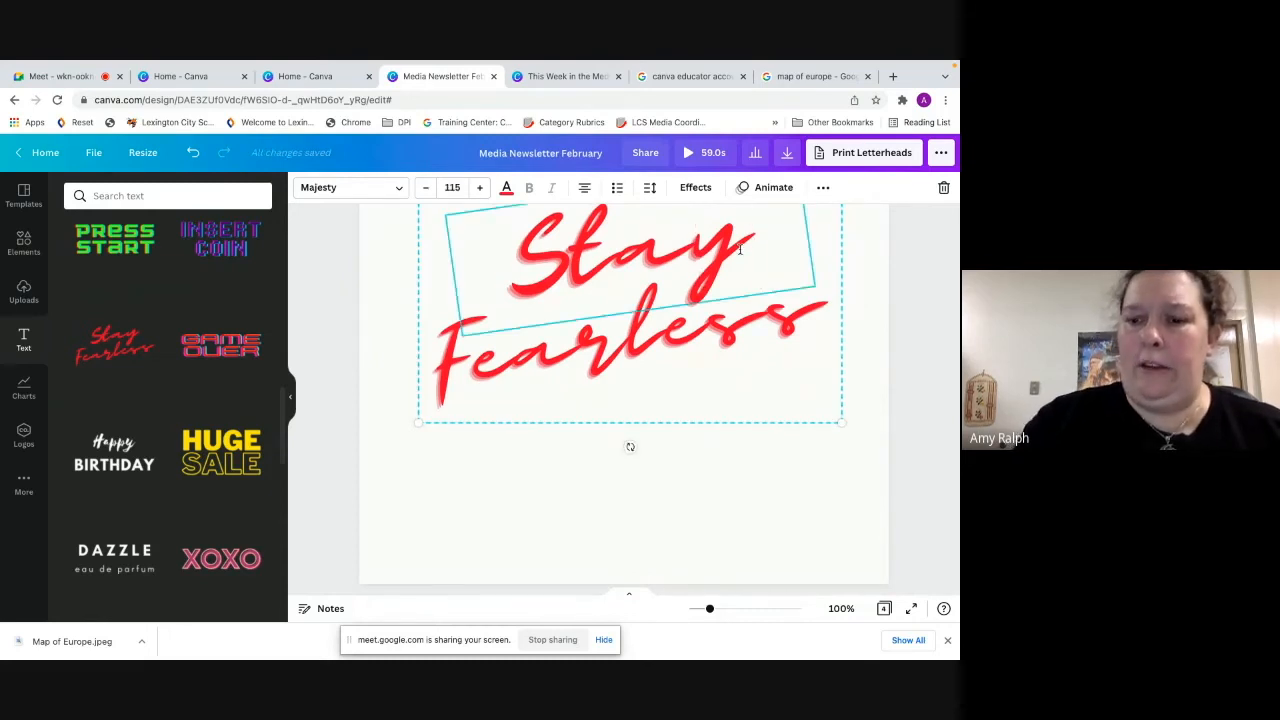
key("BackSpace")
key("BackSpace")
key("BackSpace")
key("BackSpace")
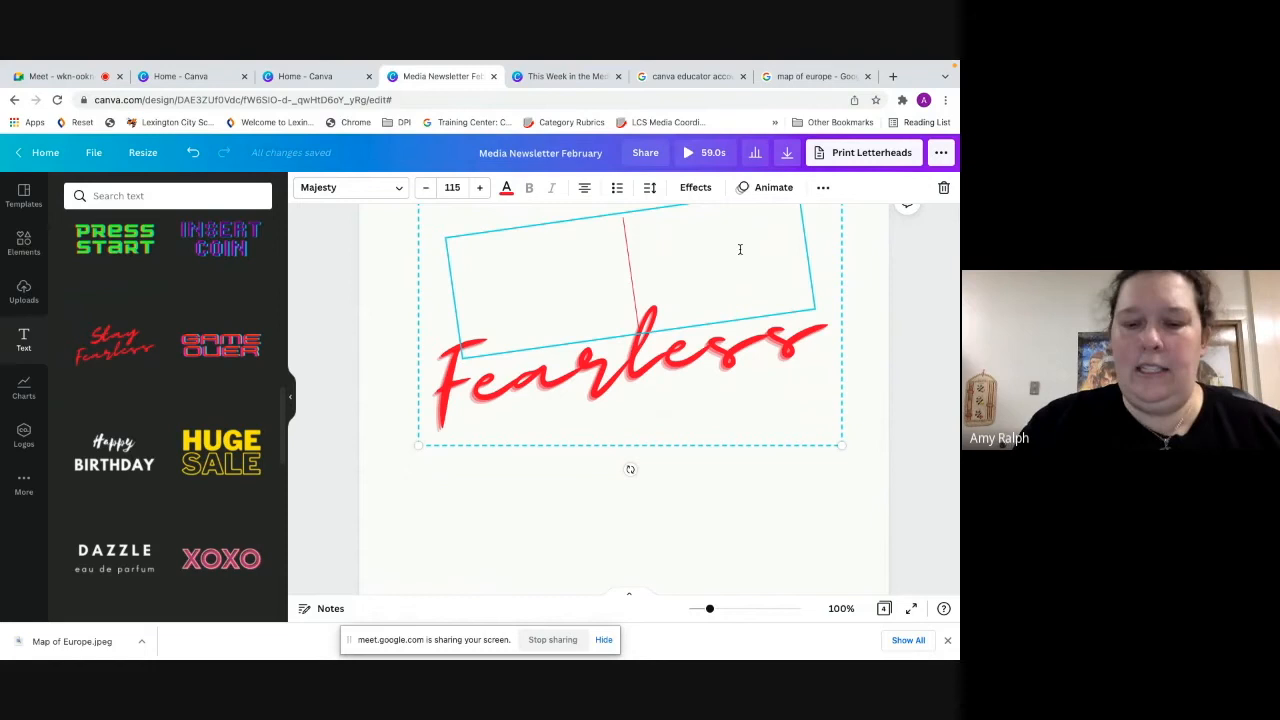
type("Our")
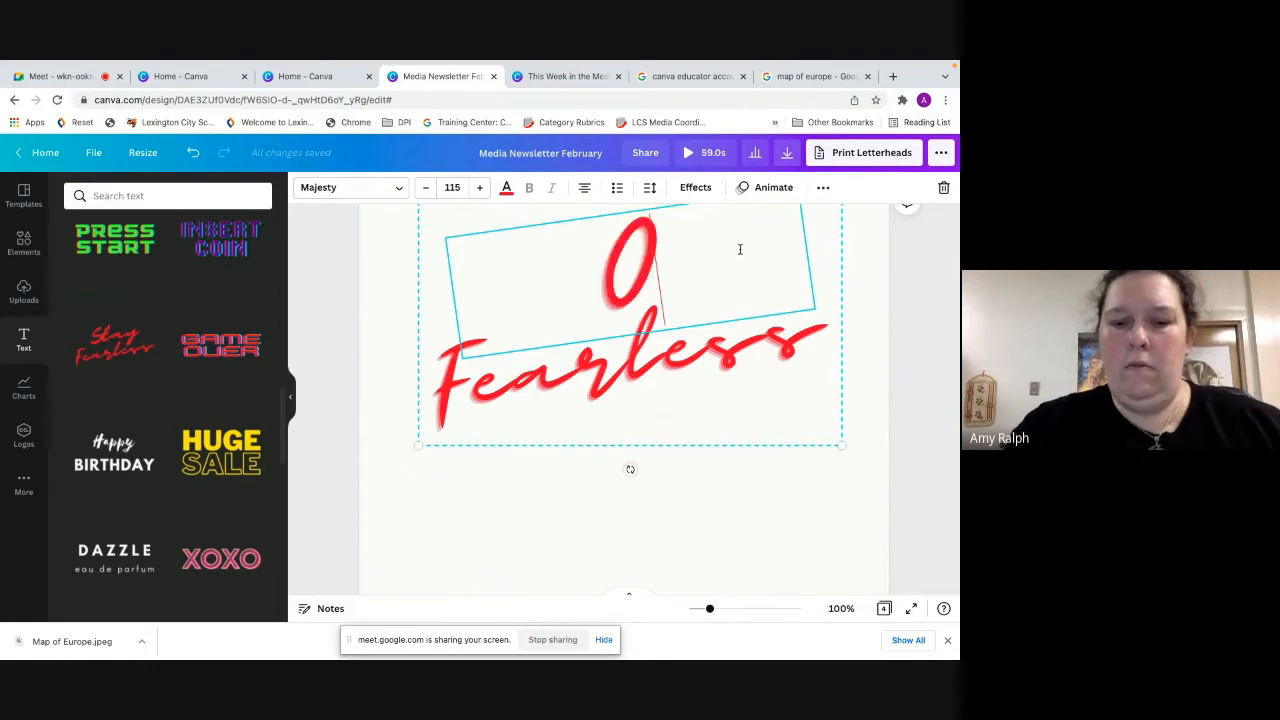
Replace the word "Fearless" in the red lettering with "News"
left_click(801, 338)
key("BackSpace")
key("BackSpace")
key("BackSpace")
key("BackSpace")
key("BackSpace")
key("BackSpace")
key("BackSpace")
key("BackSpace")
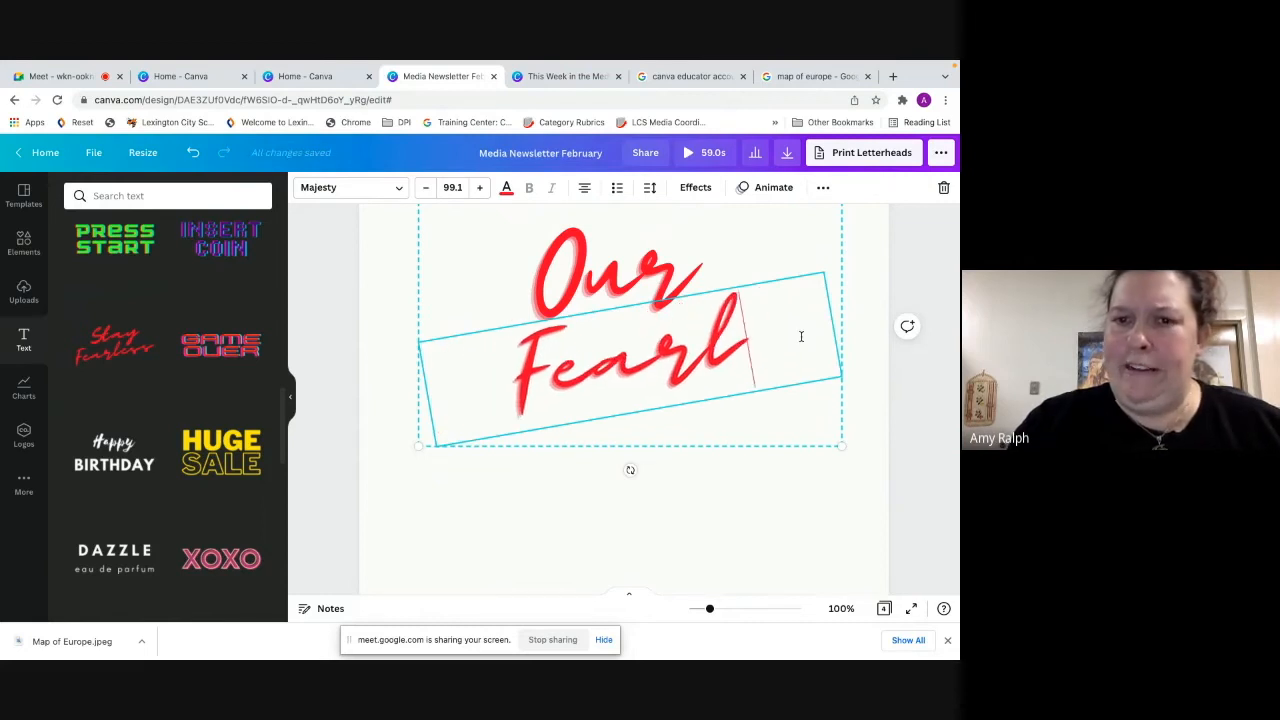
type("News")
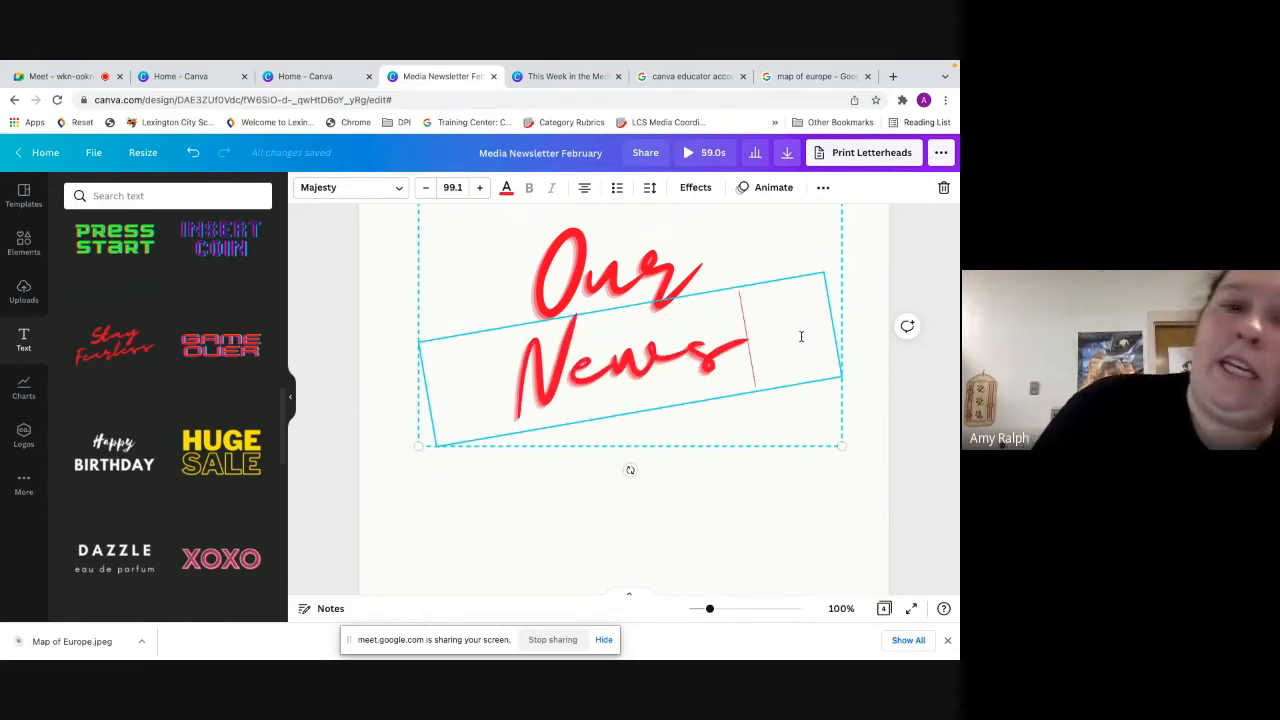
scroll(213, 375, "down", 10)
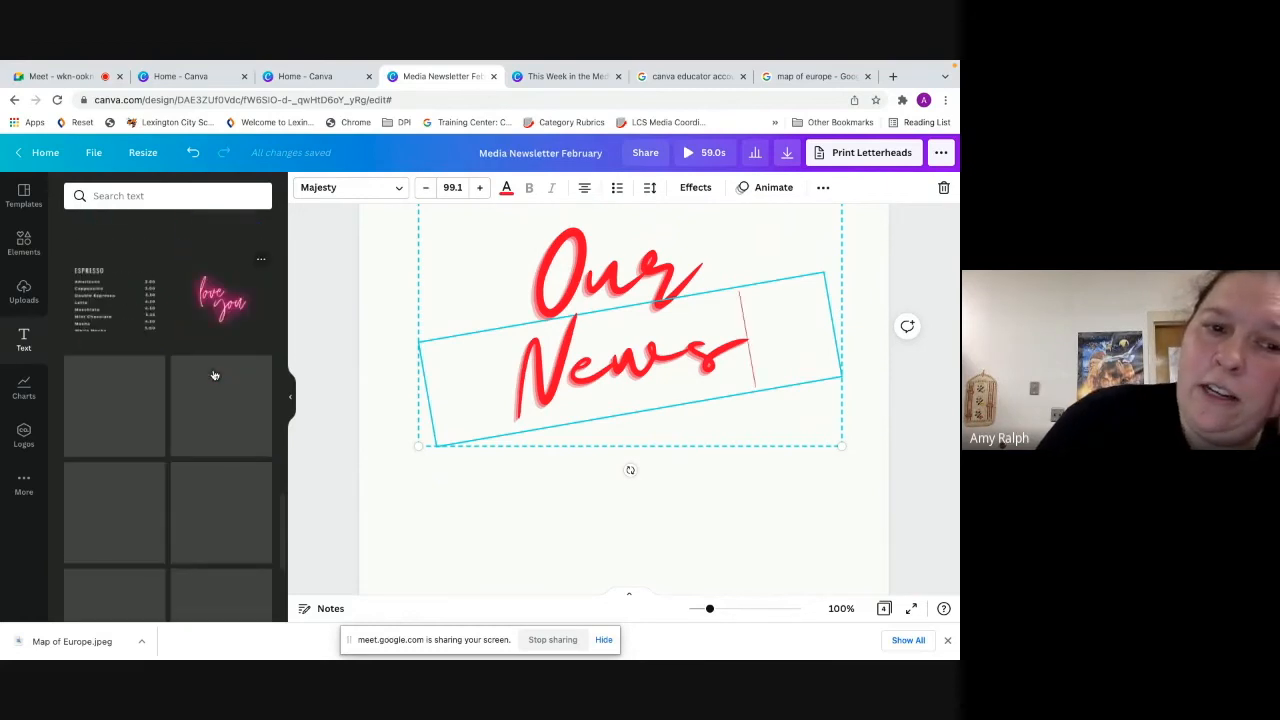
scroll(213, 375, "down", 1)
scroll(213, 375, "down", 1)
scroll(213, 375, "down", 3)
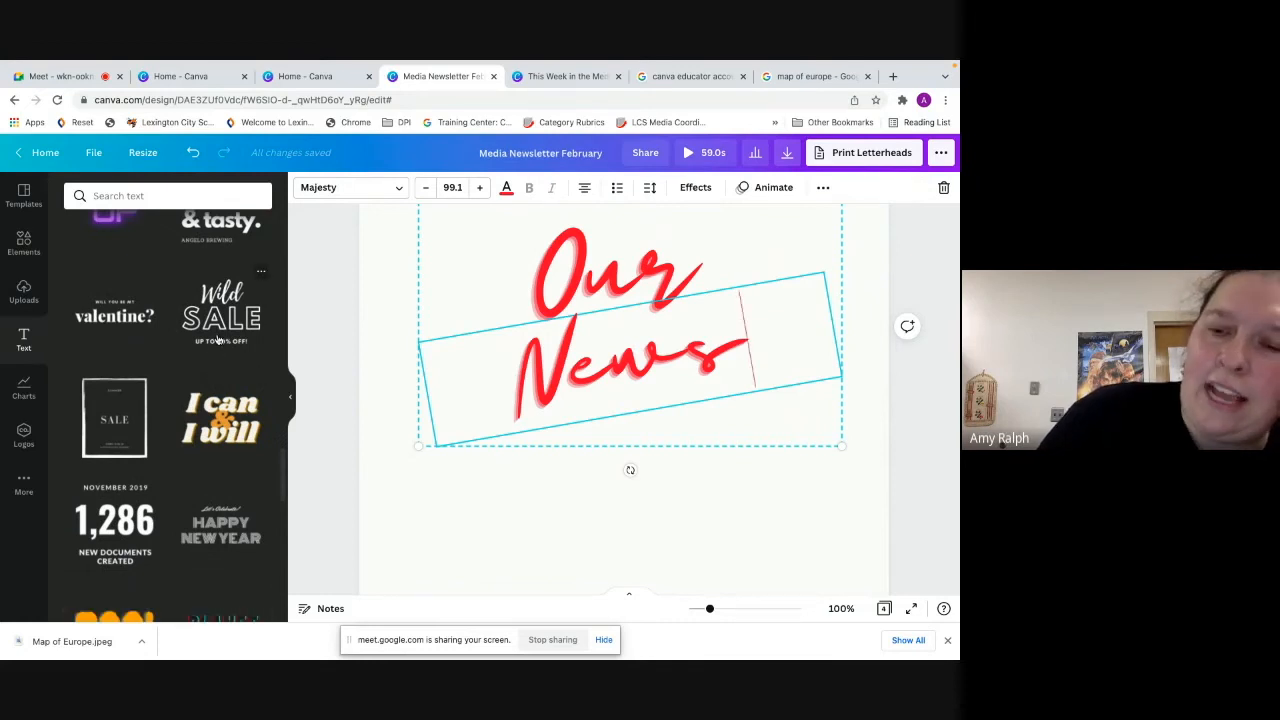
Shorten "News" to "New" and delete the "Our" line of the red lettering on page 1
key("BackSpace")
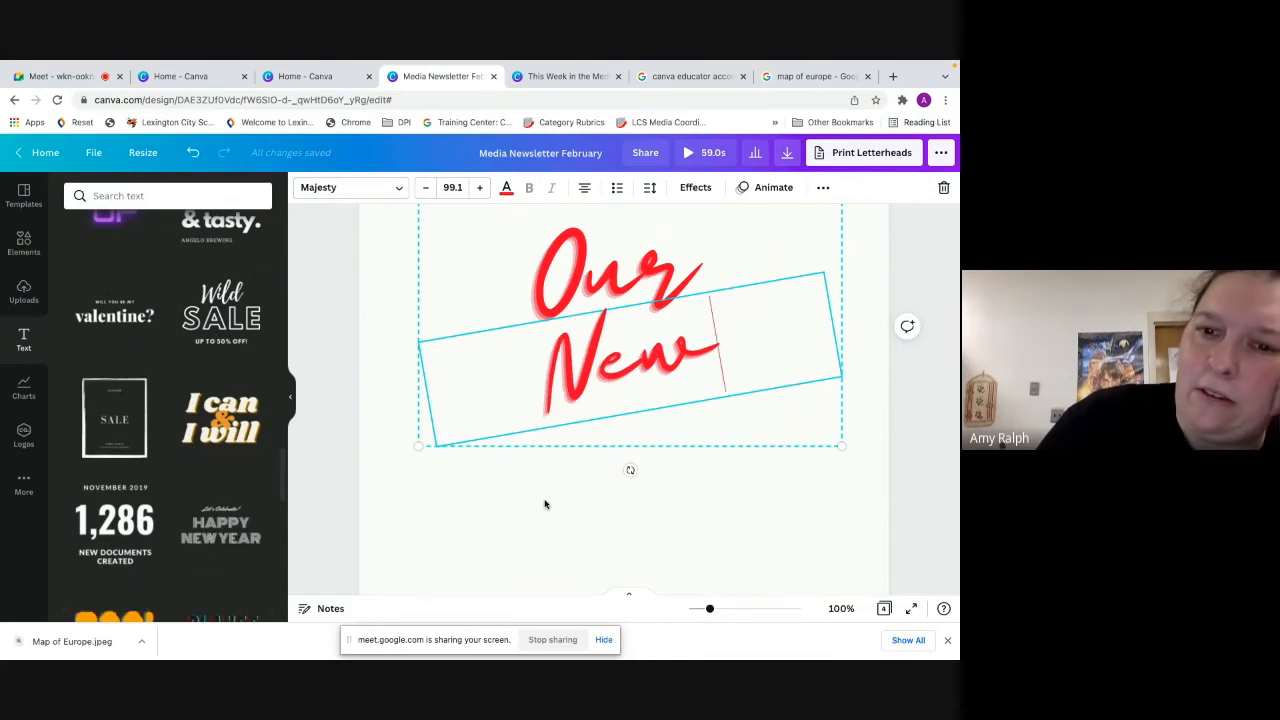
scroll(625, 494, "up", 2)
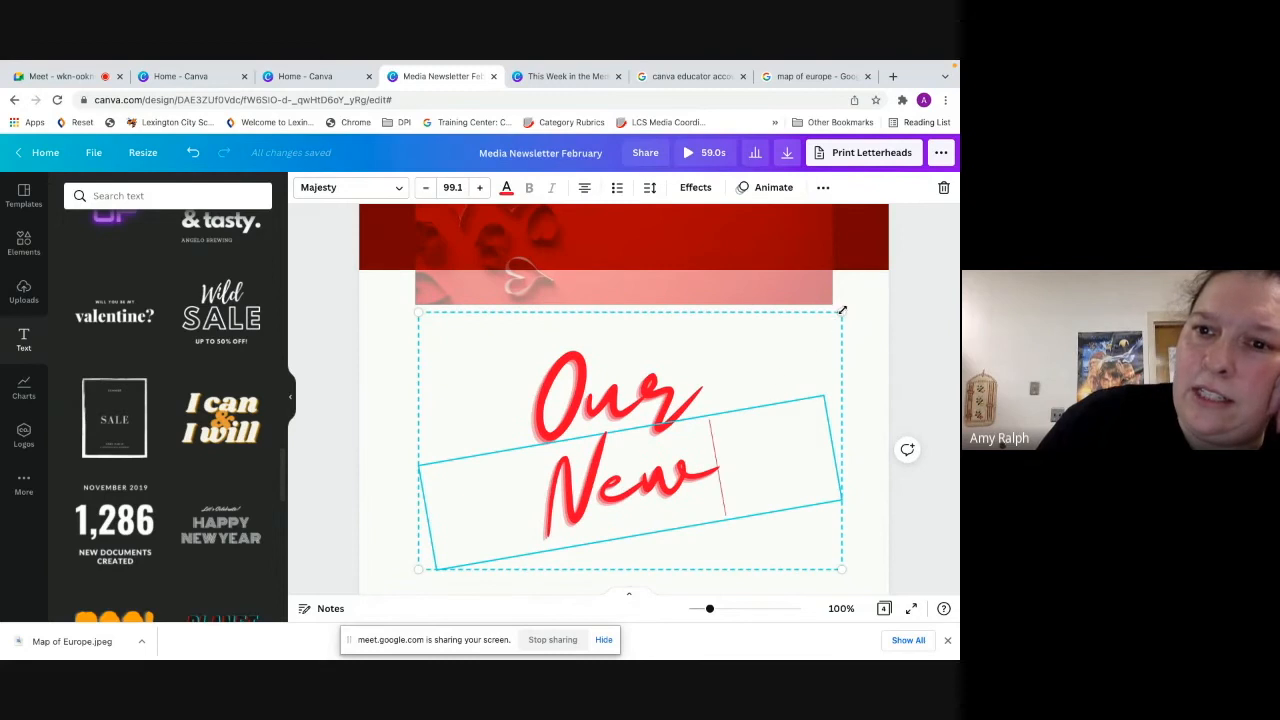
left_click(753, 316)
left_click(558, 388)
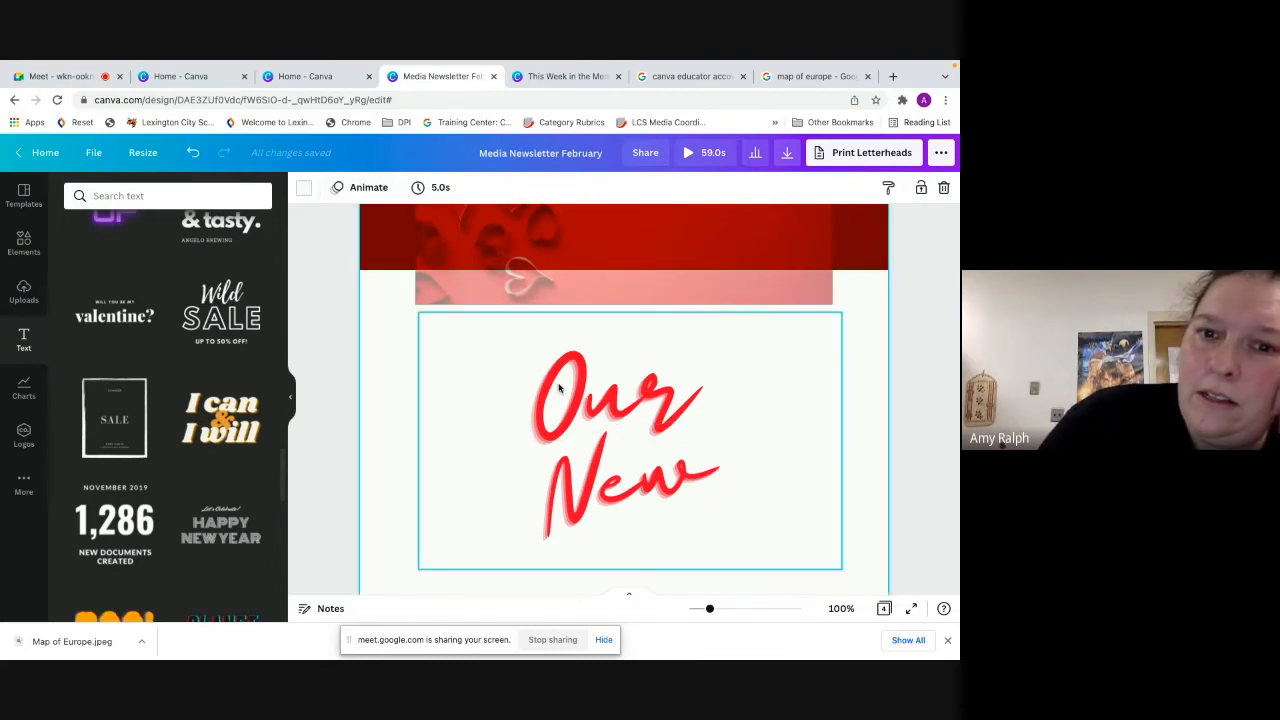
left_click(558, 388)
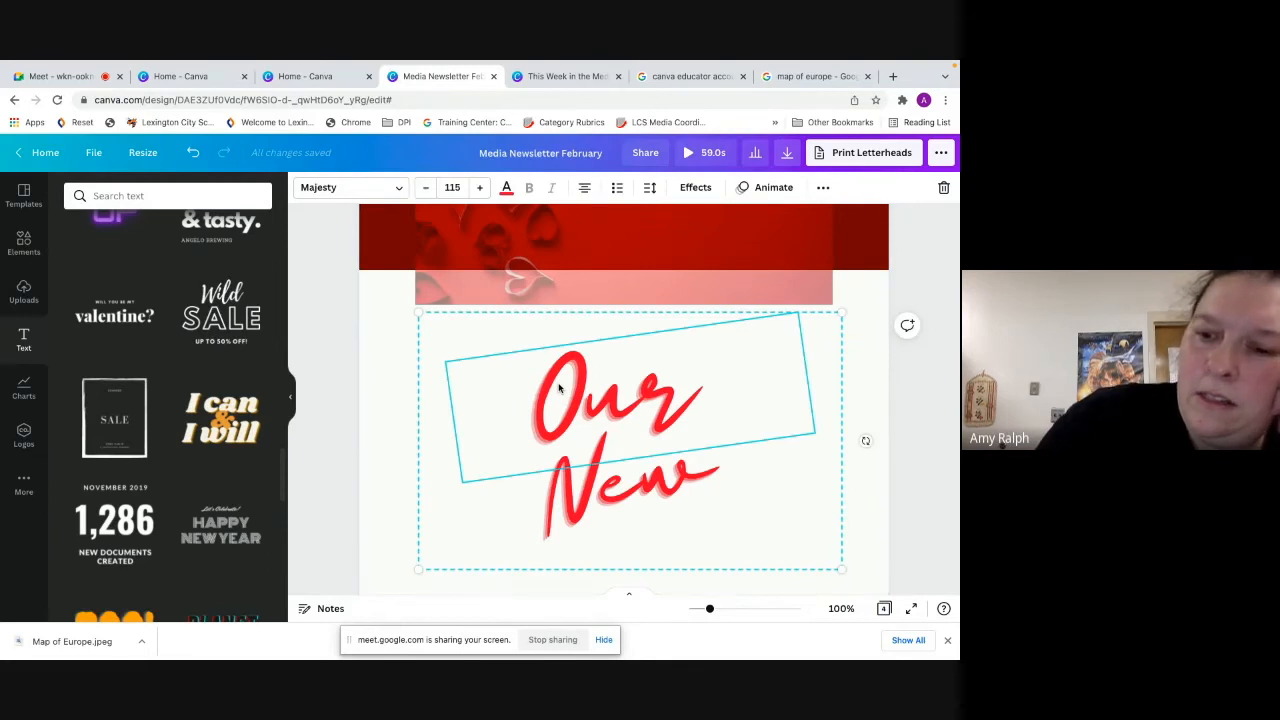
key("Delete")
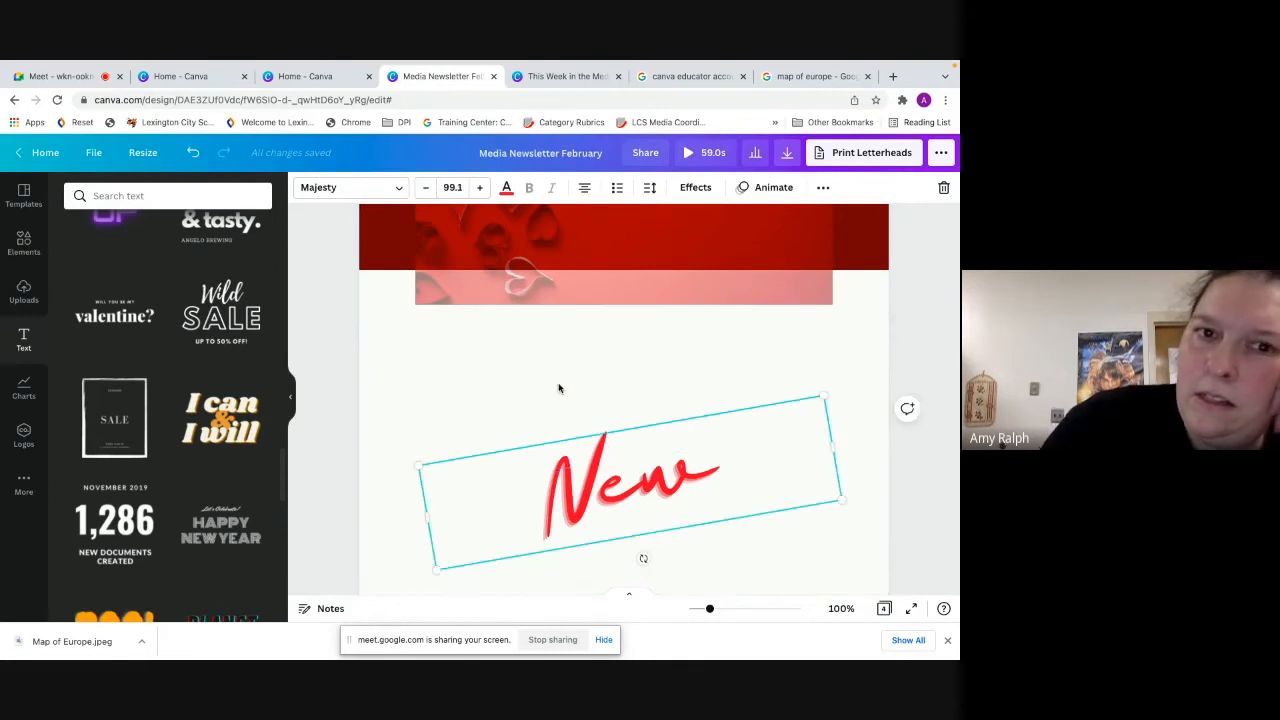
Undo all the edits to the red lettering on page 1 as well as its insertion
left_click(192, 154)
left_click(191, 155)
left_click(191, 155)
left_click(191, 155)
left_click(191, 155)
left_click(191, 155)
left_click(191, 155)
left_click(191, 155)
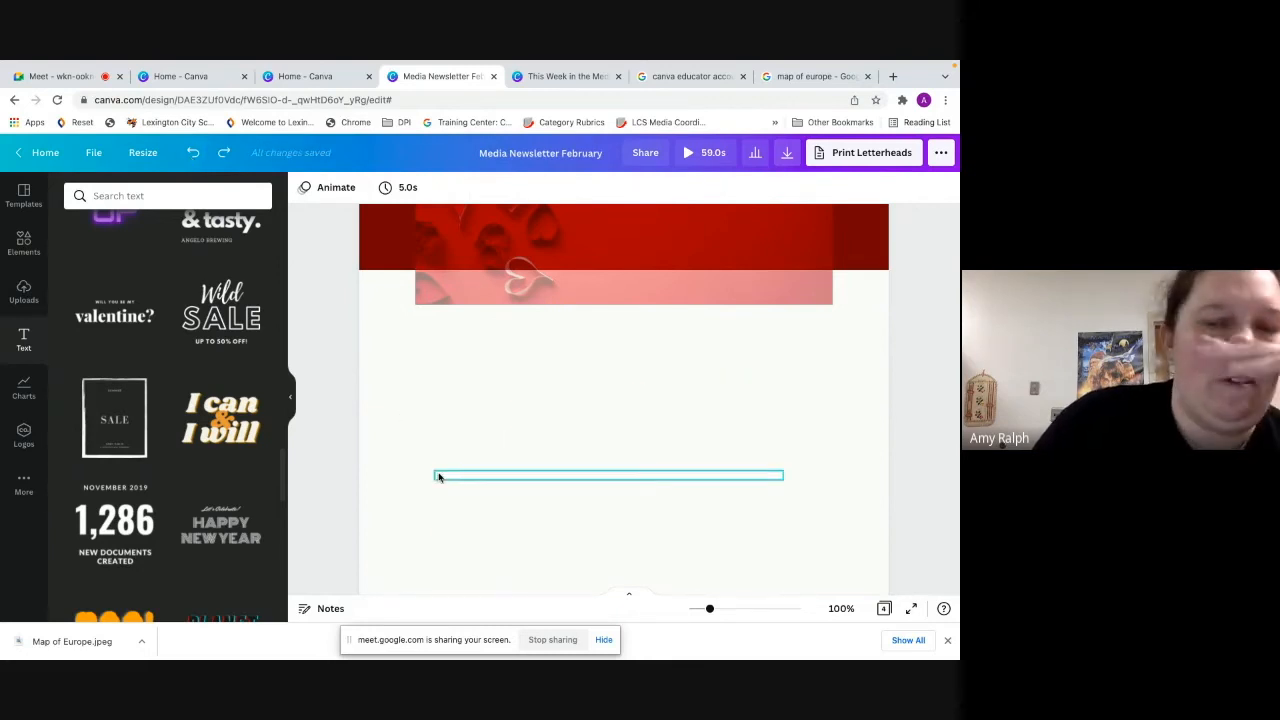
Add a default heading text box to the blank area below the header photo on page 1
scroll(494, 446, "down", 5)
scroll(494, 448, "up", 5)
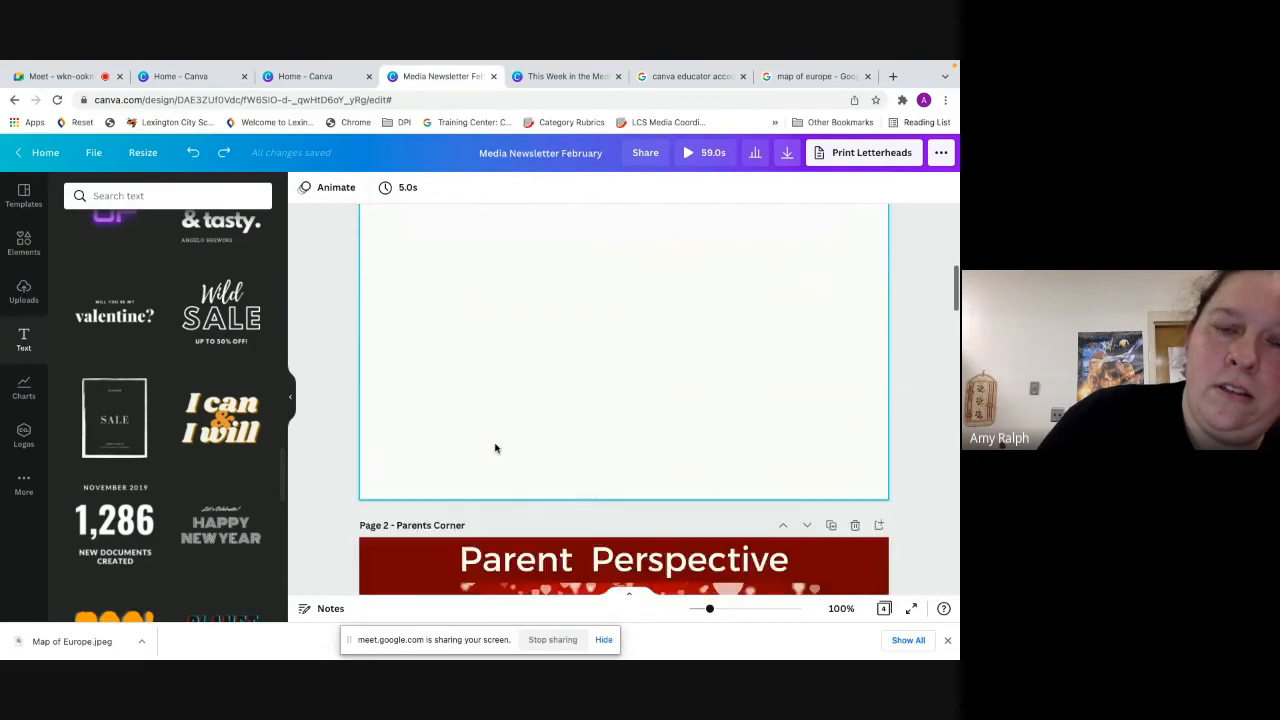
left_click(503, 425)
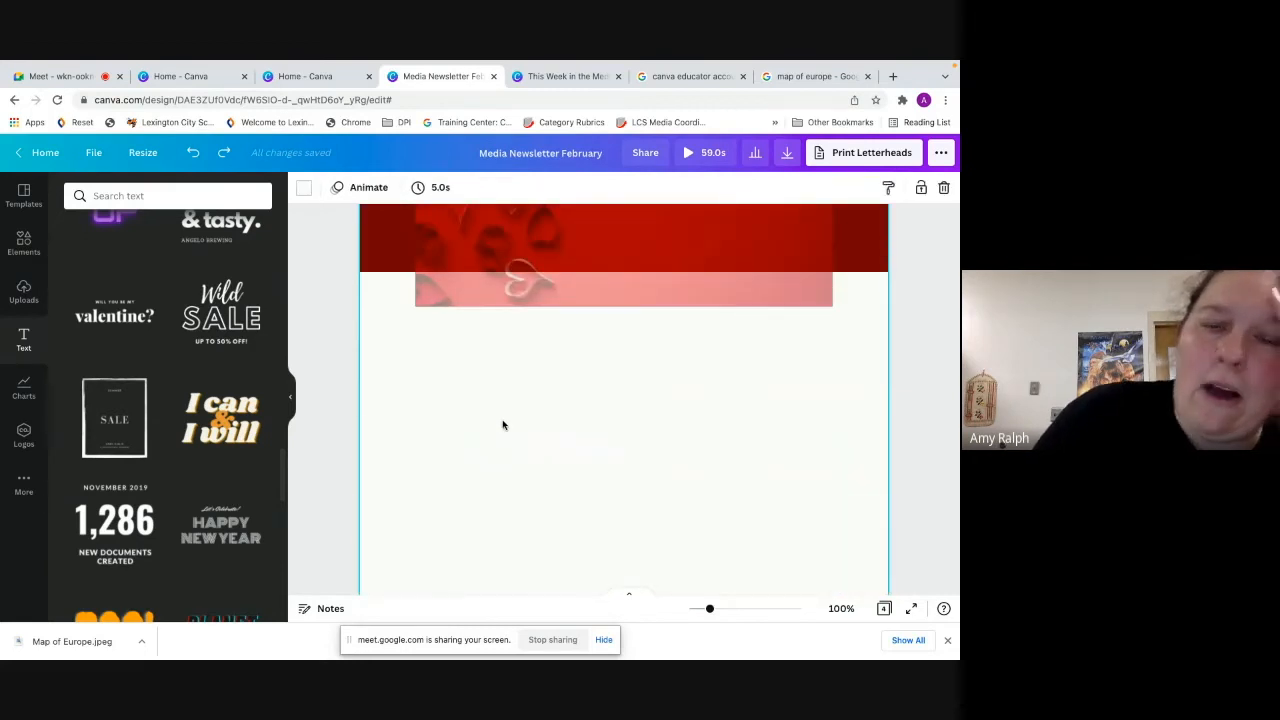
scroll(304, 339, "up", 3)
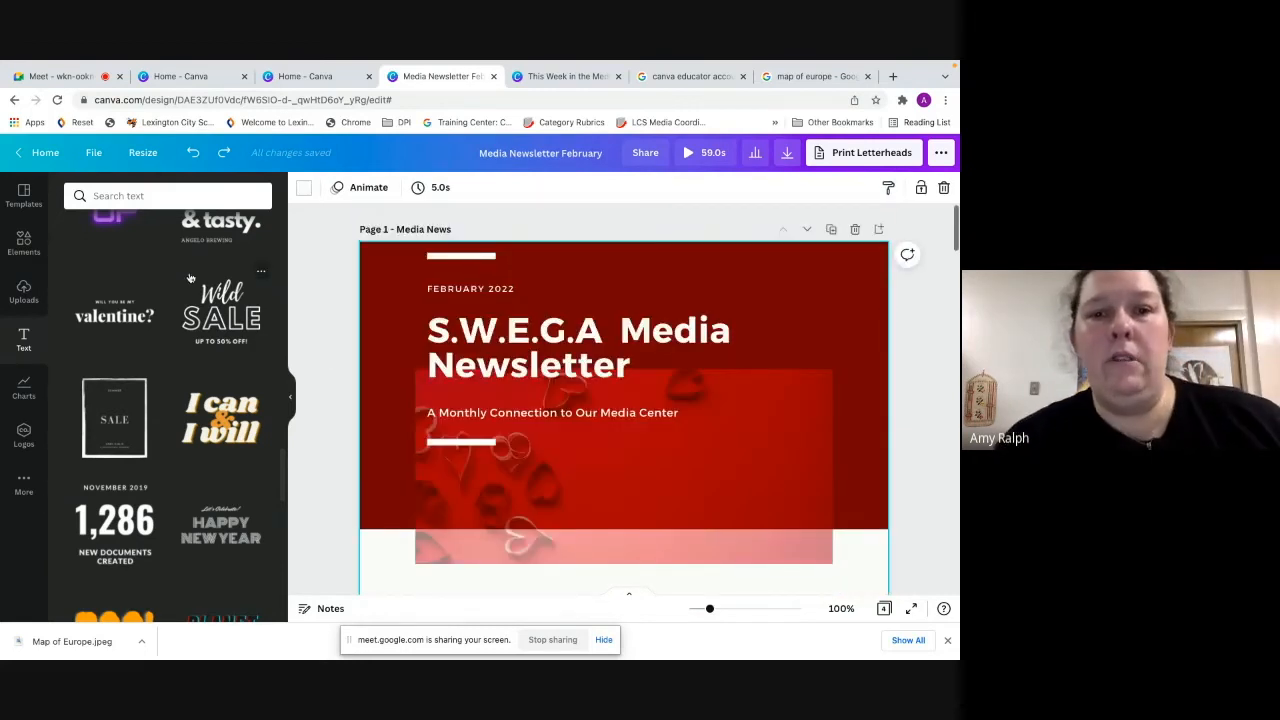
scroll(503, 357, "down", 4)
scroll(124, 352, "up", 4)
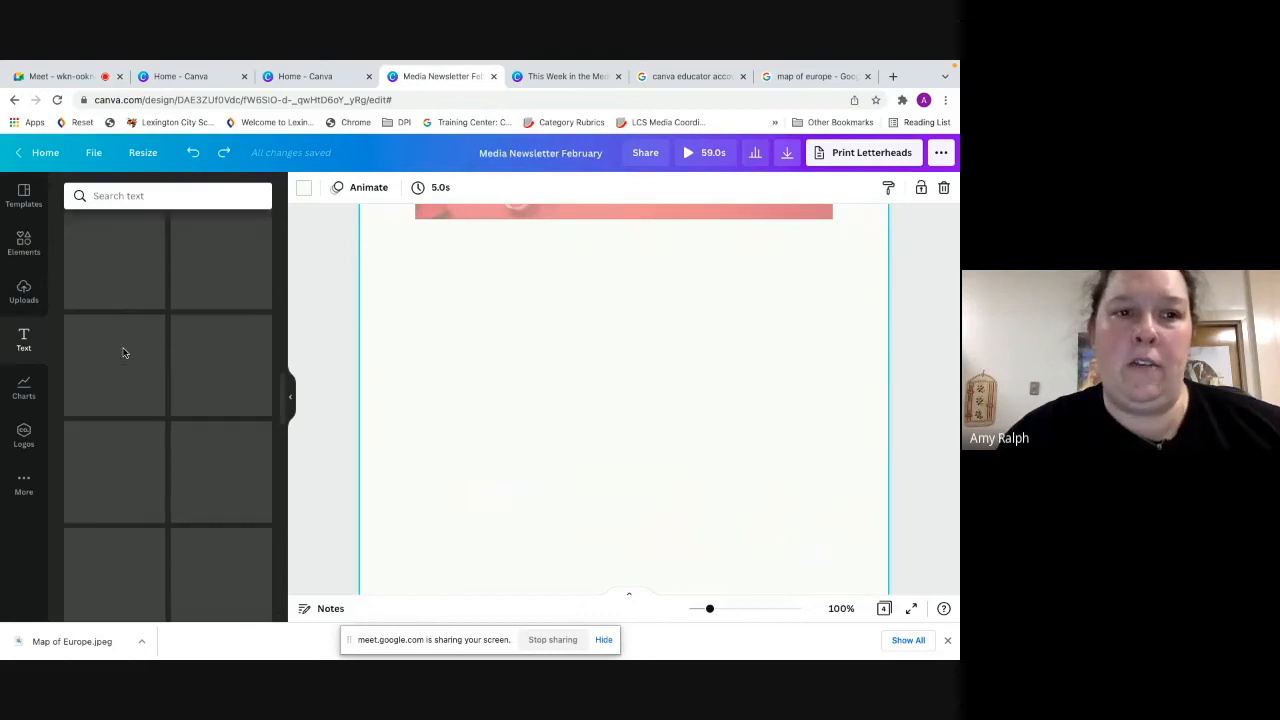
scroll(124, 352, "up", 5)
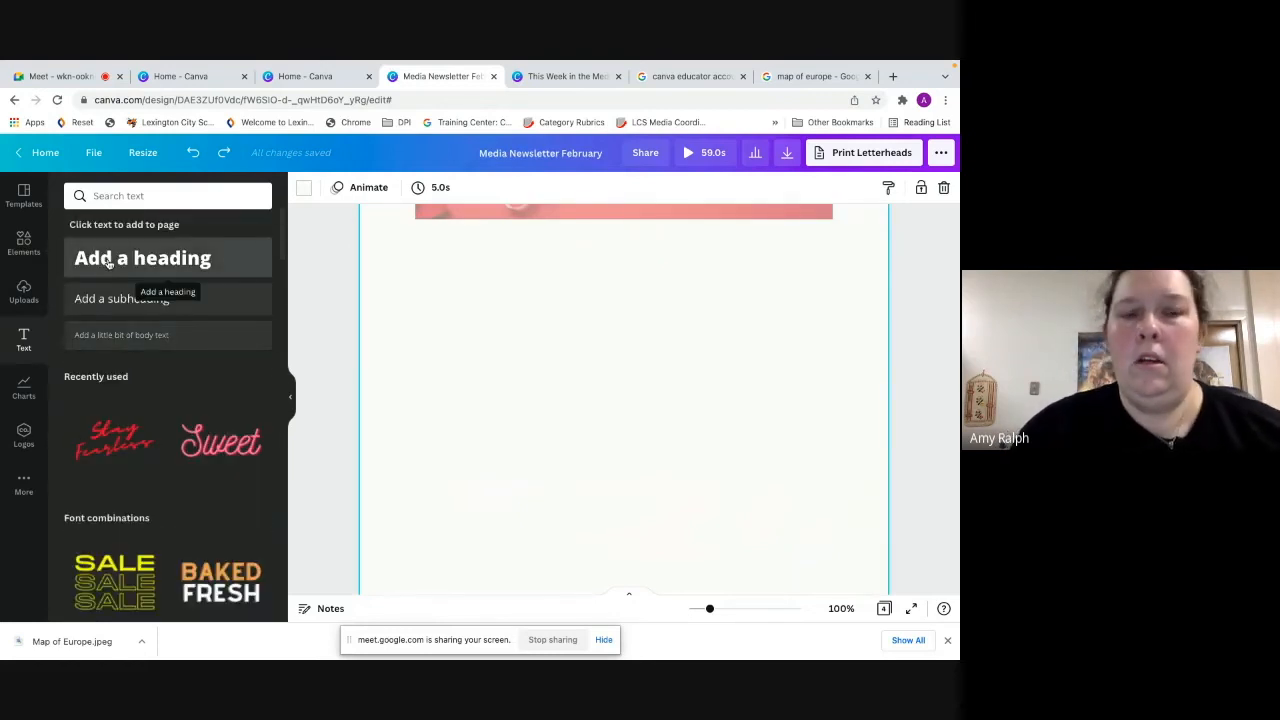
left_click(108, 262)
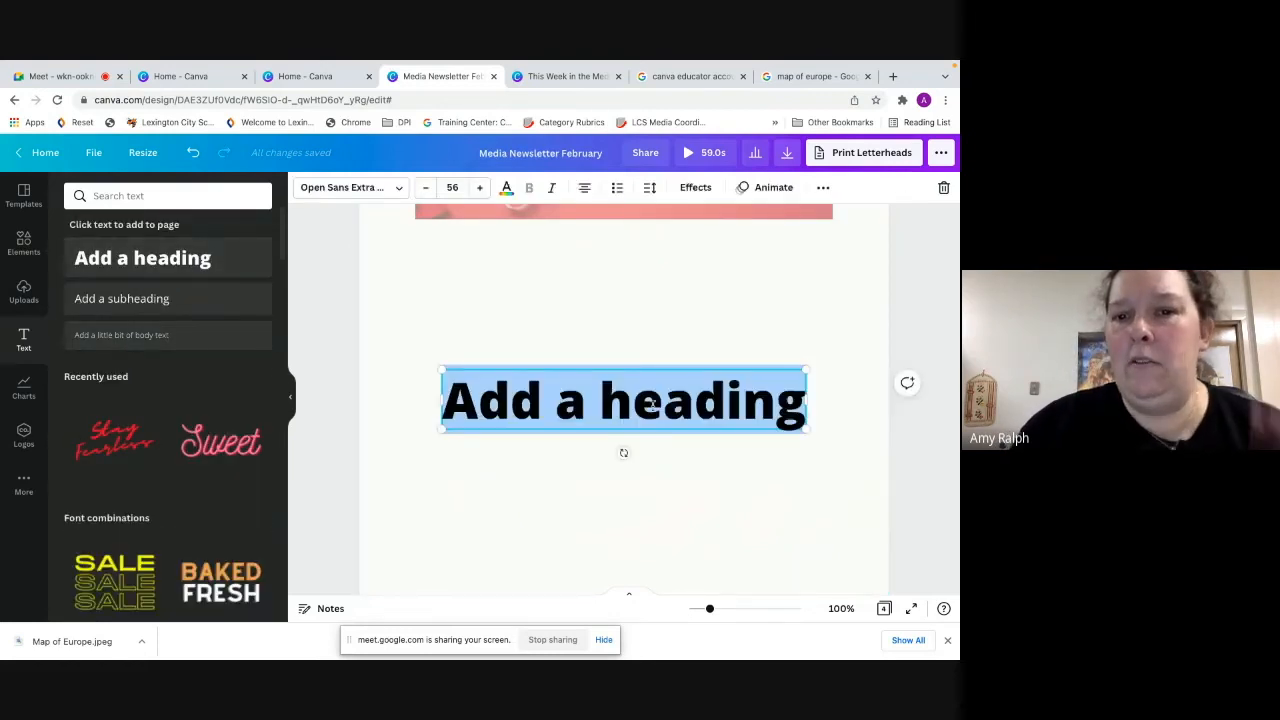
Replace the placeholder text of the new heading on page 1 with "Media Center News"
left_click(800, 398)
key("BackSpace")
key("BackSpace")
key("BackSpace")
key("BackSpace")
key("BackSpace")
key("BackSpace")
key("BackSpace")
key("BackSpace")
key("BackSpace")
key("BackSpace")
key("BackSpace")
key("BackSpace")
key("BackSpace")
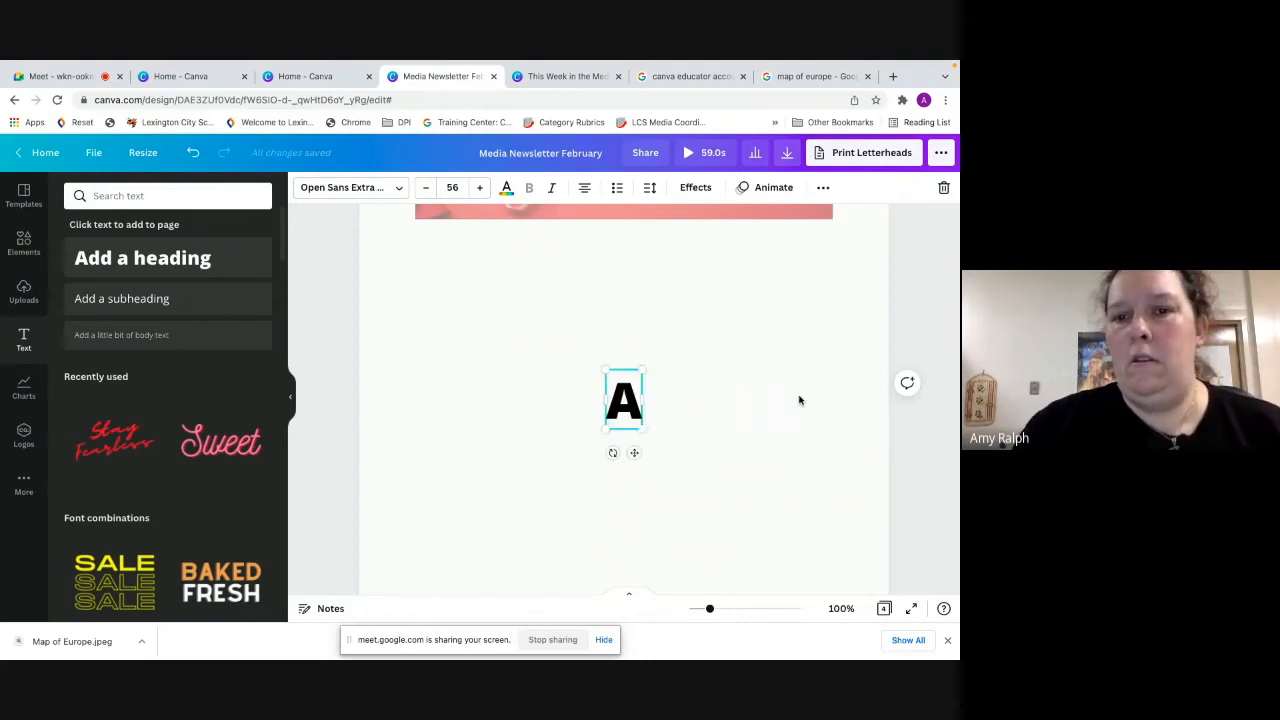
type("Media")
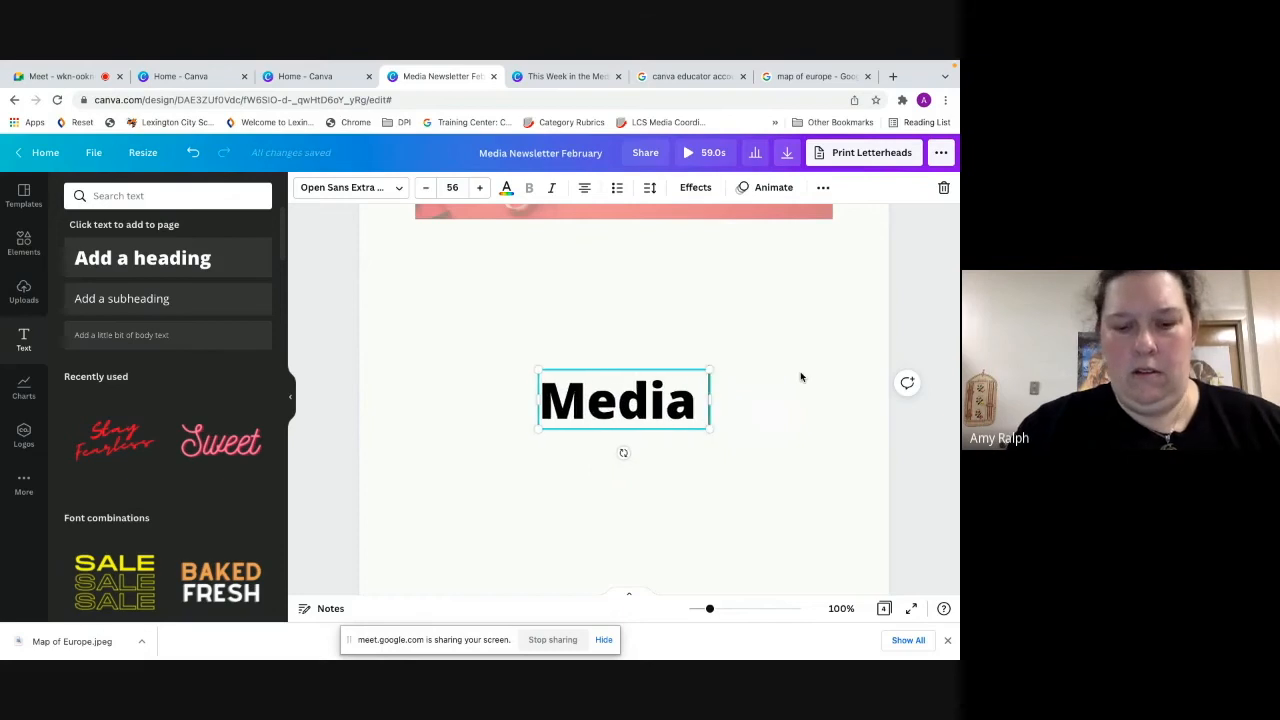
type(" Center ")
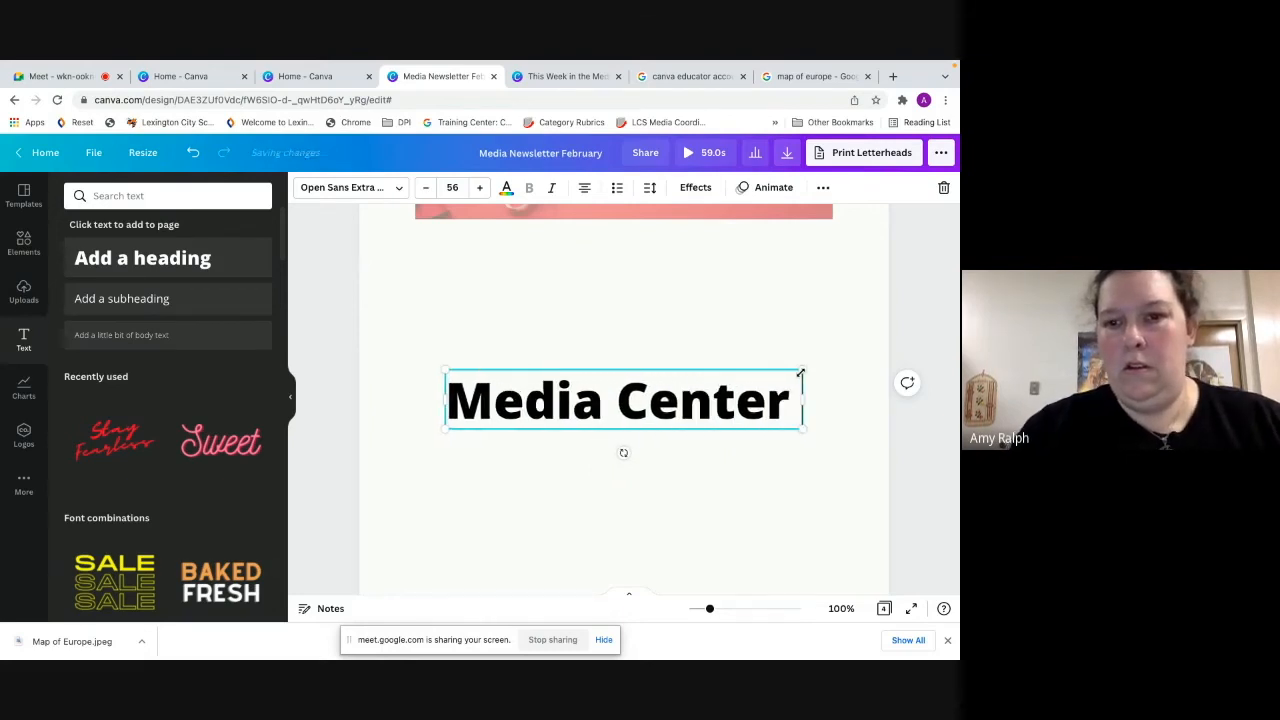
type("News")
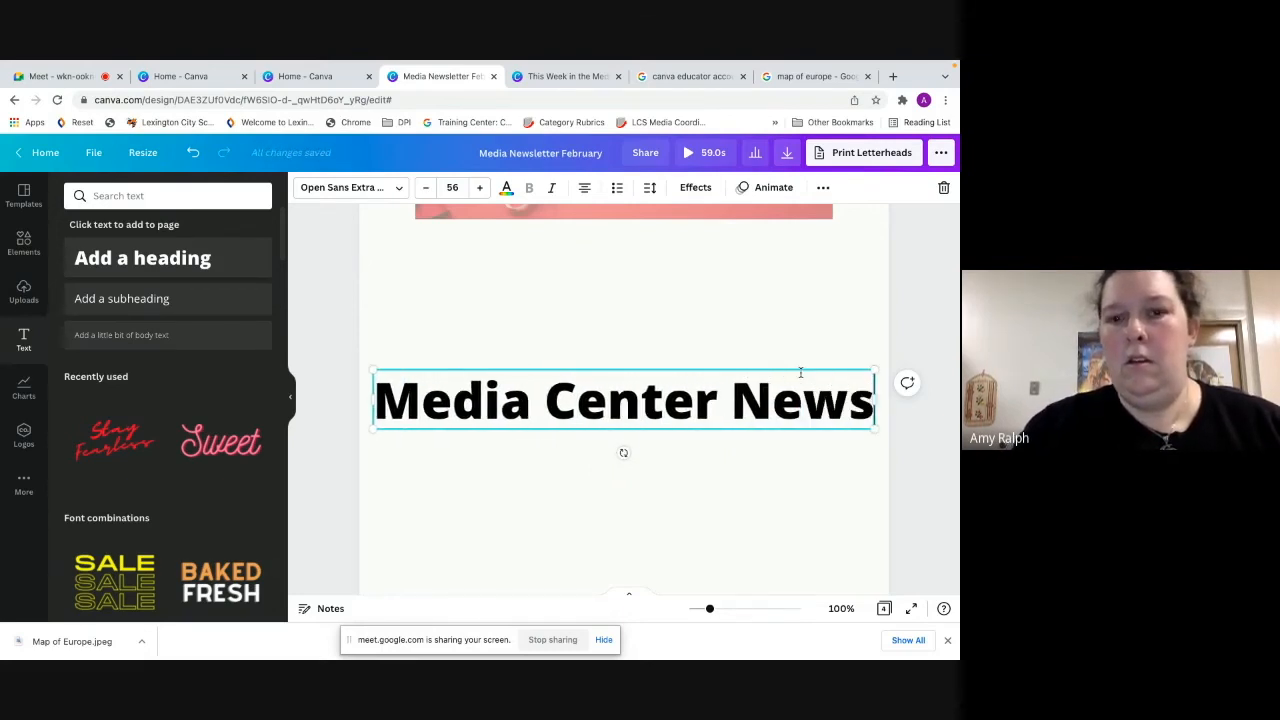
Check the font and size of the existing "Open Checkout Times" heading on the Teacher Tips page
scroll(786, 492, "down", 5)
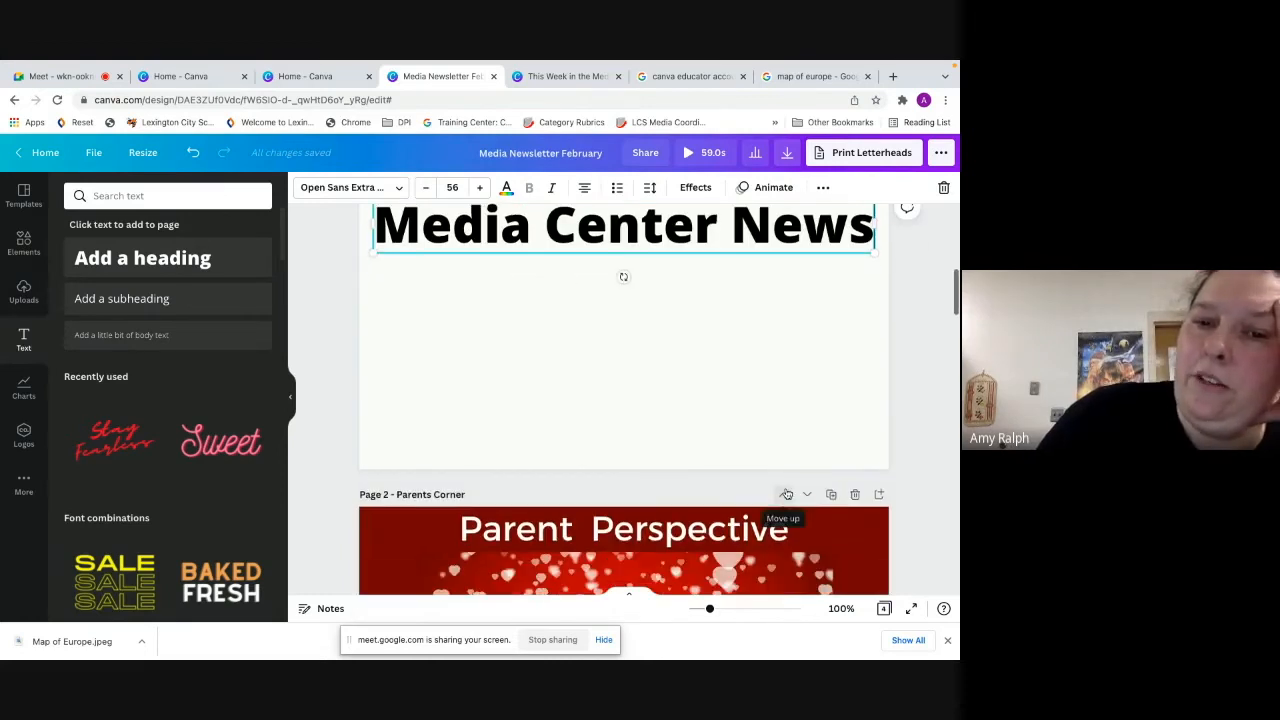
scroll(786, 492, "down", 5)
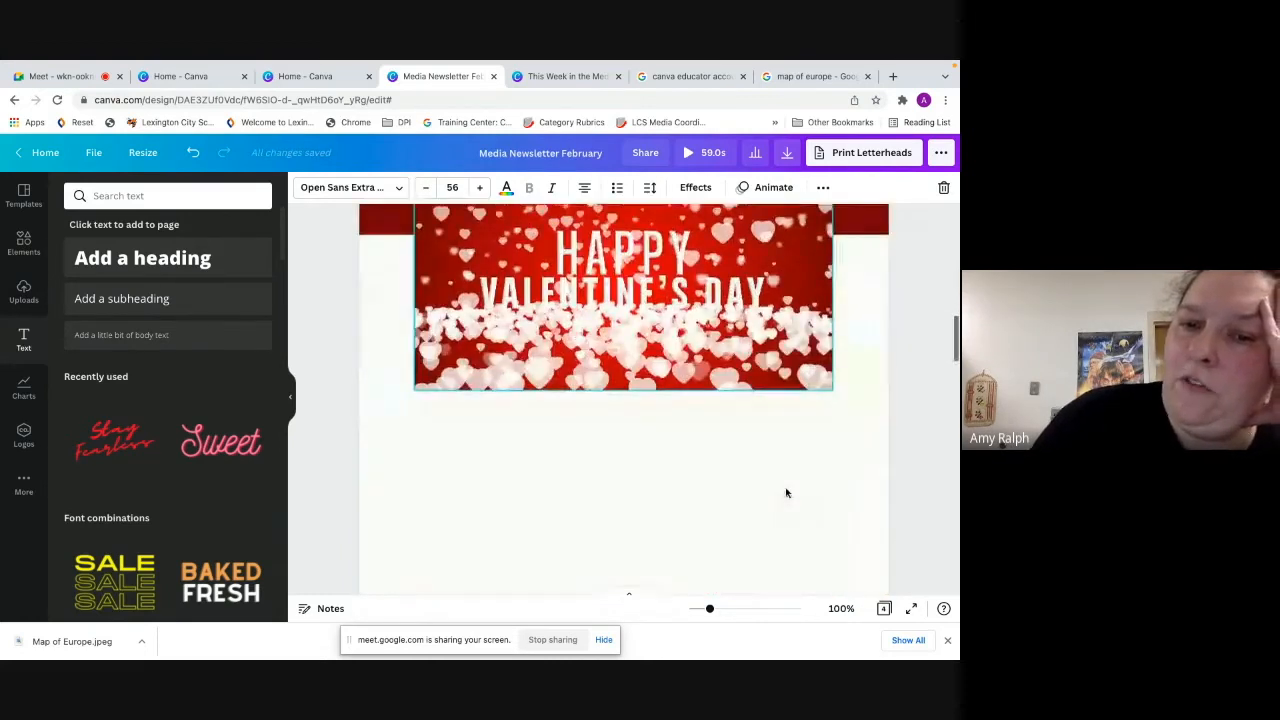
scroll(786, 490, "up", 8)
scroll(786, 490, "down", 2)
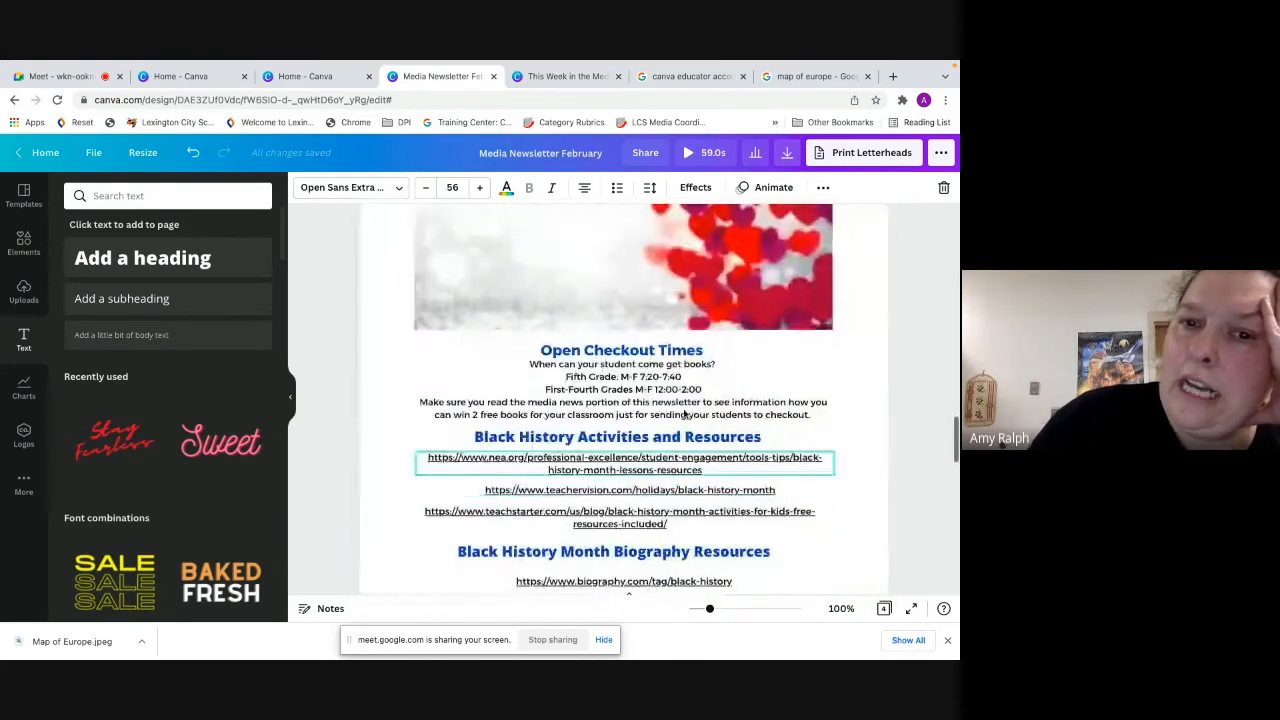
left_click(651, 354)
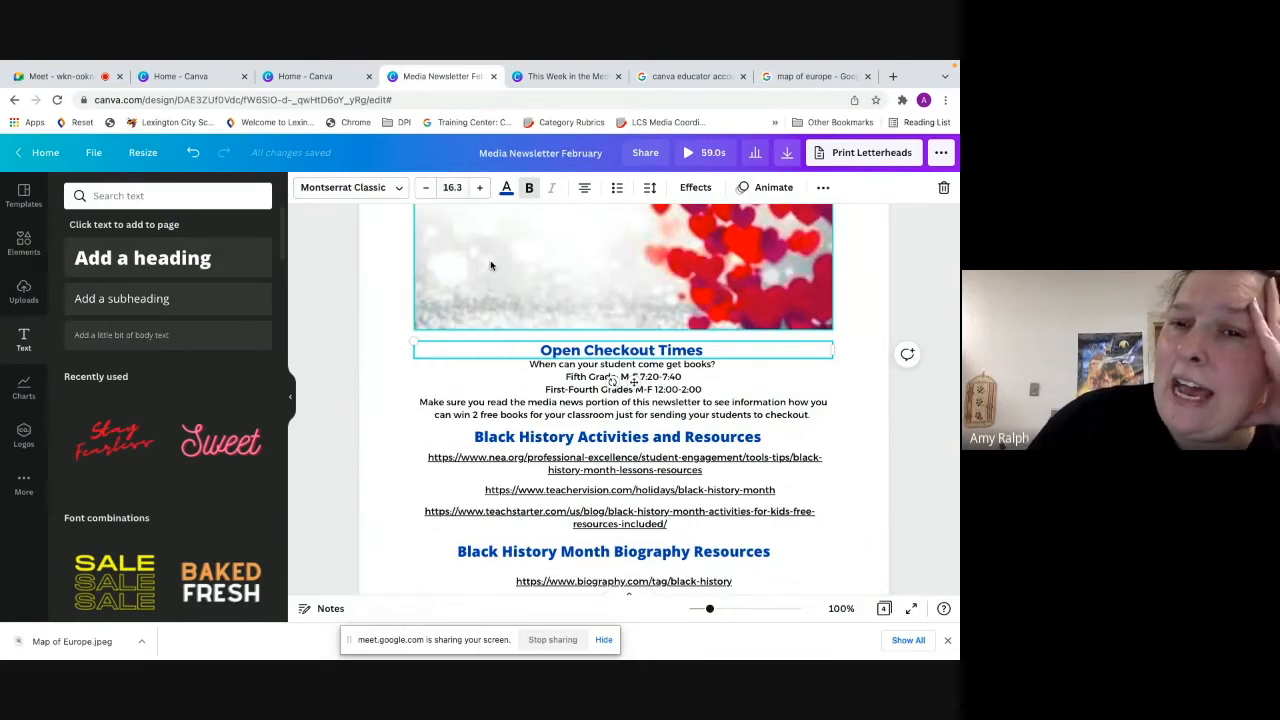
scroll(491, 265, "up", 15)
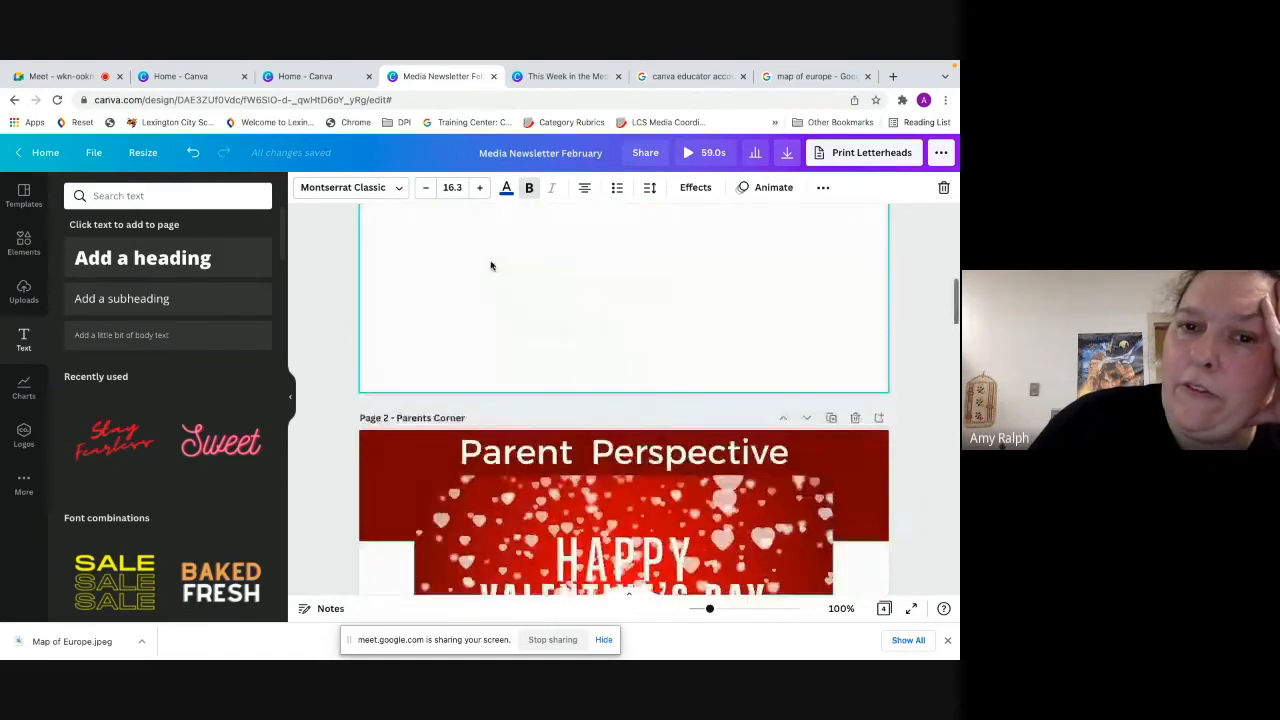
scroll(491, 265, "up", 5)
scroll(495, 500, "down", 1)
Set the "Media Center News" heading to the Montserrat Classic font at size 16.3
left_click(491, 496)
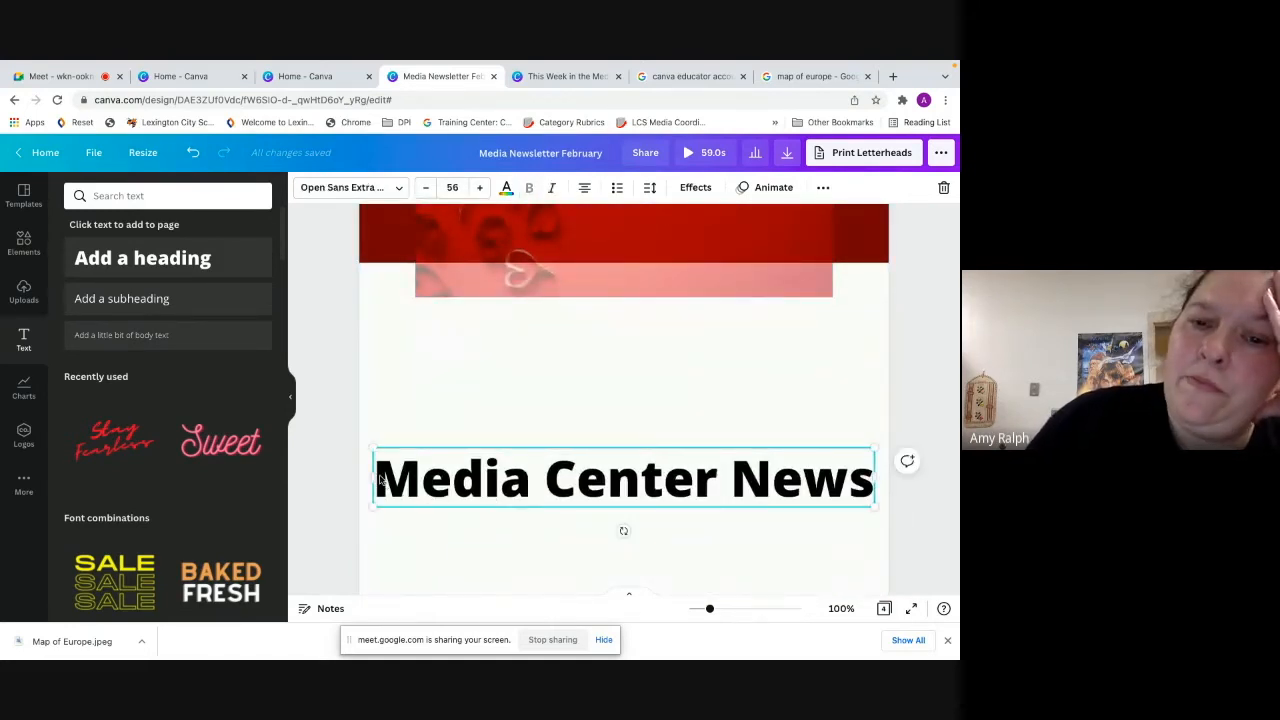
left_click(391, 190)
left_click(218, 231)
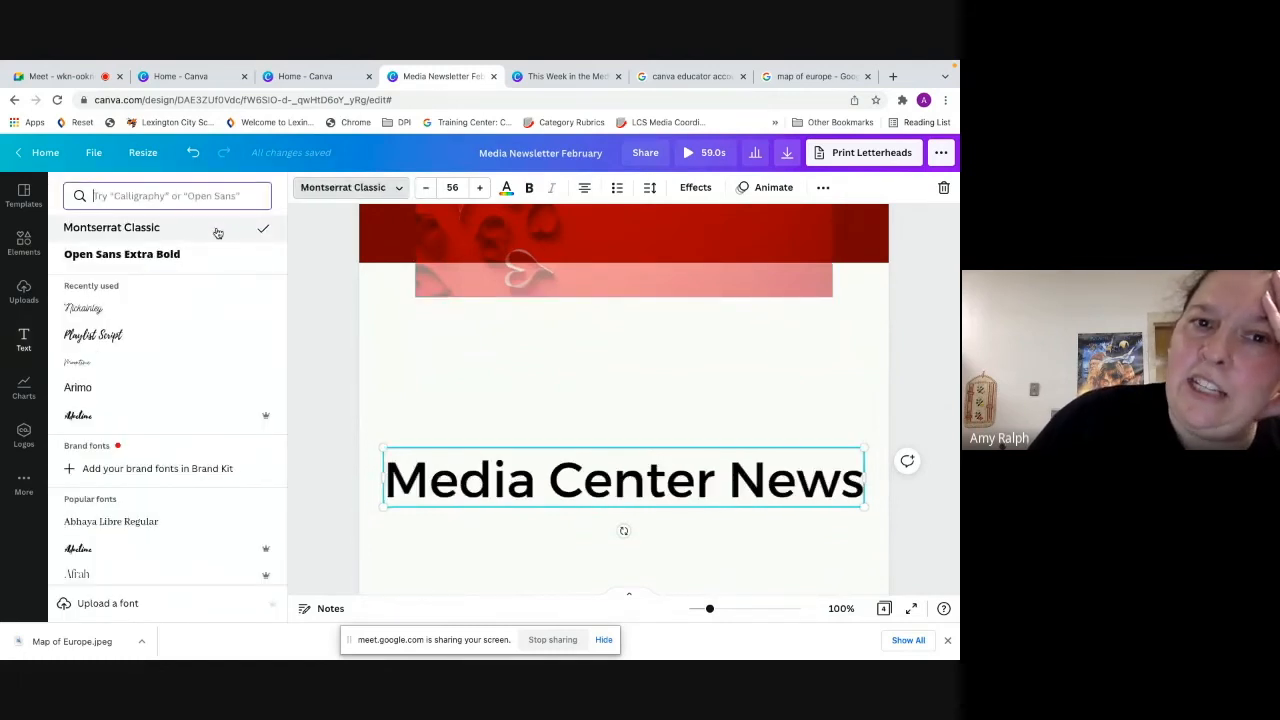
left_click(455, 187)
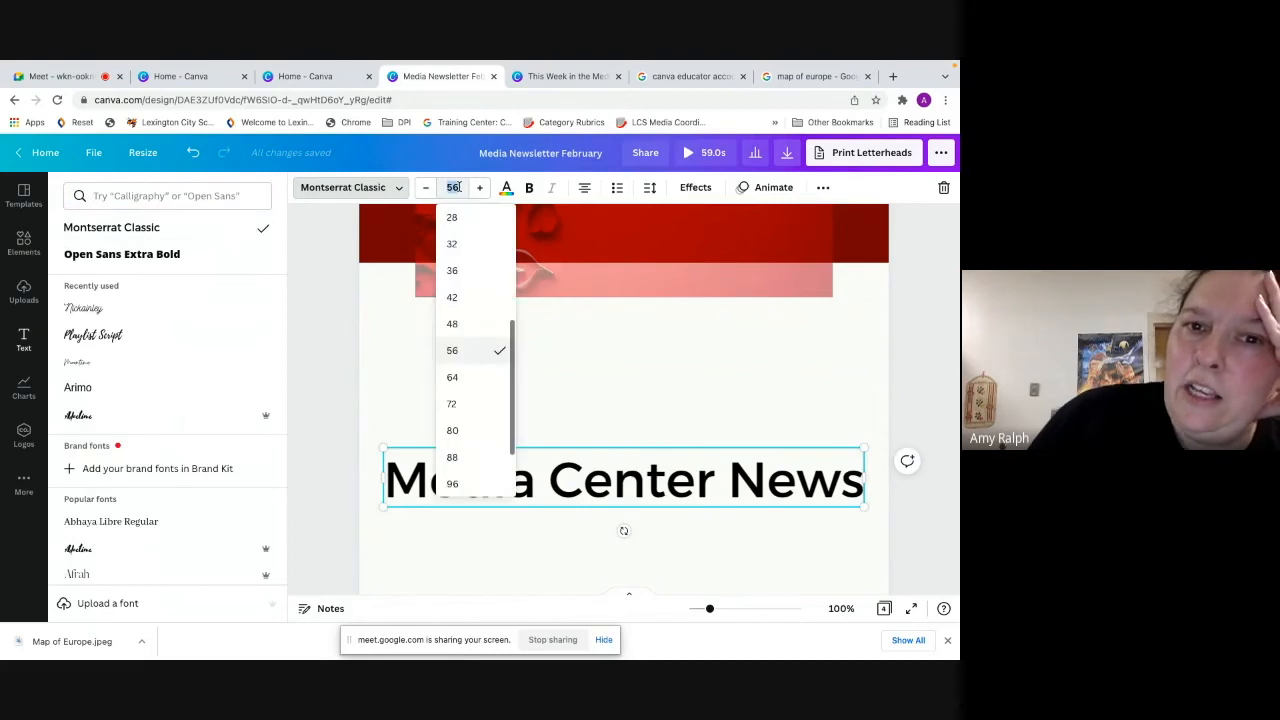
type("16.3")
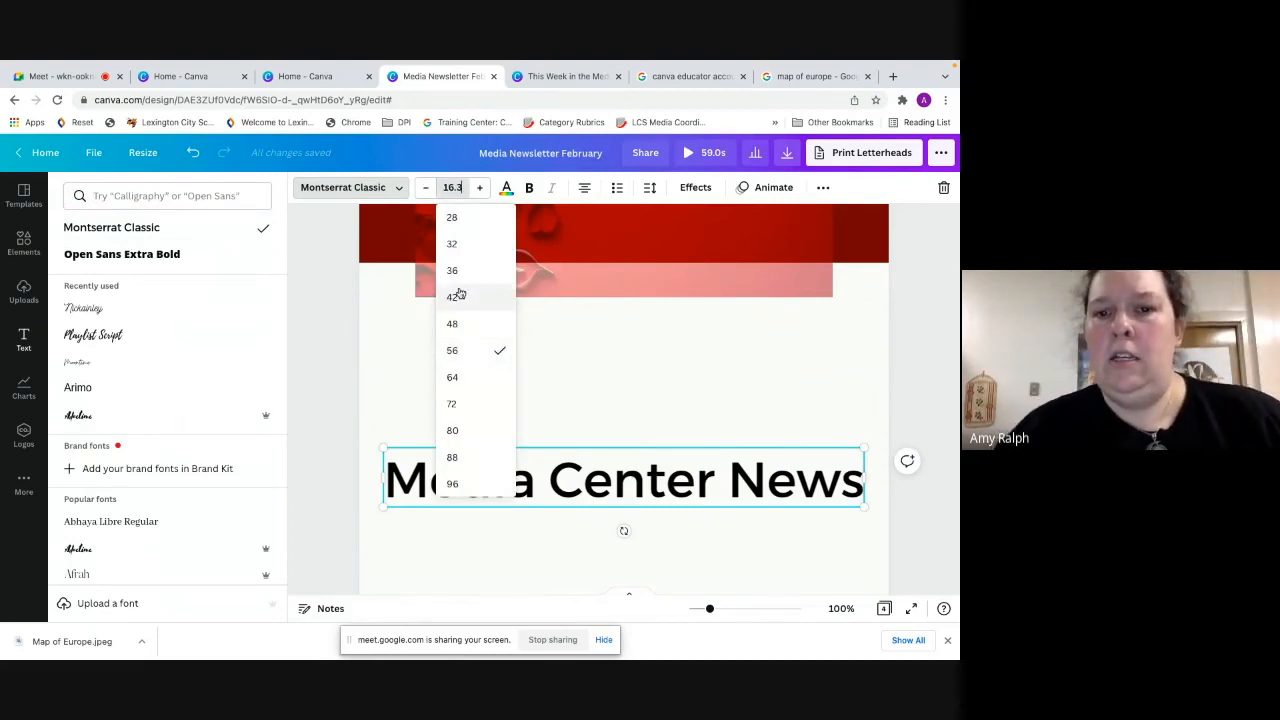
key("Return")
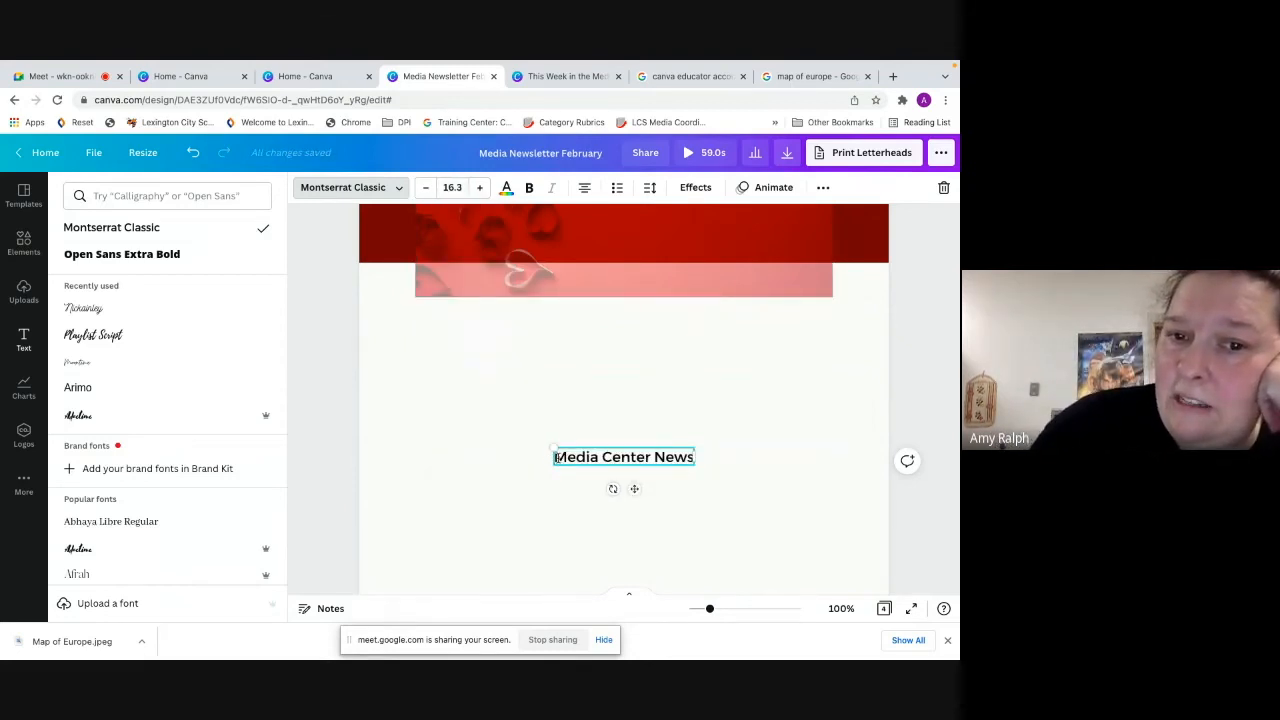
Recolor the "Media Center News" text bright red, using a color taken from the header photo
left_click_drag(556, 457, 694, 459)
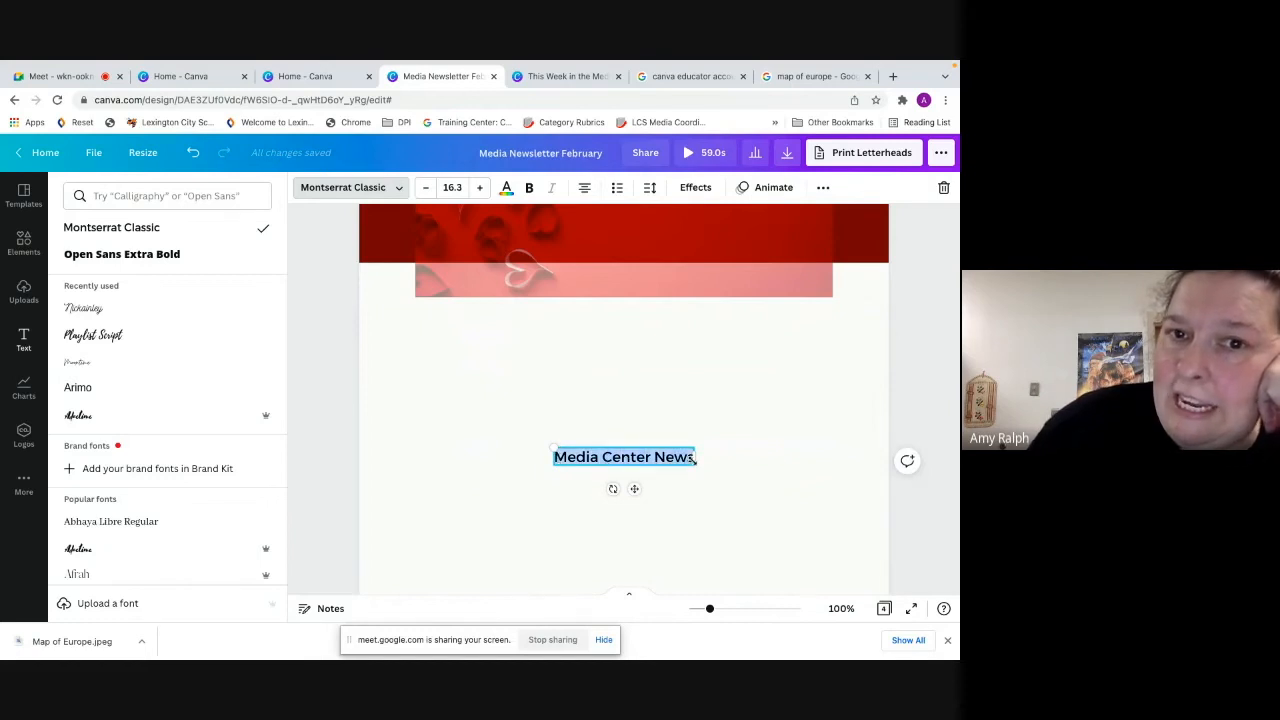
left_click(506, 189)
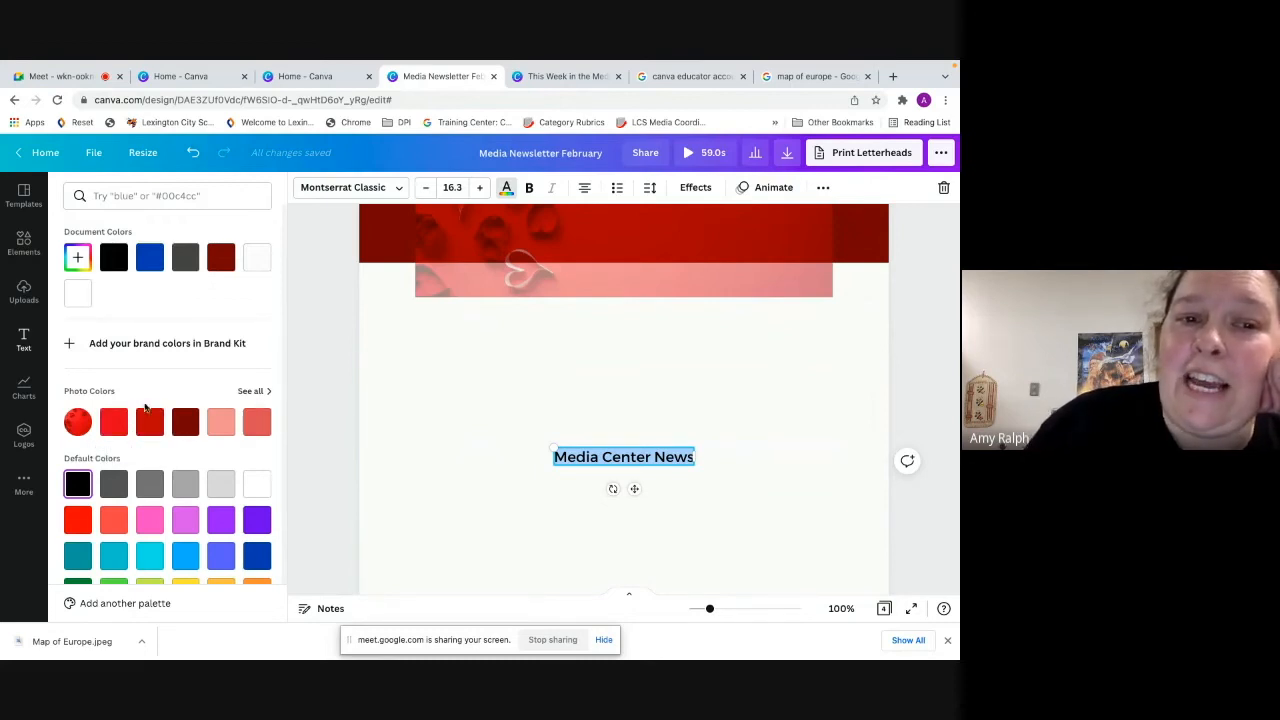
left_click(185, 422)
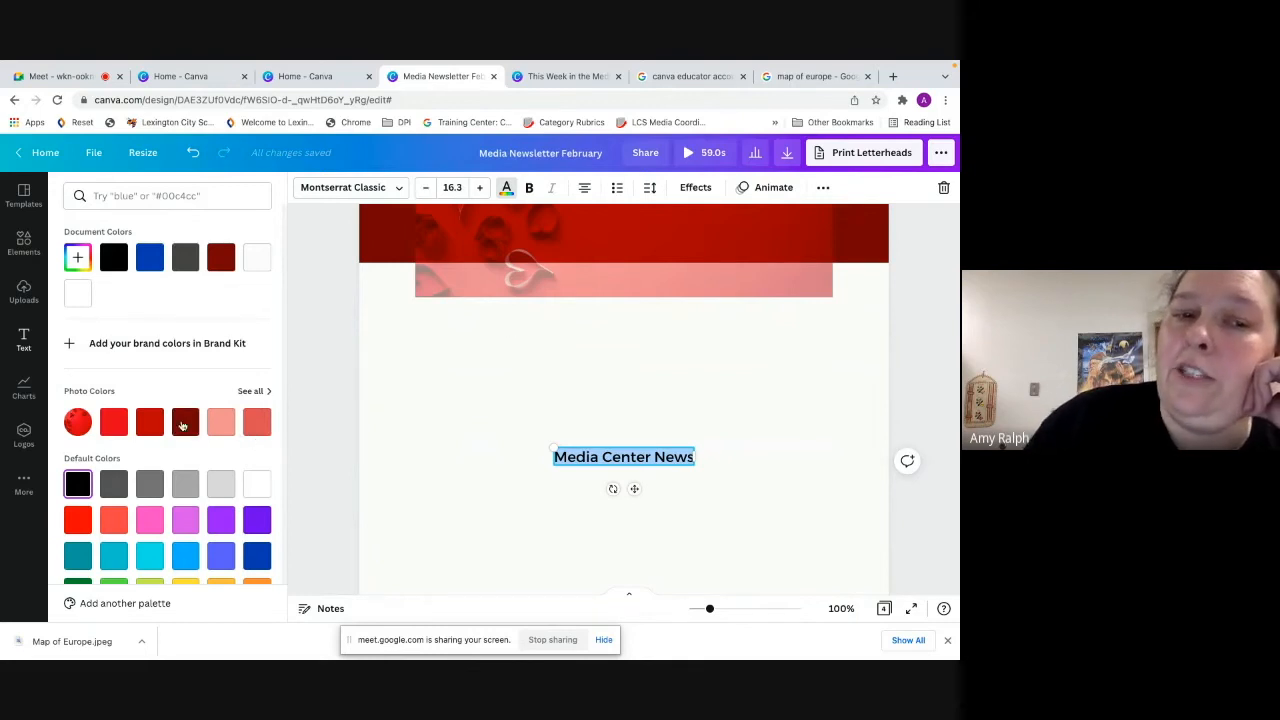
left_click(116, 424)
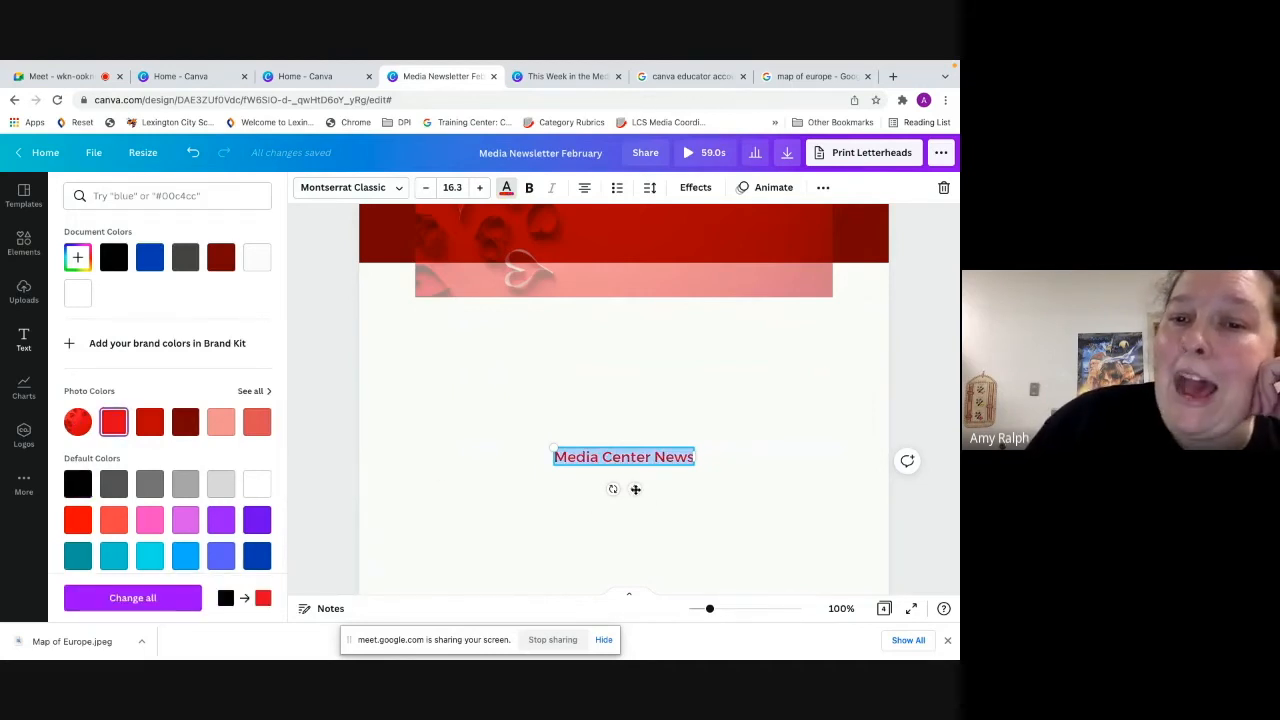
Move the "Media Center News" heading up so it sits centered just below the header photo on page 1
left_click_drag(634, 488, 635, 366)
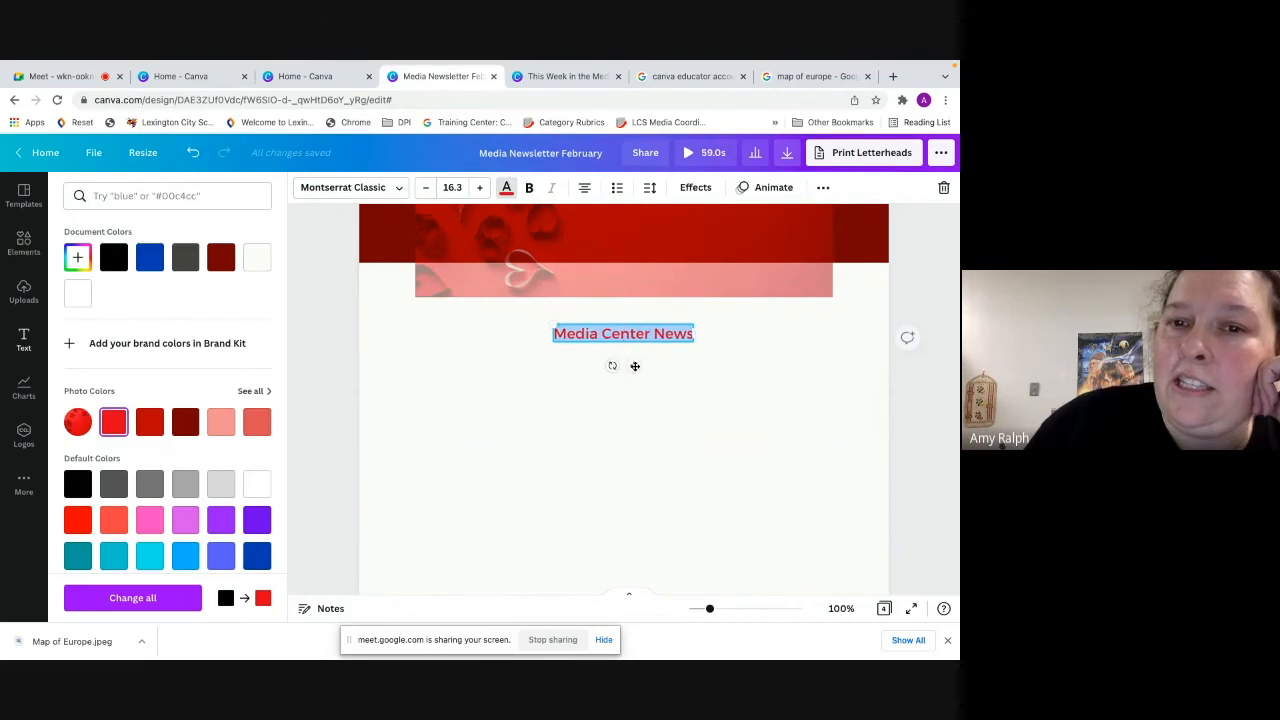
left_click(652, 406)
scroll(651, 405, "up", 3)
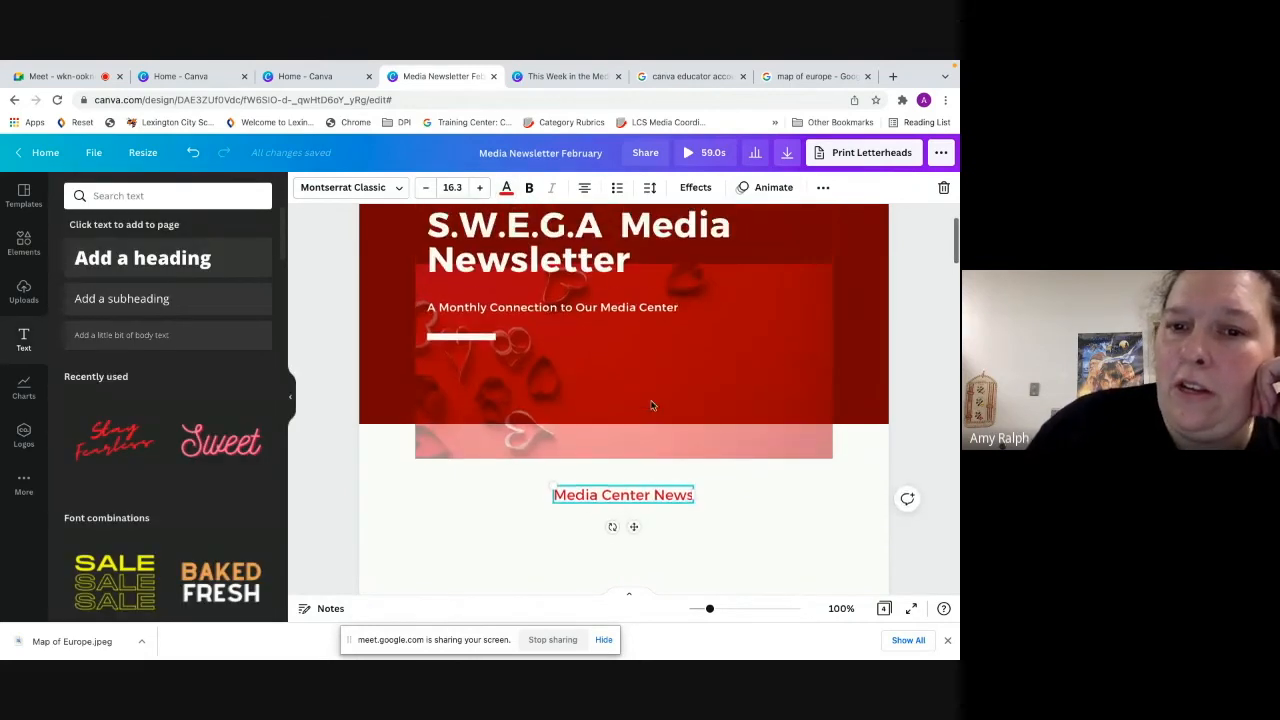
left_click(716, 517)
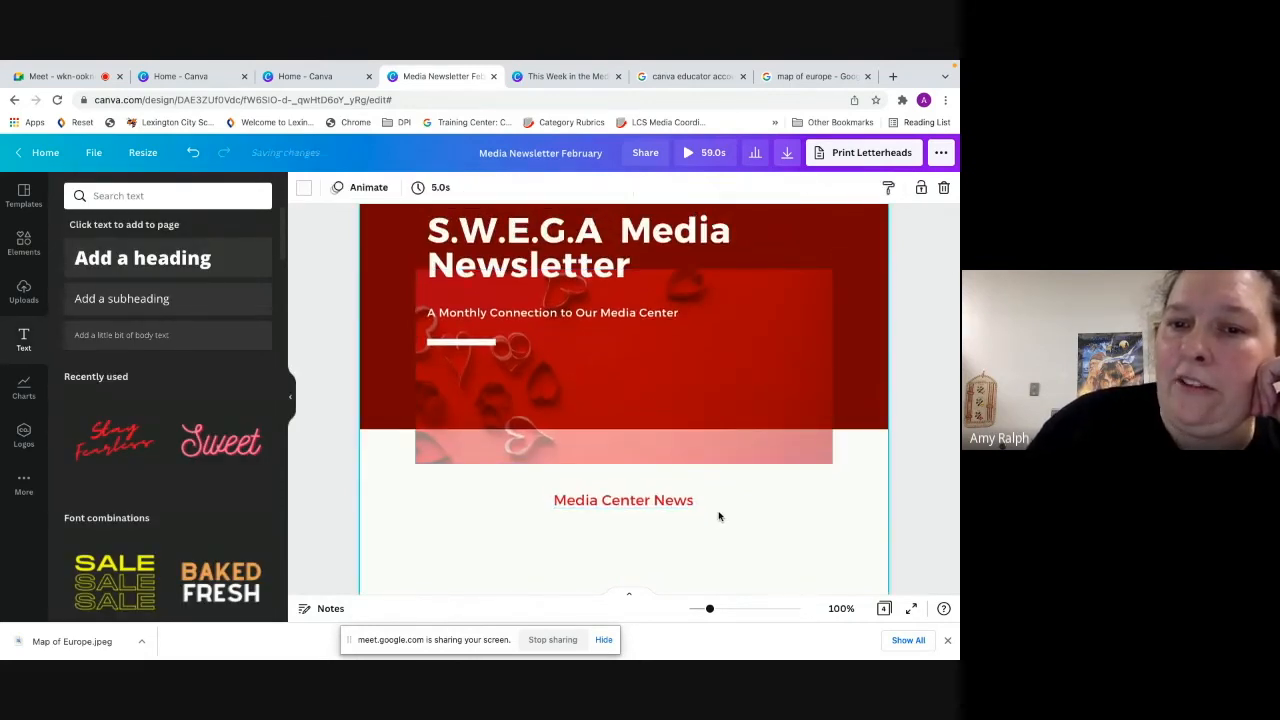
left_click_drag(656, 506, 656, 497)
left_click(677, 540)
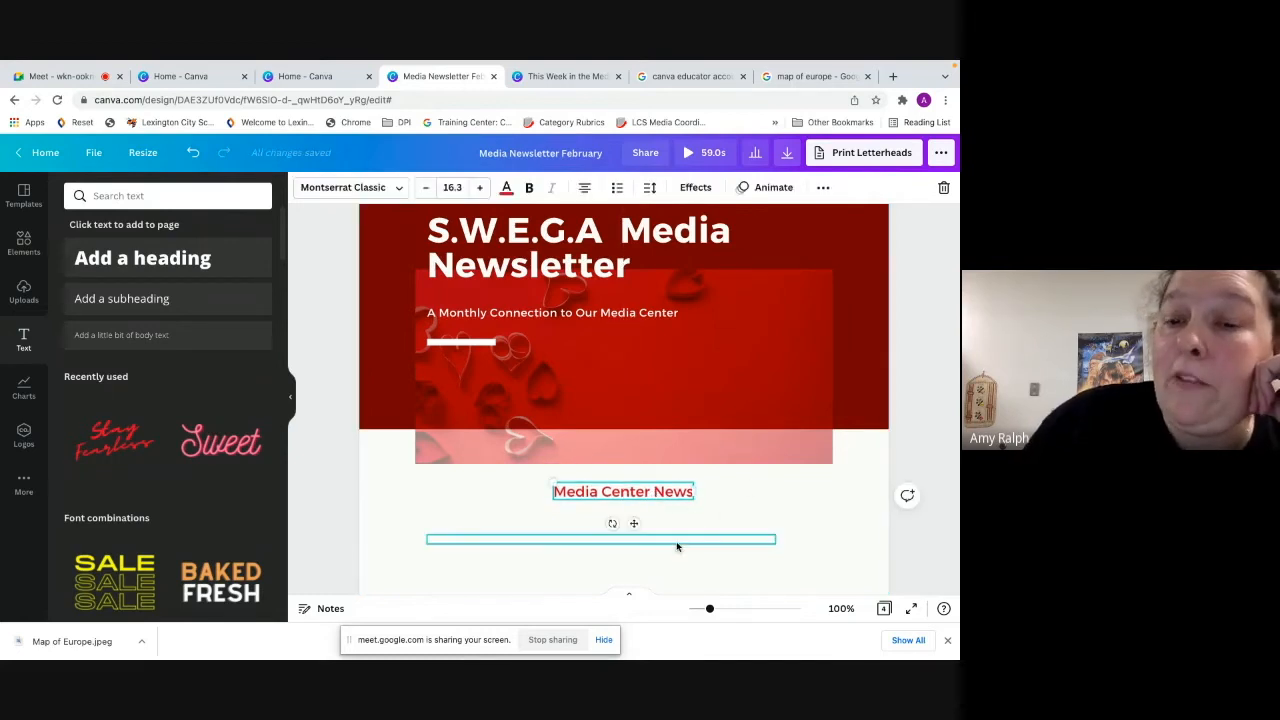
left_click(688, 509)
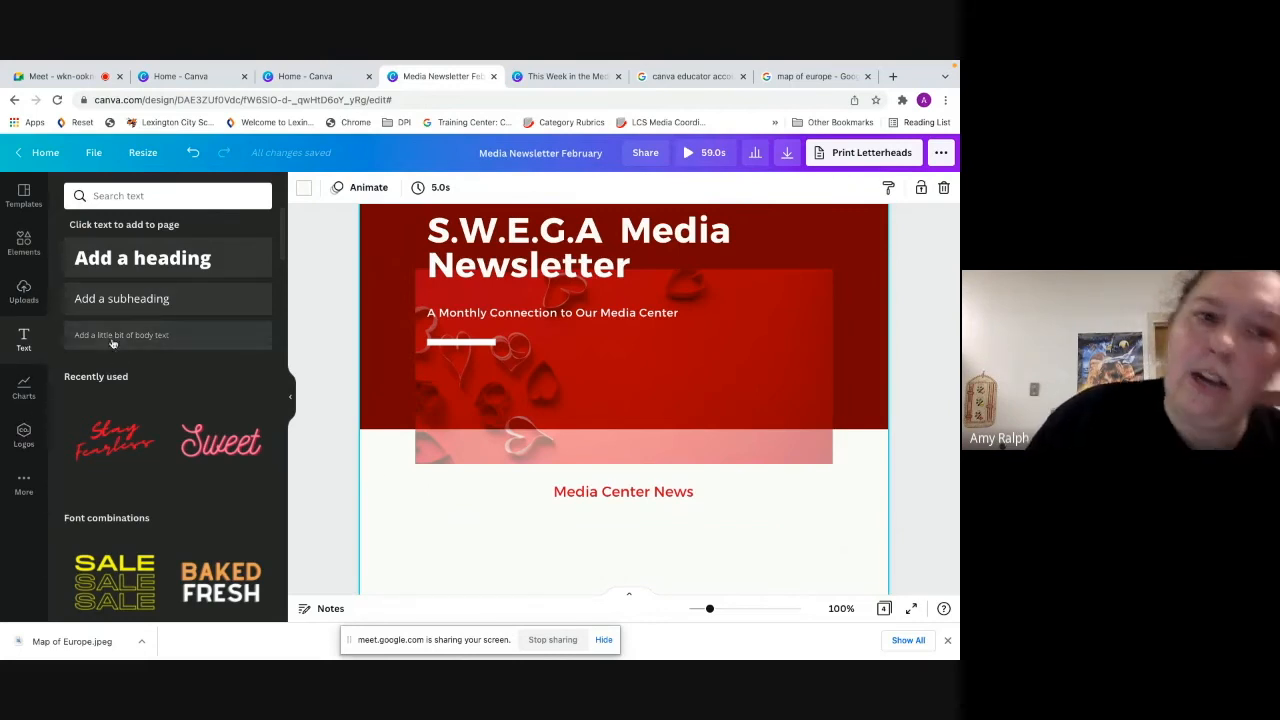
Add a body text box below the "Media Center News" heading and widen it to nearly the full page width
left_click_drag(333, 443, 521, 519)
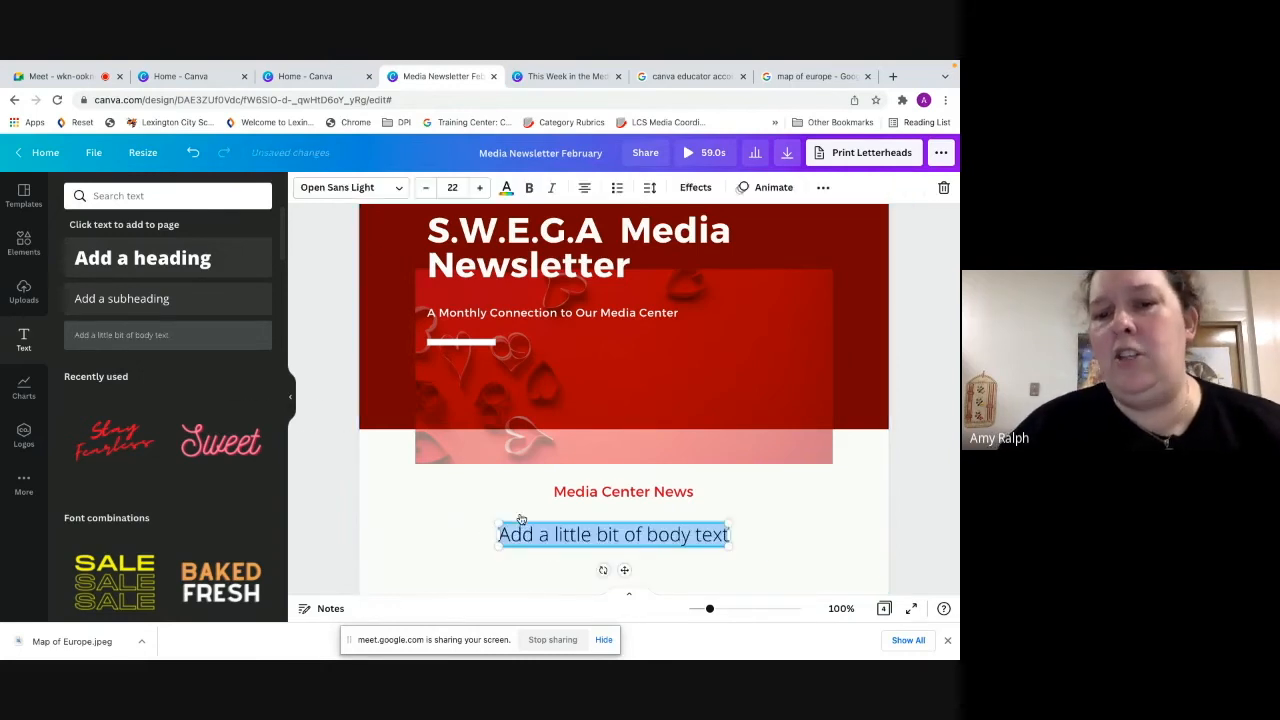
left_click_drag(494, 535, 382, 533)
left_click_drag(730, 531, 877, 520)
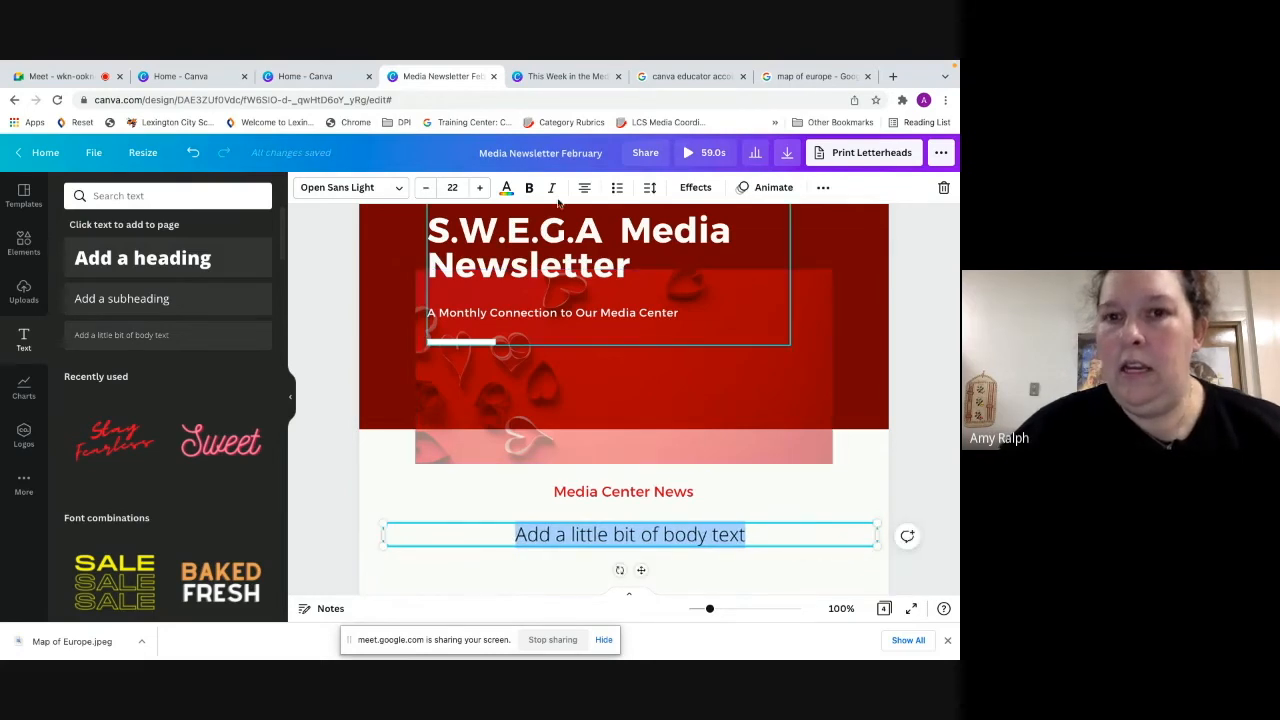
Try the different alignments on the new body text and leave it left-aligned
left_click(584, 188)
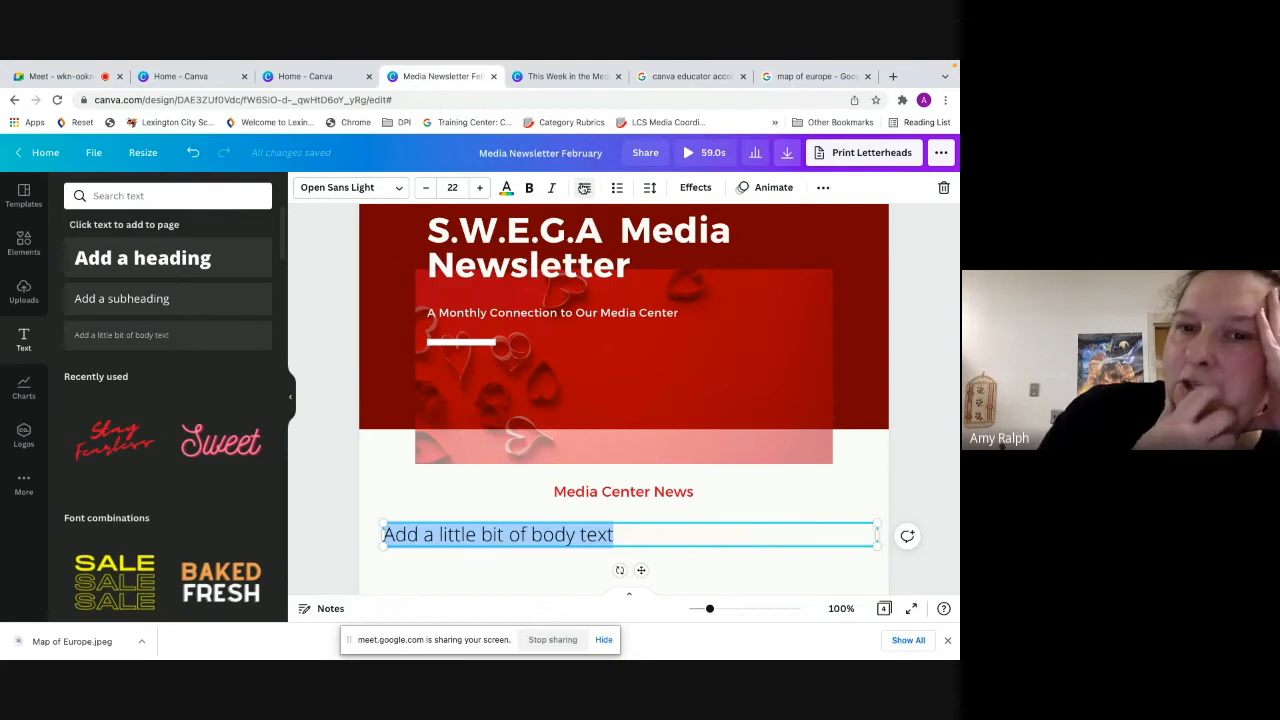
left_click(584, 188)
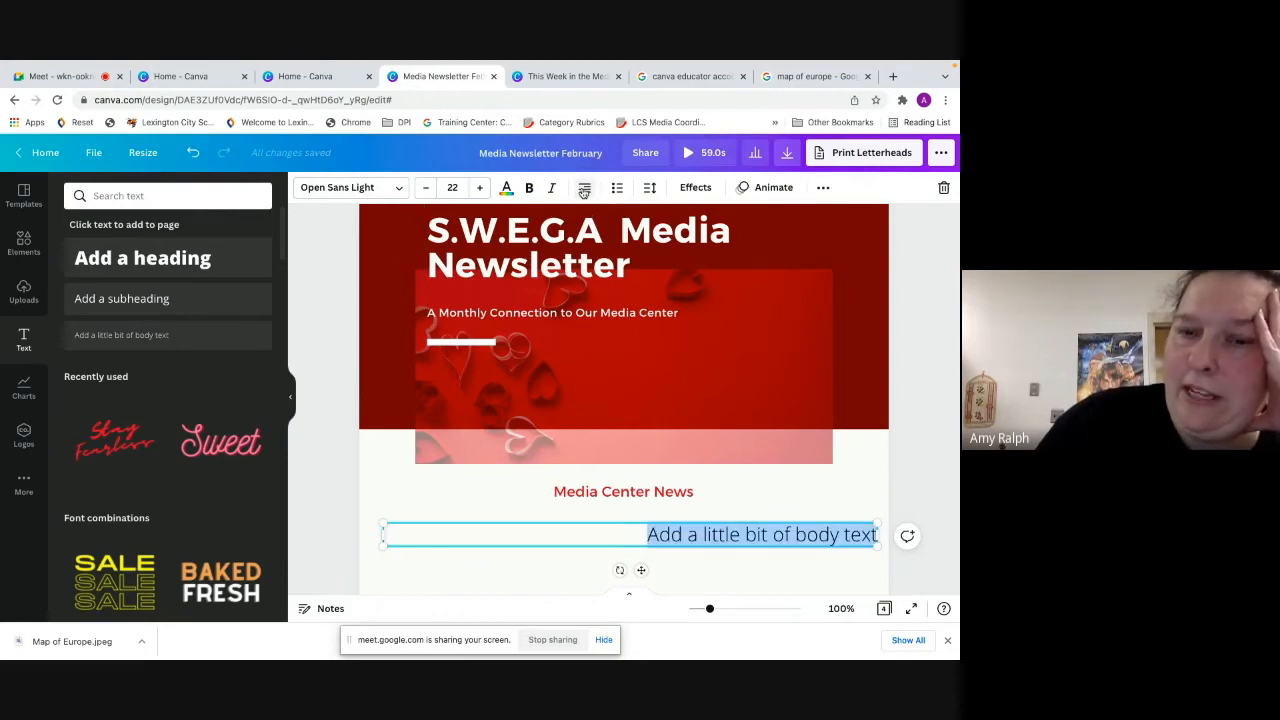
left_click(584, 188)
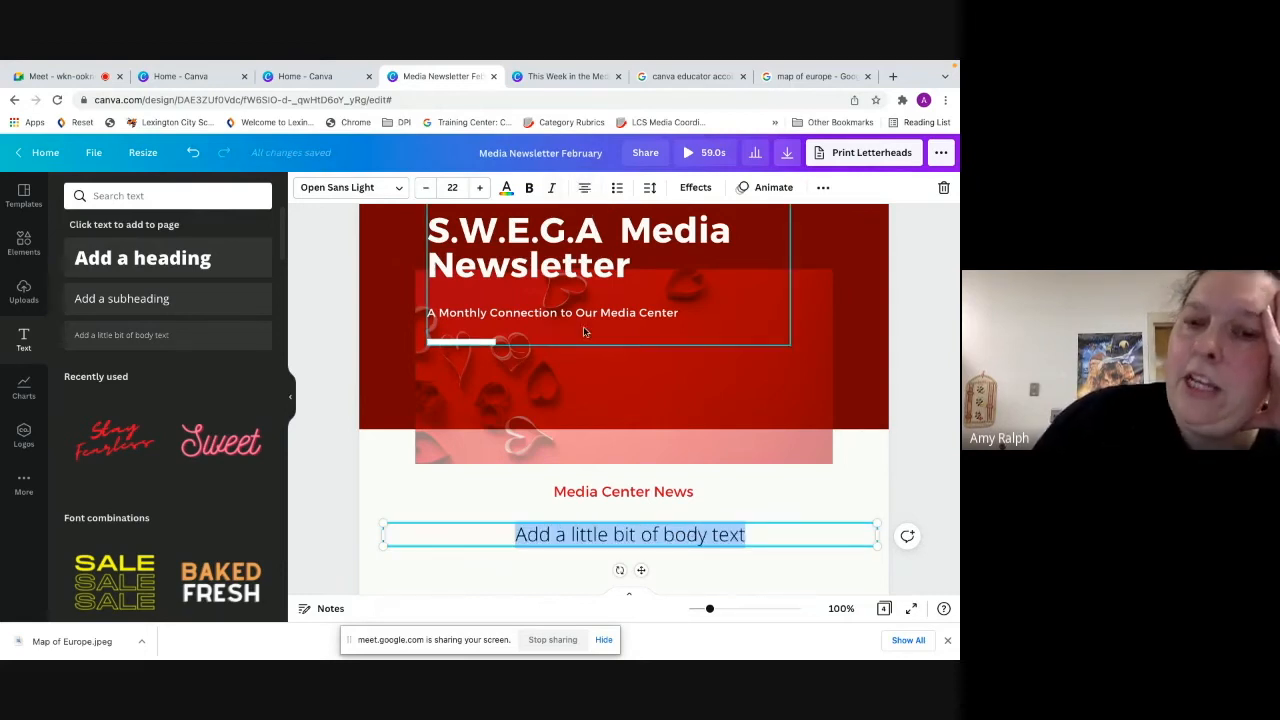
left_click(584, 188)
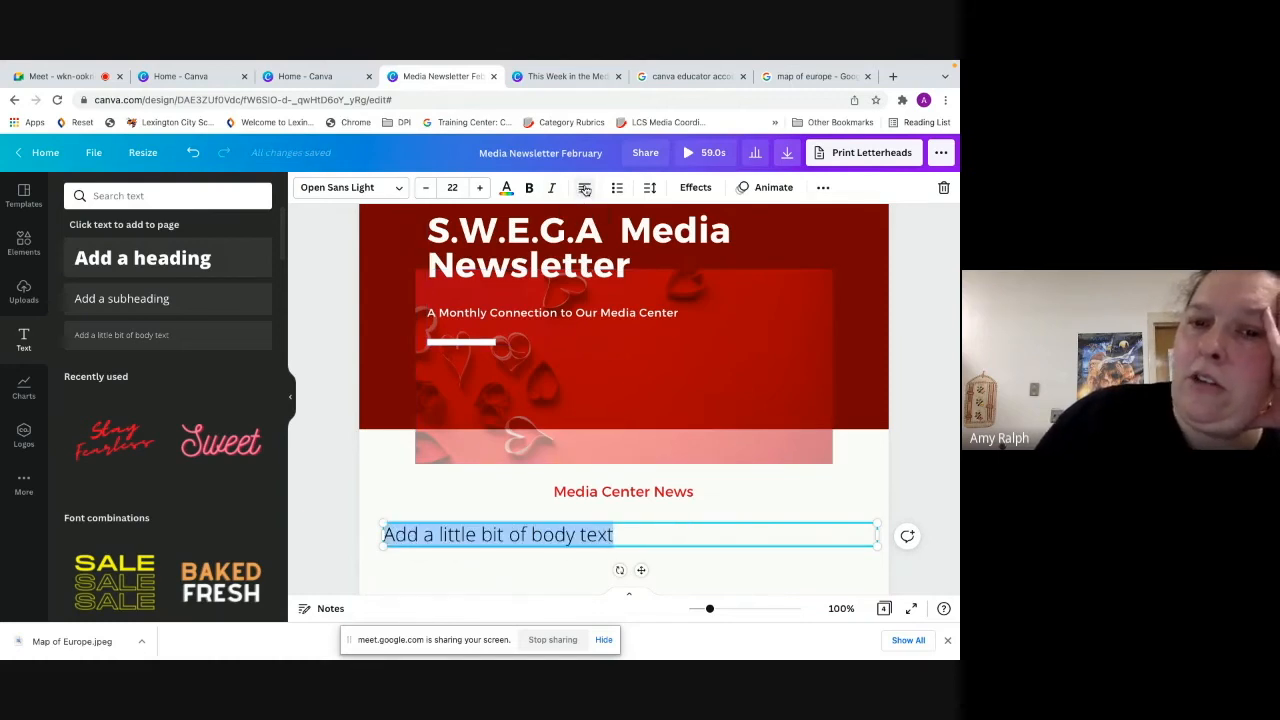
Check the font and size of the body text under "Open Checkout Times" and reselect the new body text box on page 1
left_click(372, 190)
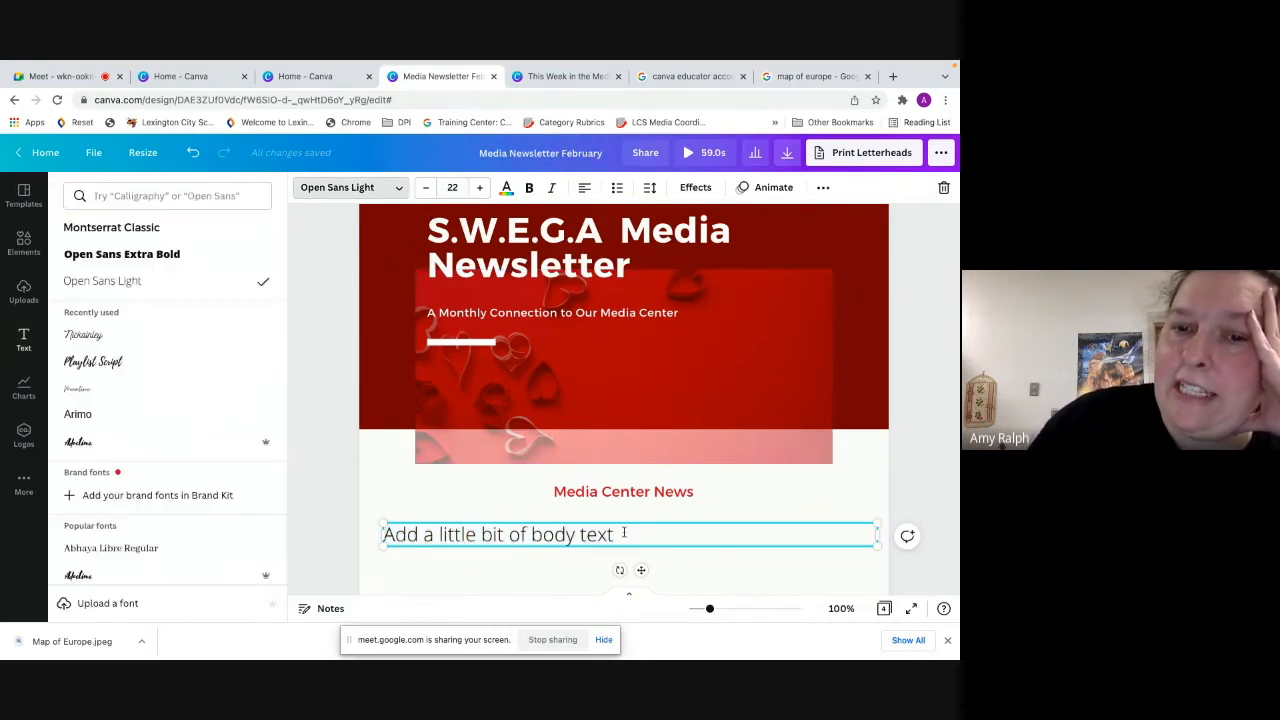
scroll(624, 534, "down", 10)
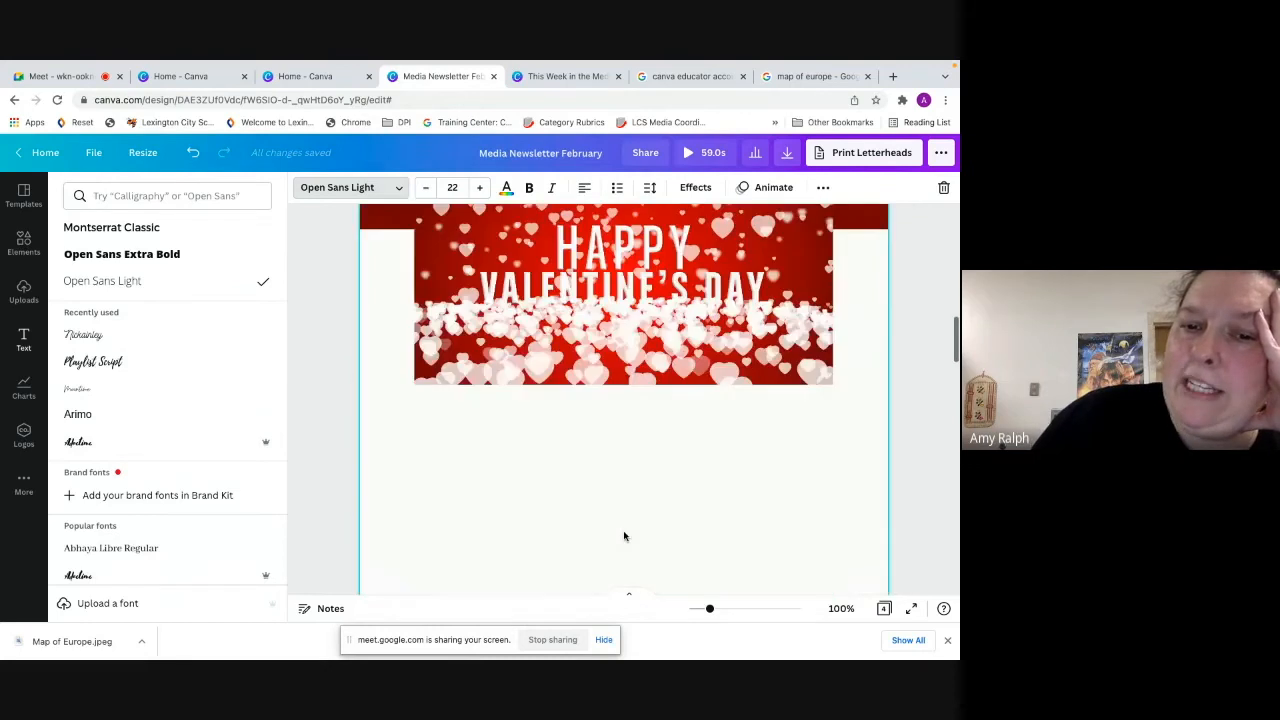
scroll(624, 536, "down", 10)
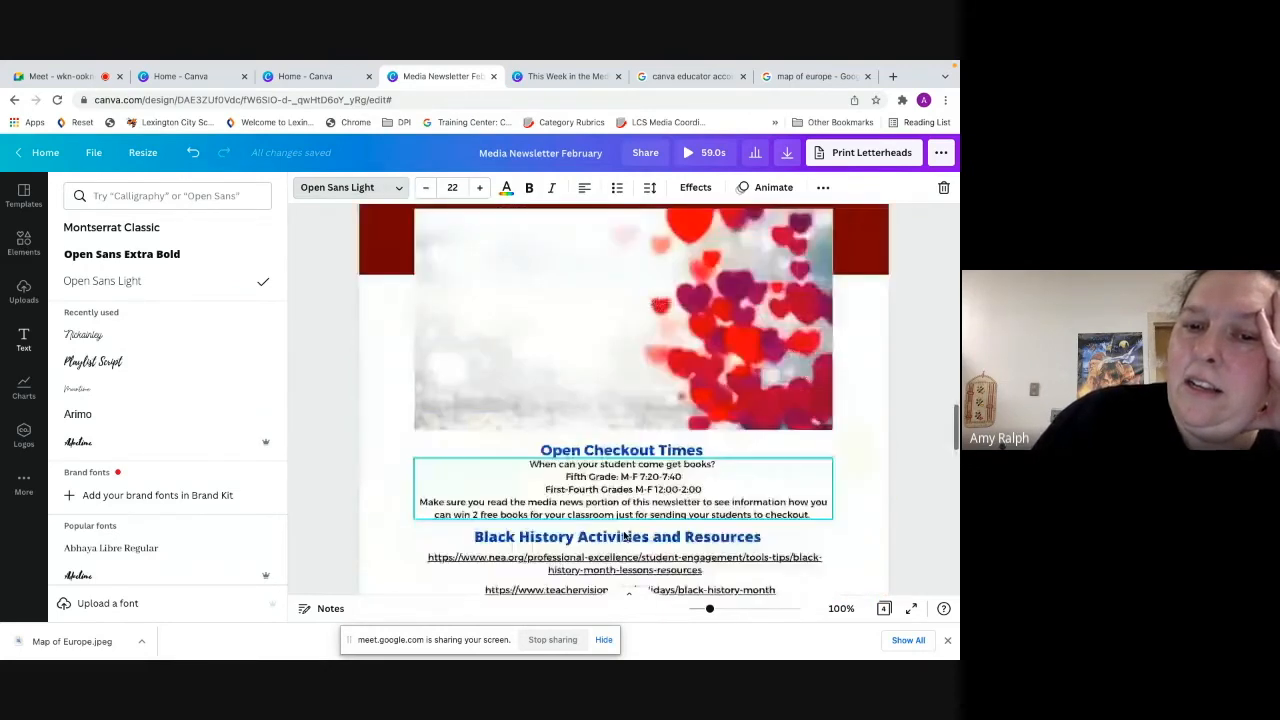
left_click(614, 339)
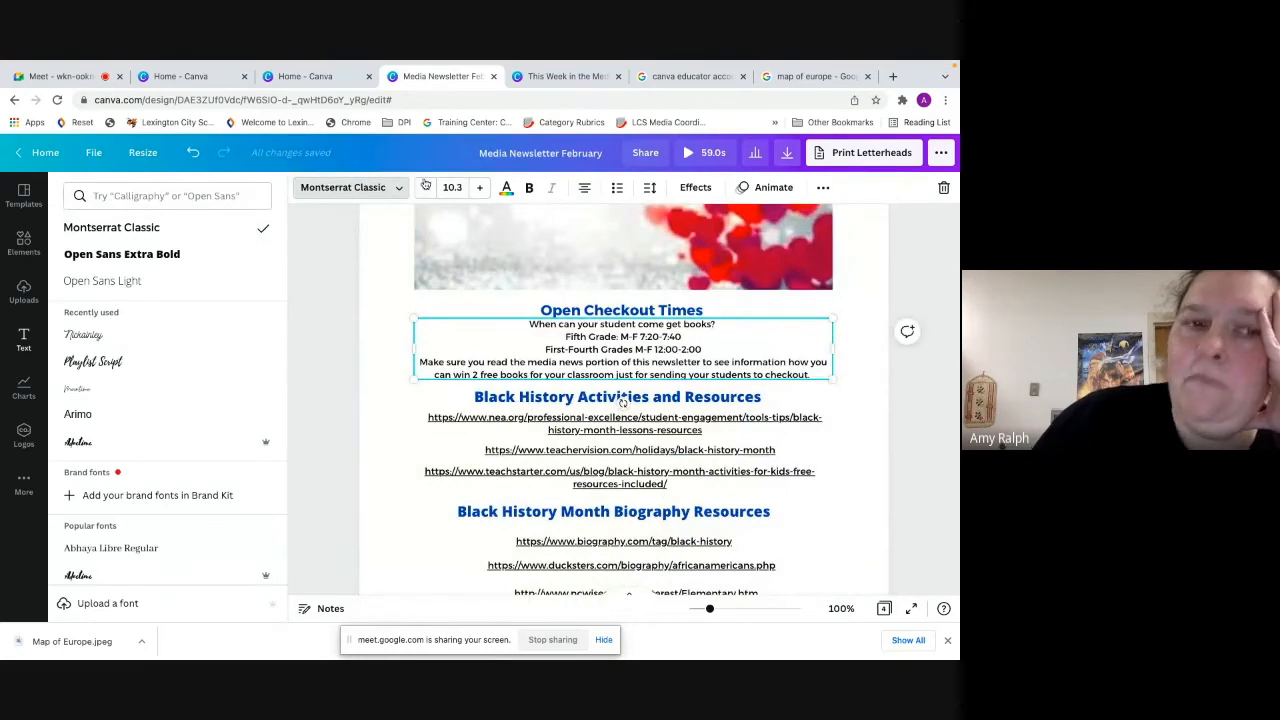
scroll(517, 230, "up", 15)
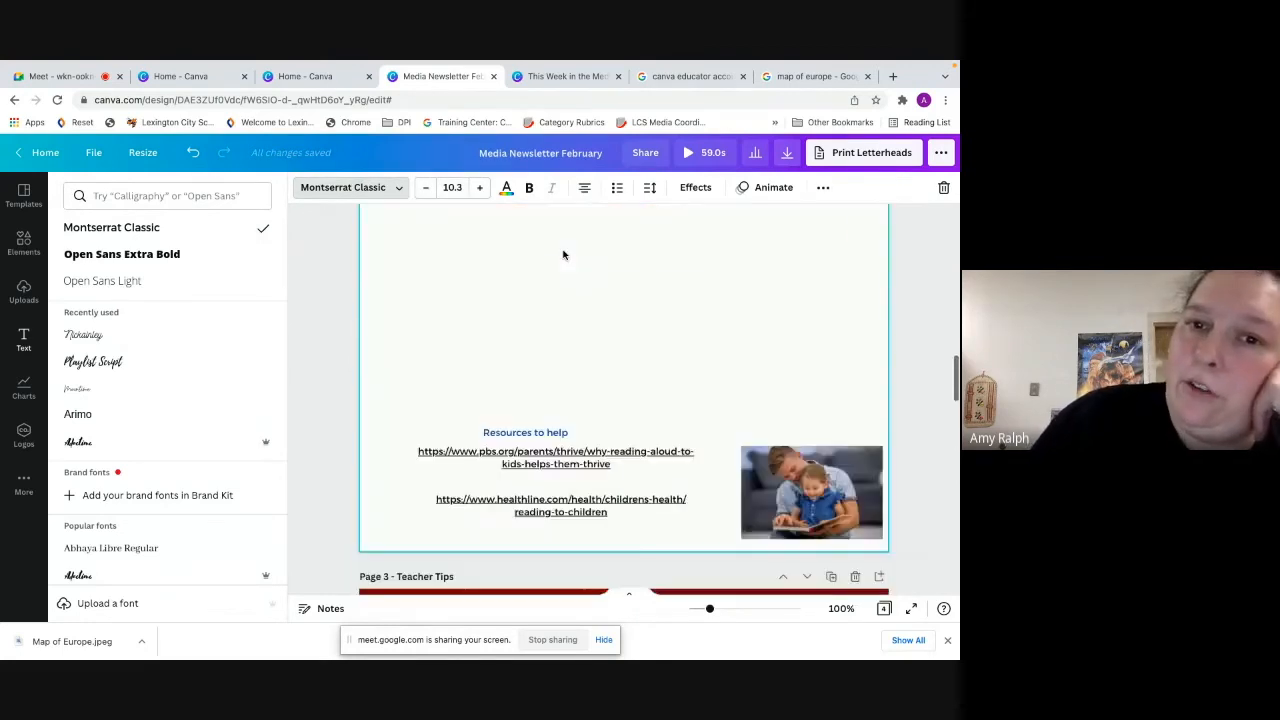
scroll(563, 255, "up", 5)
left_click(585, 380)
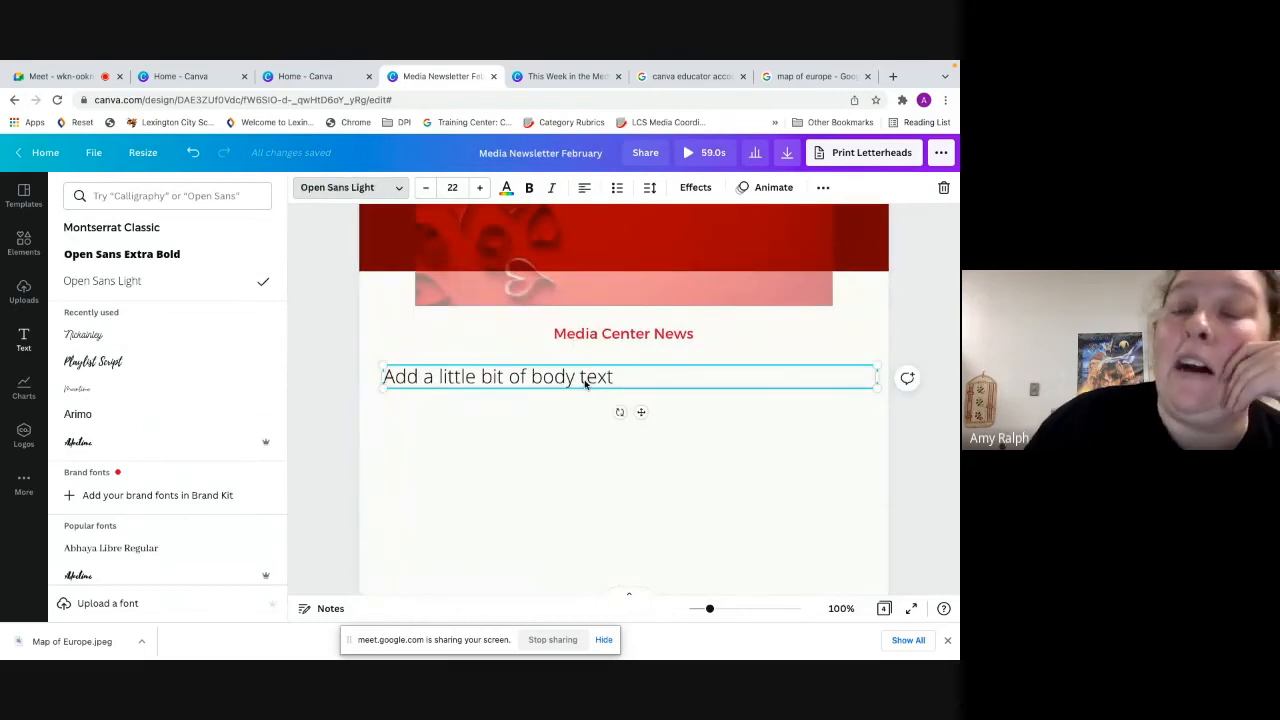
Set the new body text below "Media Center News" to Montserrat Classic at size 10.3
left_click(371, 190)
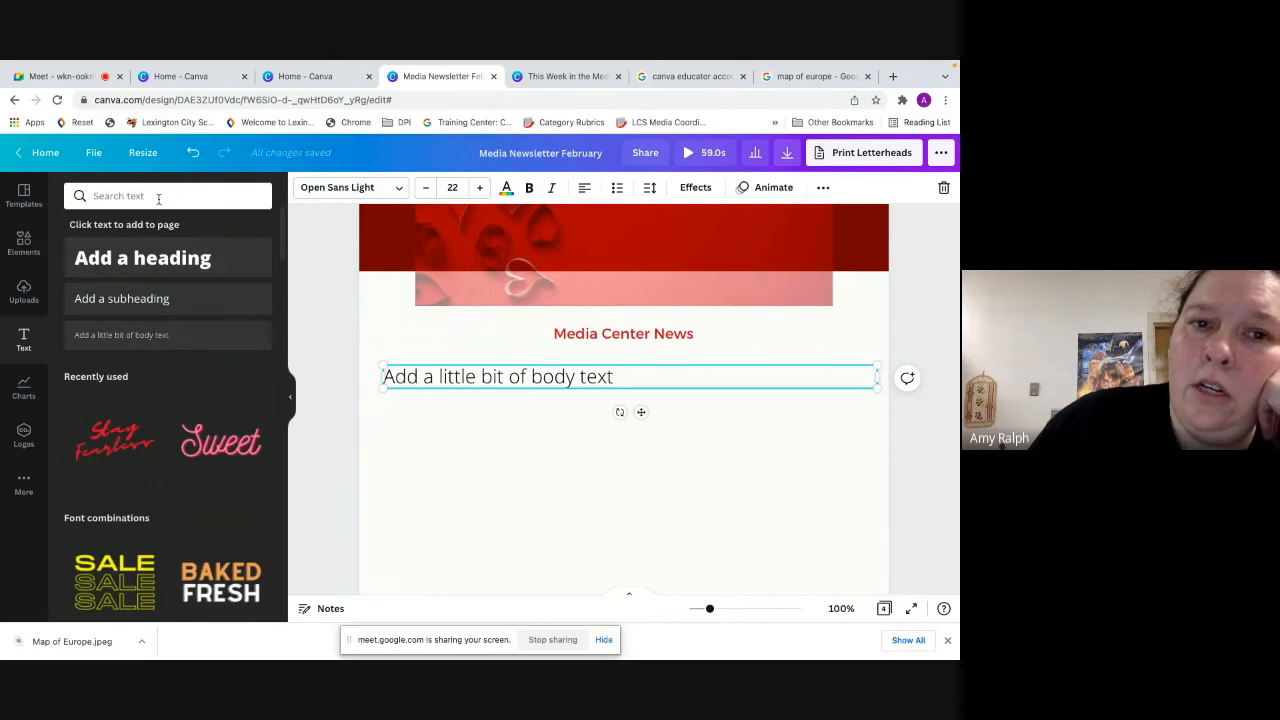
left_click(333, 194)
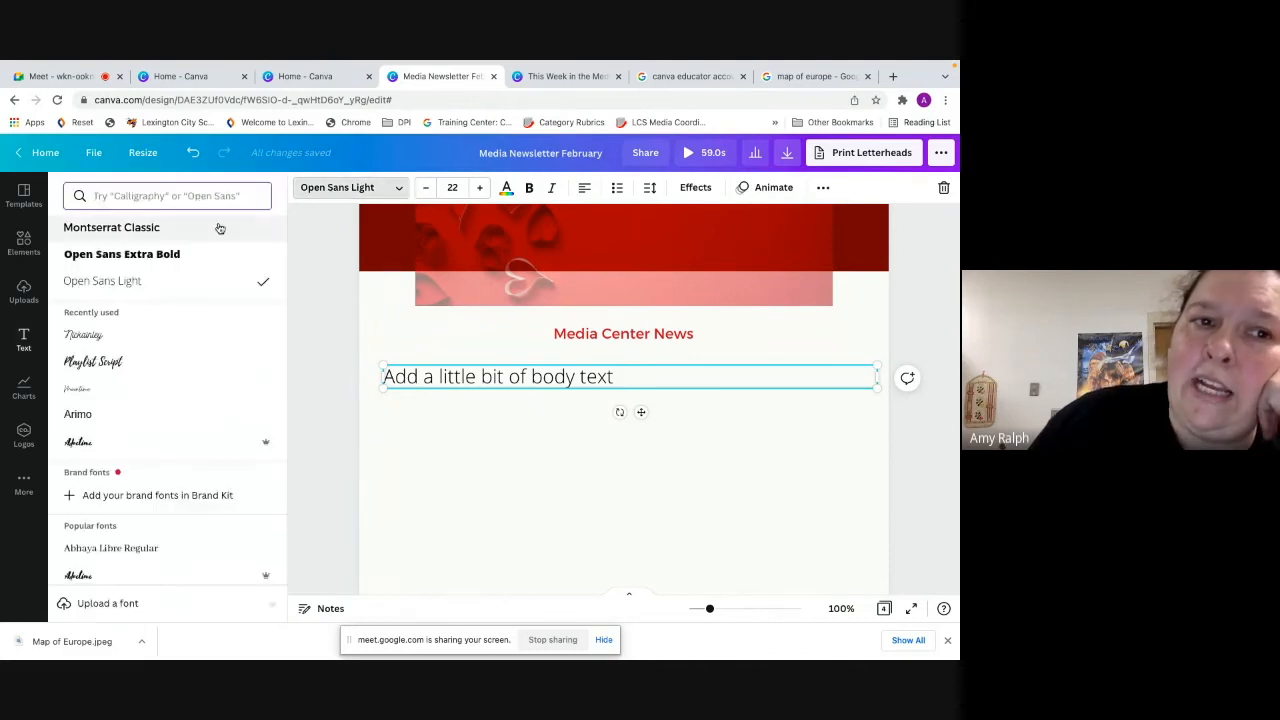
left_click(257, 222)
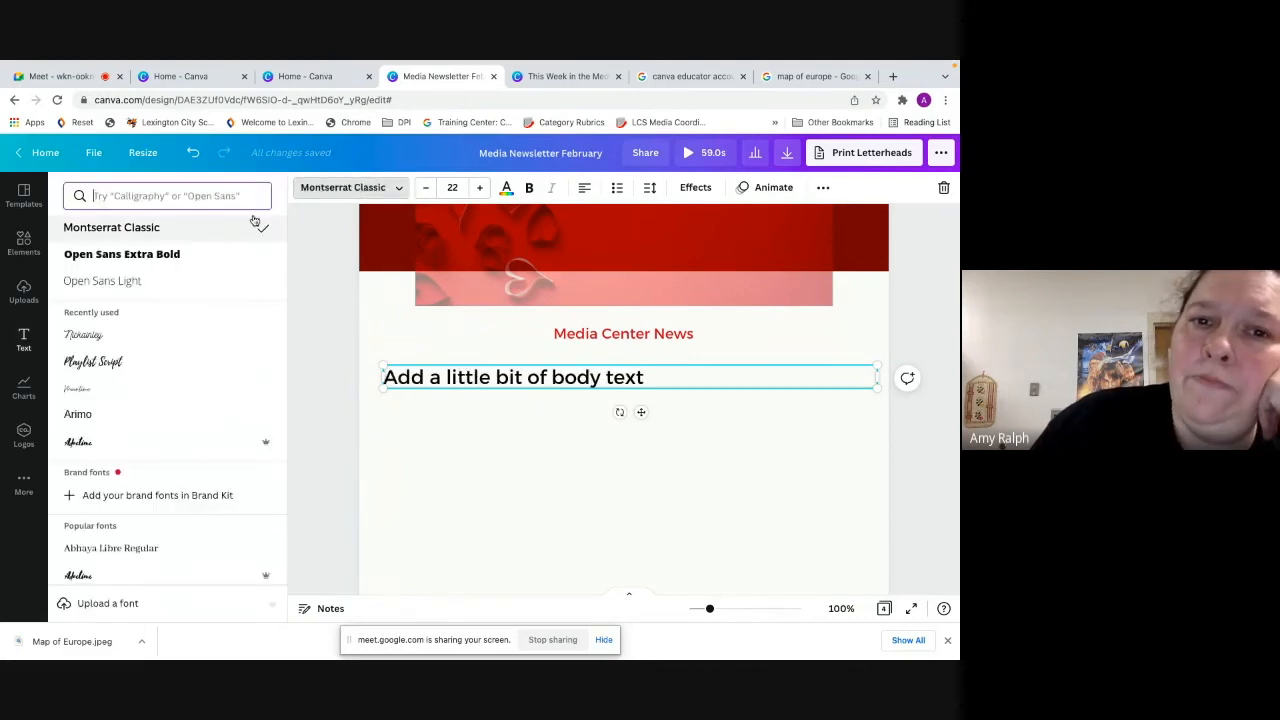
left_click(458, 187)
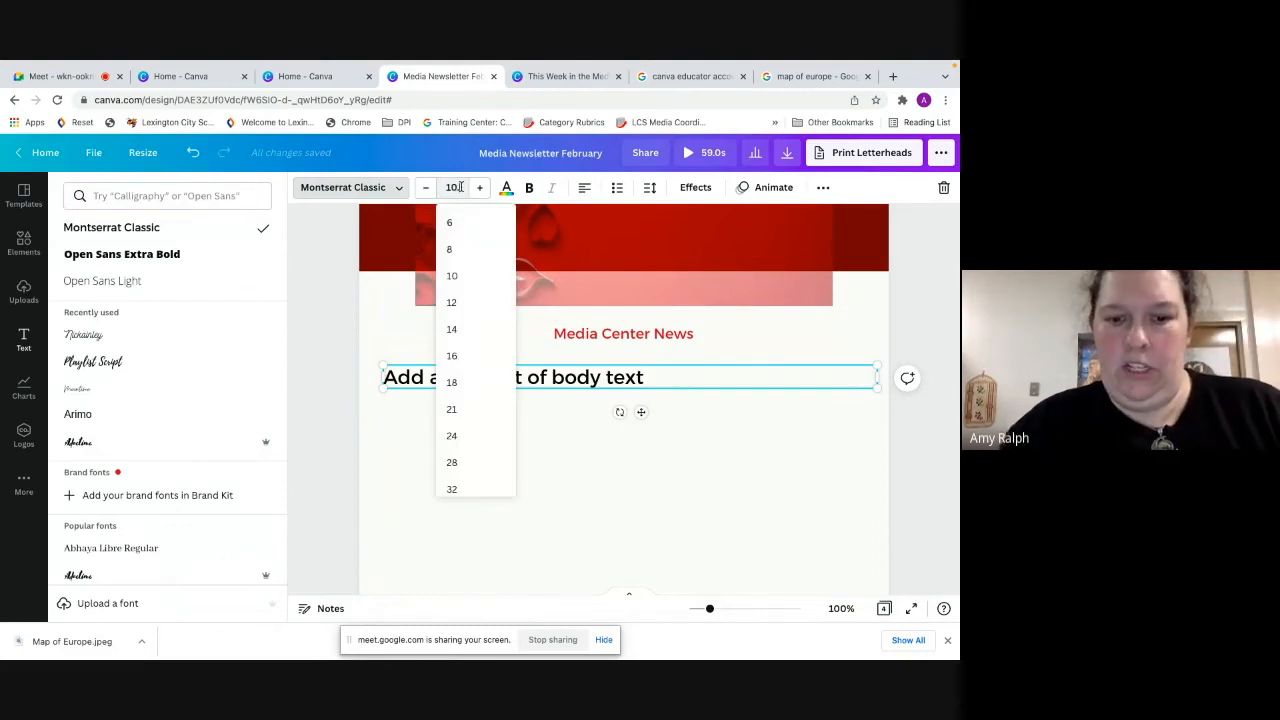
type("10.3")
key("Return")
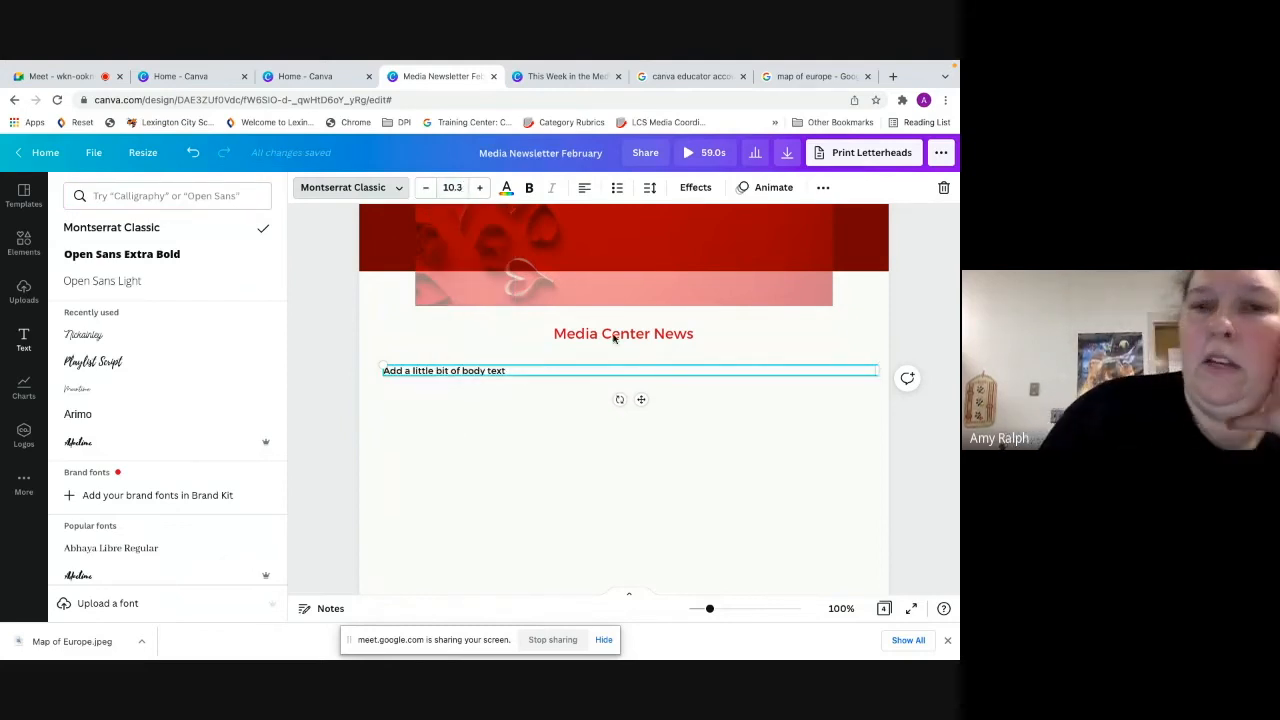
double_click(519, 370)
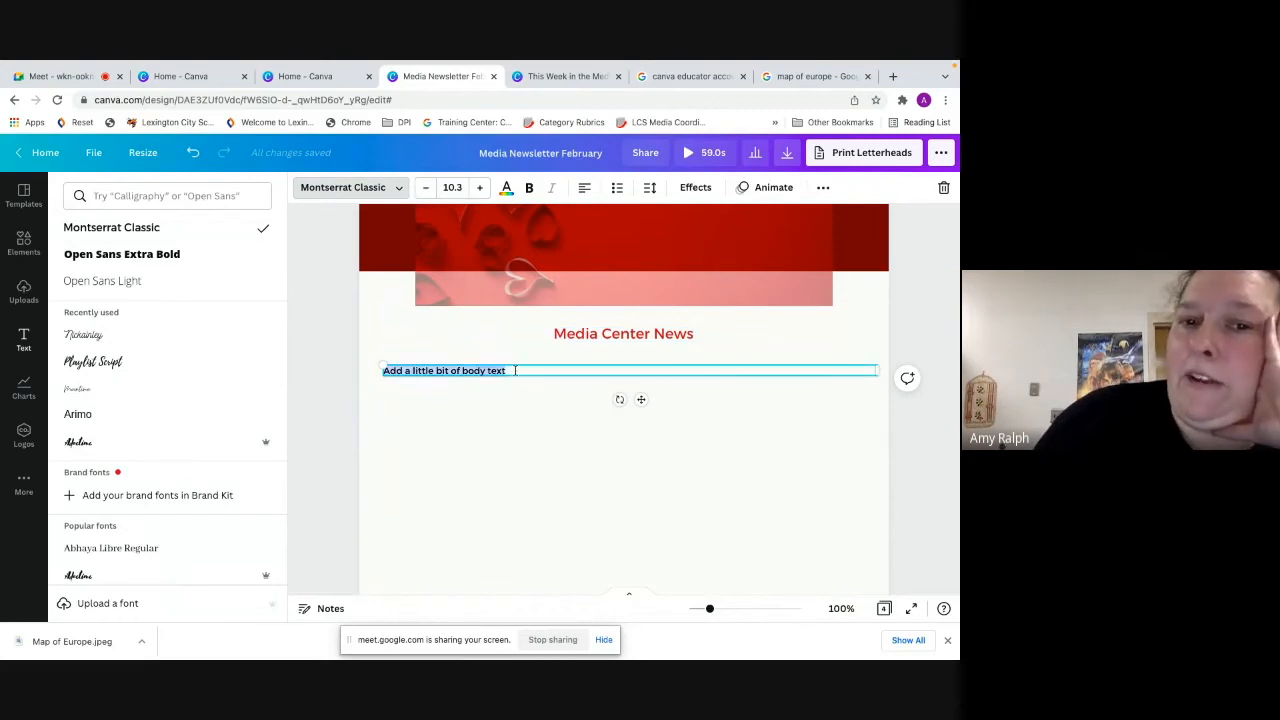
left_click(515, 370)
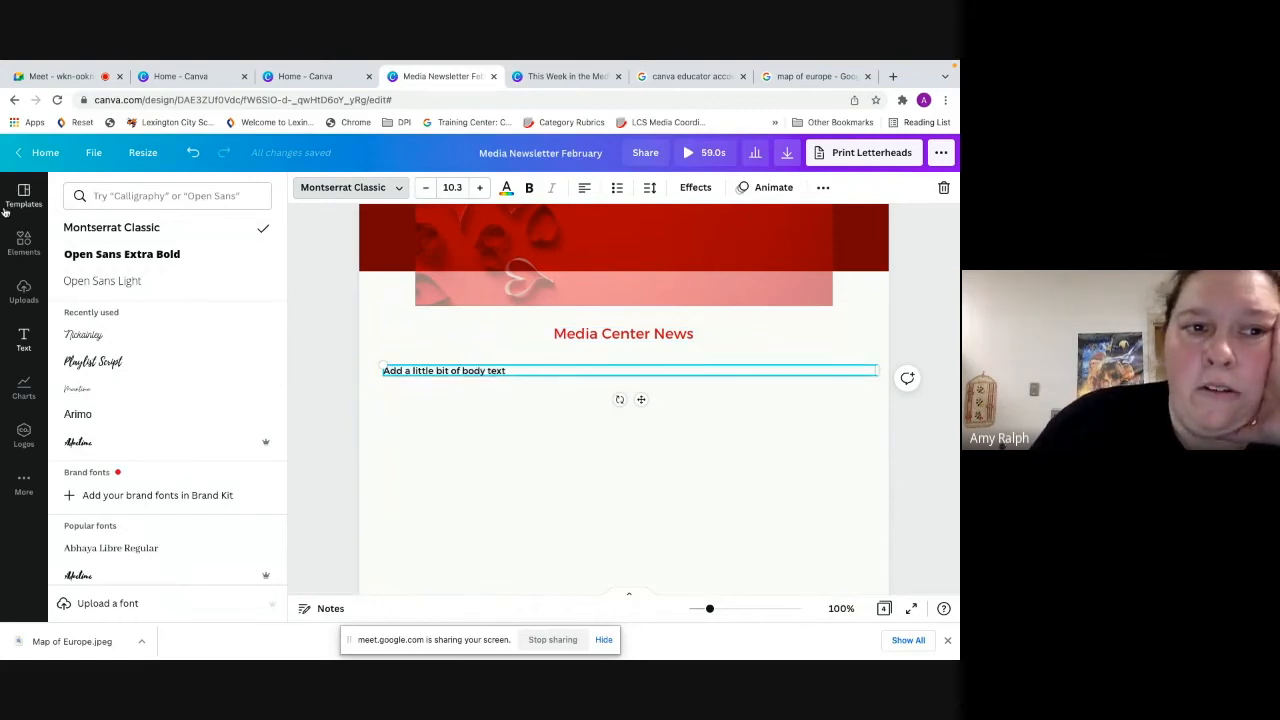
Add the dancing hearts graphic from the "valentines day" elements and shrink it to sit just left of the "Media Center News" heading
left_click(23, 242)
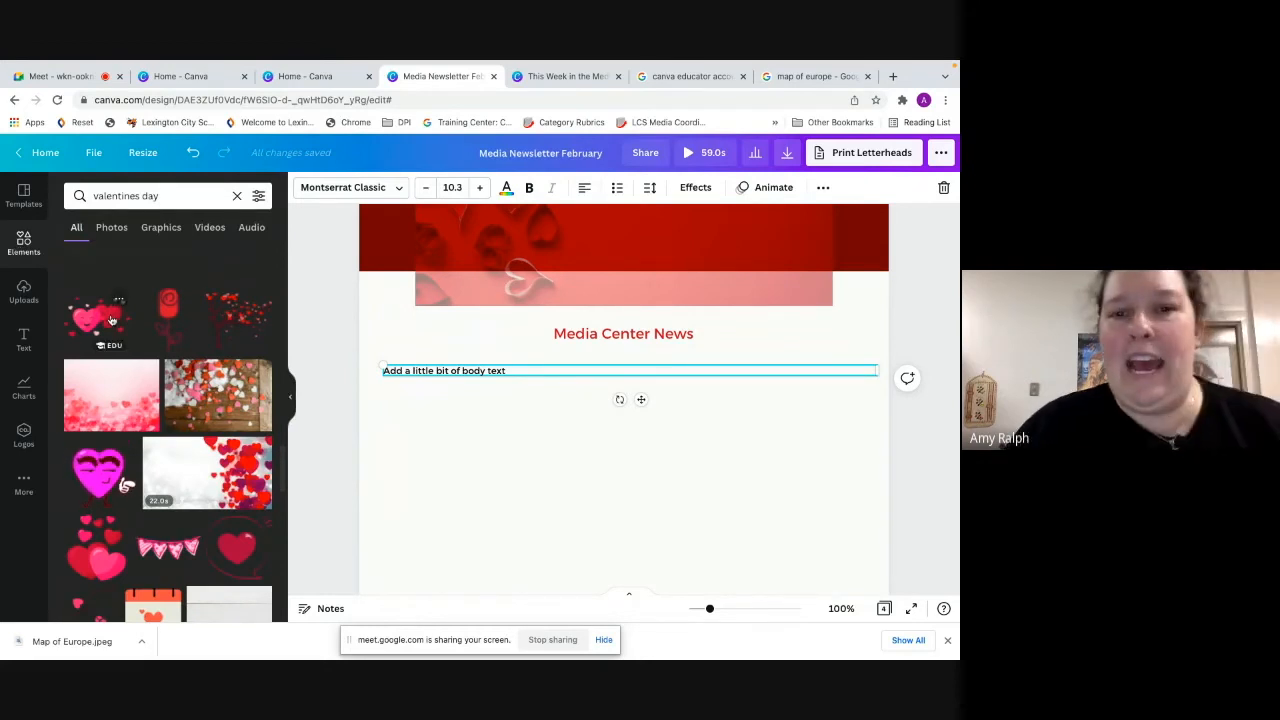
left_click_drag(112, 320, 528, 453)
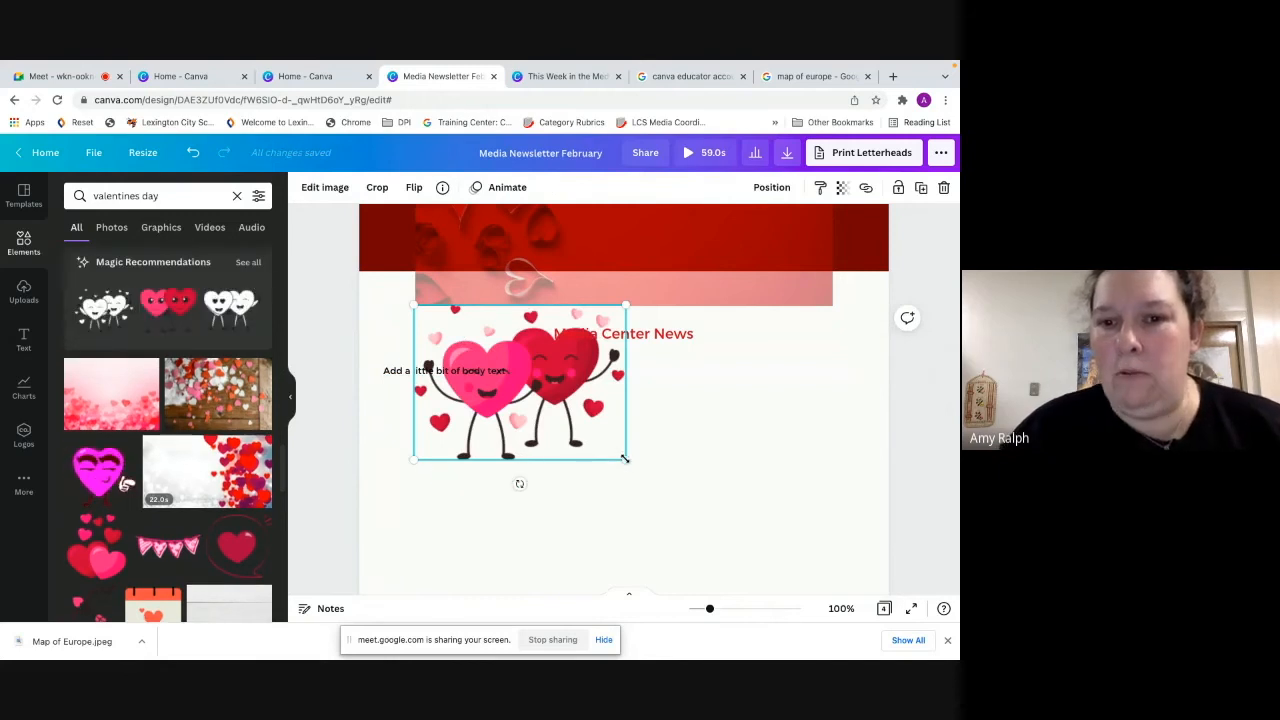
left_click_drag(624, 458, 510, 346)
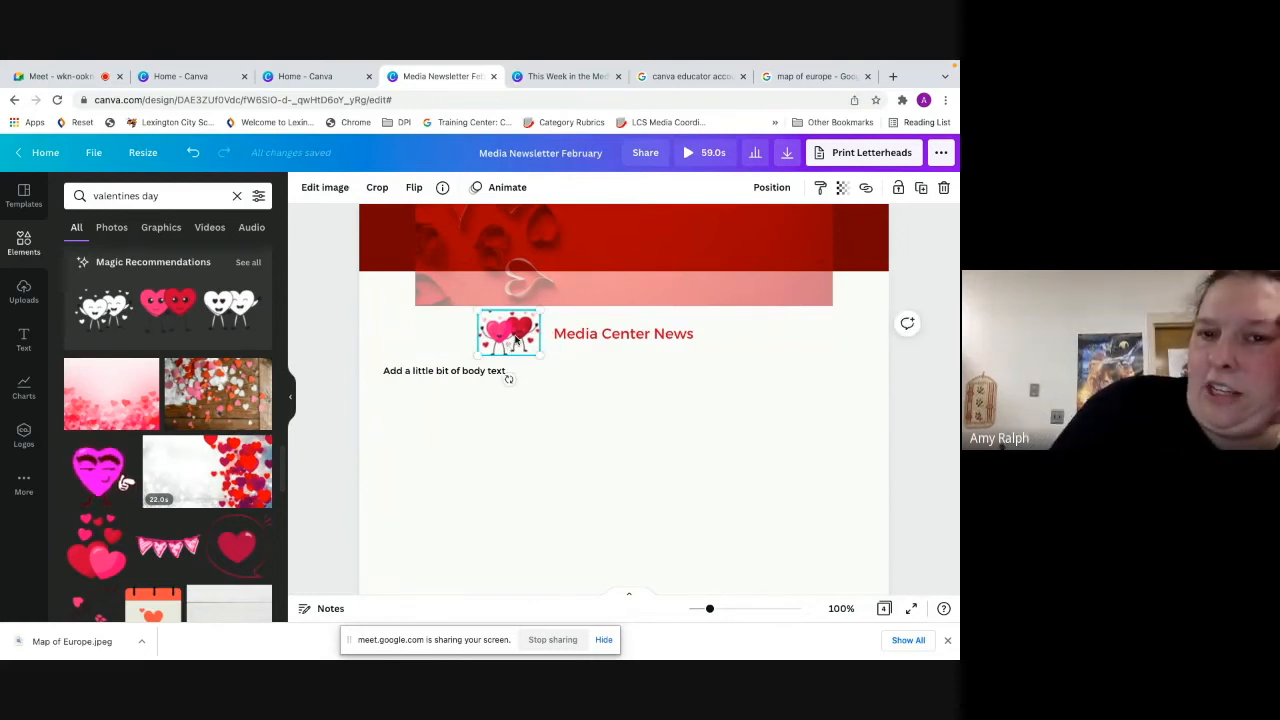
Duplicate the dancing hearts graphic and place the copy just right of the "Media Center News" heading
right_click(515, 340)
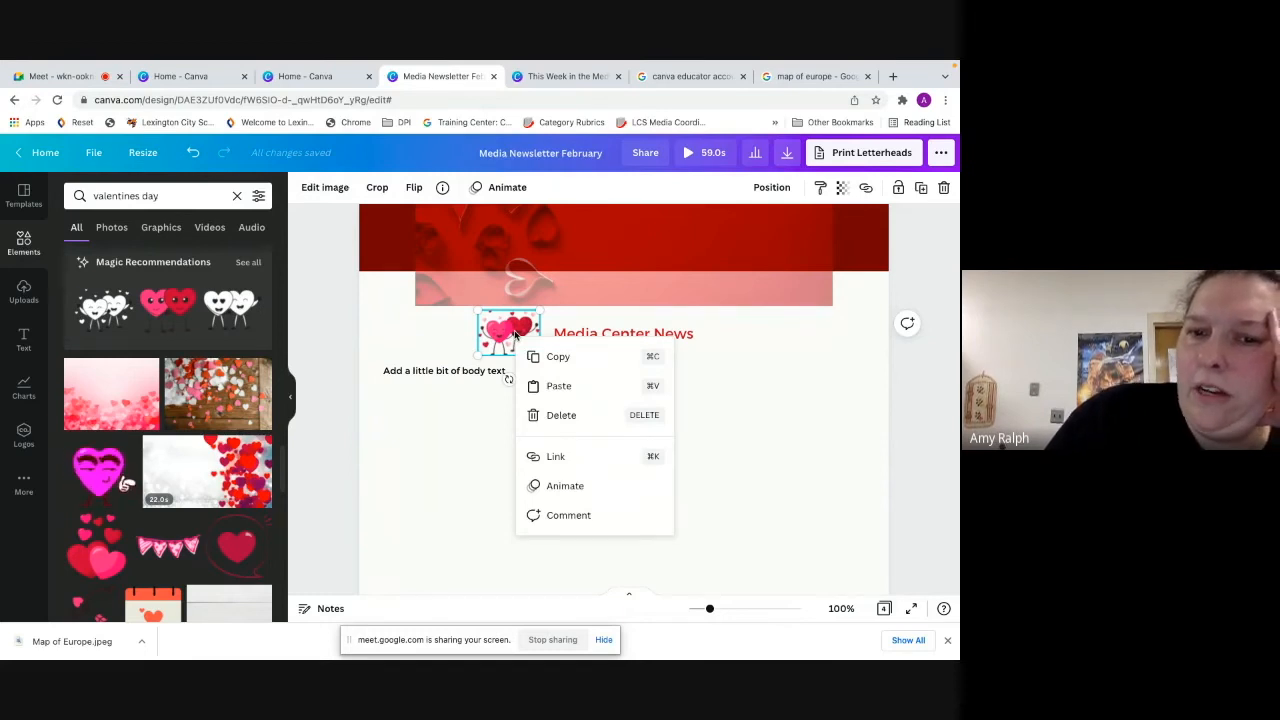
left_click(552, 357)
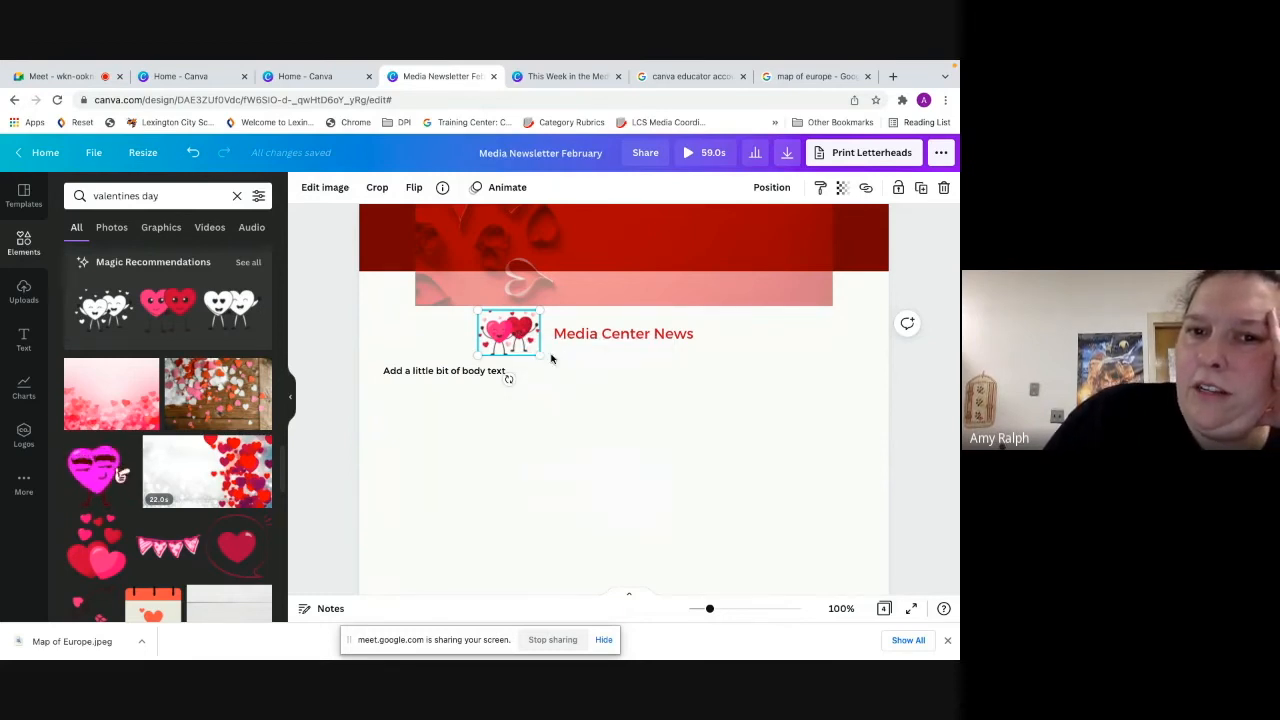
left_click(734, 341)
right_click(734, 341)
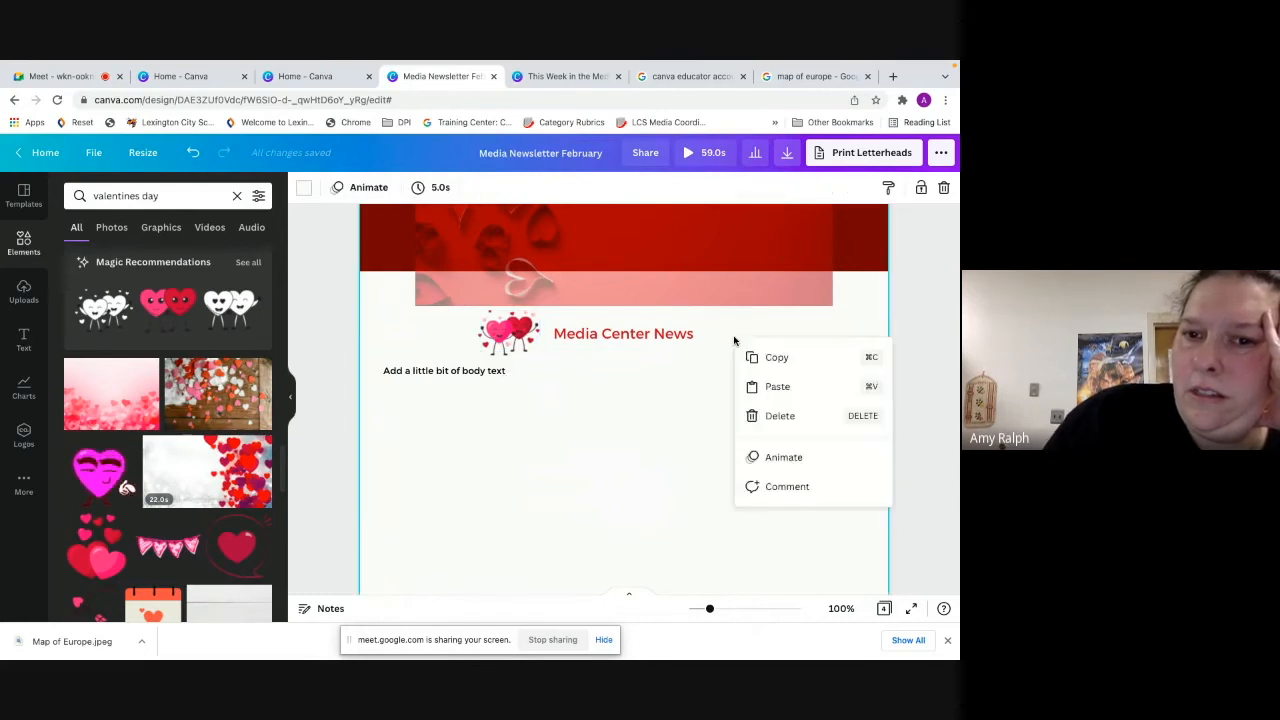
left_click(776, 388)
left_click_drag(533, 345, 755, 337)
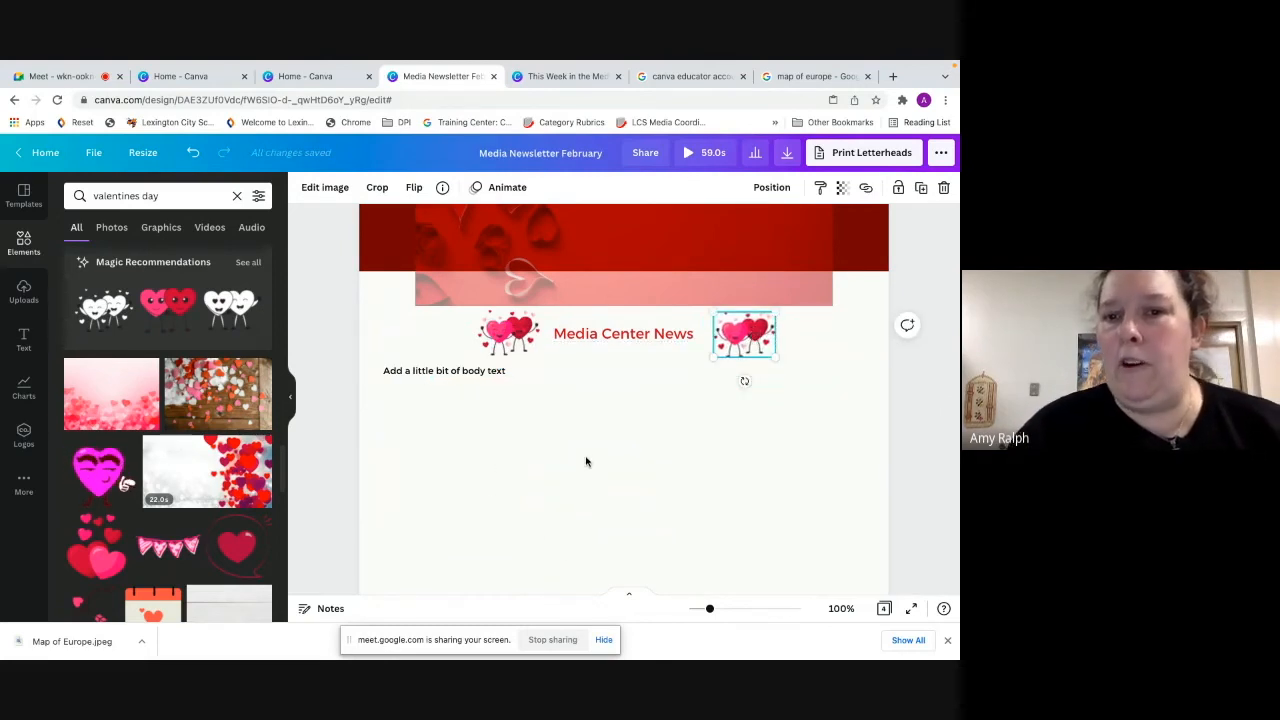
left_click(550, 453)
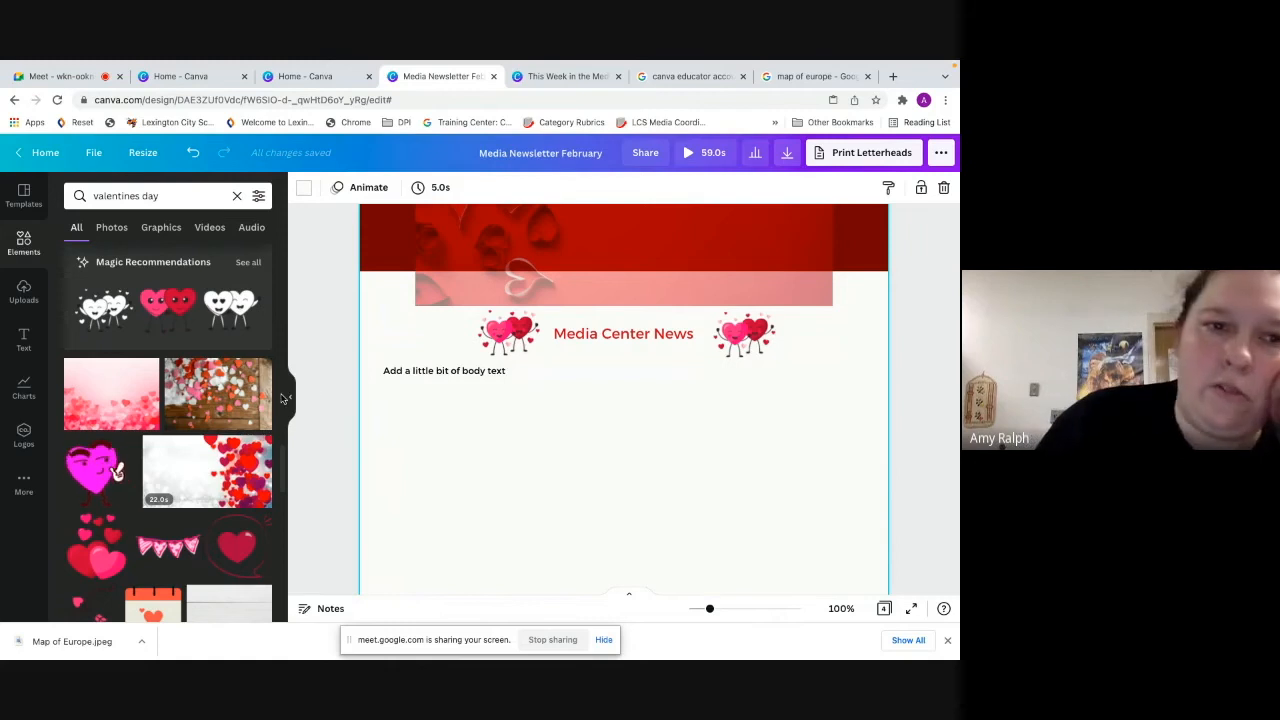
Add the animated magenta heart sticker to page 1 and shrink it below the body text
left_click(131, 463)
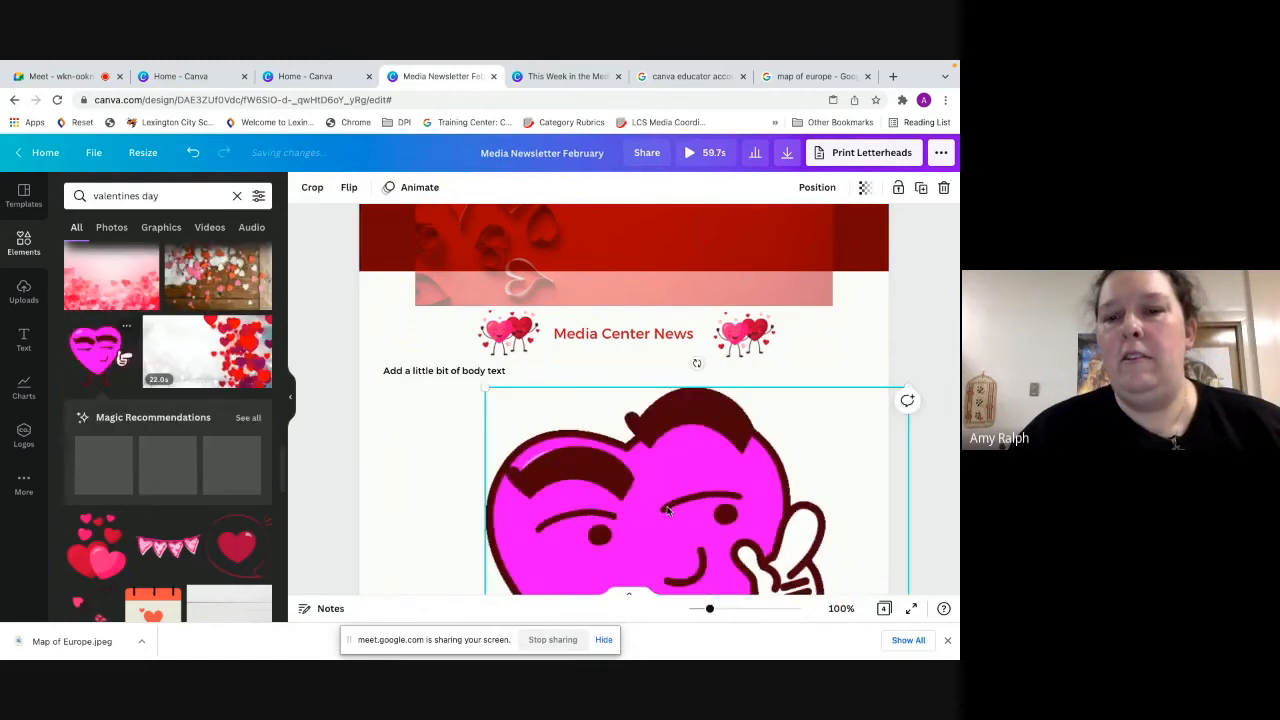
scroll(668, 511, "down", 3)
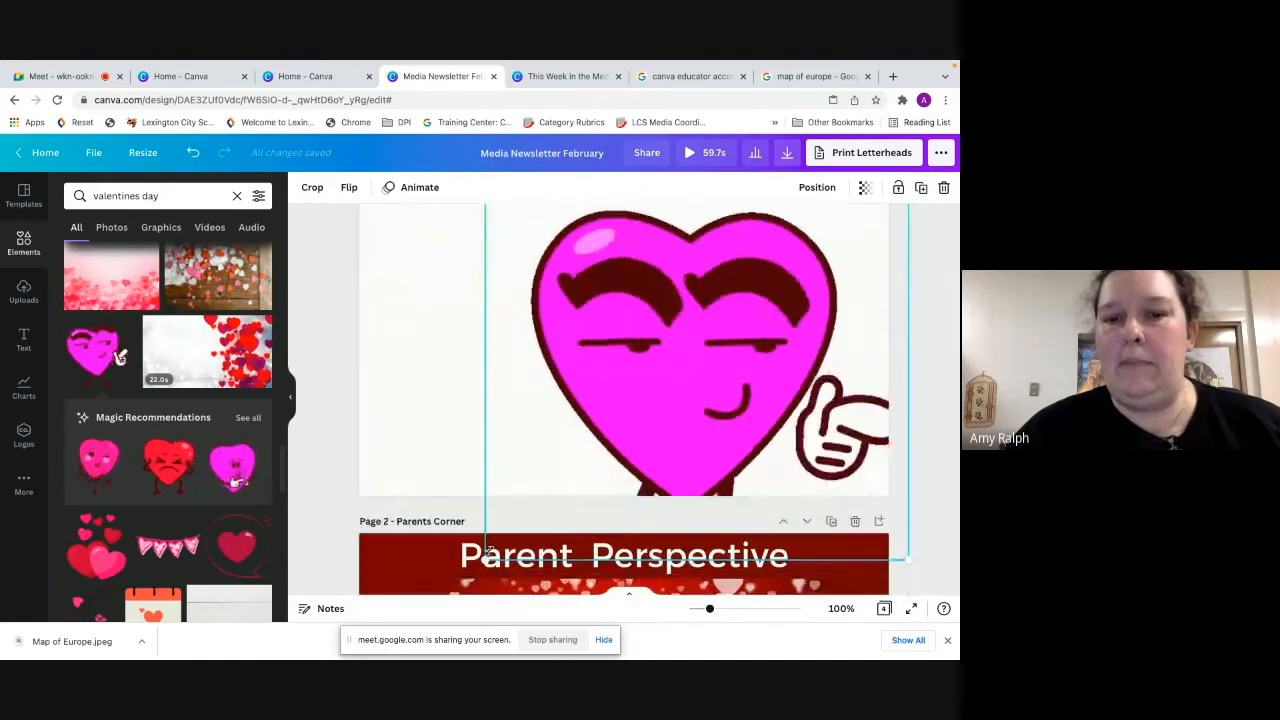
left_click_drag(653, 390, 551, 390)
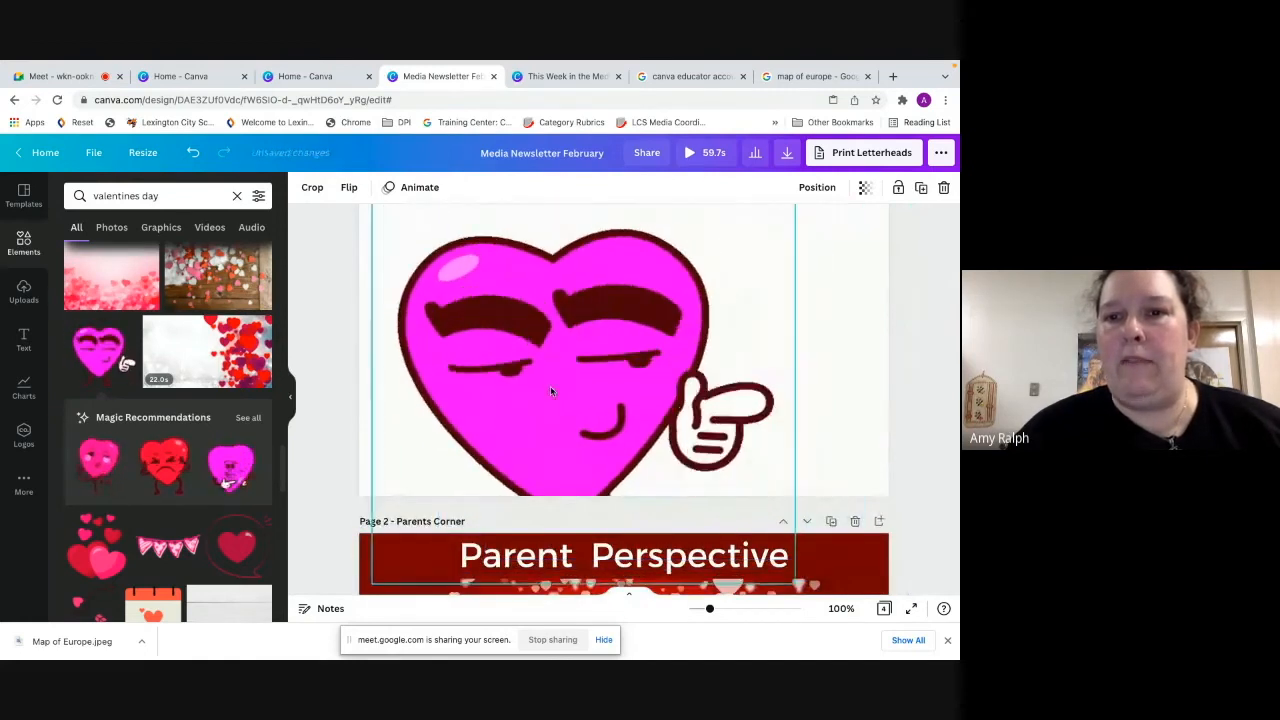
scroll(700, 371, "up", 2)
left_click_drag(795, 357, 704, 376)
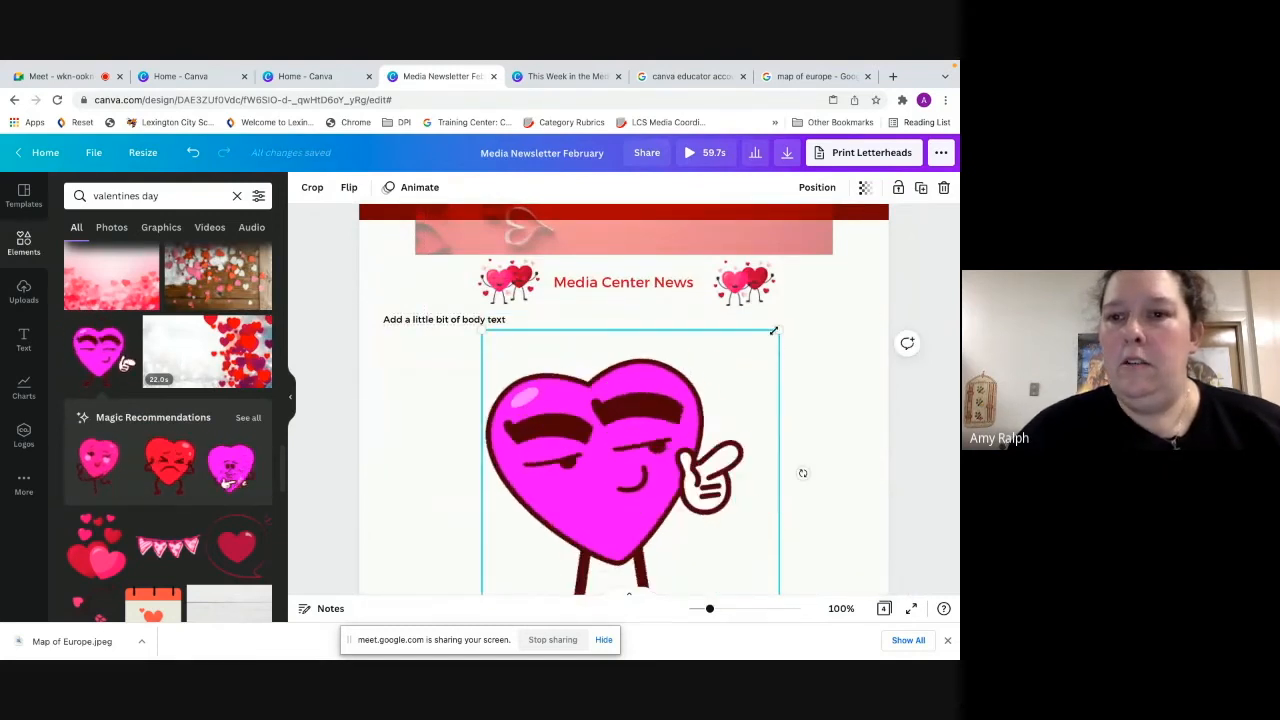
left_click_drag(773, 330, 675, 430)
Add a red heart sticker near the page's right edge and move the magenta heart to the left side
left_click_drag(185, 493, 818, 530)
left_click(521, 496)
left_click_drag(521, 496, 409, 423)
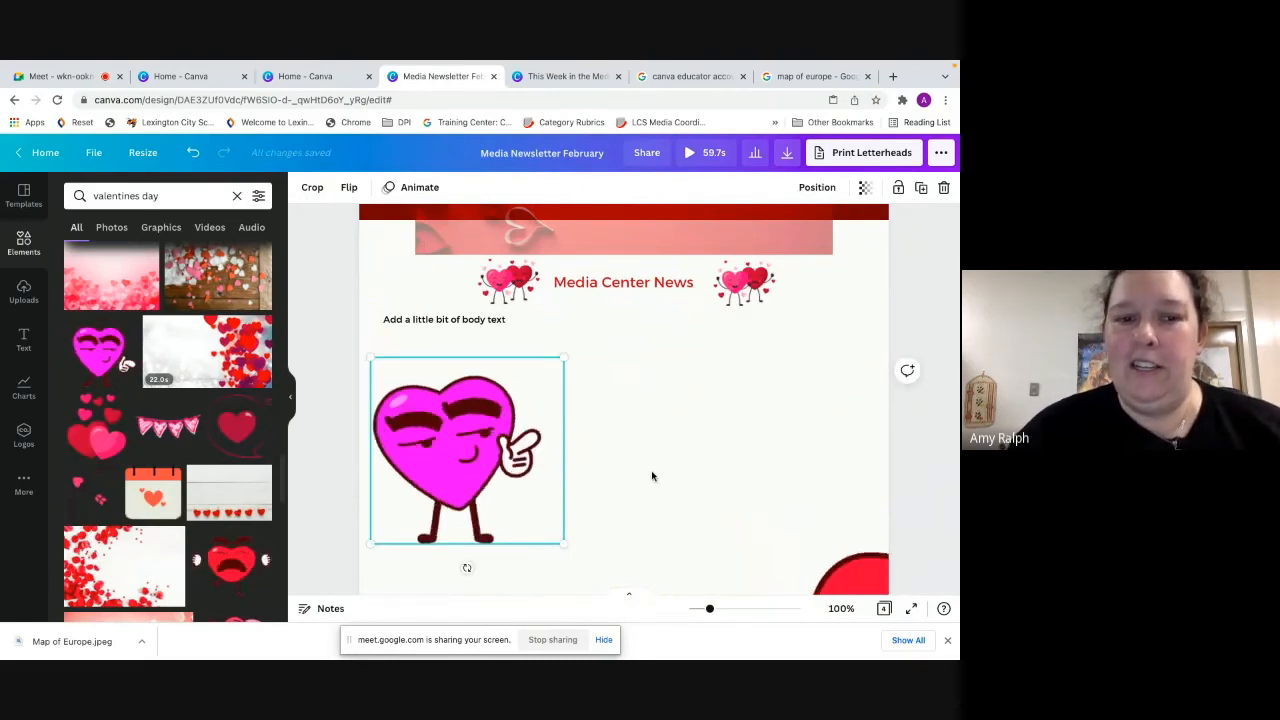
left_click_drag(720, 466, 691, 397)
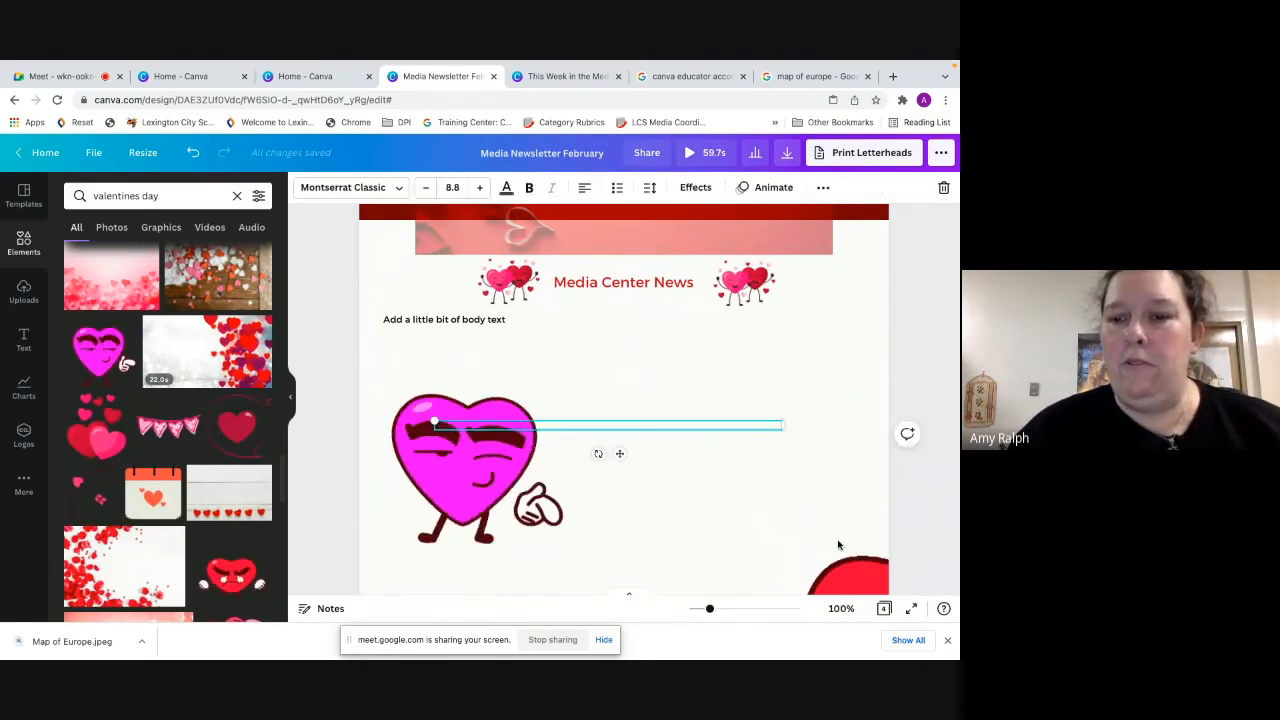
Delete the magenta and red heart stickers from page 1
left_click(482, 468)
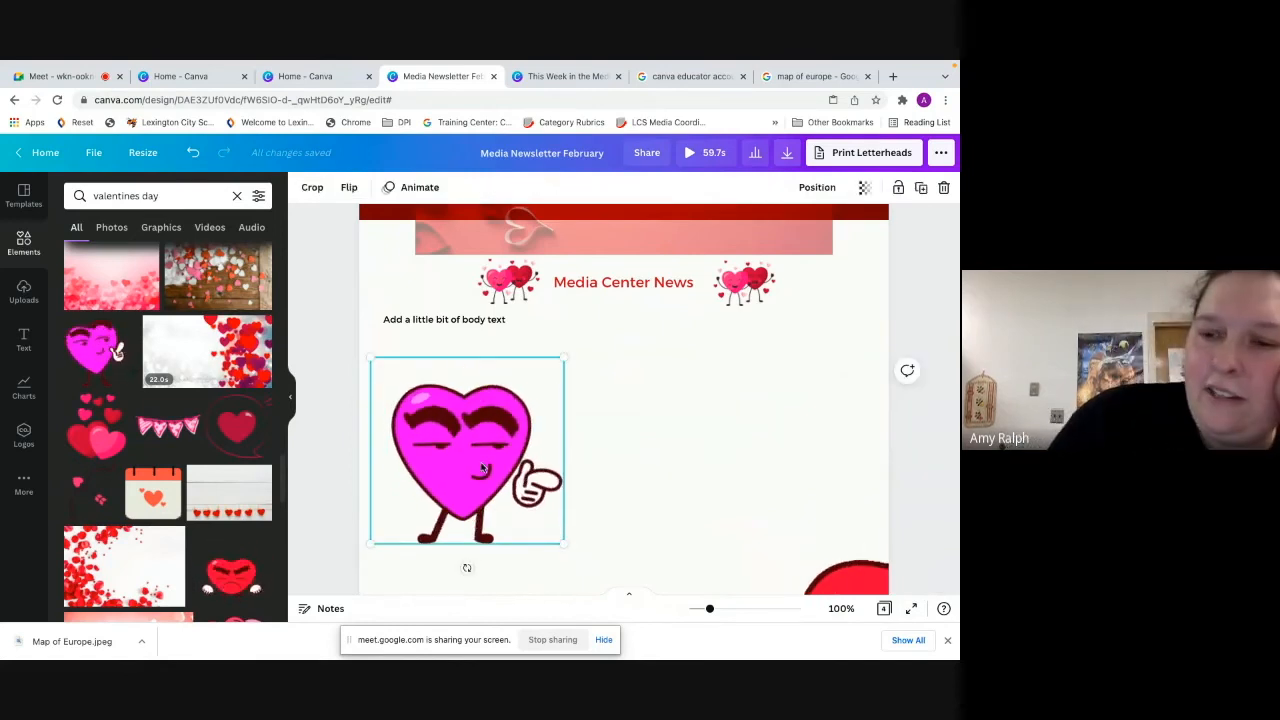
key("Delete")
left_click(870, 577)
key("Delete")
scroll(606, 434, "up", 1)
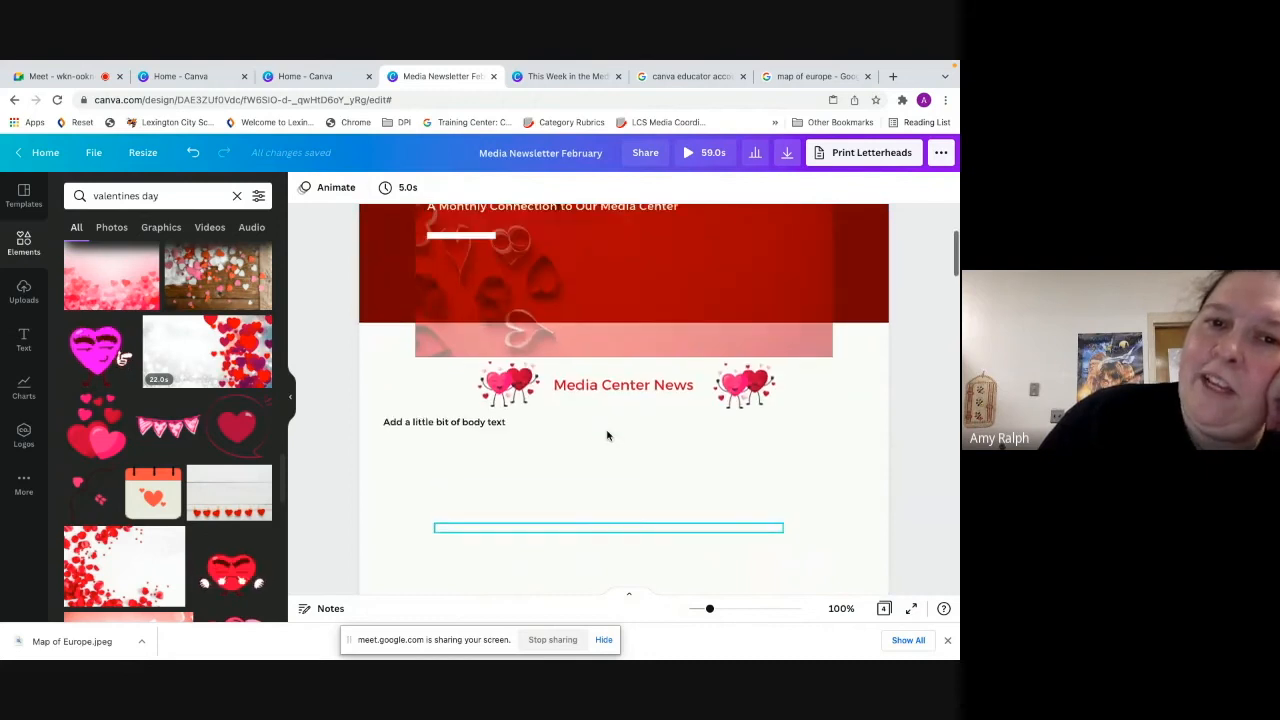
Look through the remaining newsletter pages and return to the "Media Center News" section on page 1
scroll(606, 489, "down", 5)
scroll(606, 489, "down", 15)
scroll(606, 489, "down", 10)
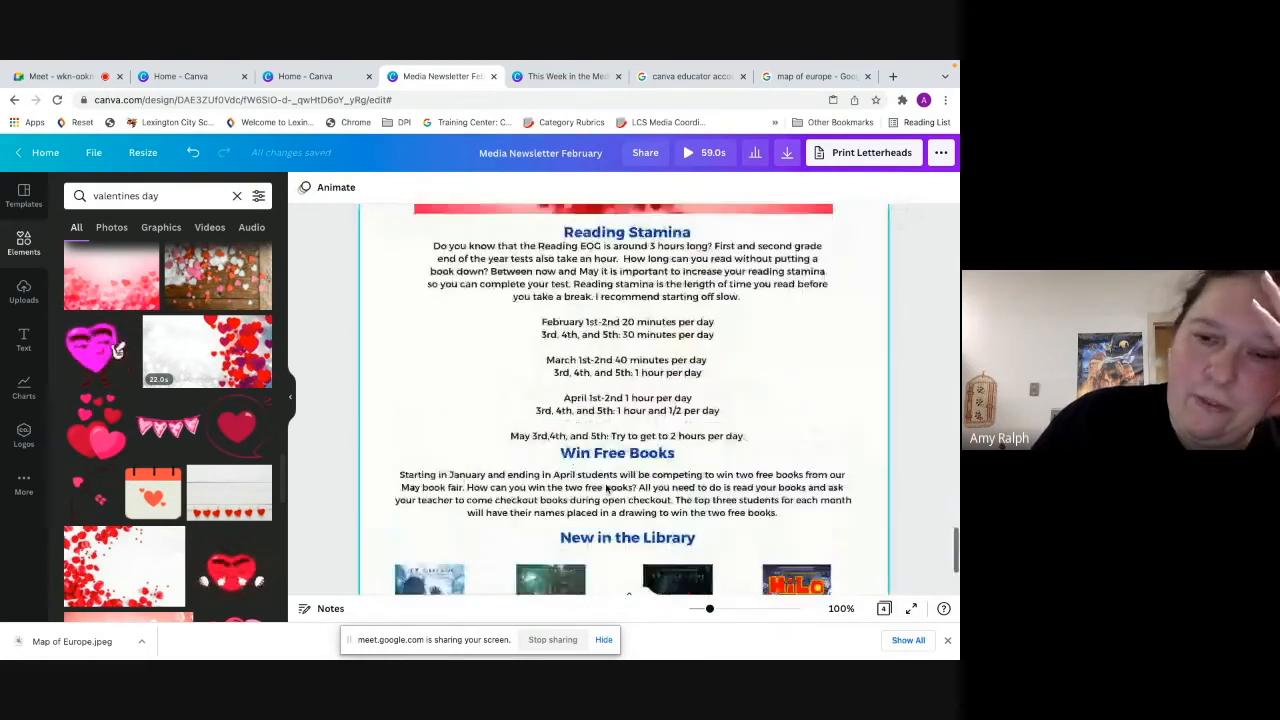
scroll(606, 489, "up", 12)
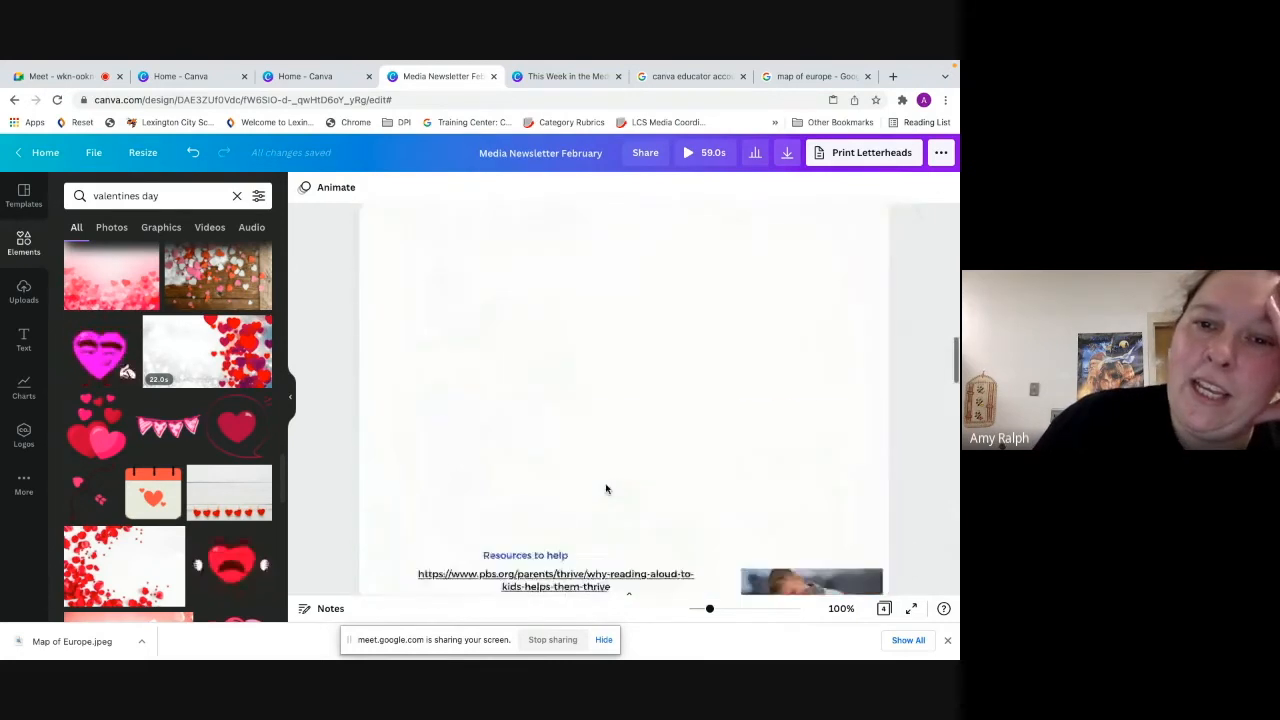
scroll(606, 489, "up", 10)
scroll(606, 489, "up", 5)
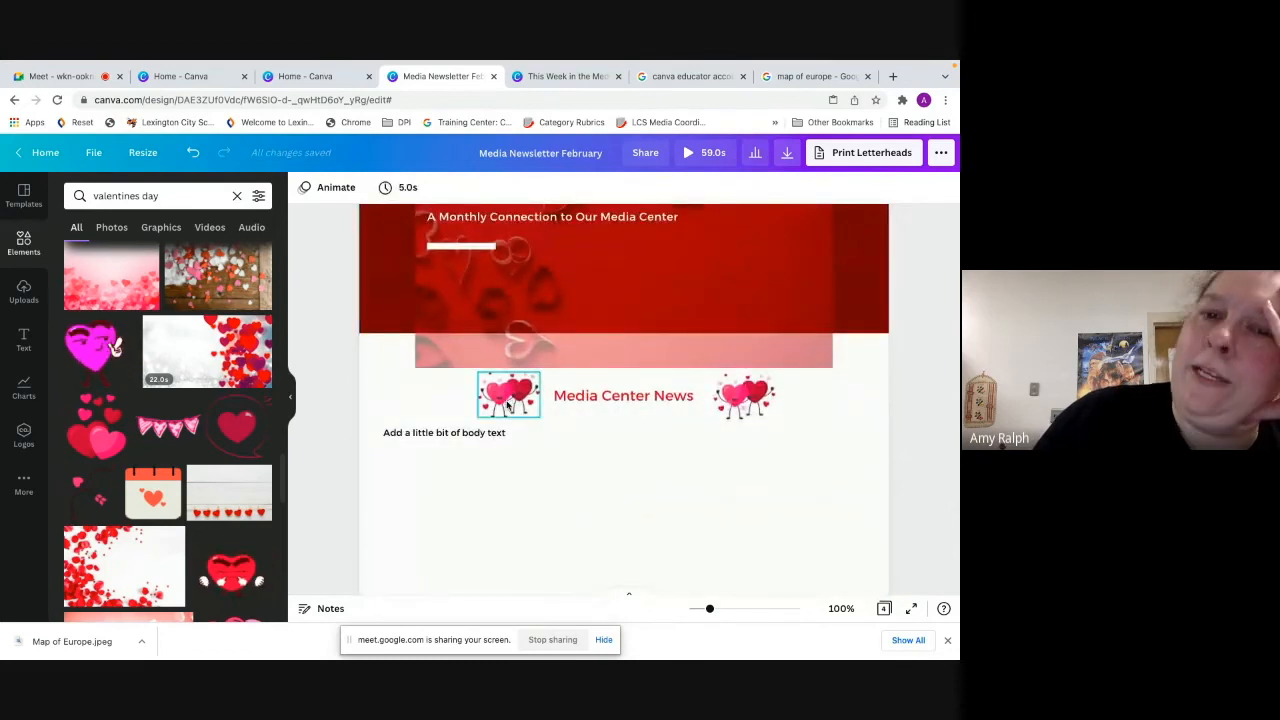
Browse the Valentine's Day search results for photos and graphics that suit page 1 of the newsletter
scroll(137, 488, "down", 3)
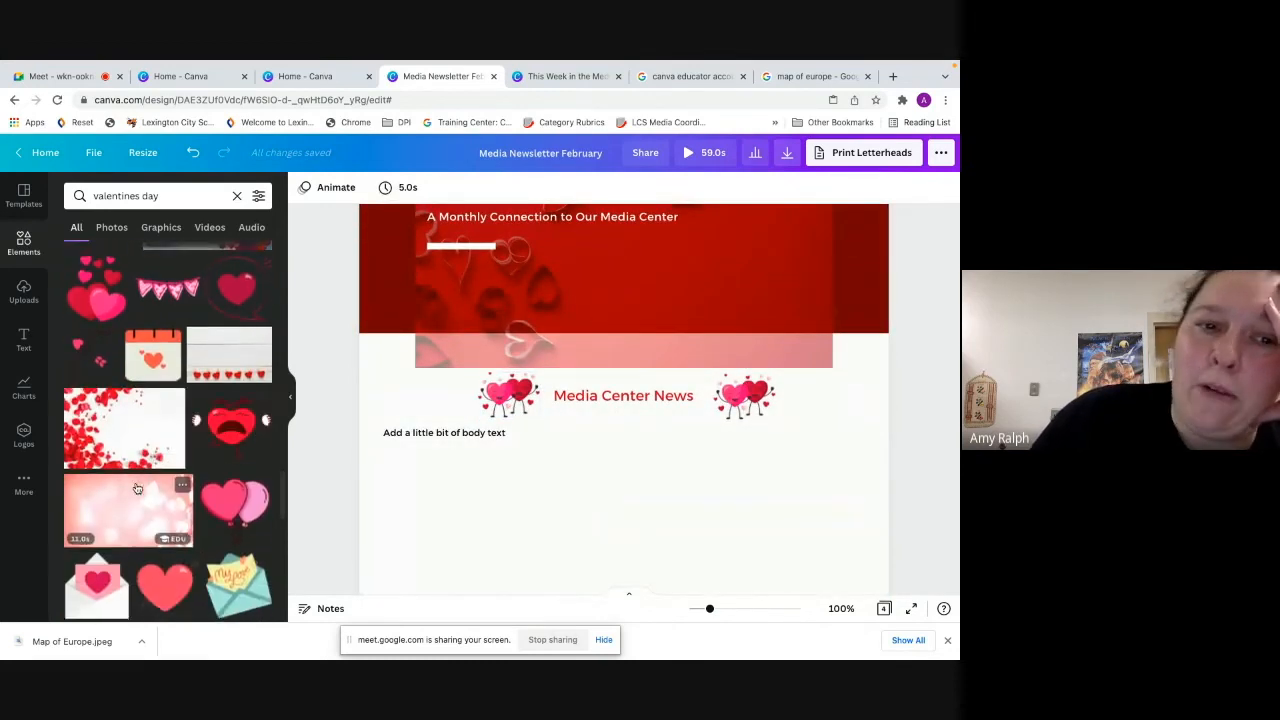
scroll(137, 488, "down", 1)
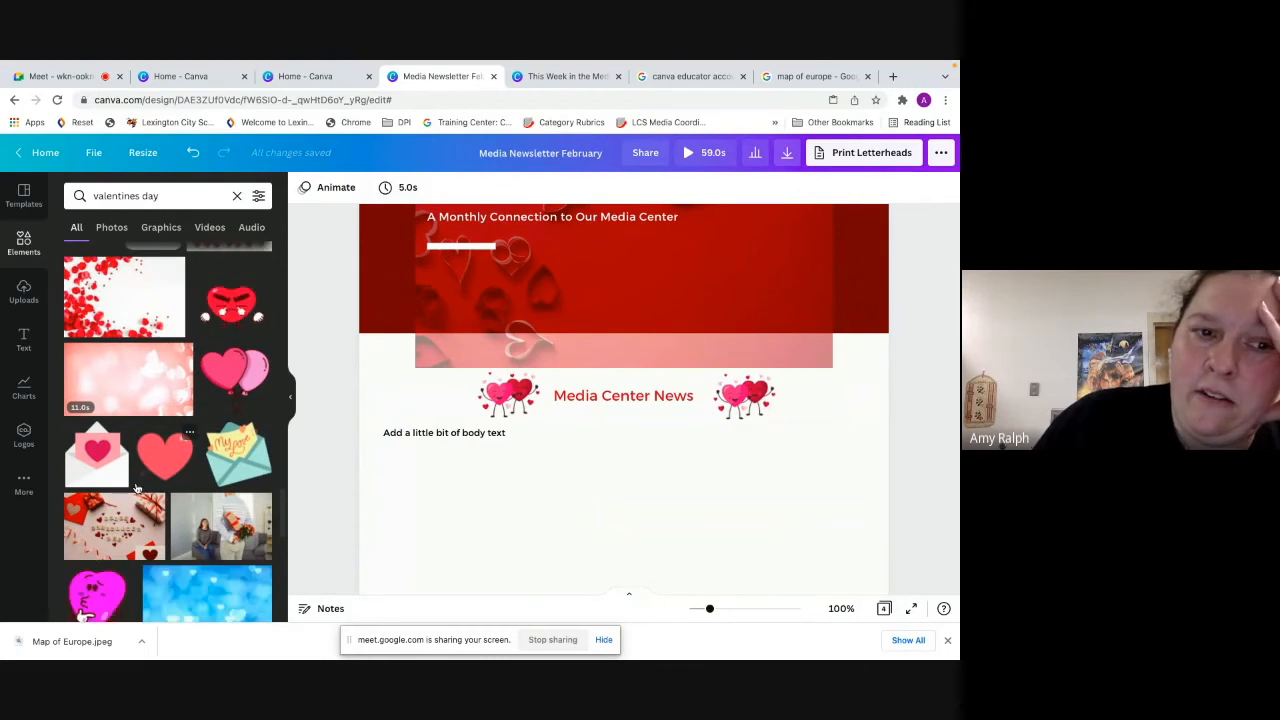
scroll(137, 488, "down", 1)
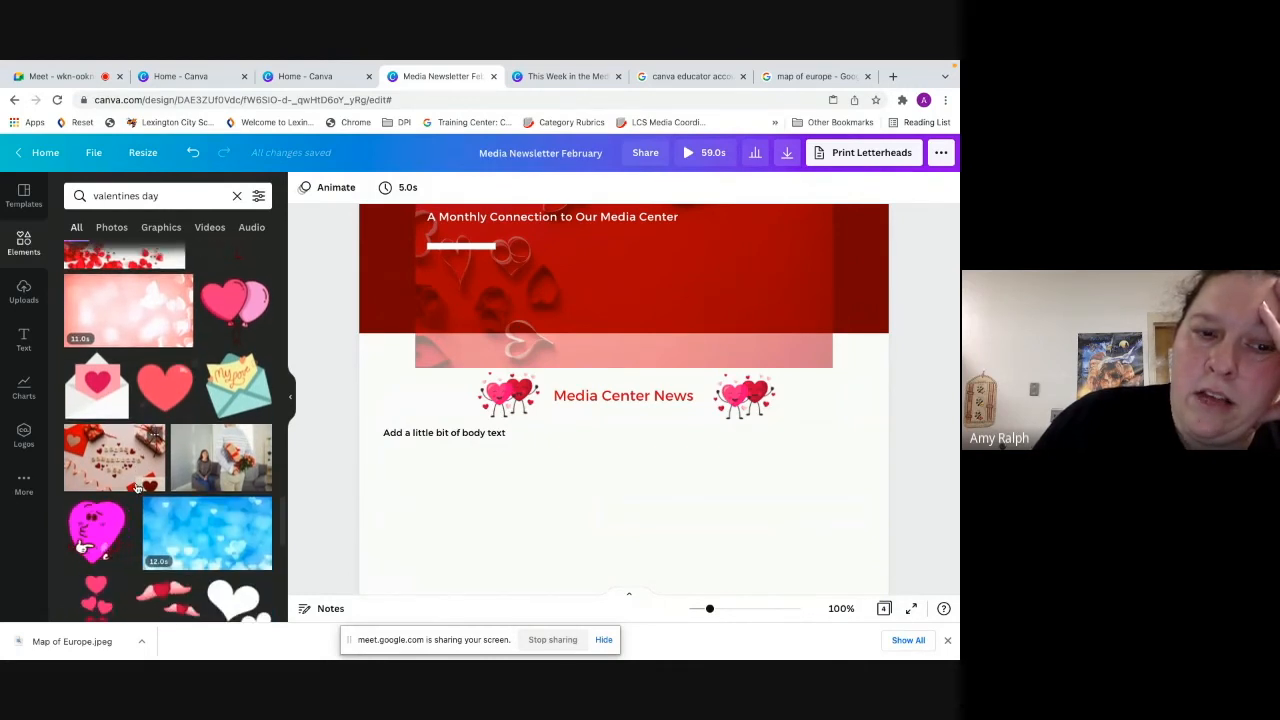
scroll(137, 488, "down", 3)
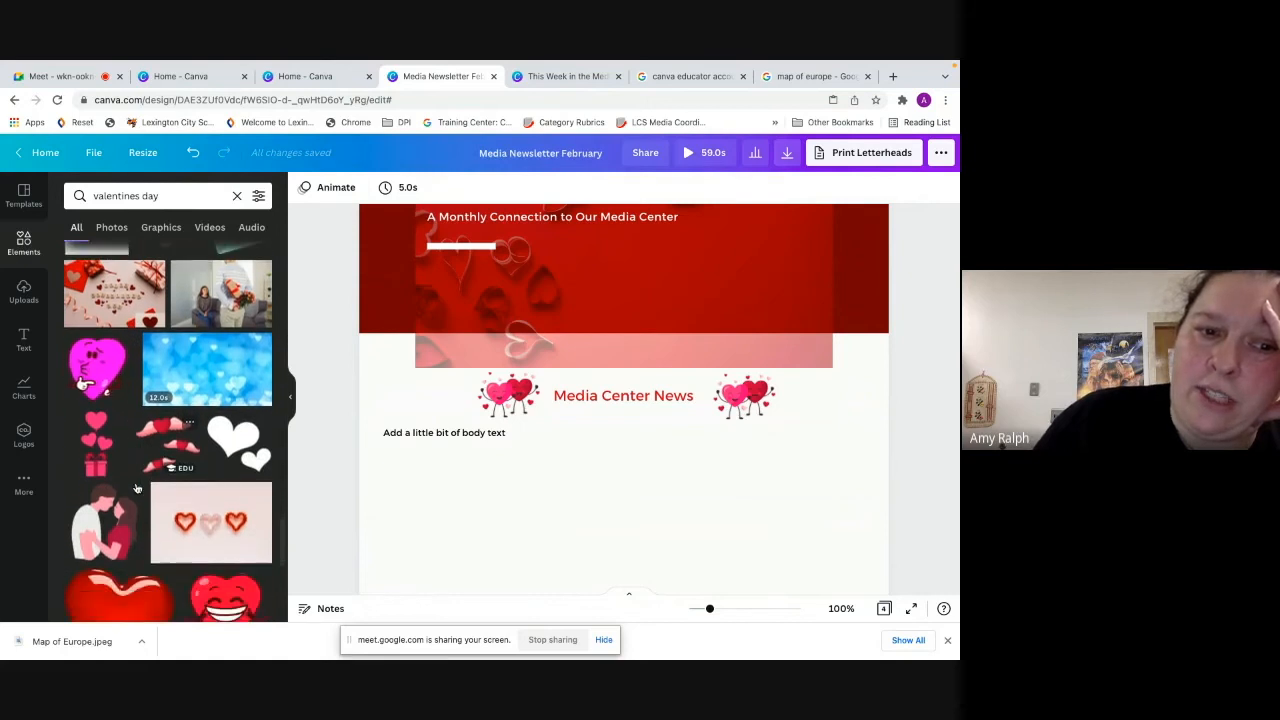
scroll(137, 488, "down", 2)
scroll(137, 488, "down", 2)
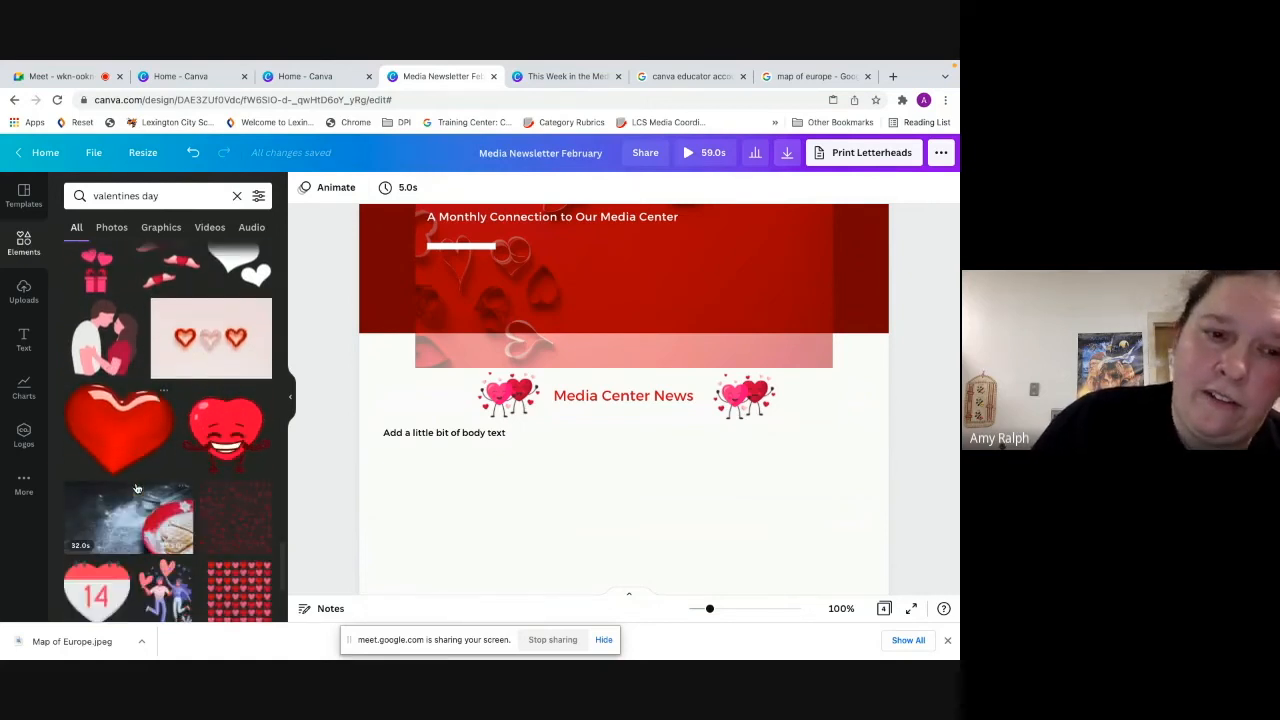
scroll(137, 488, "down", 2)
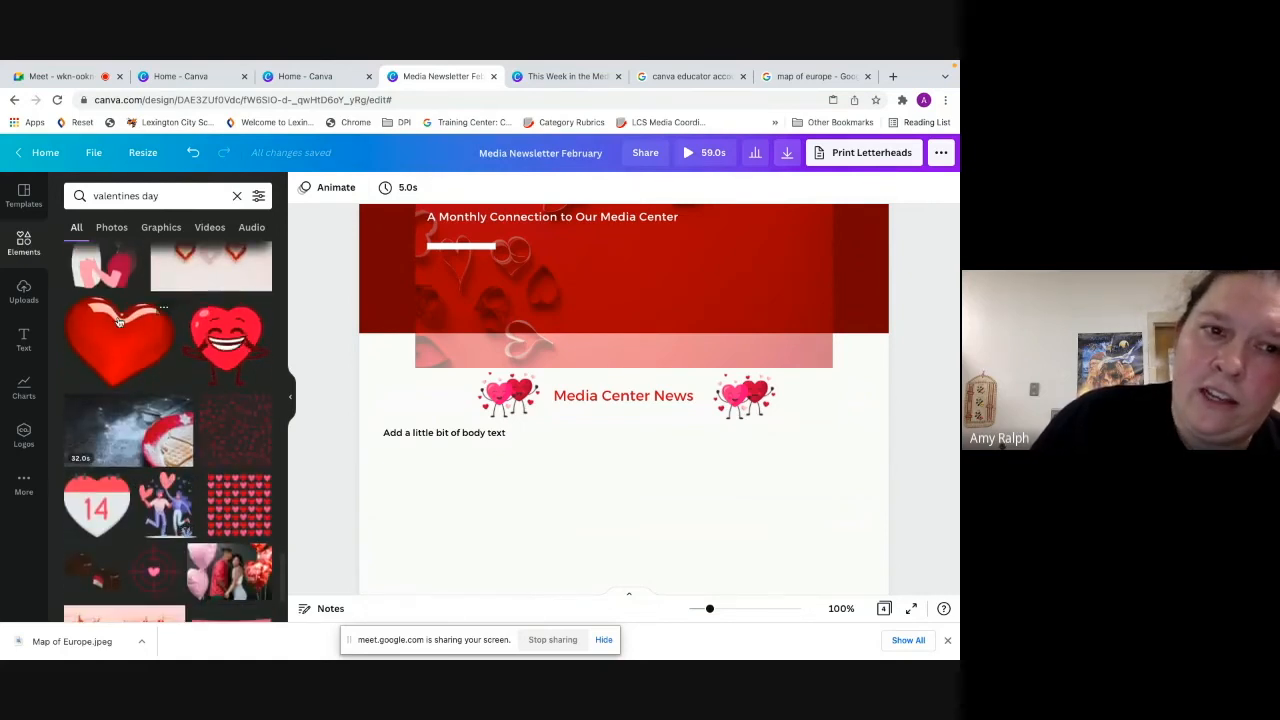
scroll(118, 322, "up", 2)
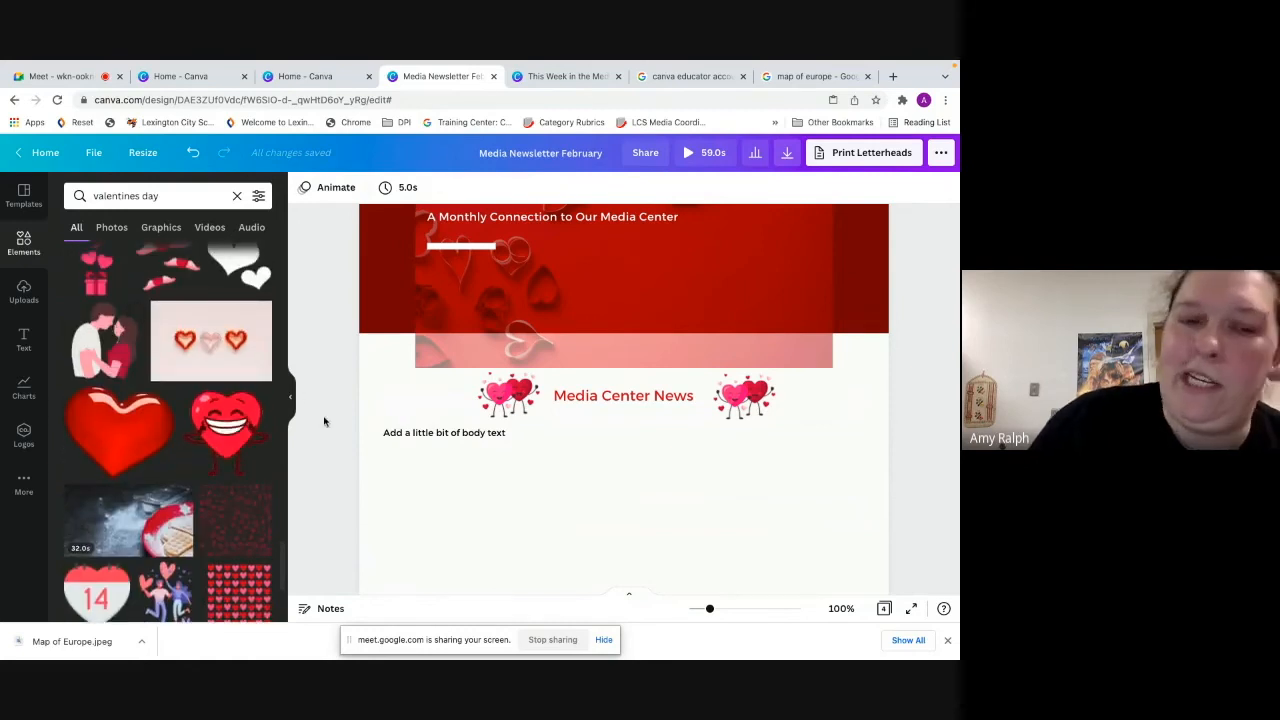
scroll(323, 421, "down", 2)
scroll(323, 421, "up", 1)
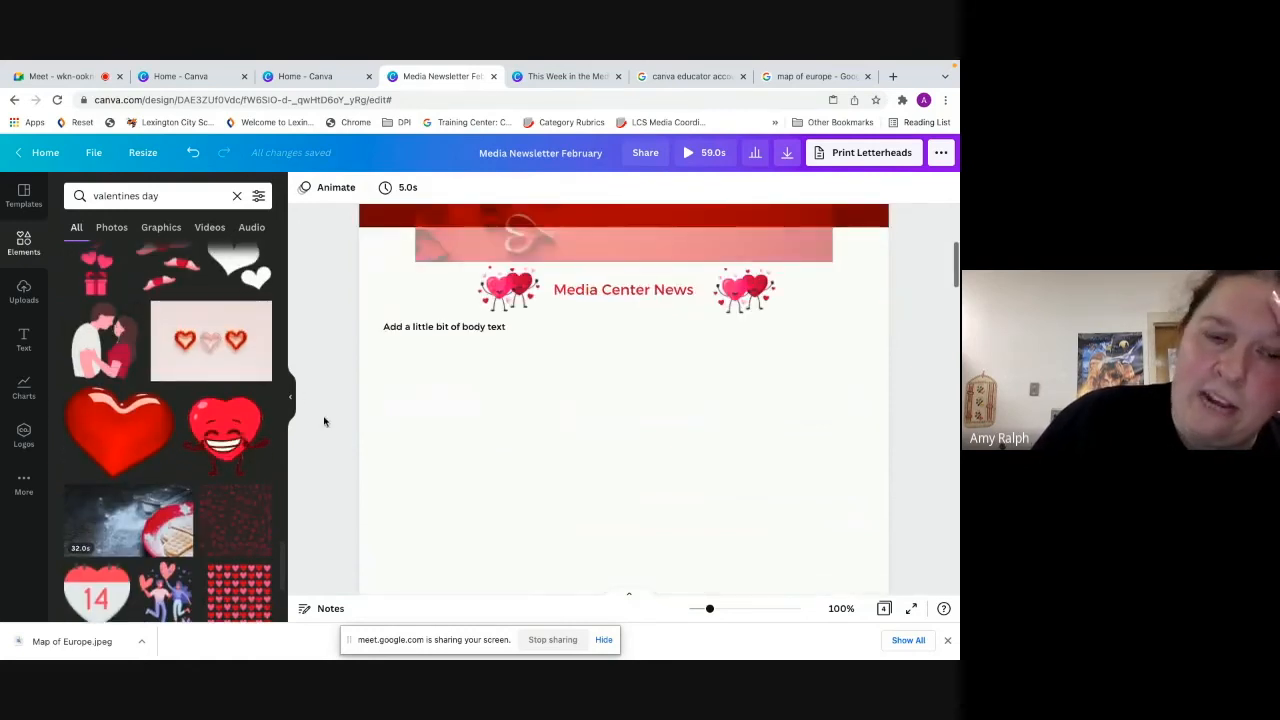
scroll(232, 468, "down", 5)
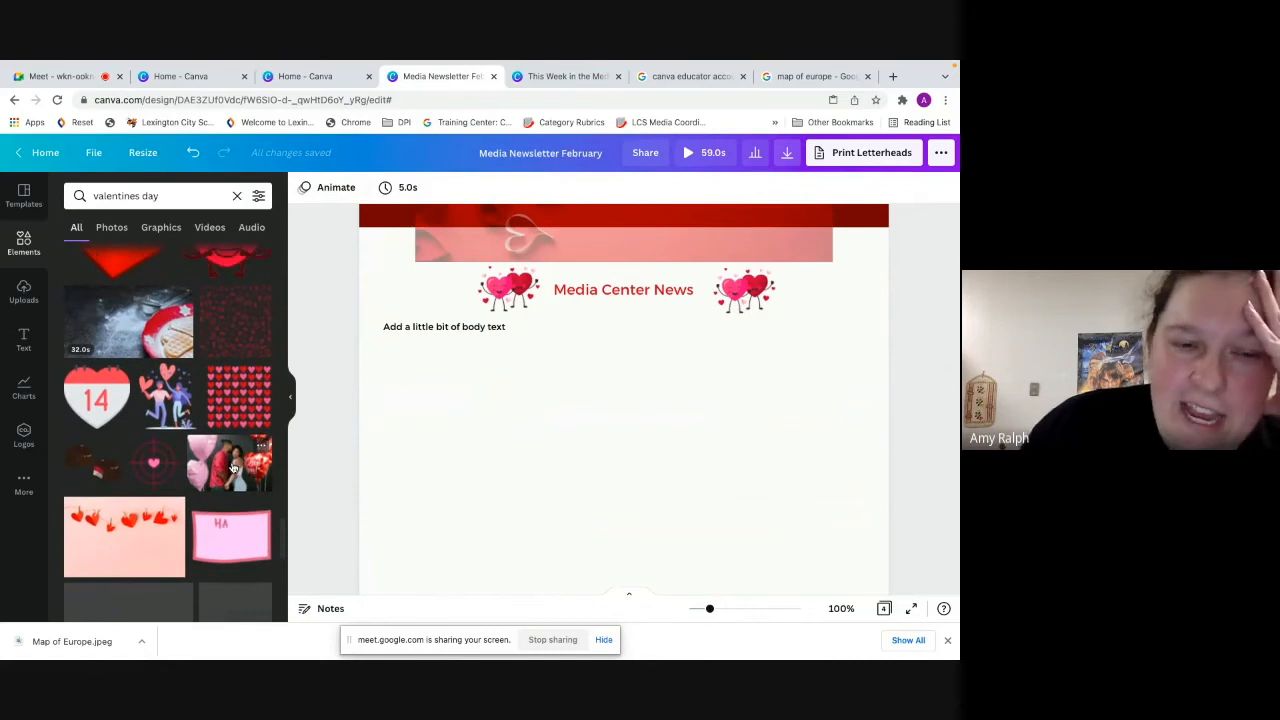
scroll(232, 467, "down", 4)
scroll(232, 467, "up", 3)
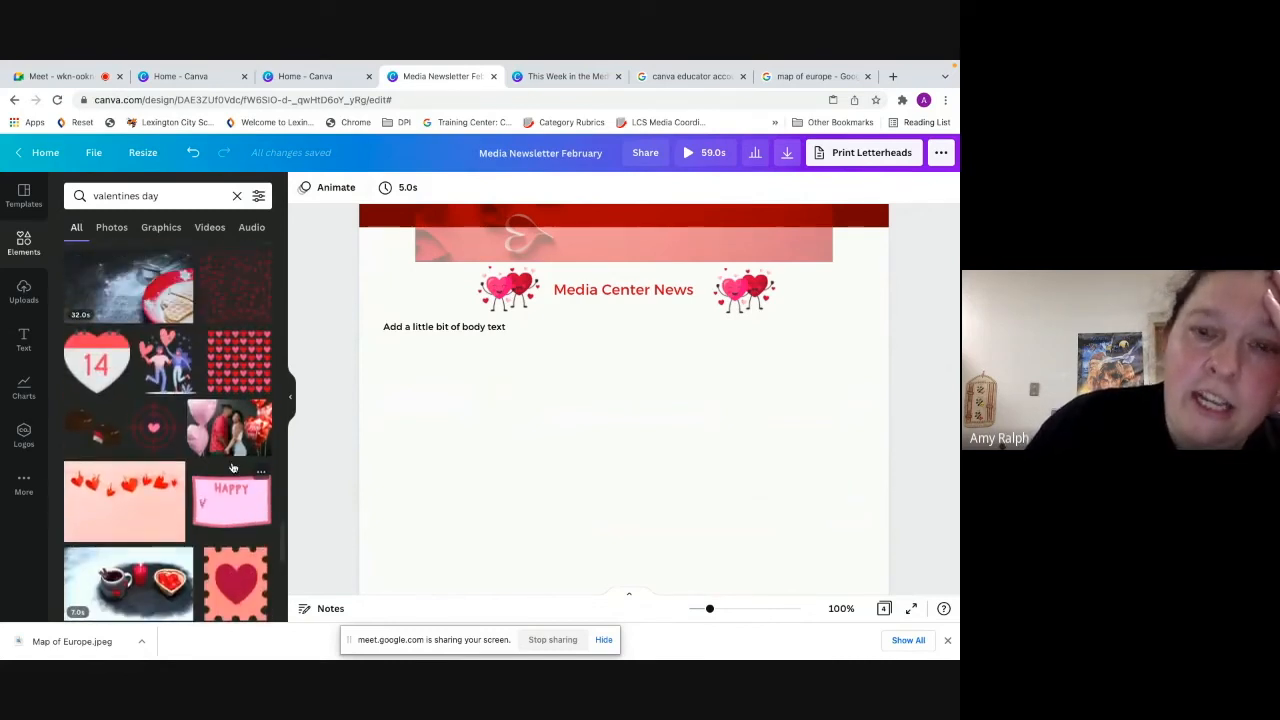
scroll(232, 468, "up", 5)
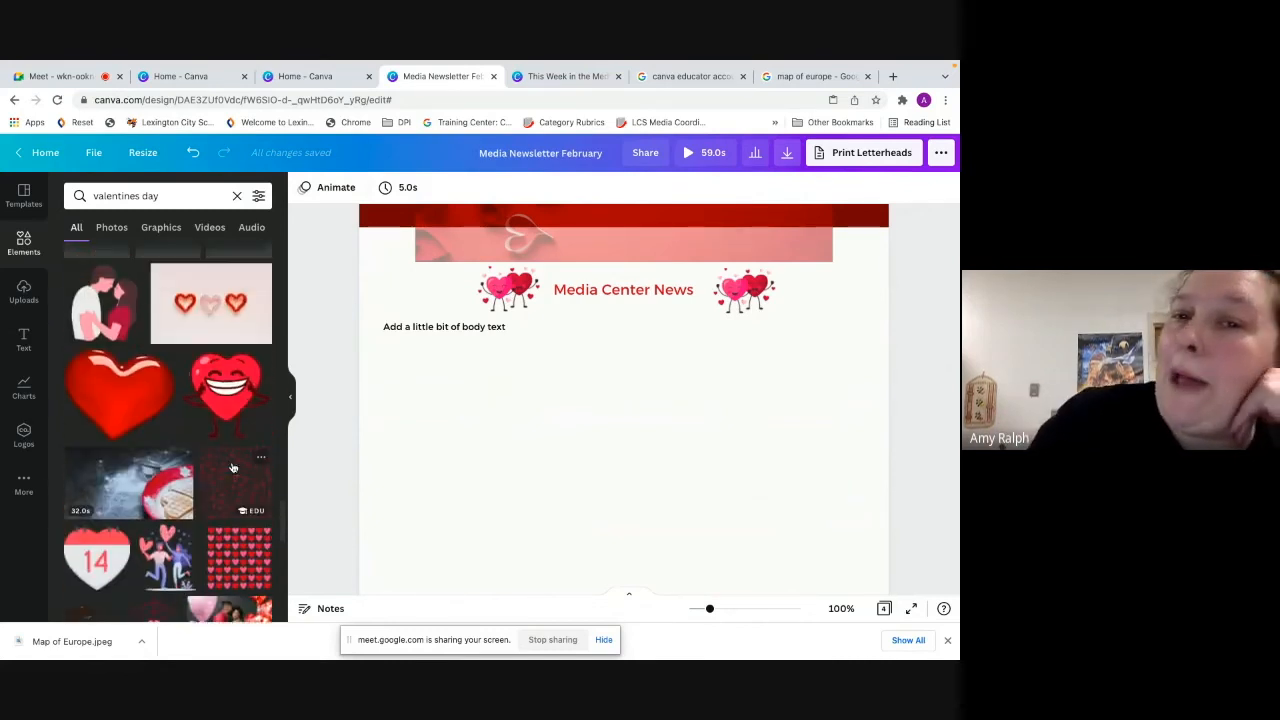
scroll(232, 467, "up", 5)
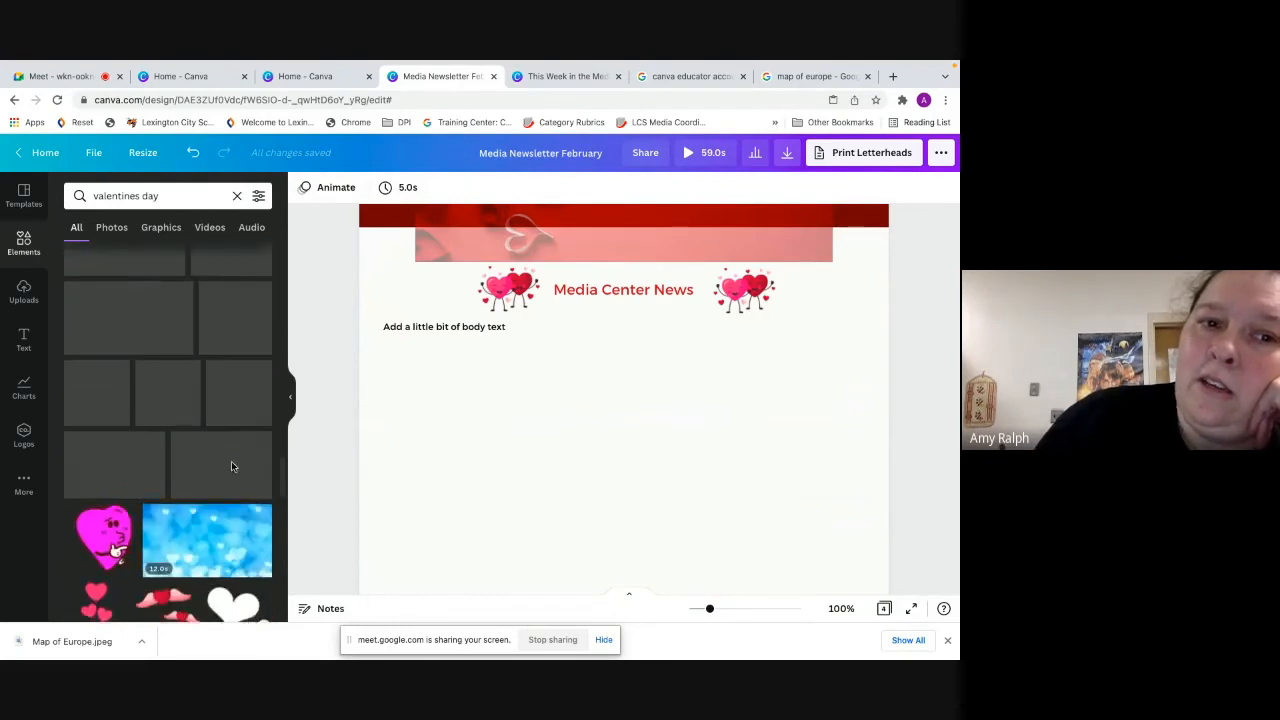
scroll(232, 467, "down", 1)
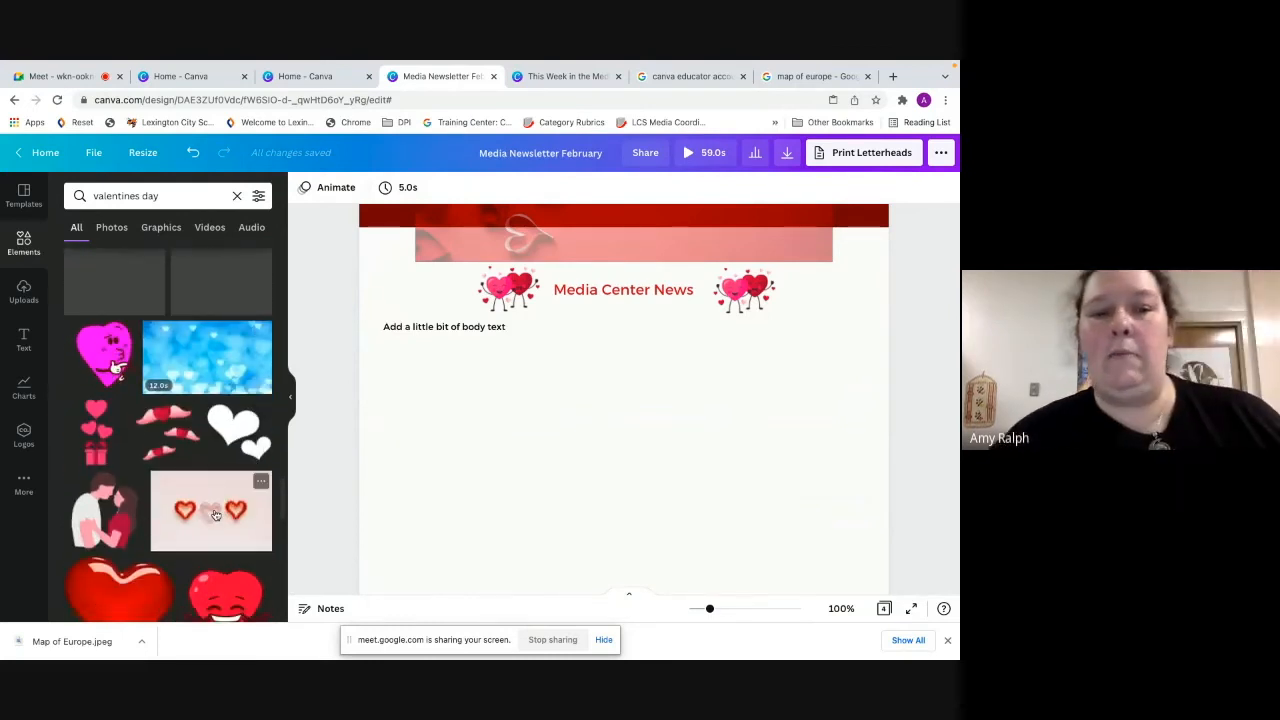
Try the photo of three coiled hearts as page 1's background, look over the page and undo the change
left_click_drag(215, 515, 408, 263)
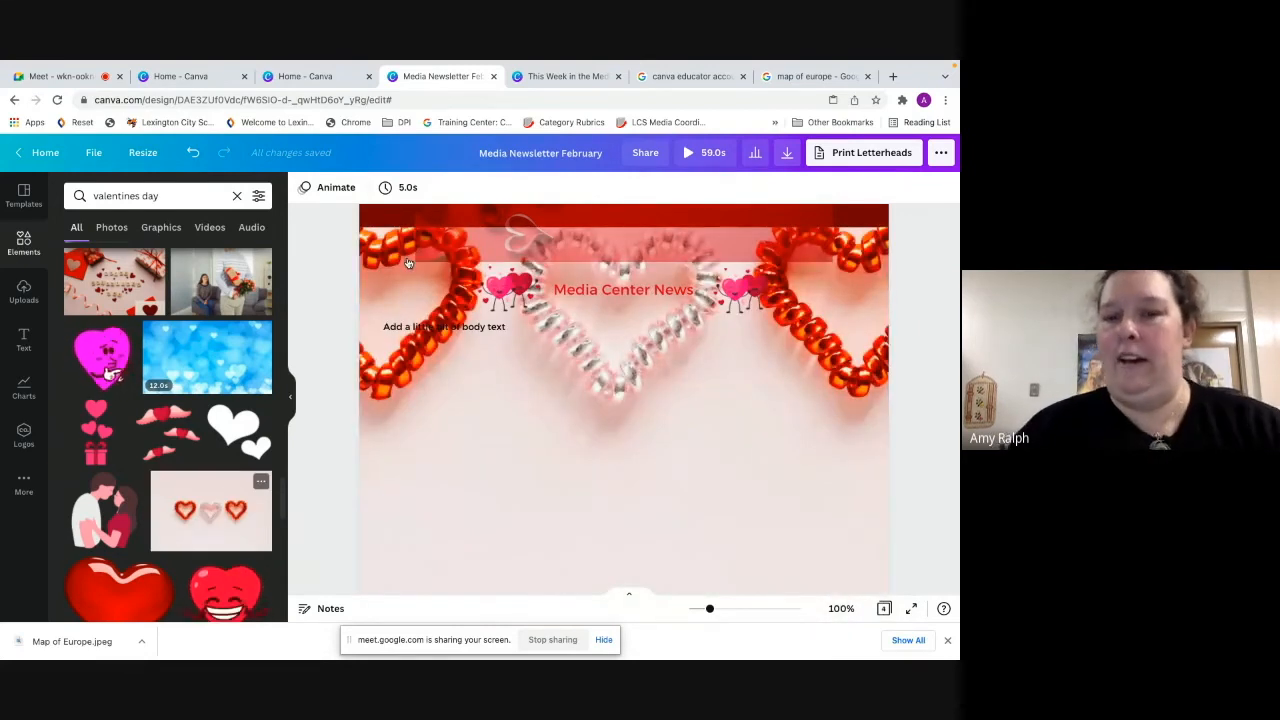
scroll(609, 440, "down", 5)
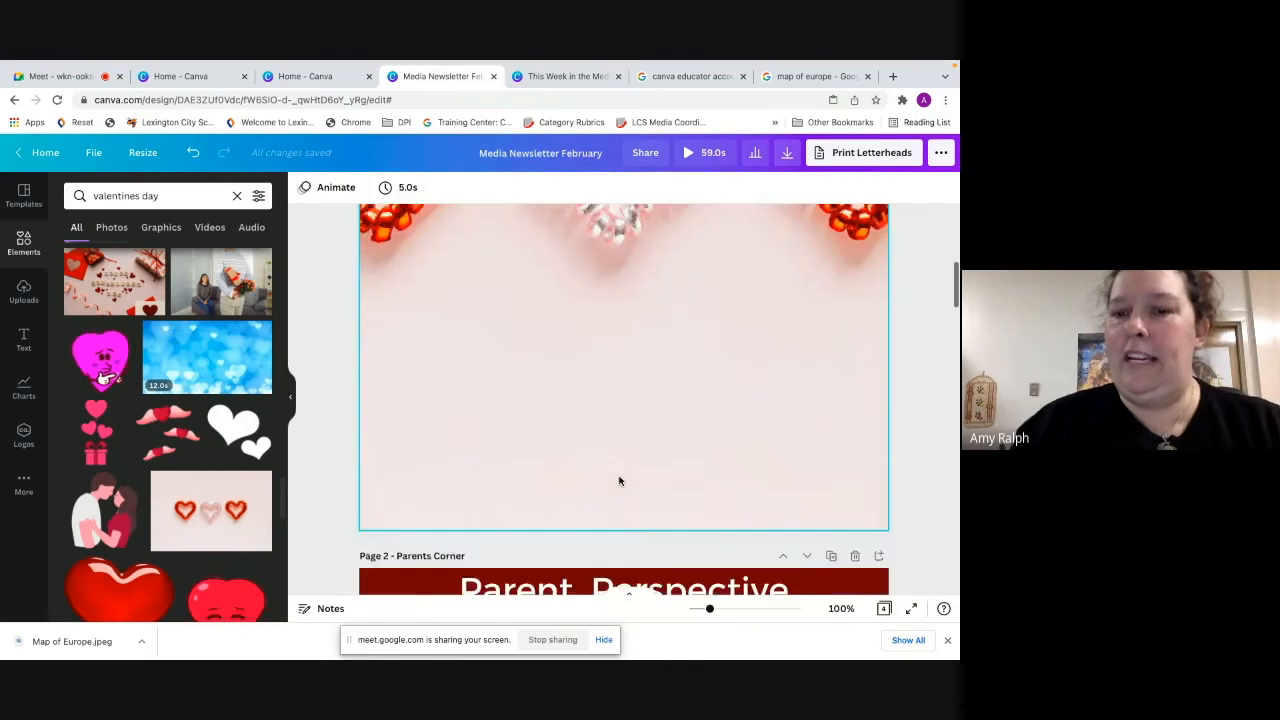
scroll(617, 480, "up", 6)
scroll(619, 481, "up", 3)
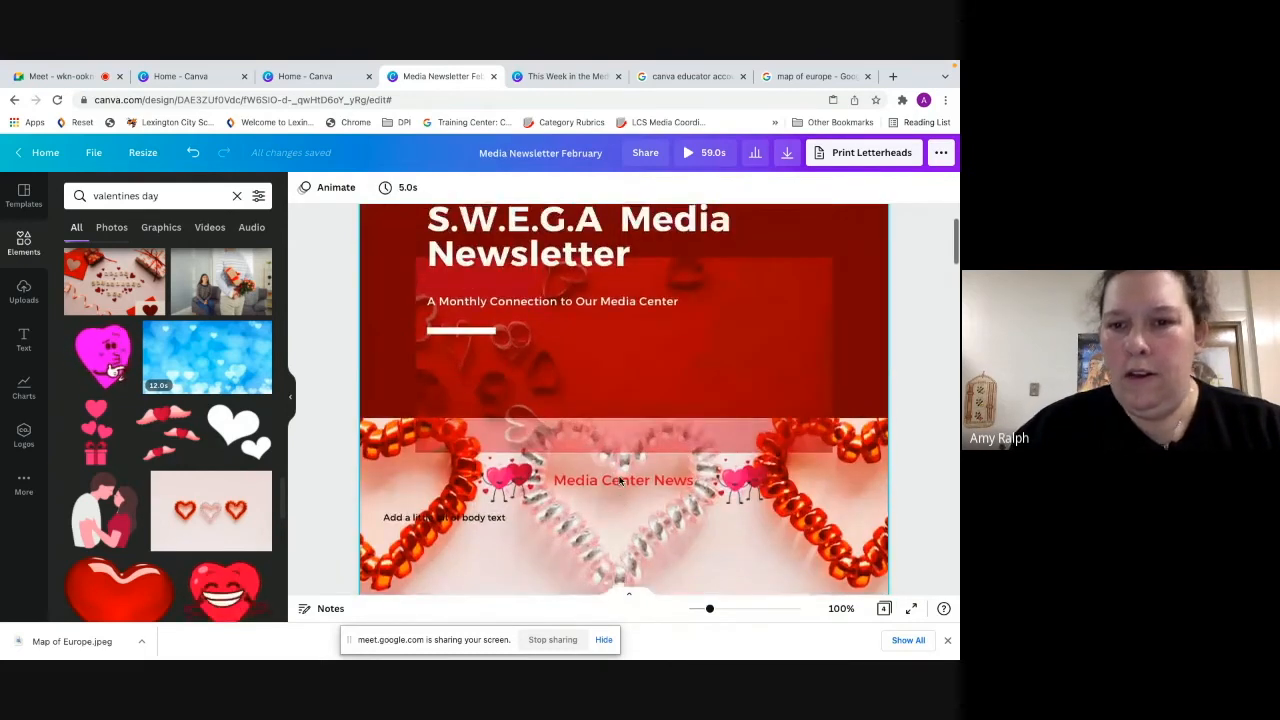
scroll(619, 481, "down", 4)
scroll(619, 481, "up", 1)
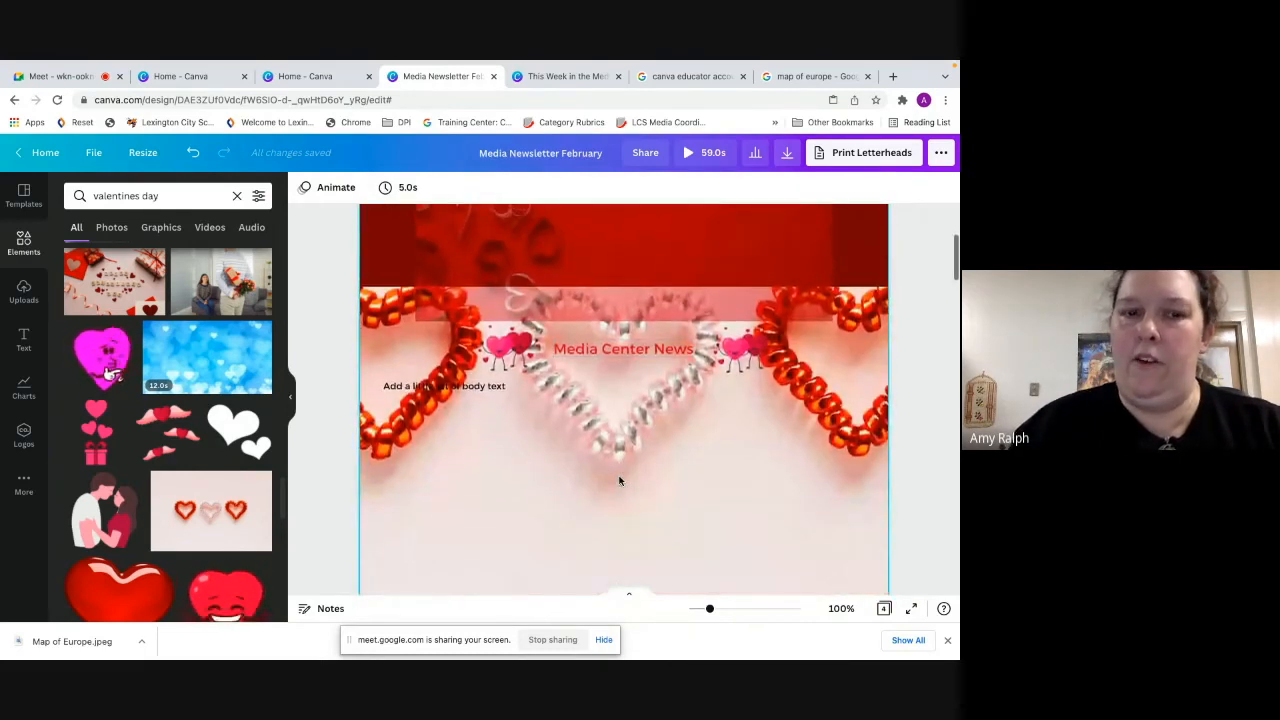
left_click(195, 155)
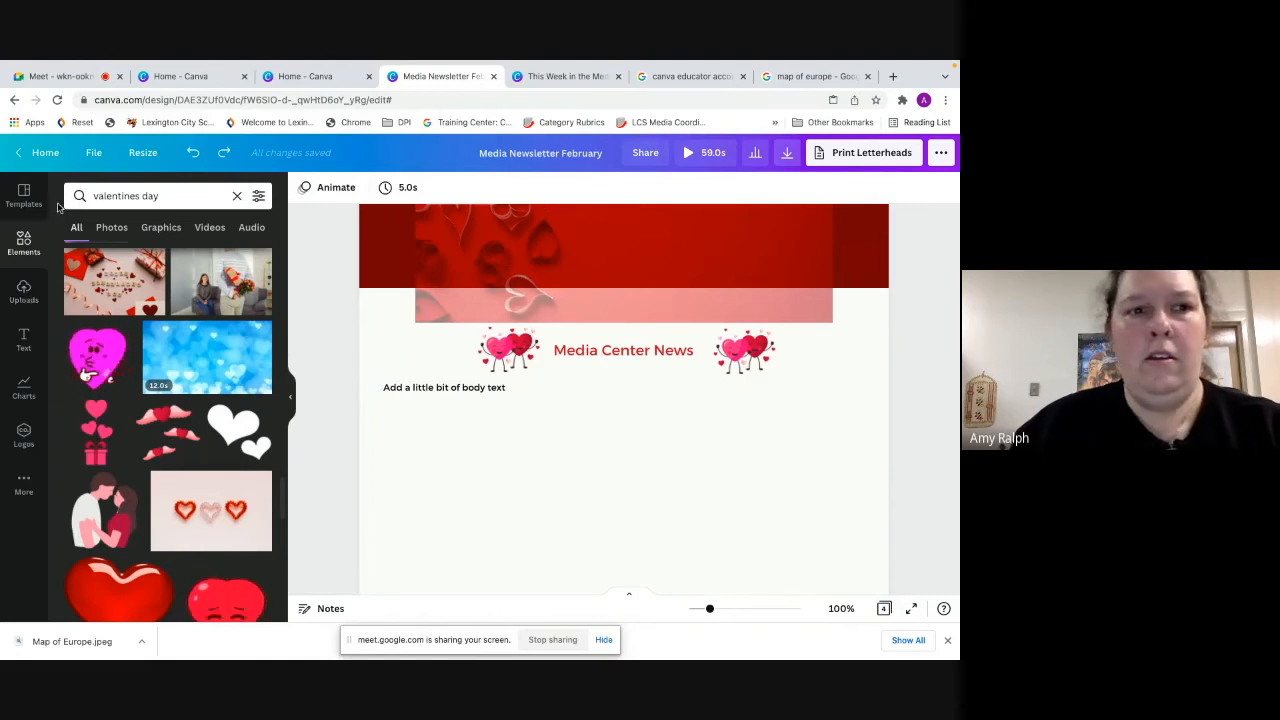
Add a single-series line chart to page 1 over the "Media Center News" section
left_click(6, 200)
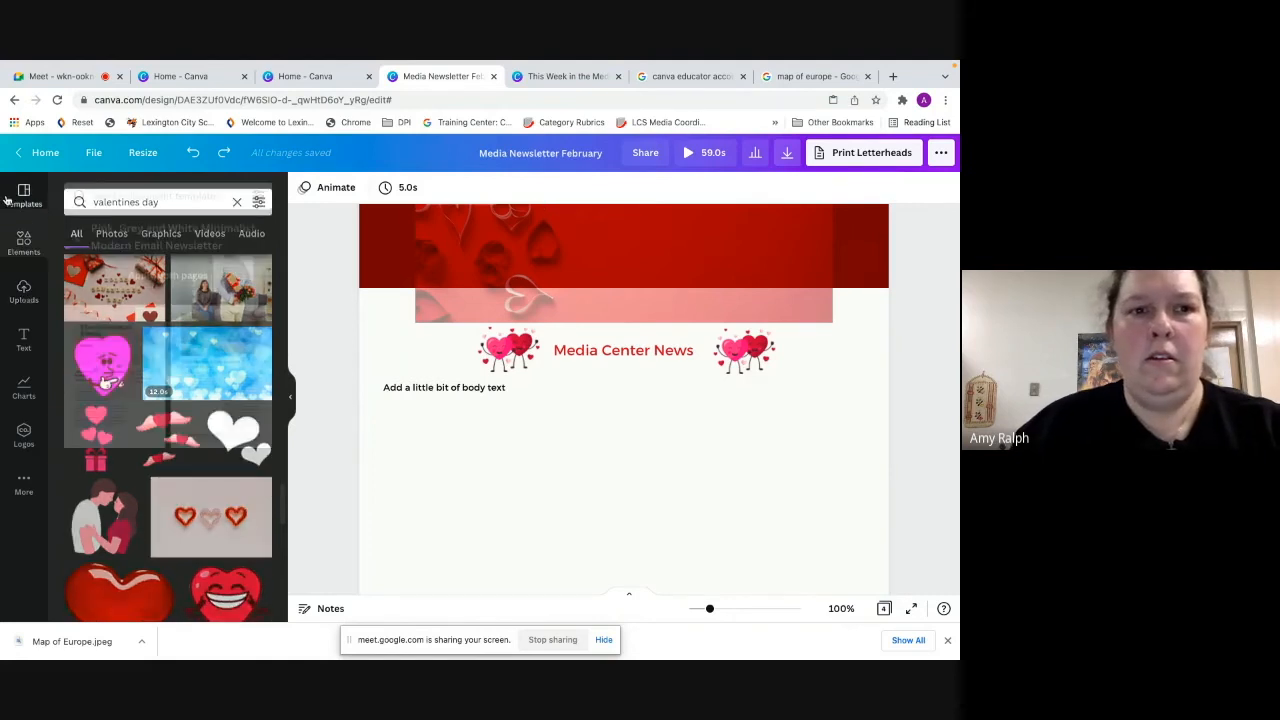
left_click(23, 248)
left_click(30, 302)
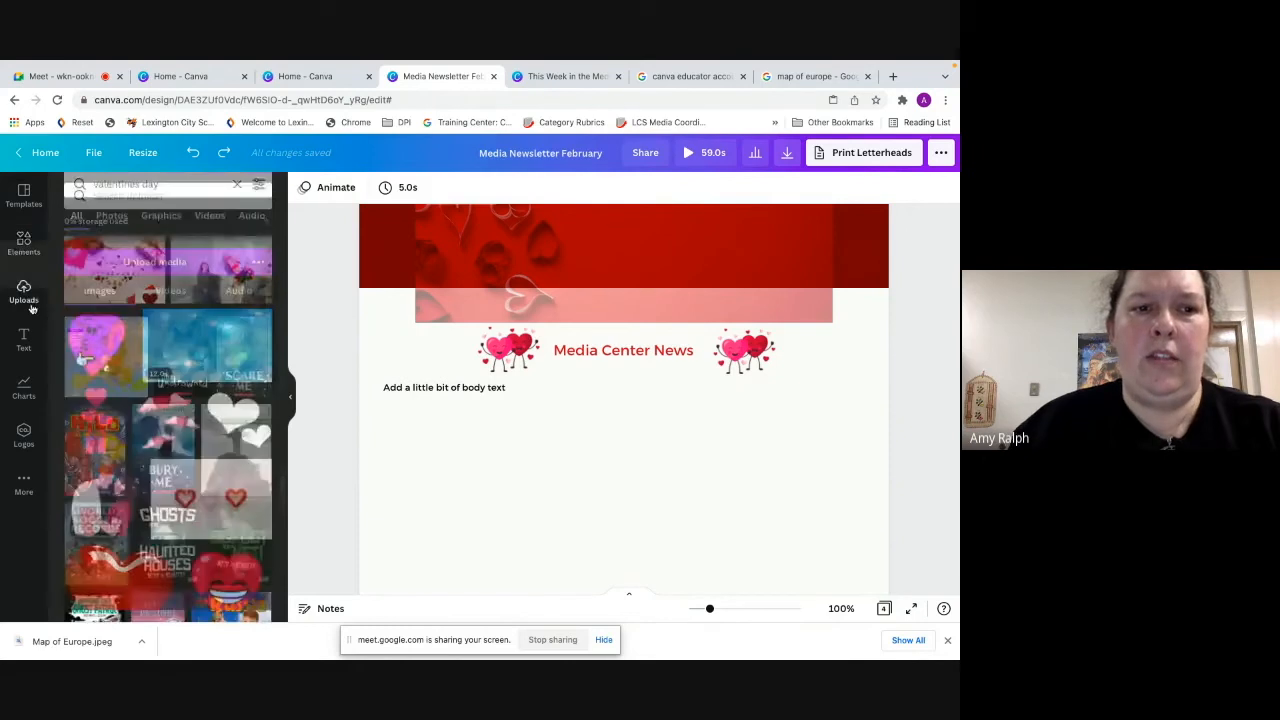
left_click(27, 336)
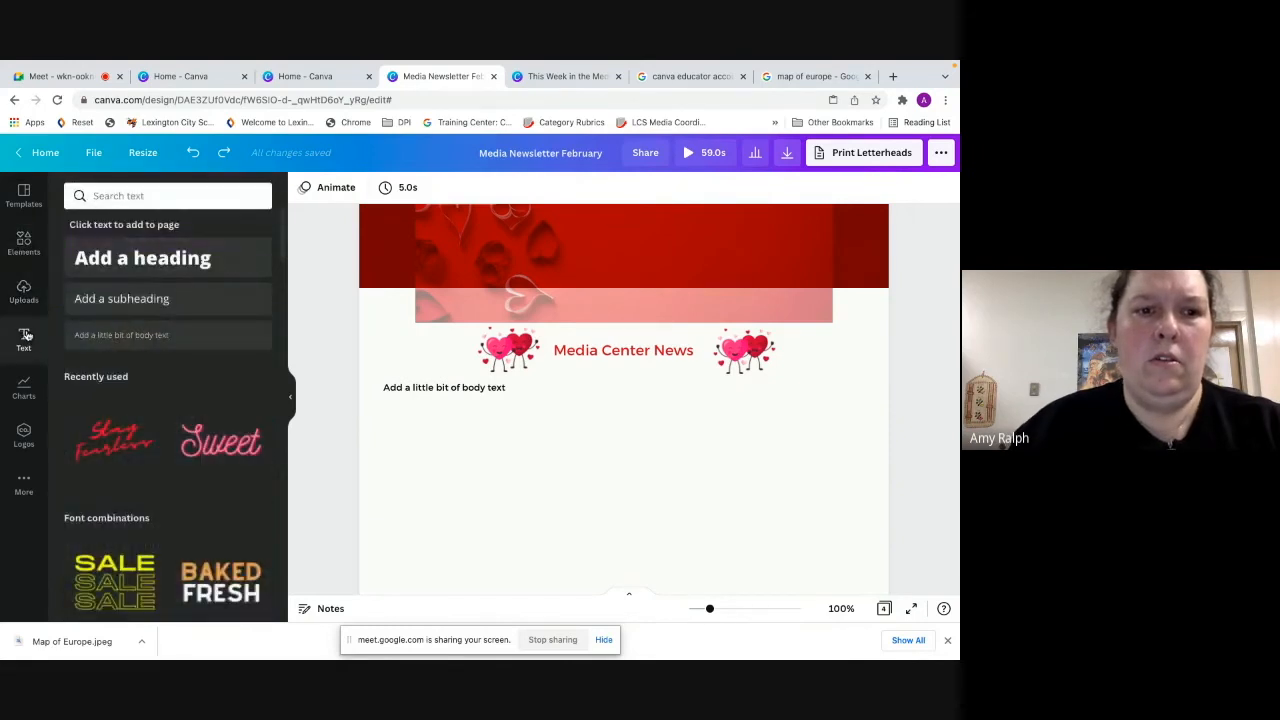
left_click(20, 390)
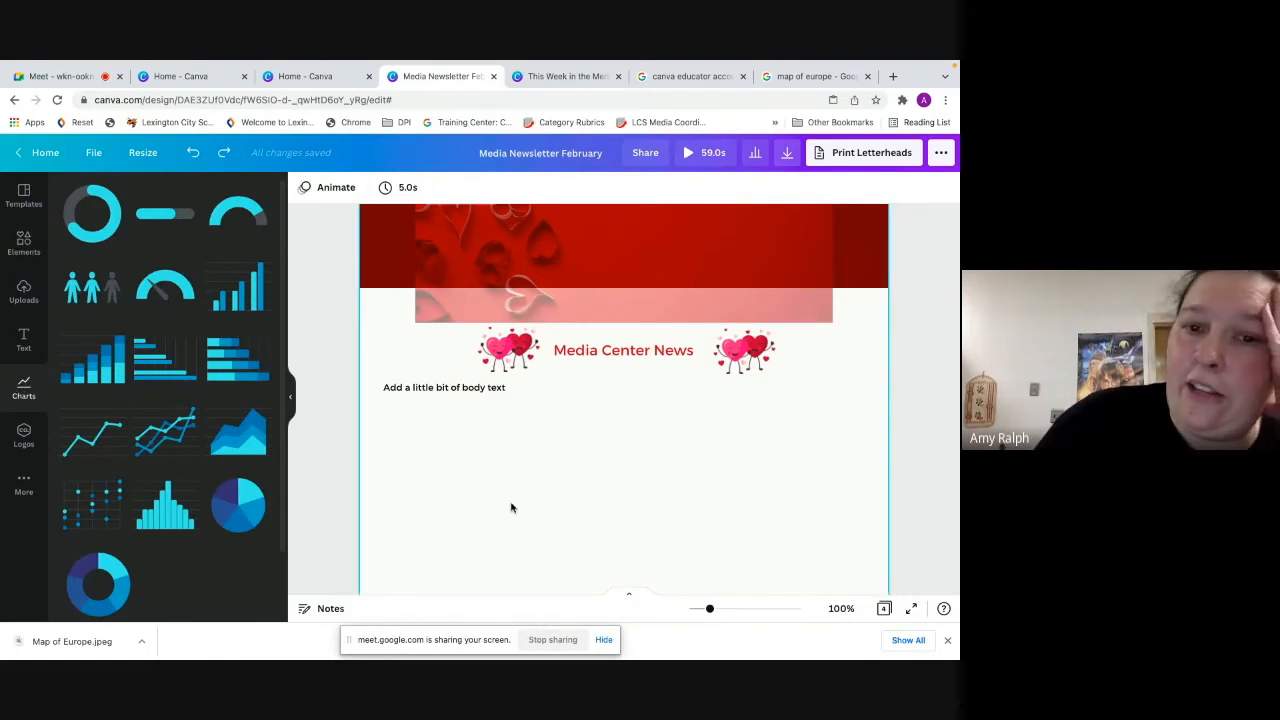
scroll(511, 508, "down", 1)
scroll(511, 506, "up", 1)
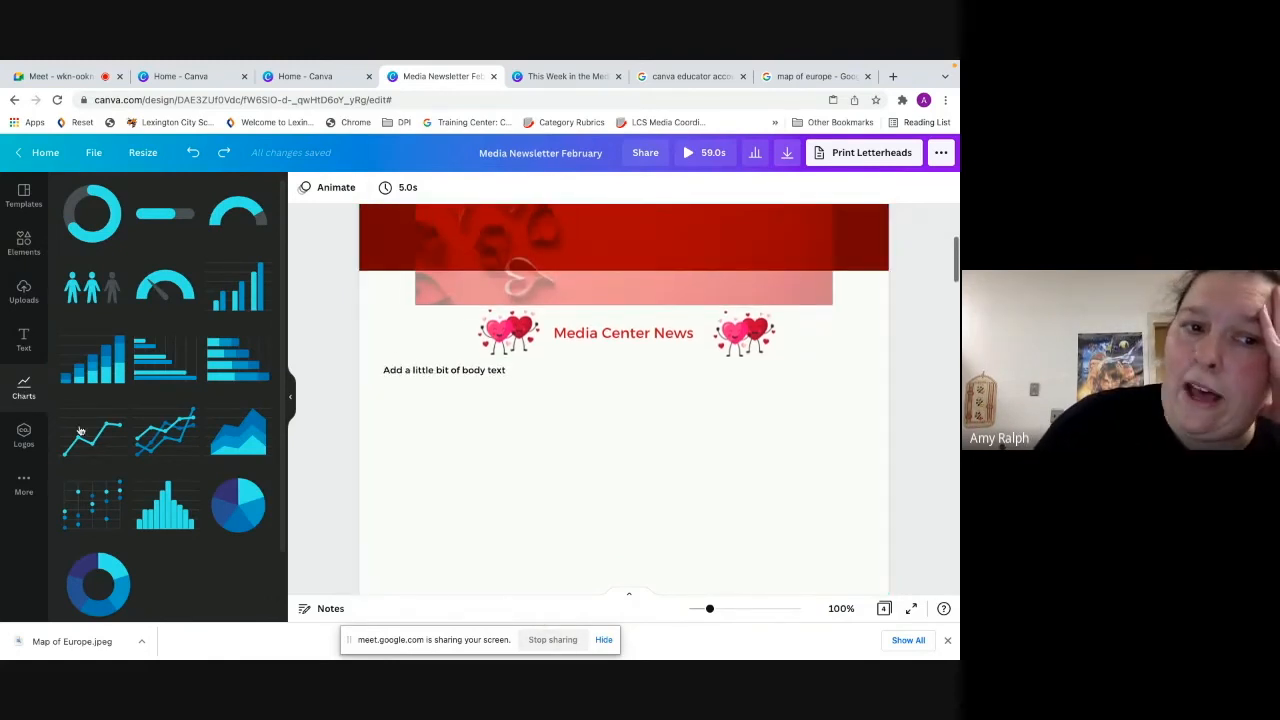
scroll(171, 523, "down", 2)
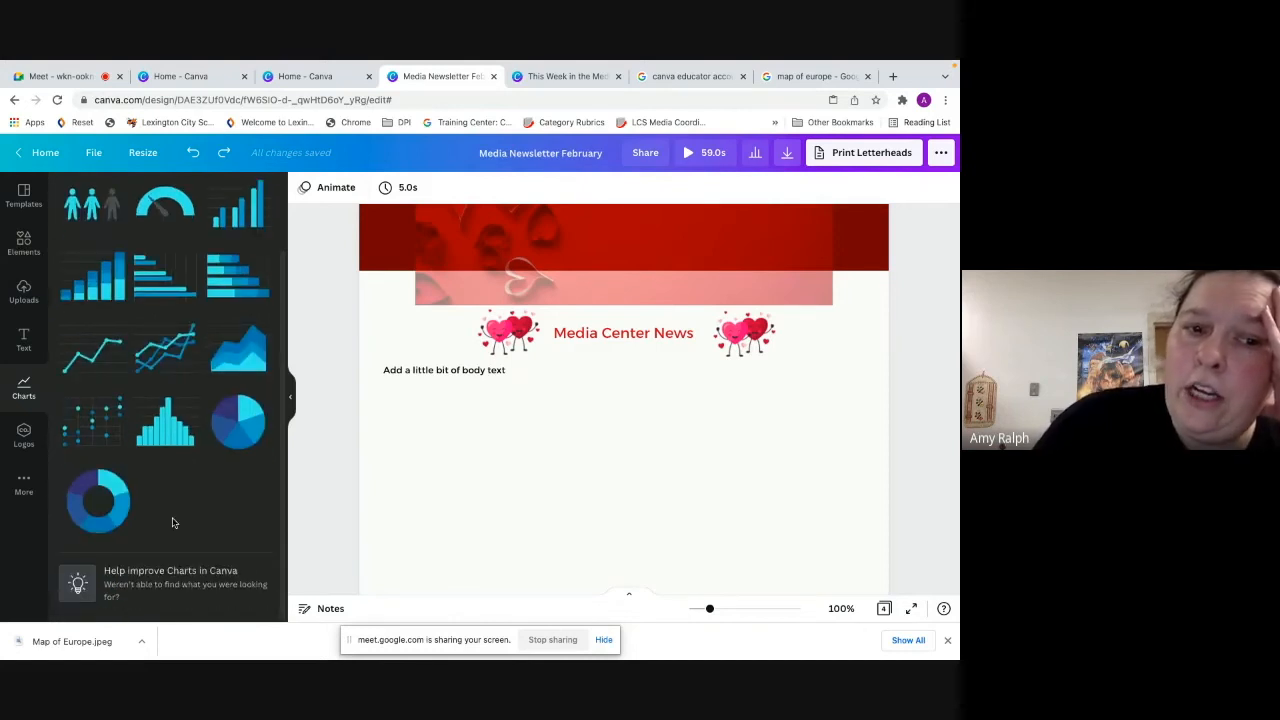
scroll(172, 522, "up", 2)
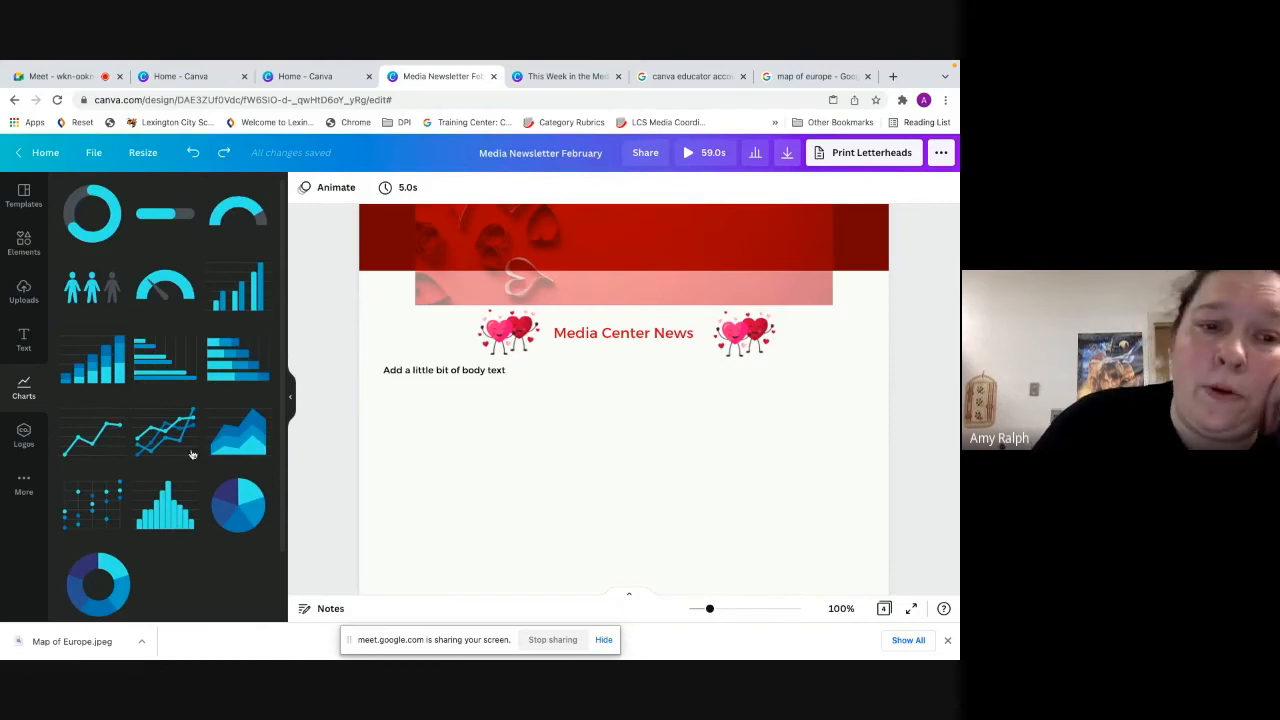
left_click_drag(96, 440, 474, 432)
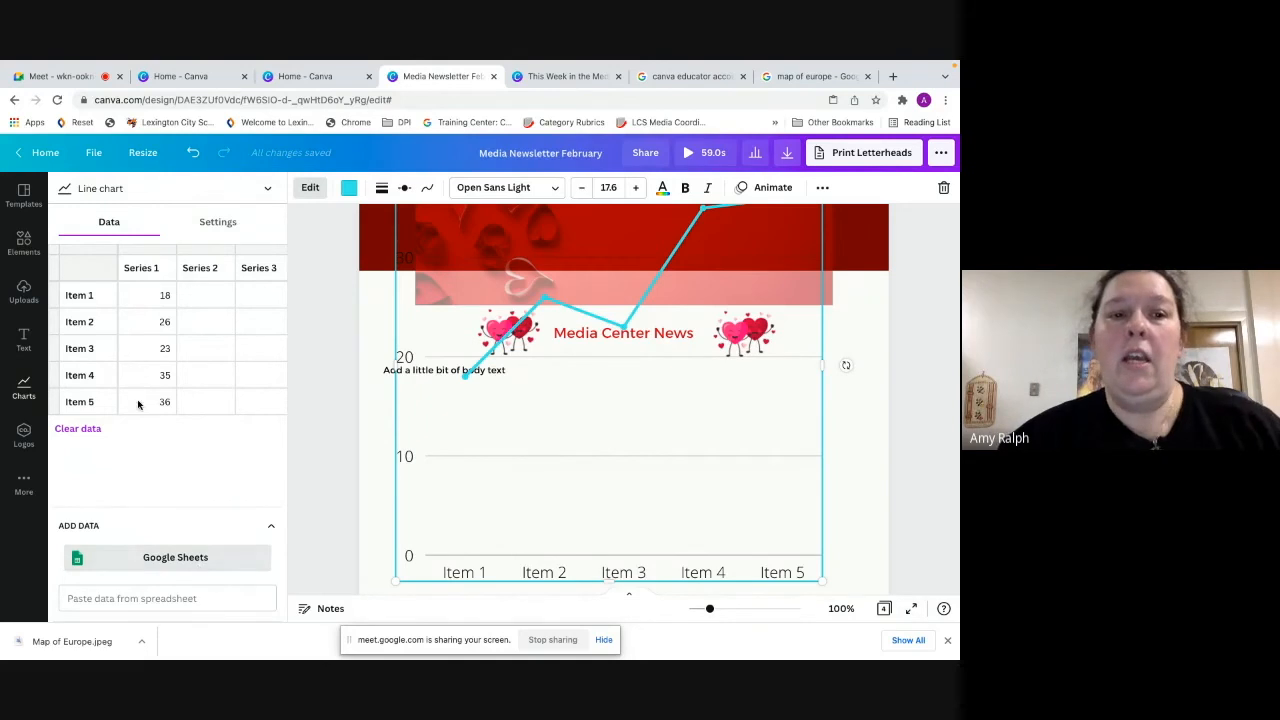
Rename the first two row labels in the line chart's data to October and November
left_click(166, 296)
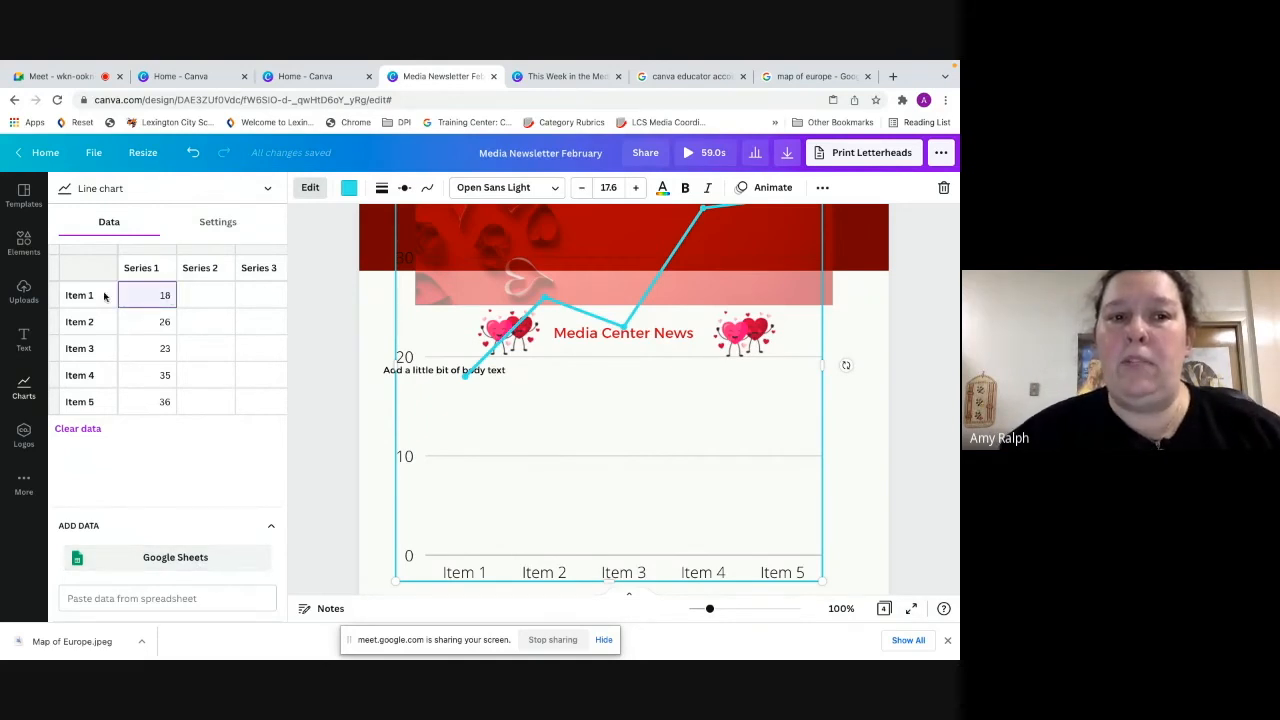
left_click(89, 297)
key("BackSpace")
type("October")
left_click(96, 330)
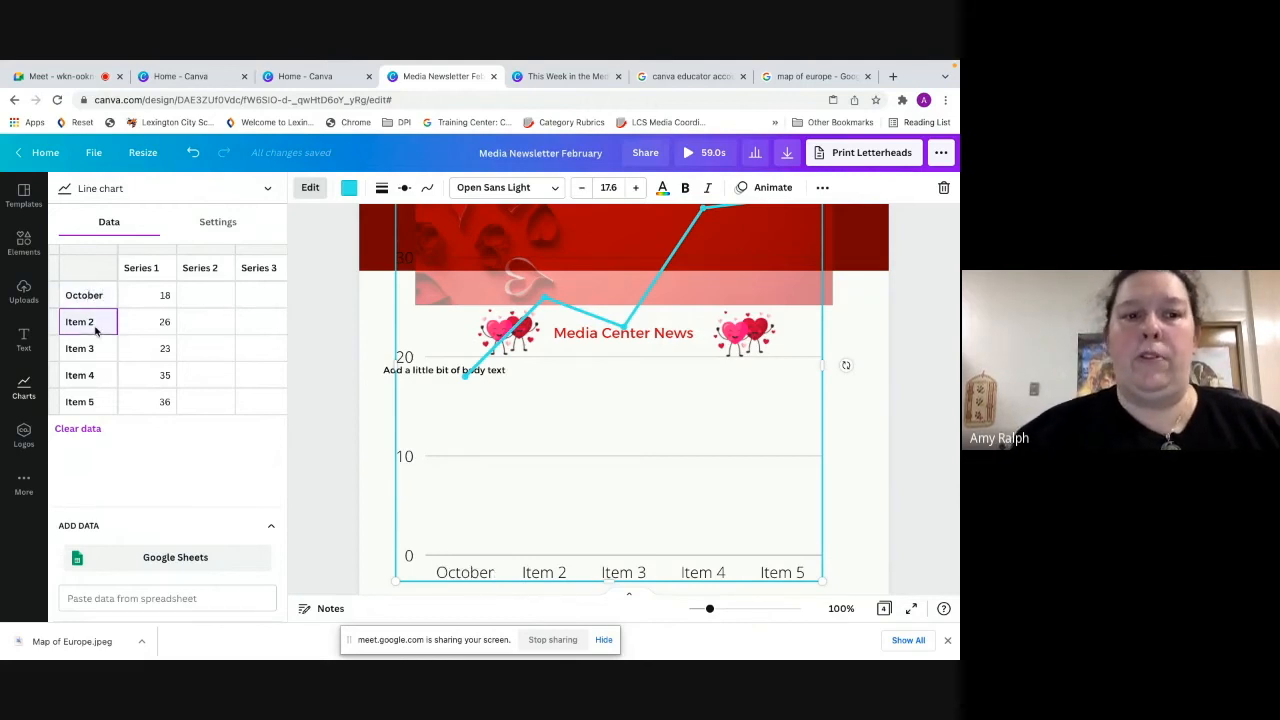
key("BackSpace")
type("November")
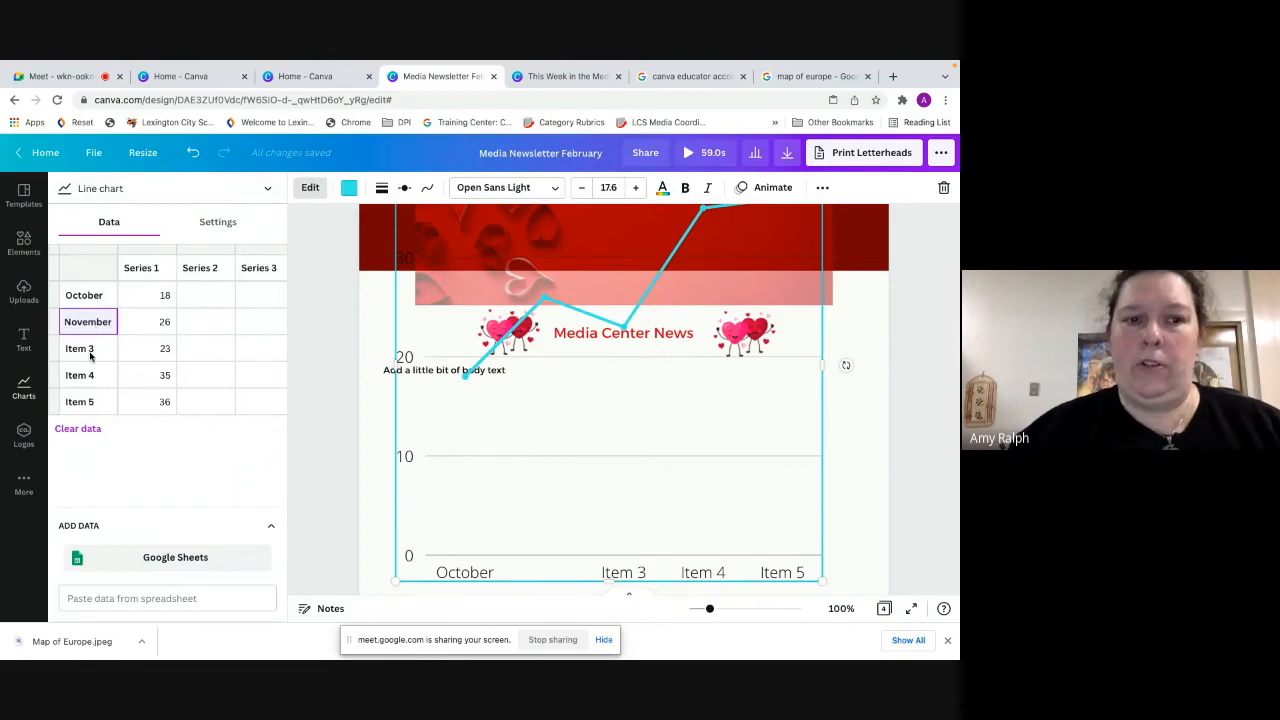
Rename the third and fourth row labels in the chart's data to December and January
left_click(90, 355)
key("BackSpace")
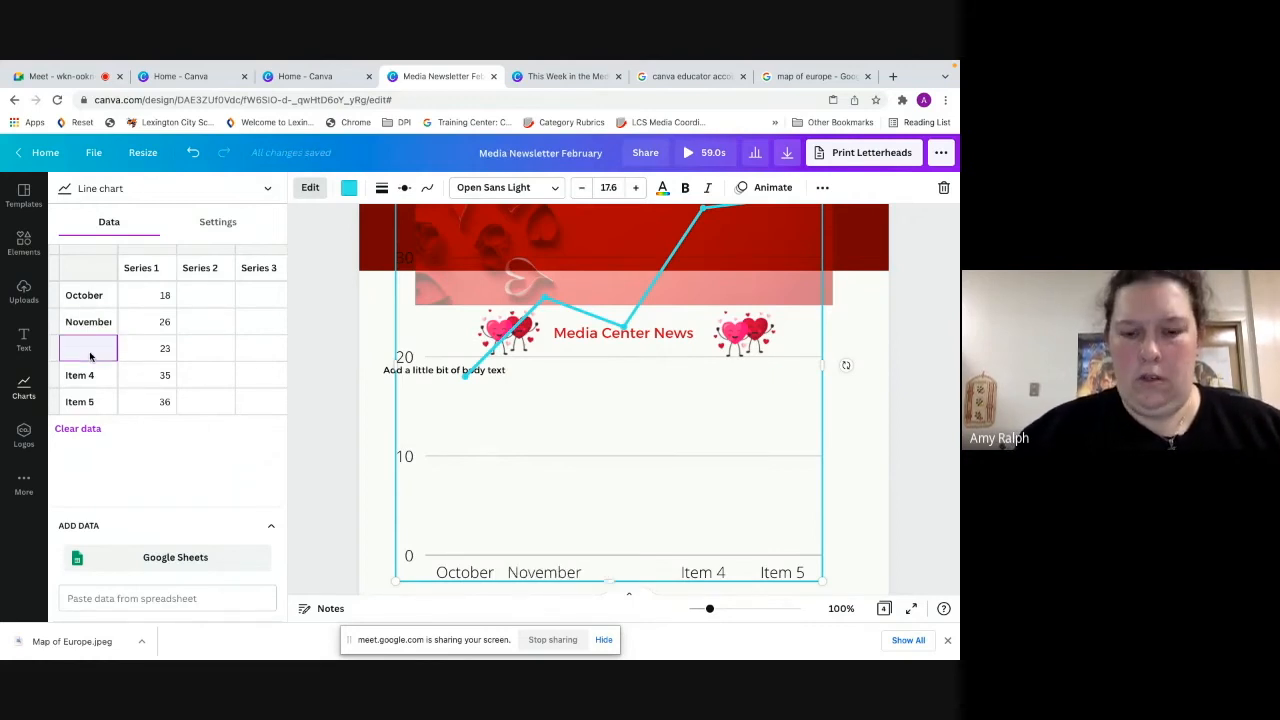
type("Decm")
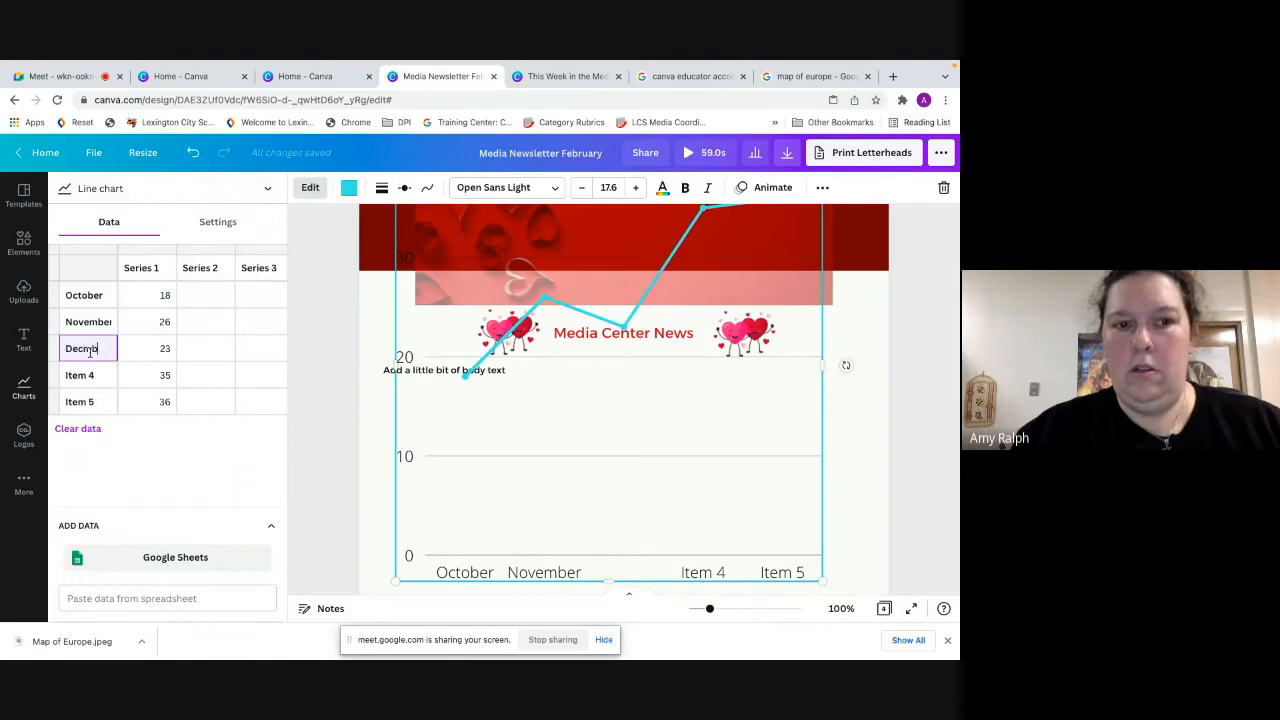
type("ber")
key("BackSpace")
key("BackSpace")
key("BackSpace")
key("BackSpace")
type("ember")
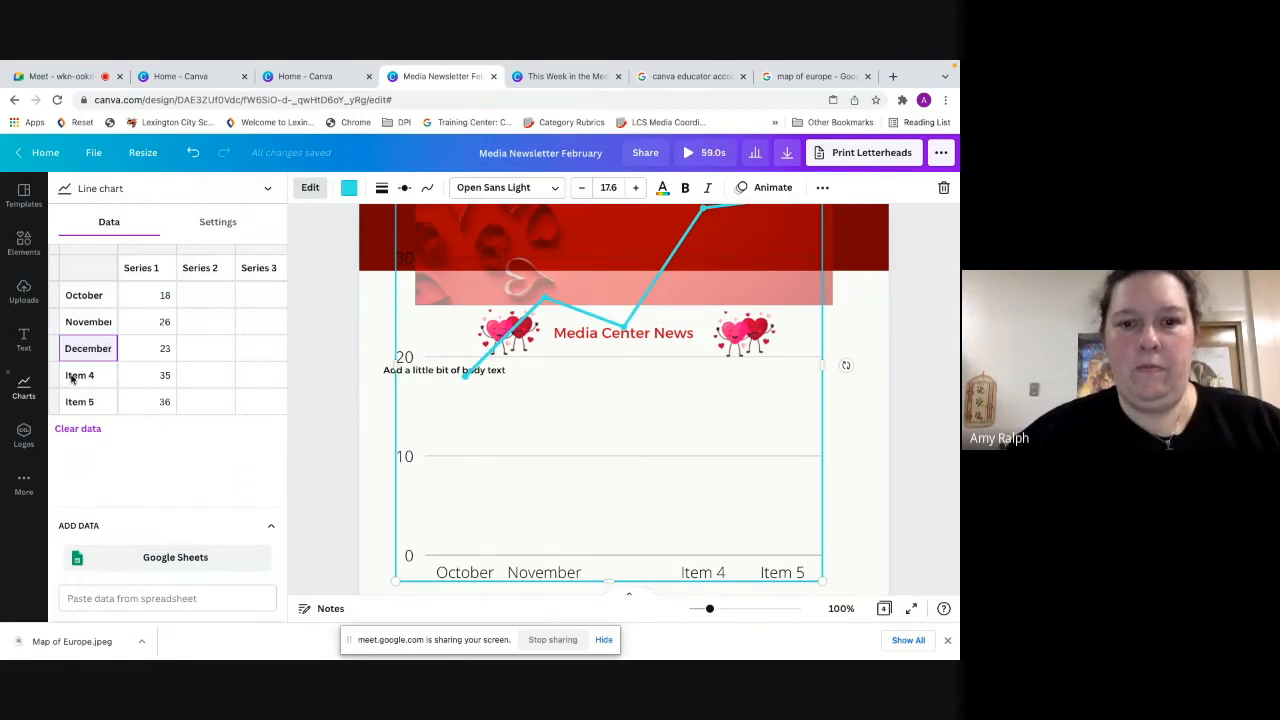
left_click(73, 376)
key("BackSpace")
type("January")
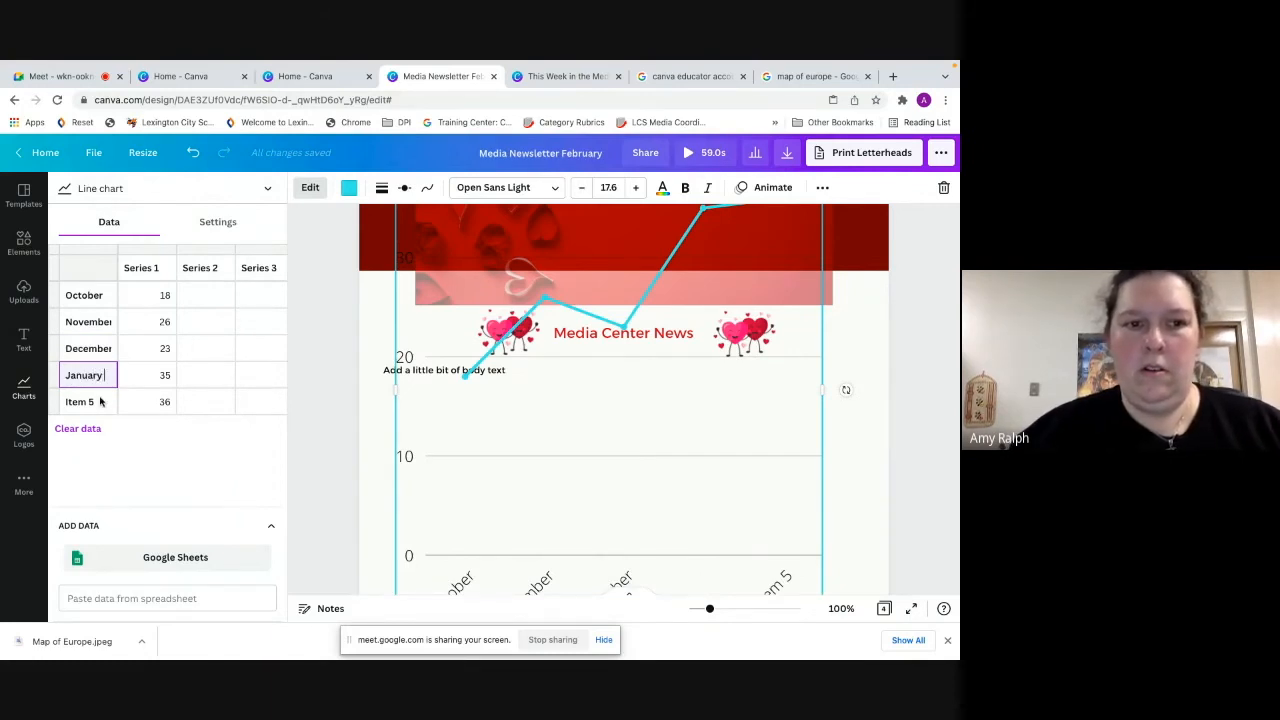
Clear the label and the Series 1 value from the fifth row of the chart's data
left_click(97, 404)
key("BackSpace")
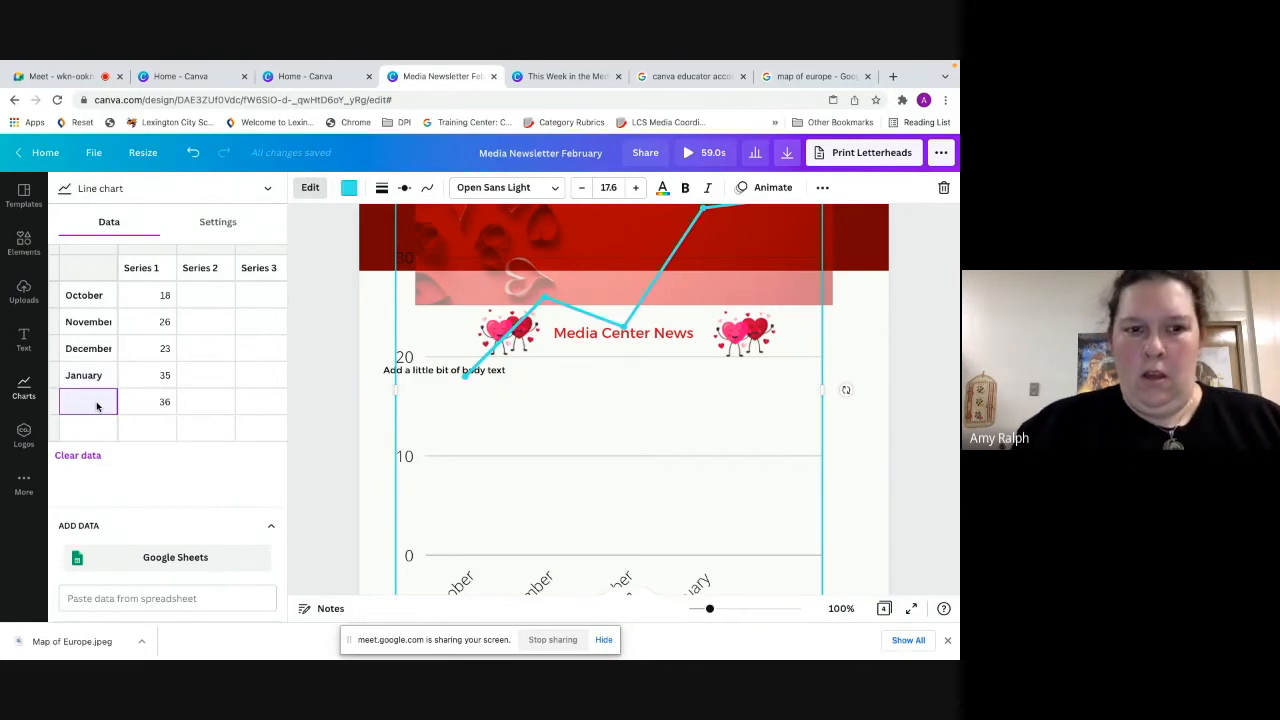
left_click(106, 385)
left_click(144, 407)
key("BackSpace")
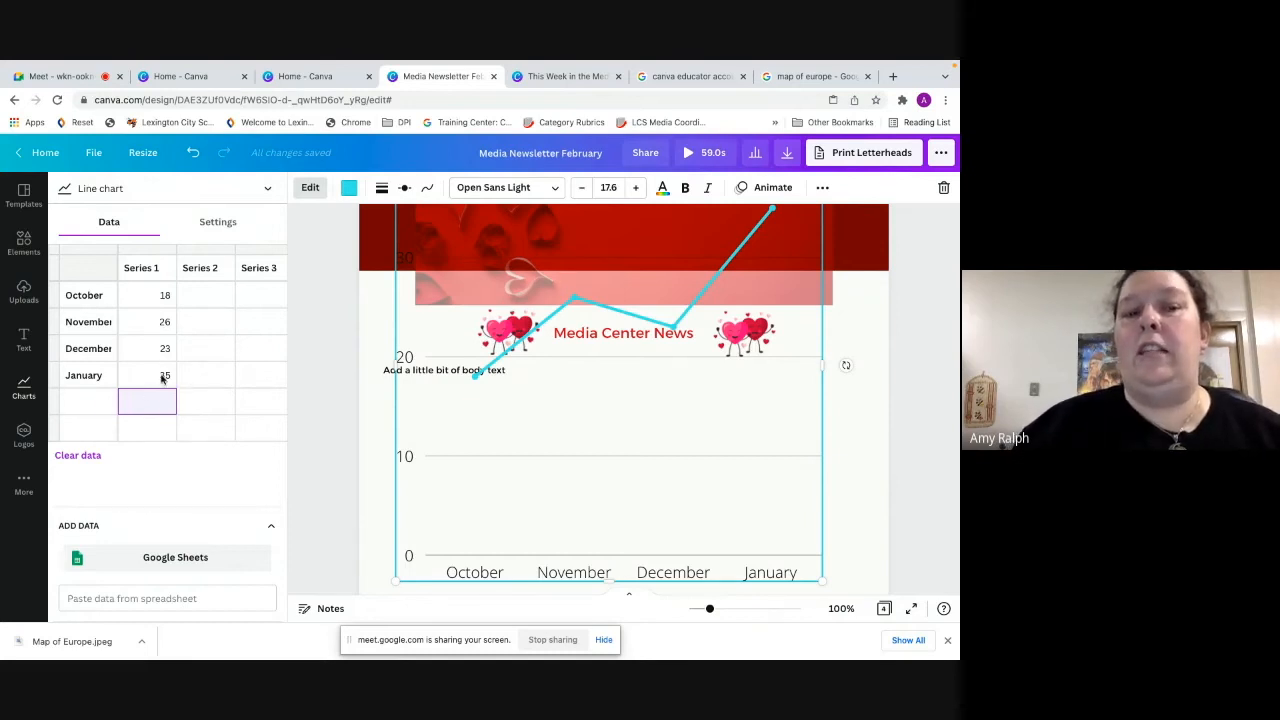
Set the line chart's Series 1 values to 540 for October and 600 for November
left_click(157, 297)
key("BackSpace")
type("540")
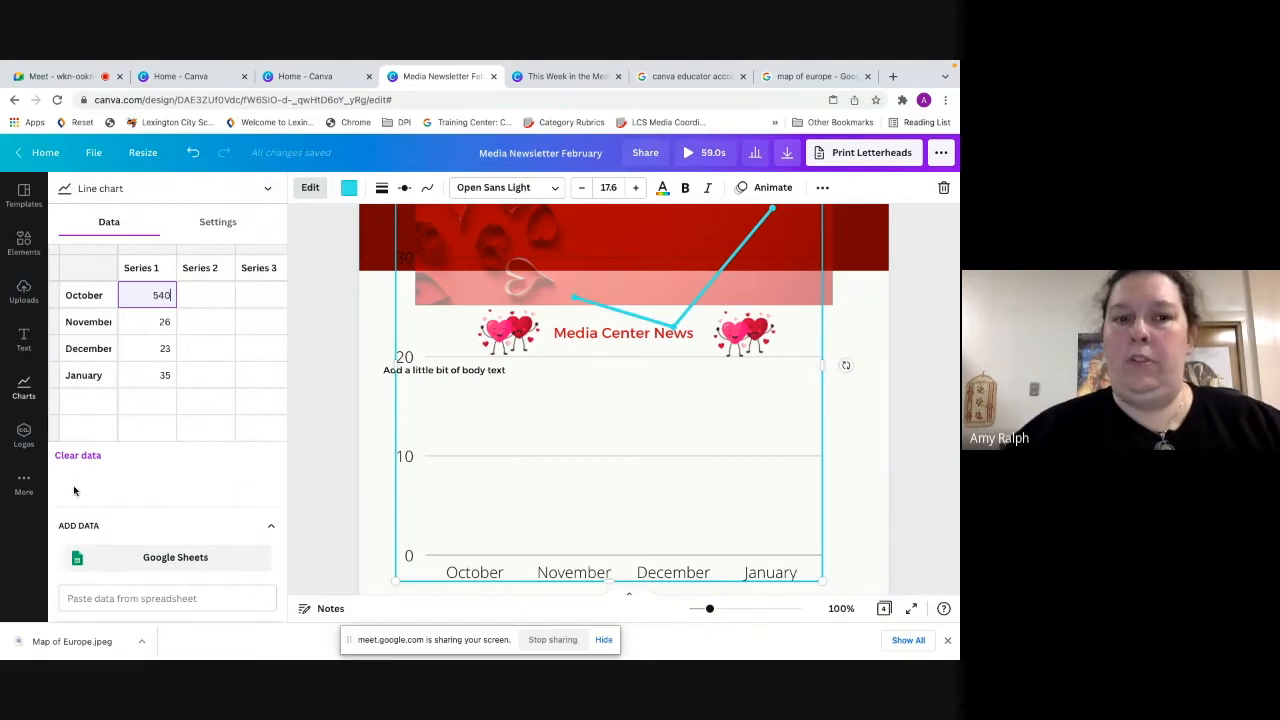
left_click(148, 322)
key("BackSpace")
type("600")
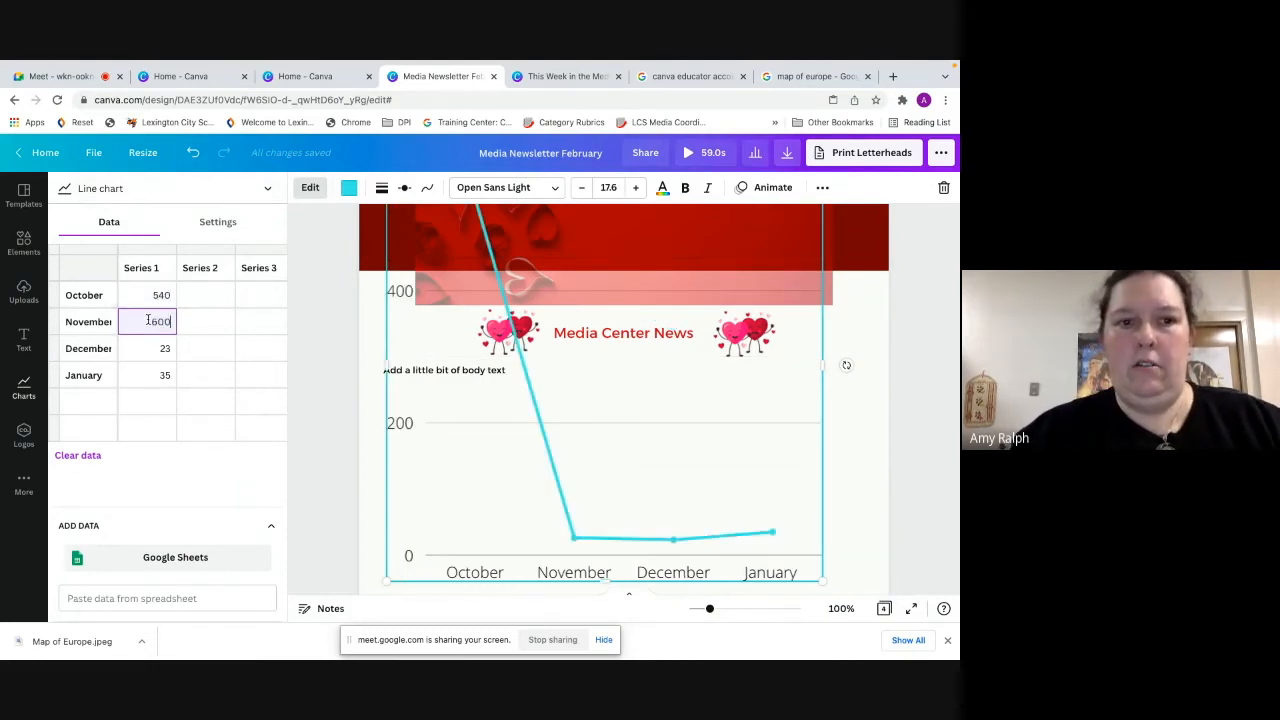
key("Return")
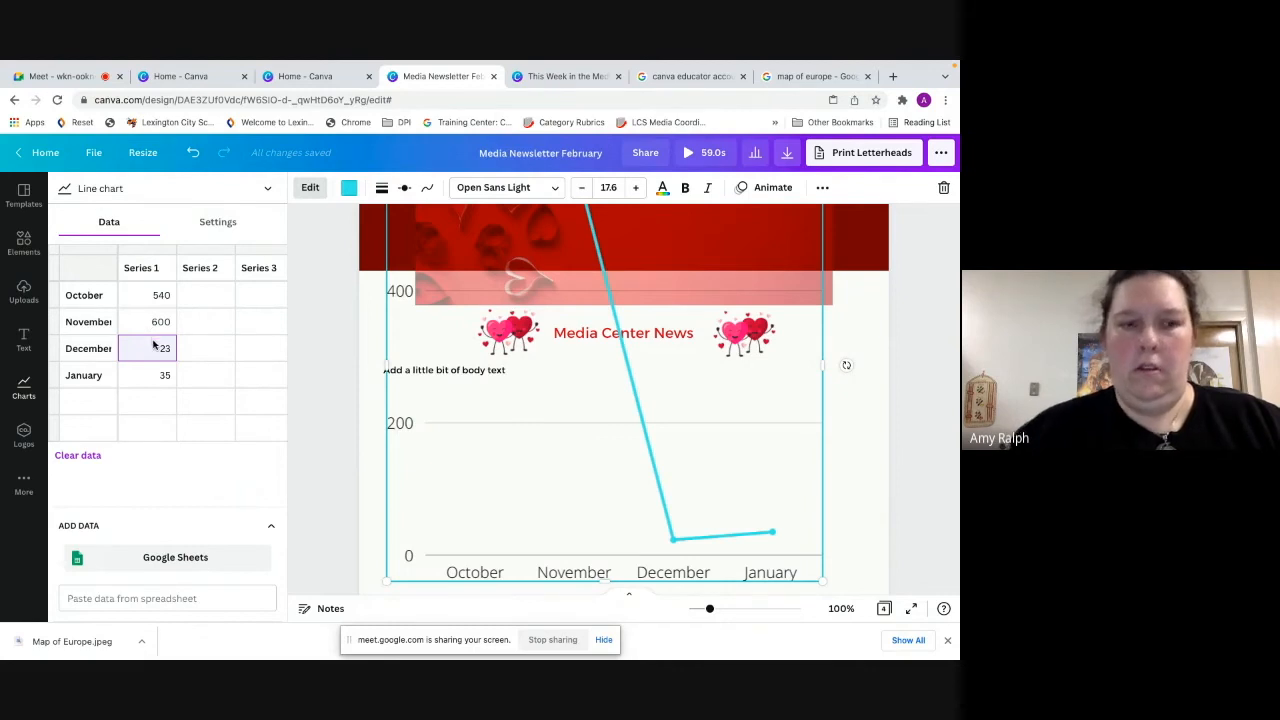
Set the line chart's Series 1 values to 800 for December and 1000 for January
key("BackSpace")
type("800")
left_click(161, 378)
key("BackSpace")
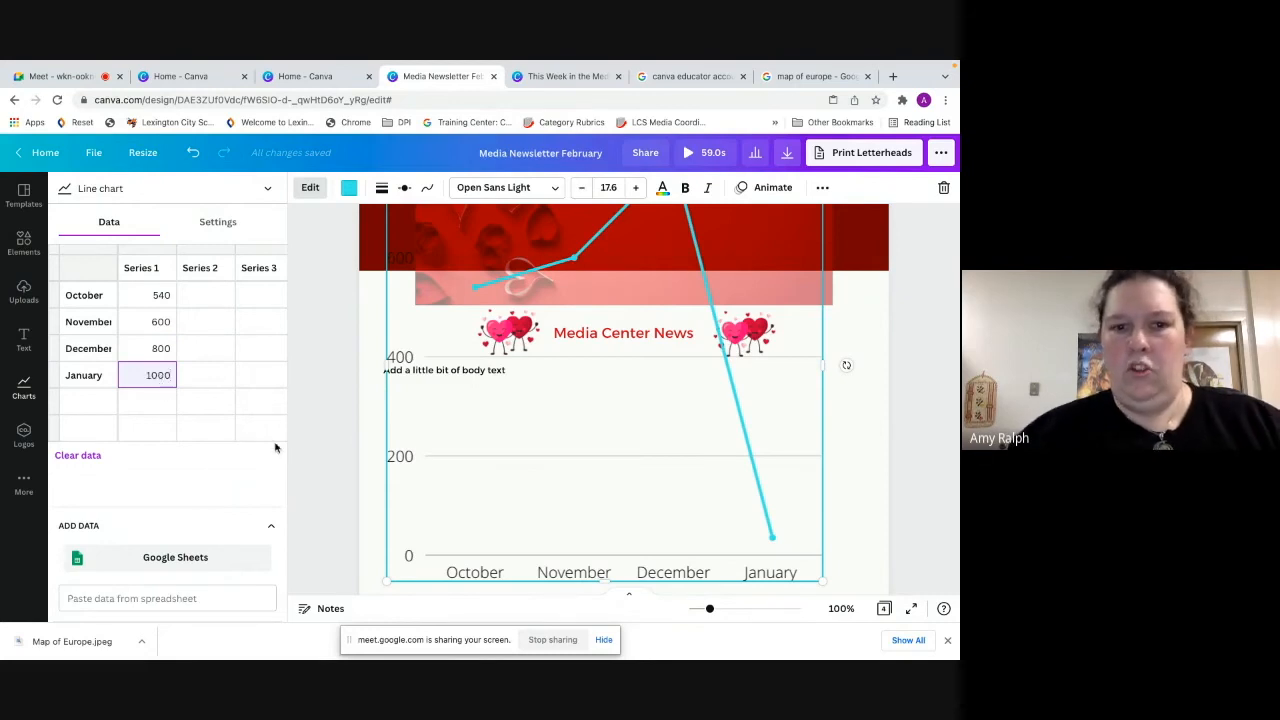
left_click(141, 421)
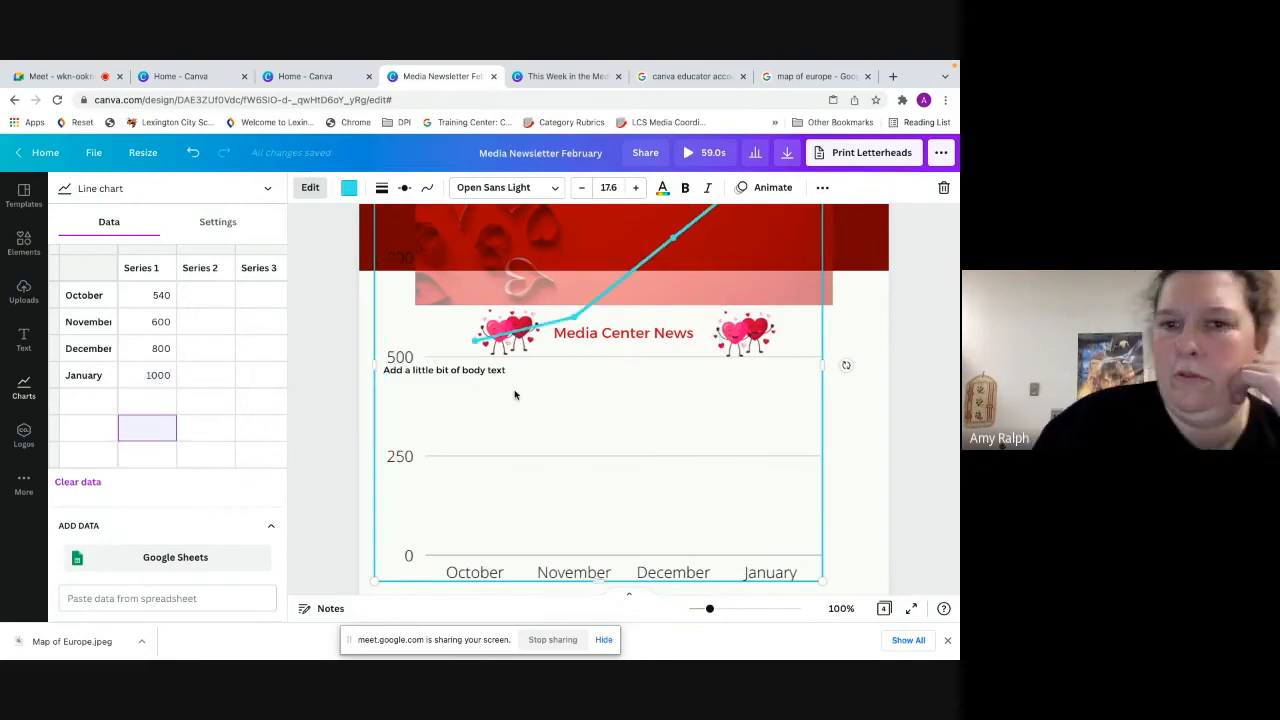
Shrink the line chart so that it clears the newsletter header and the "Media Center News" heading
scroll(512, 392, "up", 2)
scroll(512, 392, "down", 2)
scroll(512, 392, "down", 1)
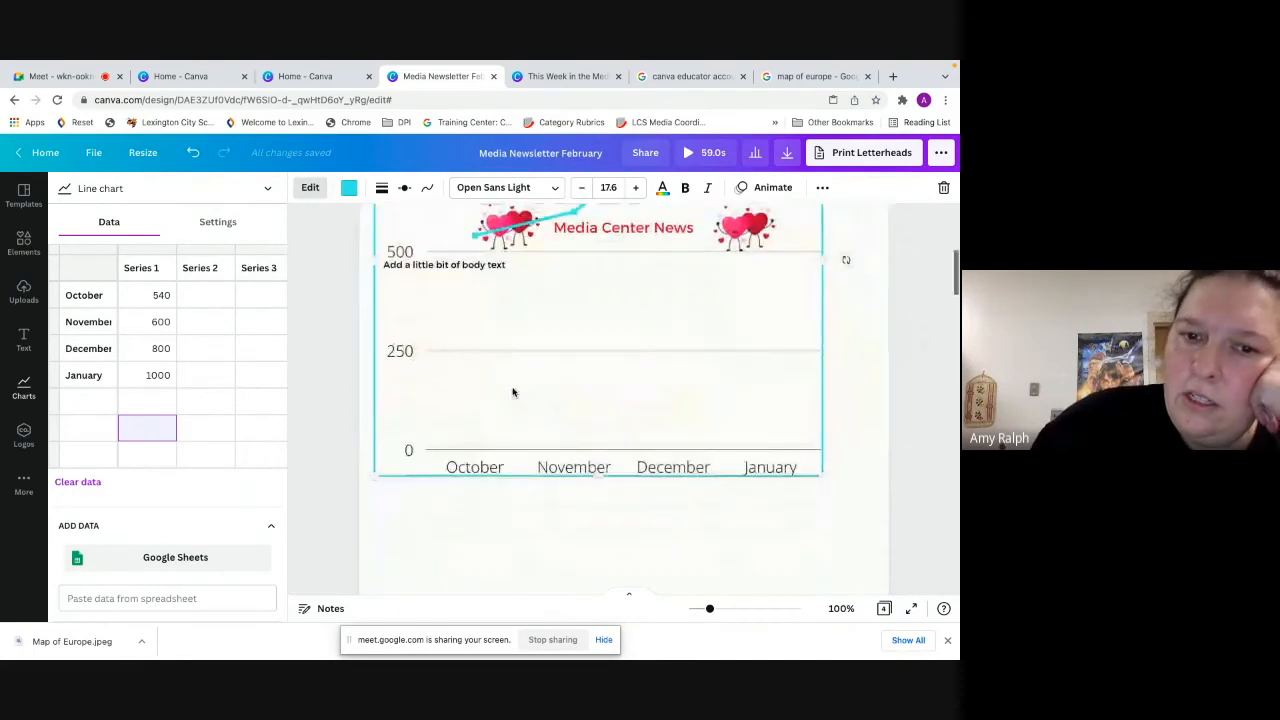
scroll(512, 392, "up", 2)
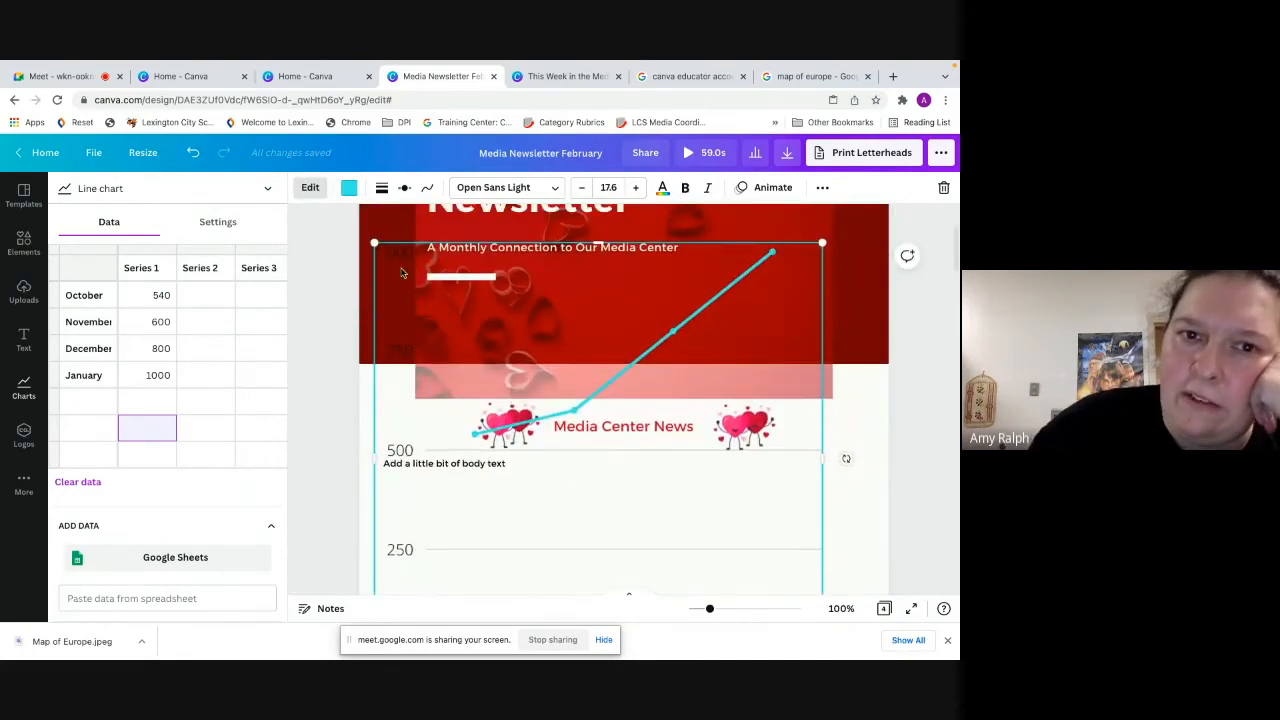
left_click_drag(375, 243, 537, 556)
Enlarge the line chart and center it in the empty area below the body text on page 1
scroll(640, 470, "down", 3)
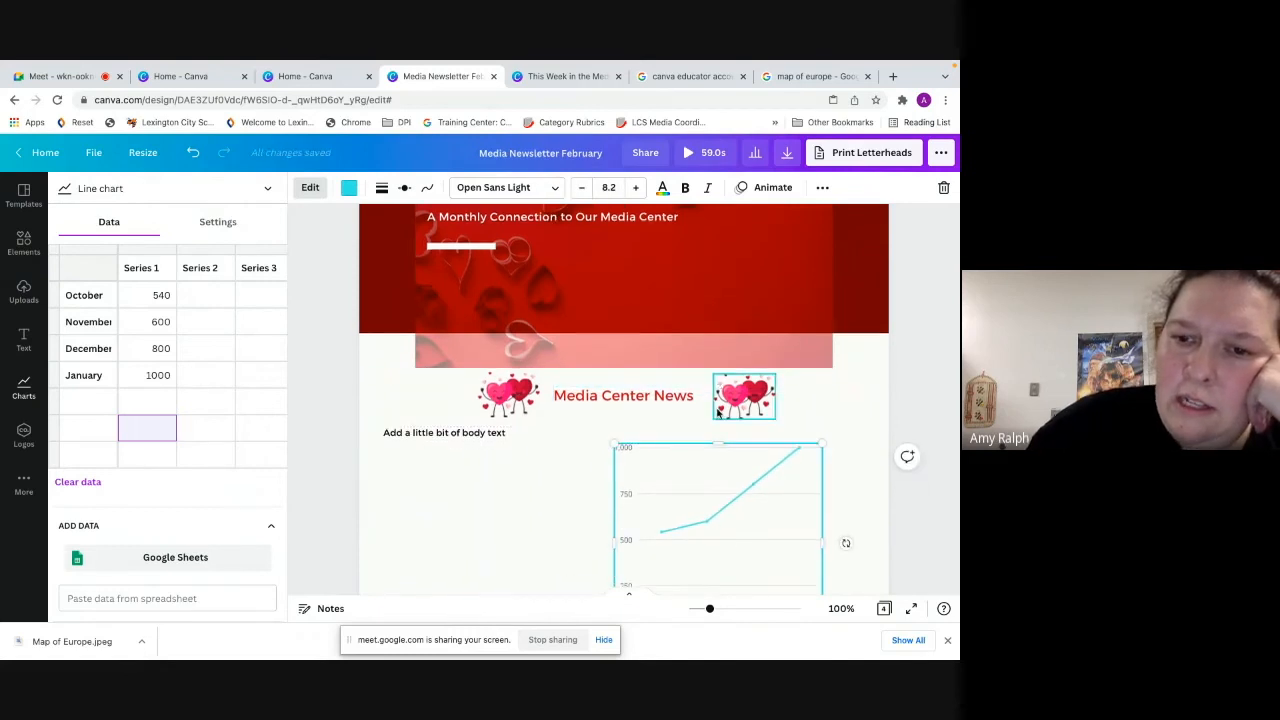
left_click_drag(683, 372, 600, 486)
left_click_drag(537, 550, 431, 563)
left_click_drag(644, 517, 659, 447)
left_click_drag(757, 537, 803, 559)
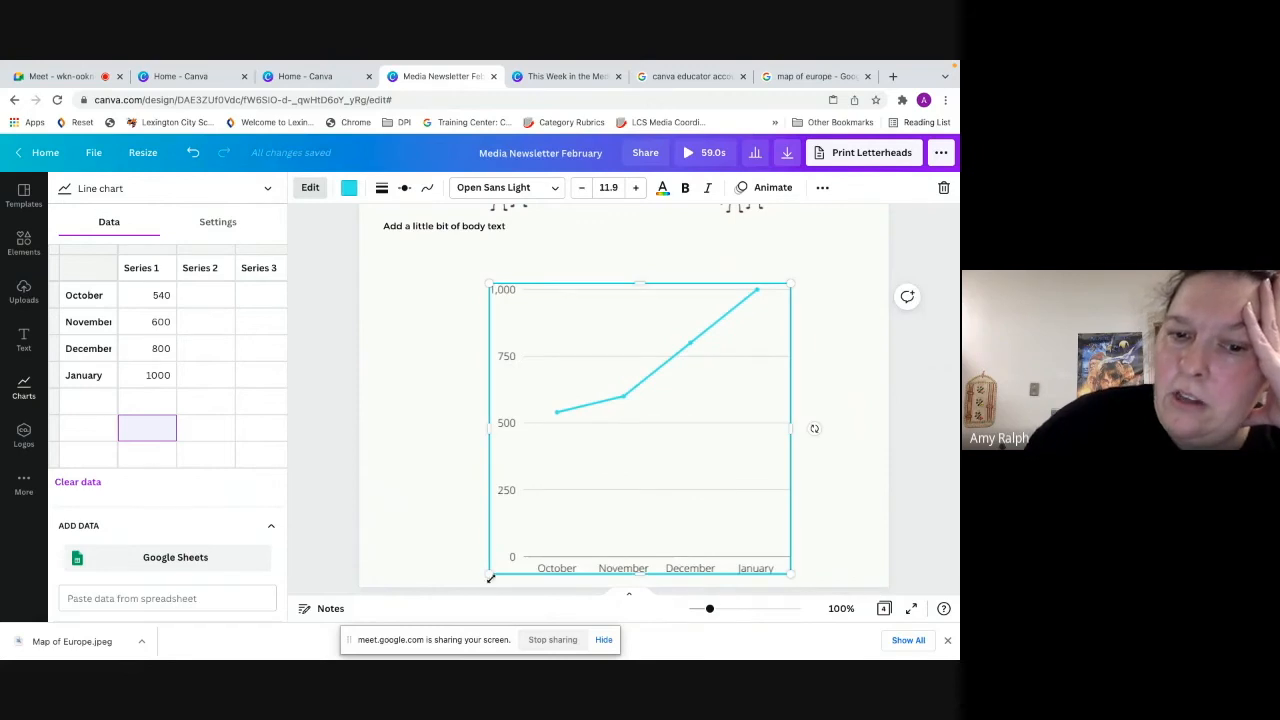
left_click_drag(565, 457, 531, 437)
left_click_drag(475, 543, 448, 563)
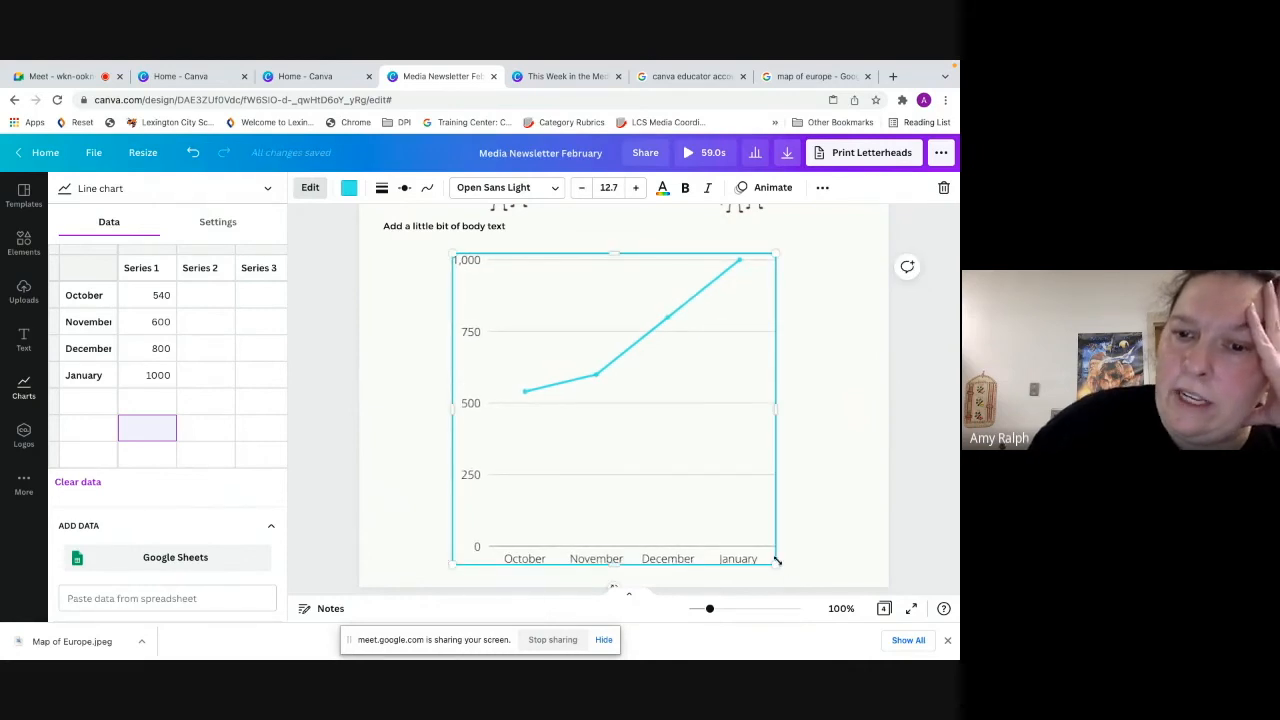
left_click_drag(776, 565, 792, 572)
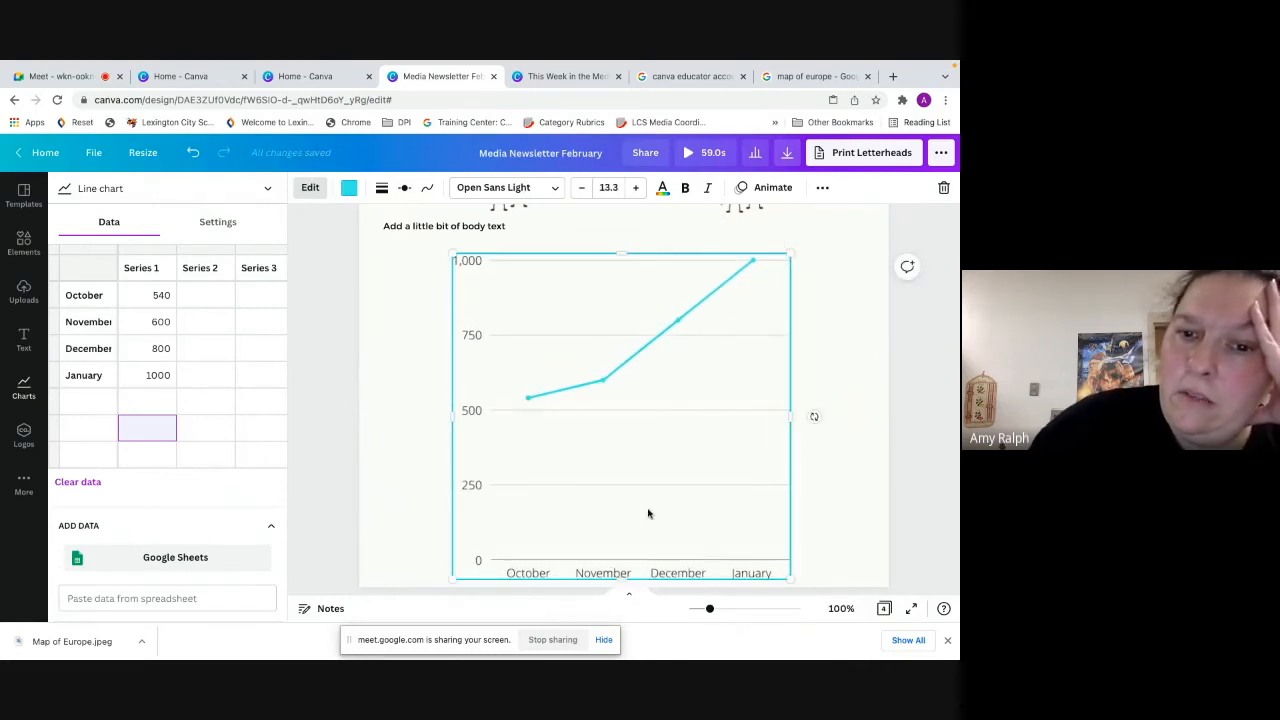
left_click_drag(647, 504, 647, 510)
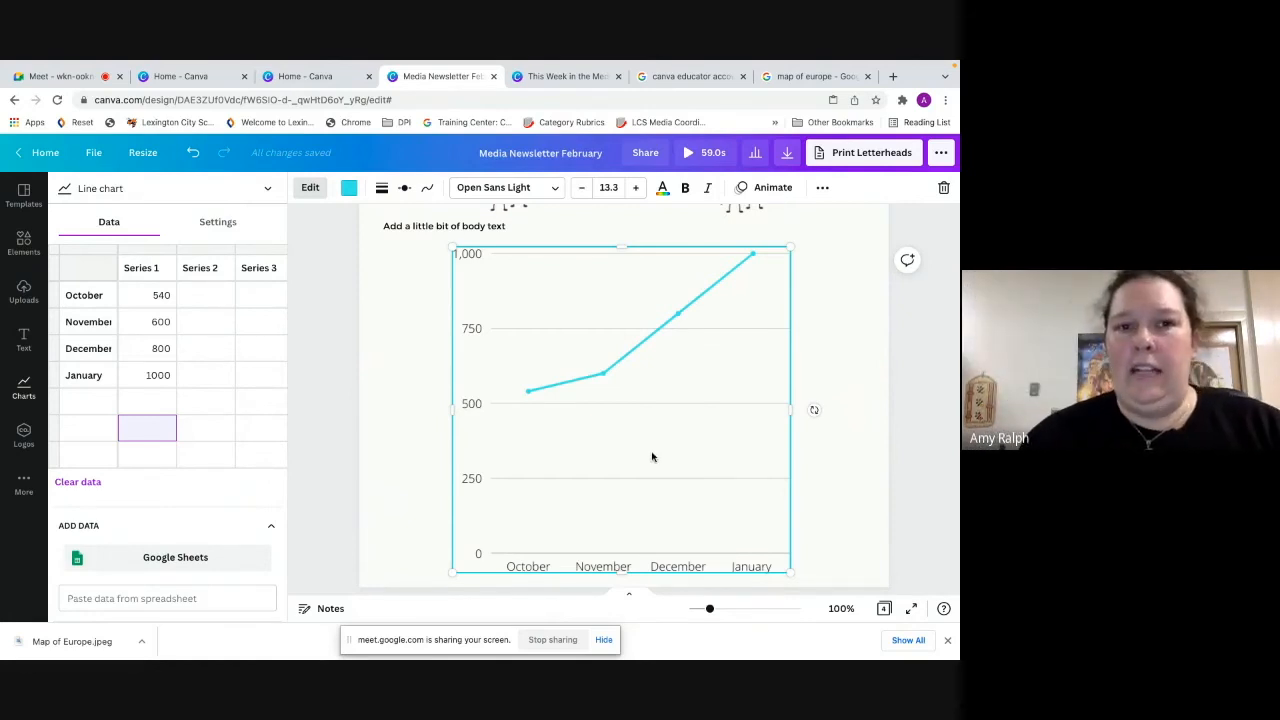
Undo the latest line chart changes and delete the chart from page 1
left_click(193, 155)
left_click(193, 155)
left_click(193, 155)
left_click(193, 155)
left_click(193, 155)
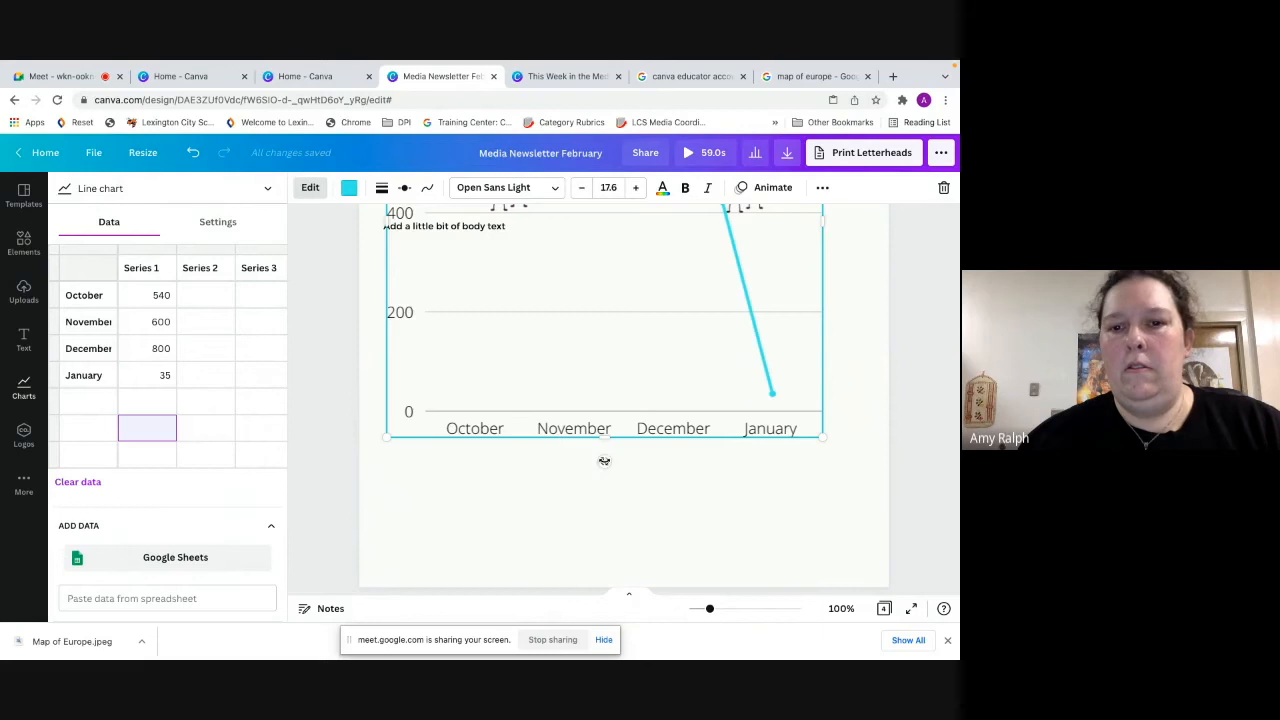
right_click(602, 388)
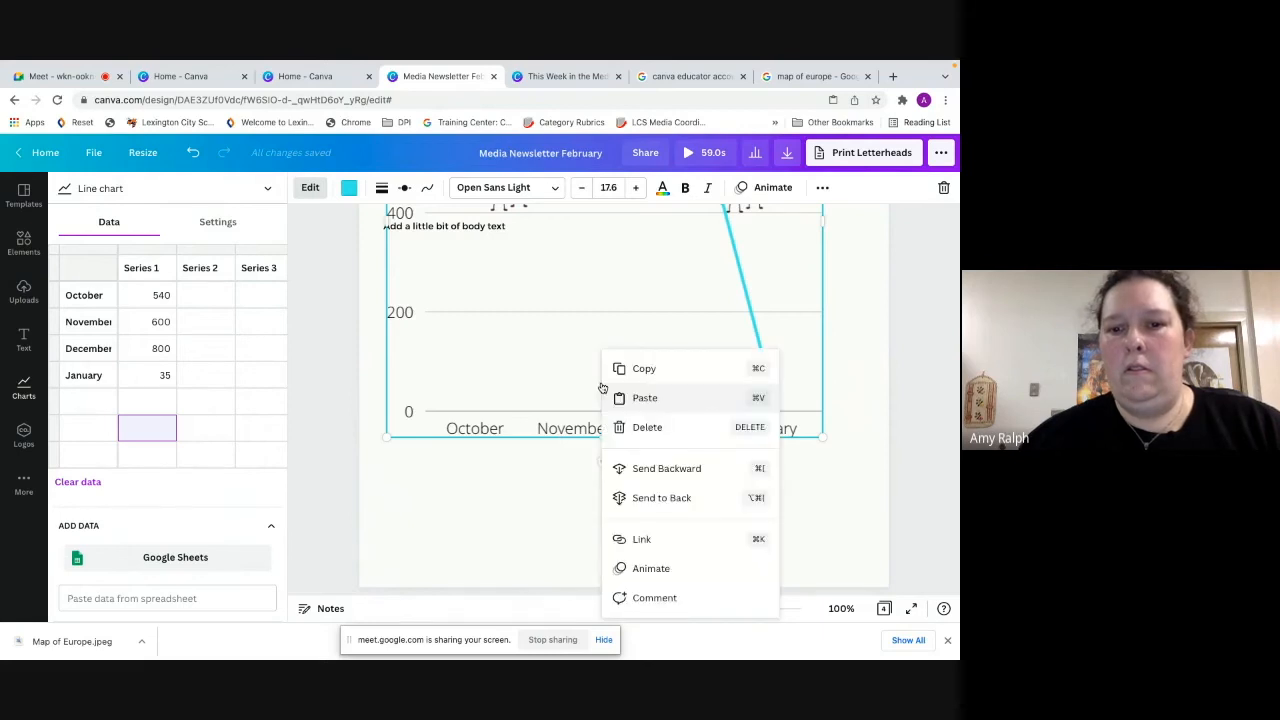
left_click(669, 427)
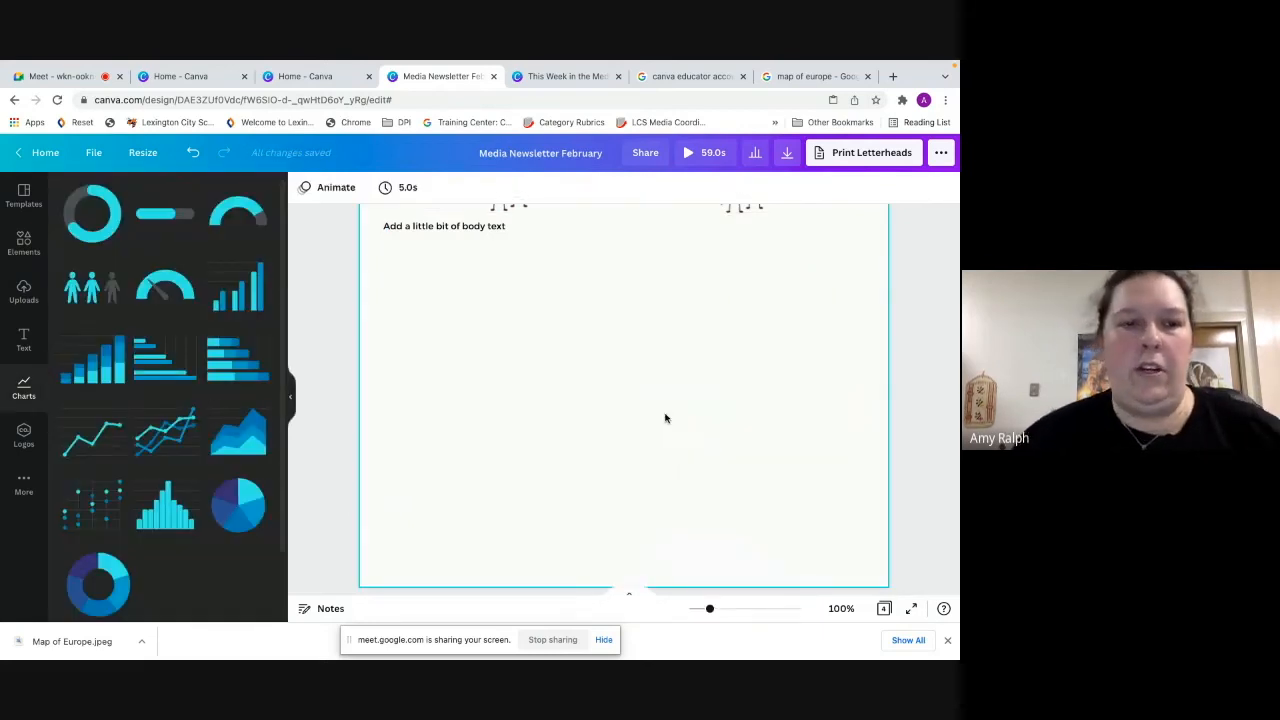
Look through the logo upload area and the additional apps for creating, discovering and importing content
left_click(20, 435)
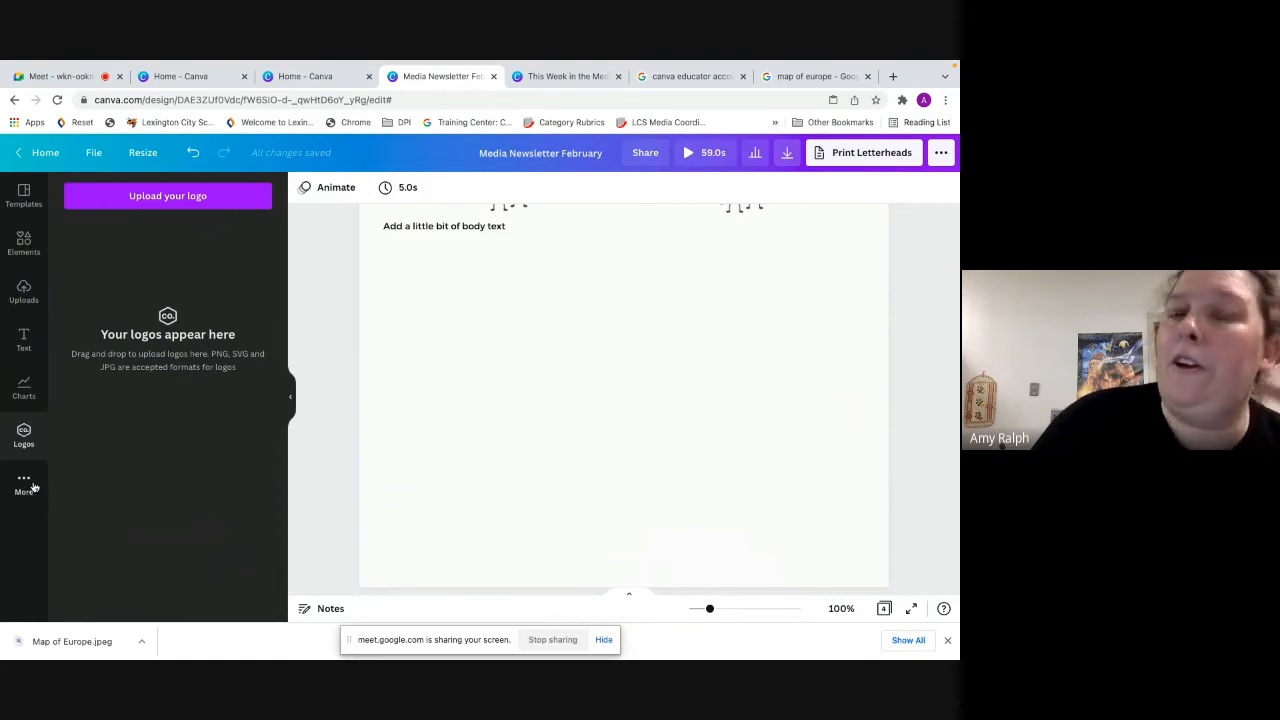
scroll(546, 437, "up", 2)
scroll(546, 437, "down", 1)
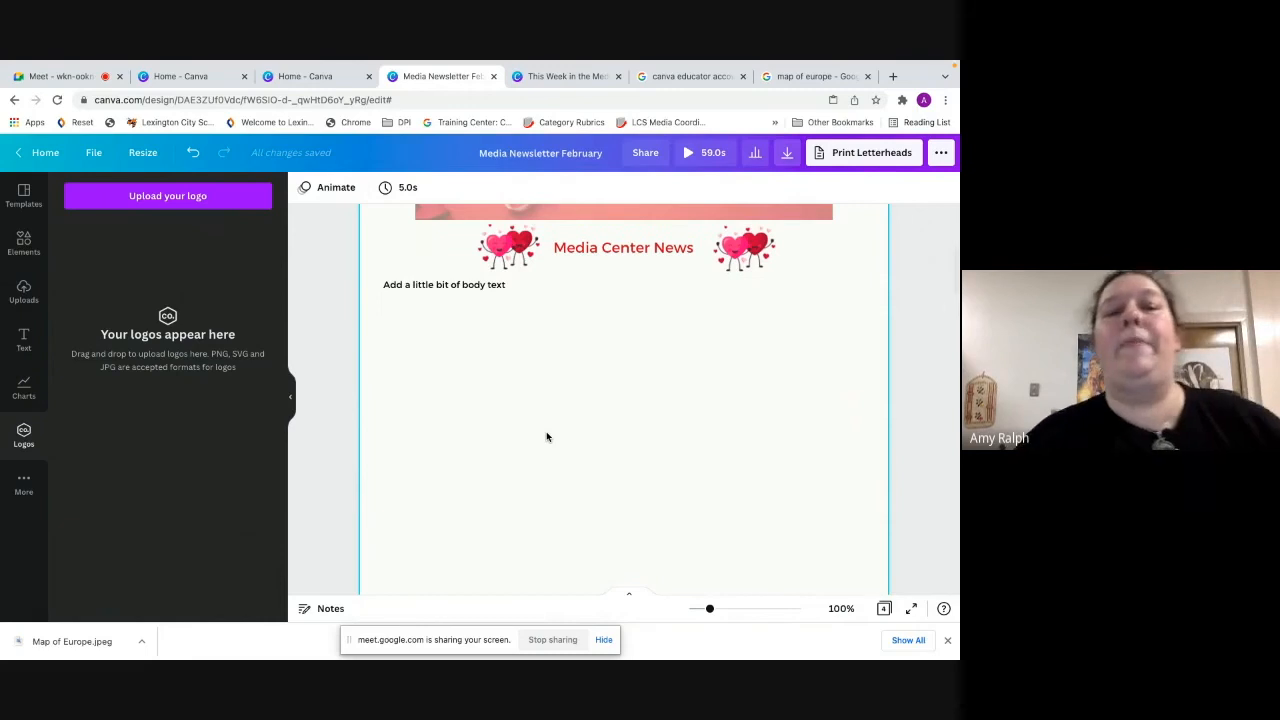
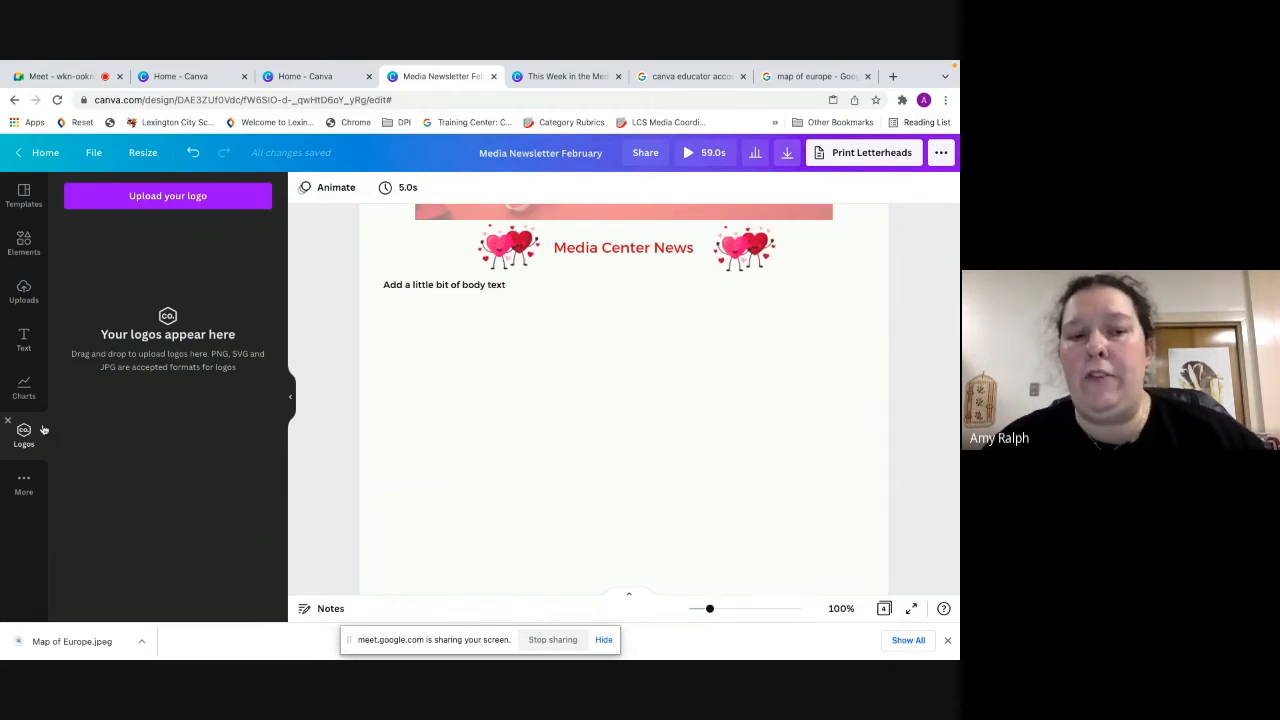
left_click(24, 486)
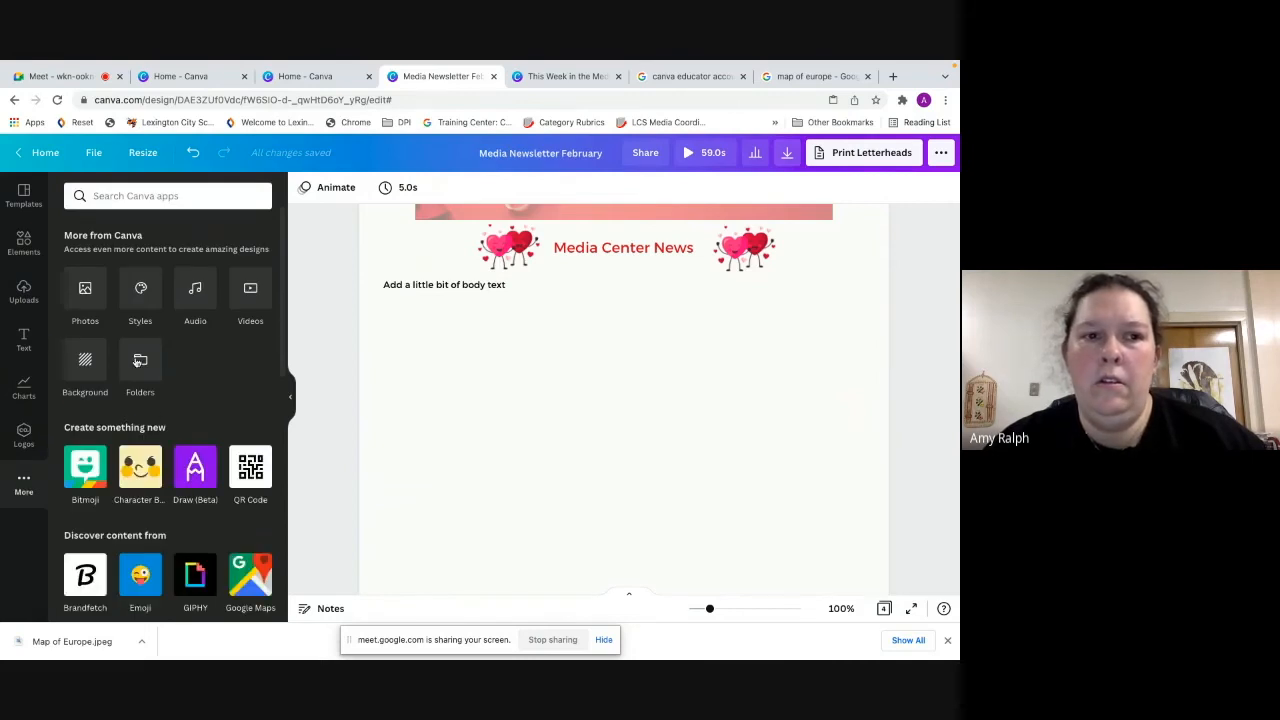
scroll(182, 412, "down", 2)
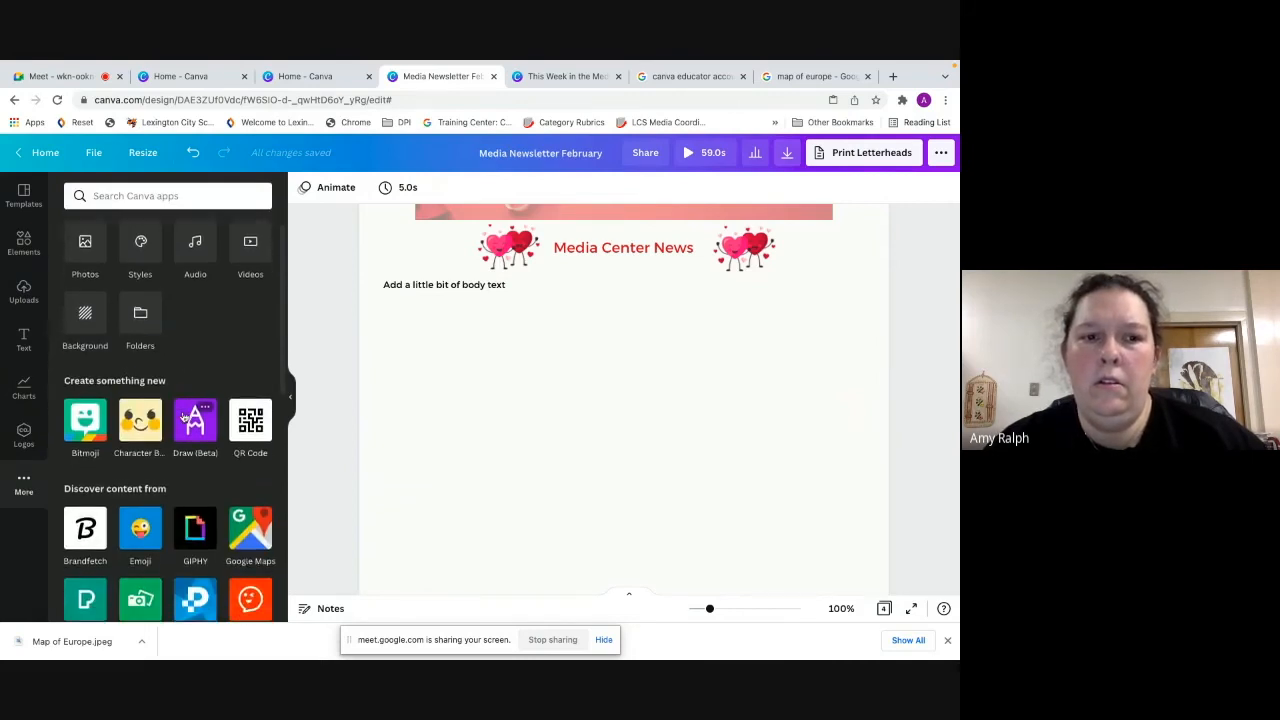
scroll(183, 415, "down", 3)
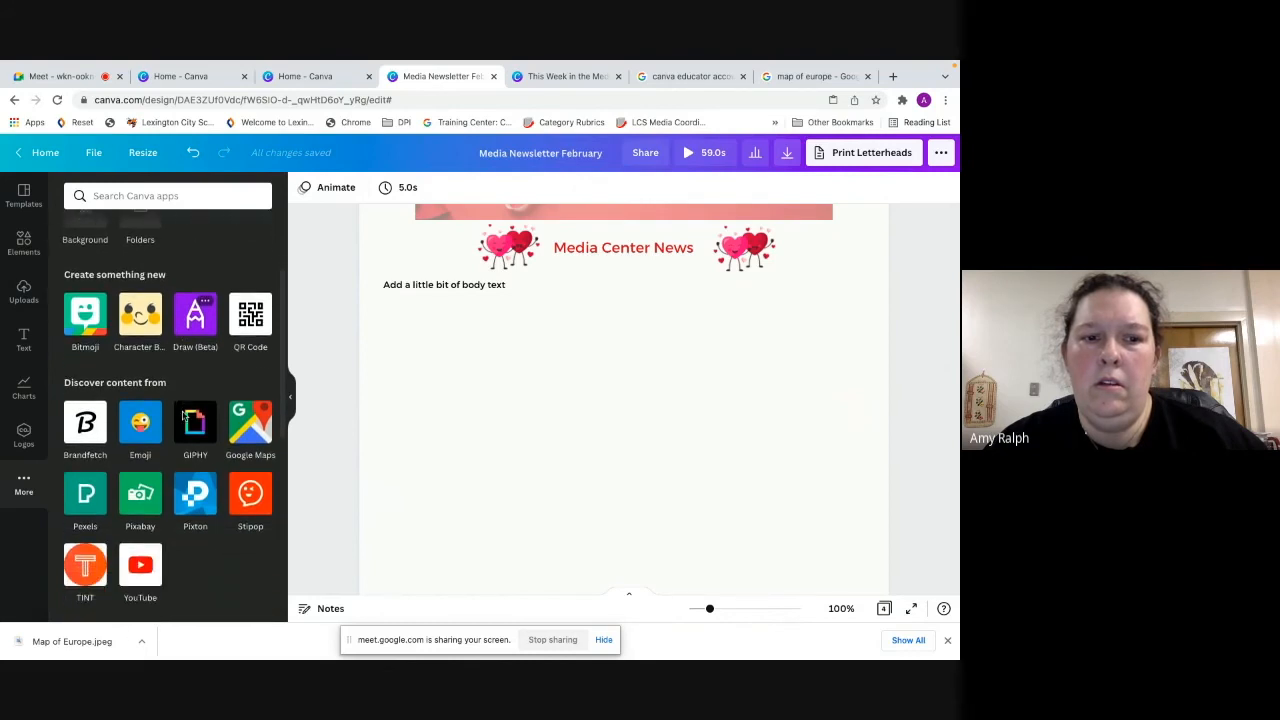
scroll(183, 415, "down", 4)
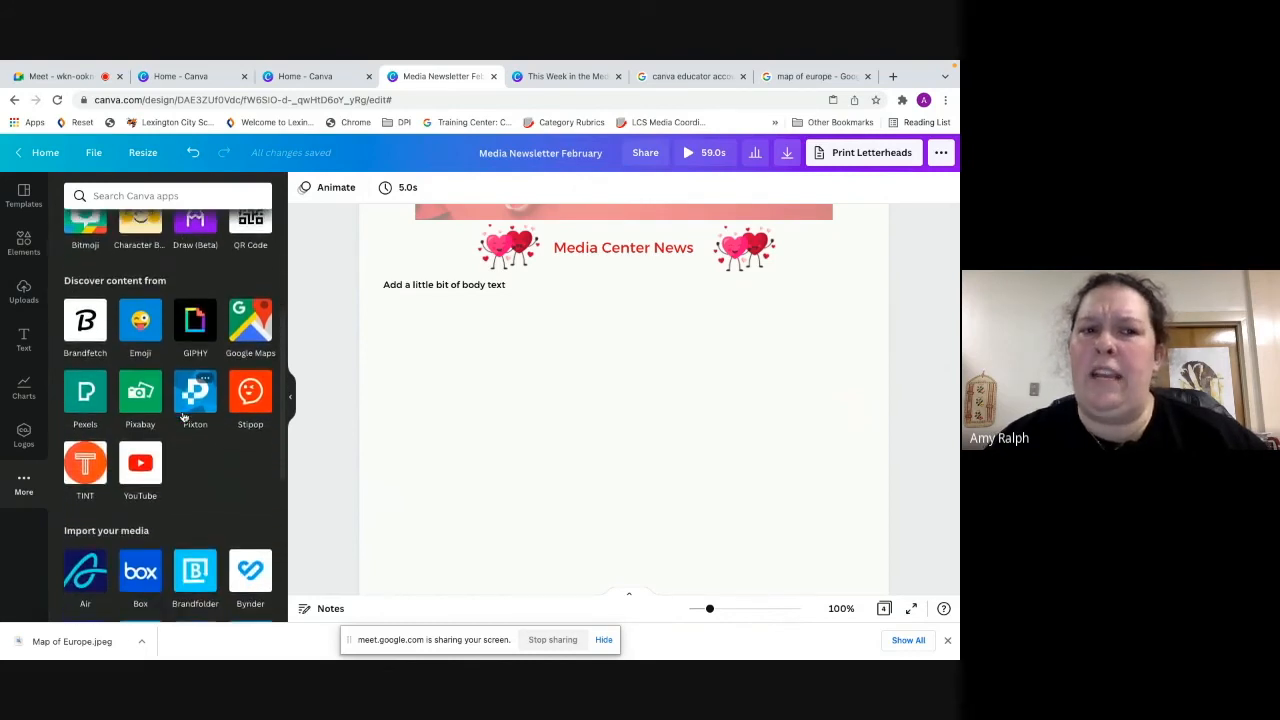
scroll(183, 415, "down", 6)
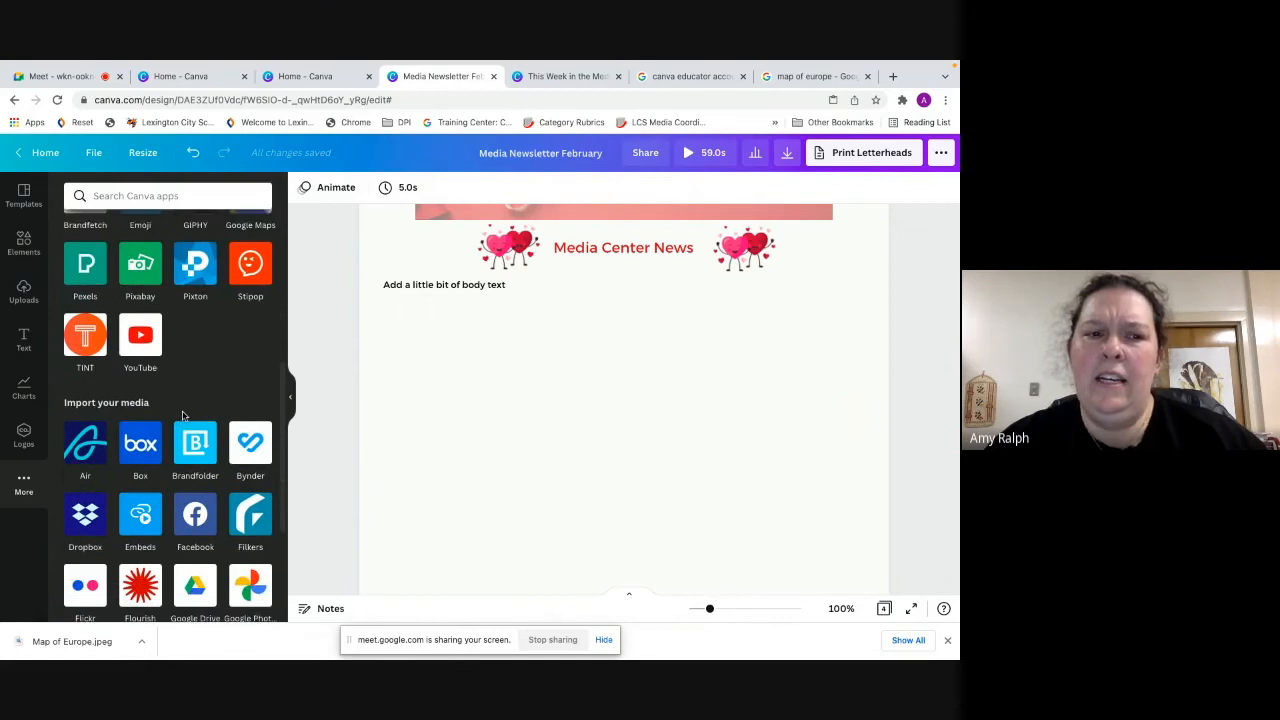
scroll(183, 415, "down", 4)
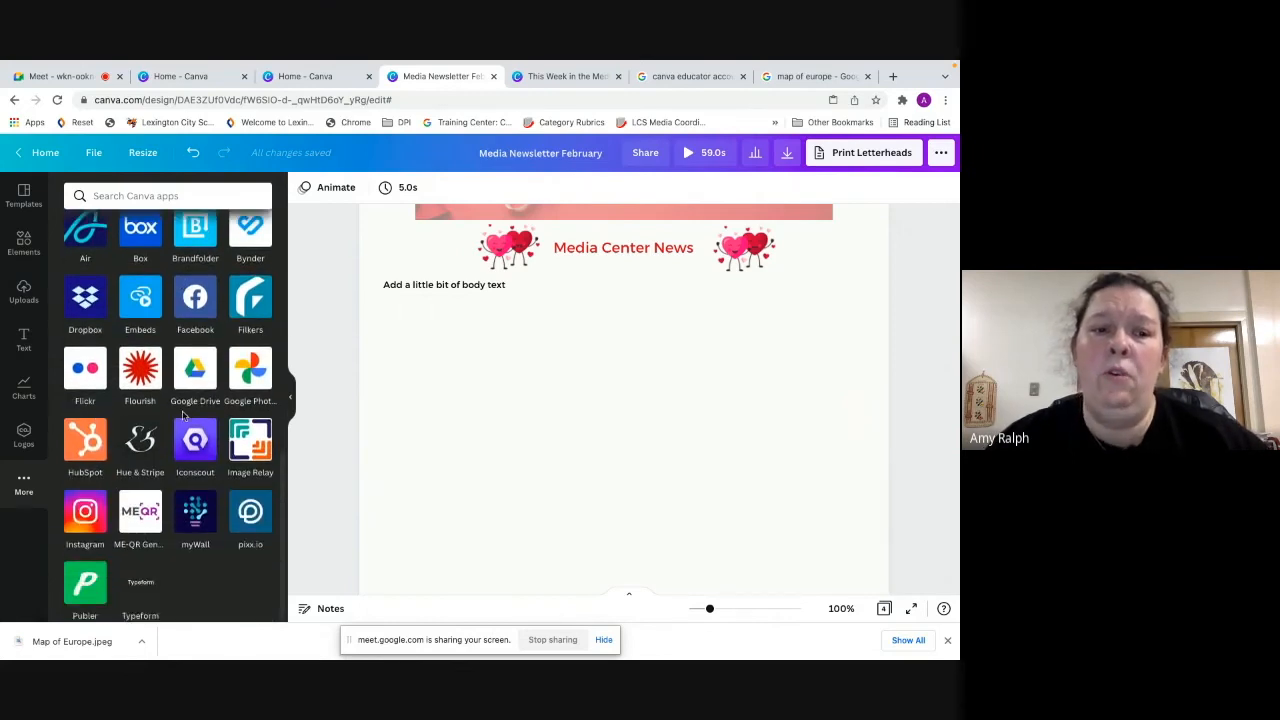
scroll(183, 415, "up", 10)
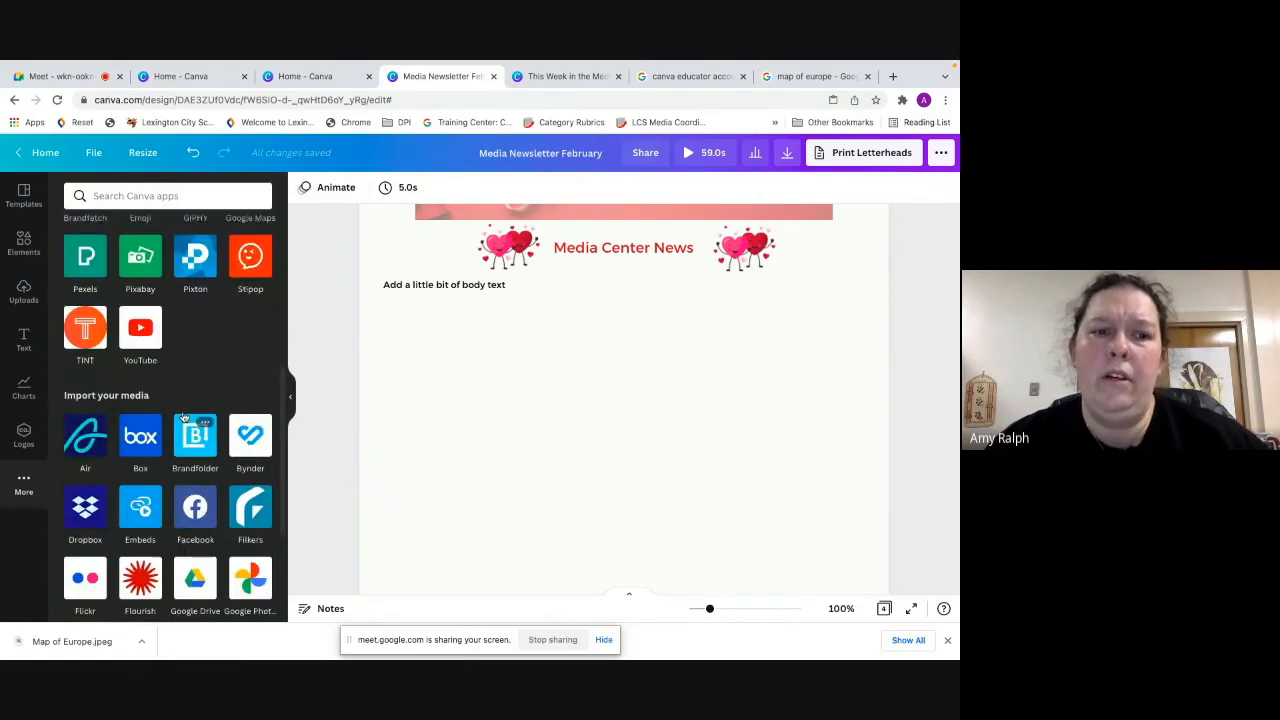
scroll(183, 415, "up", 2)
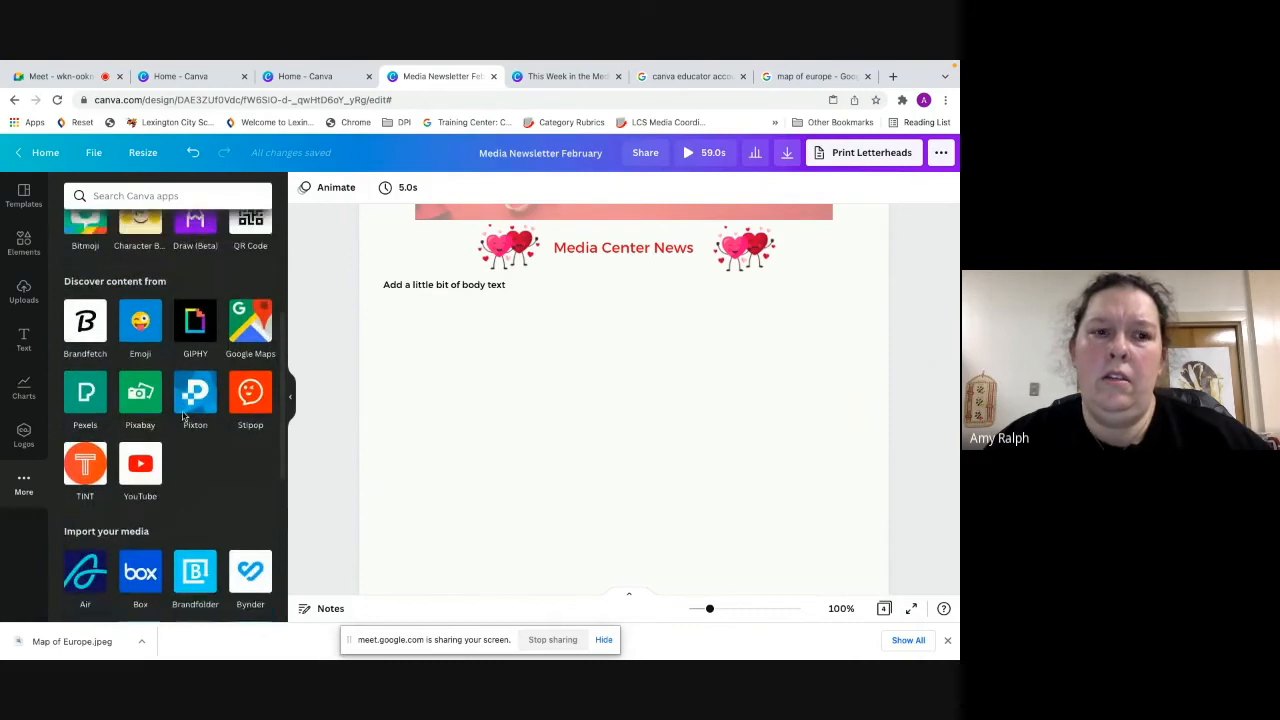
Add the YouTube app to the editor and search its videos for the presenter's full name
left_click(138, 483)
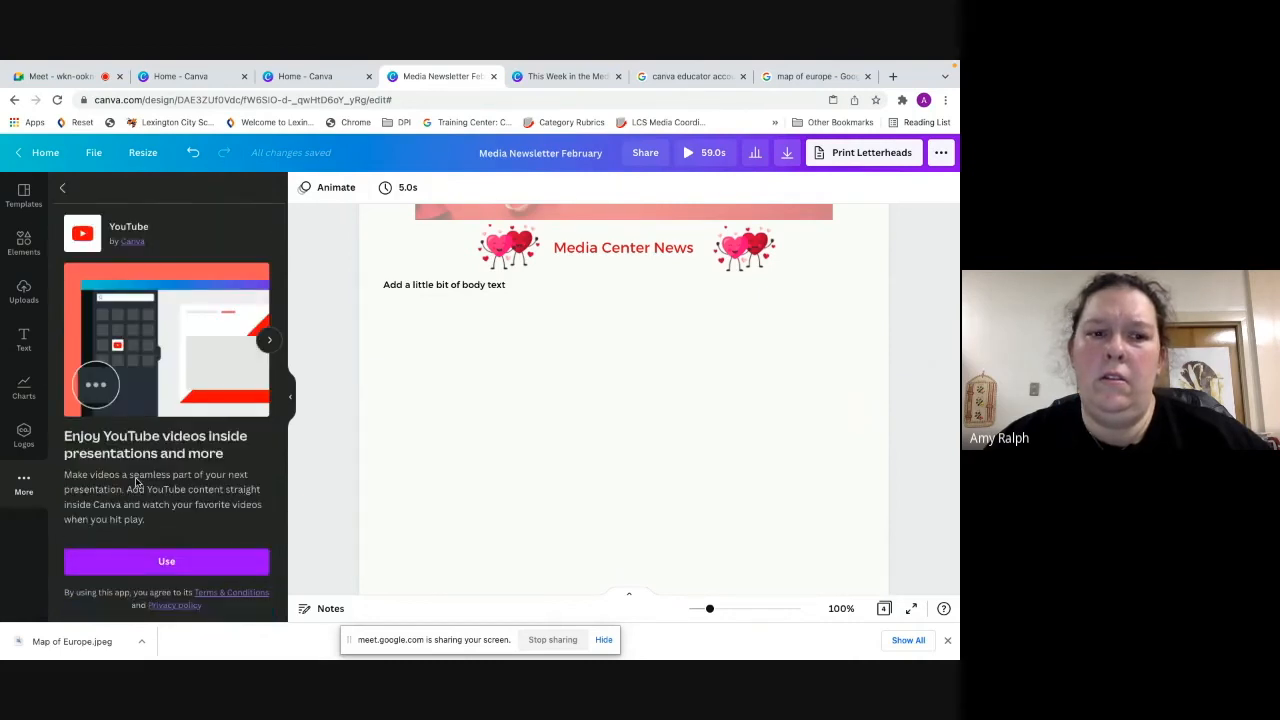
left_click(167, 564)
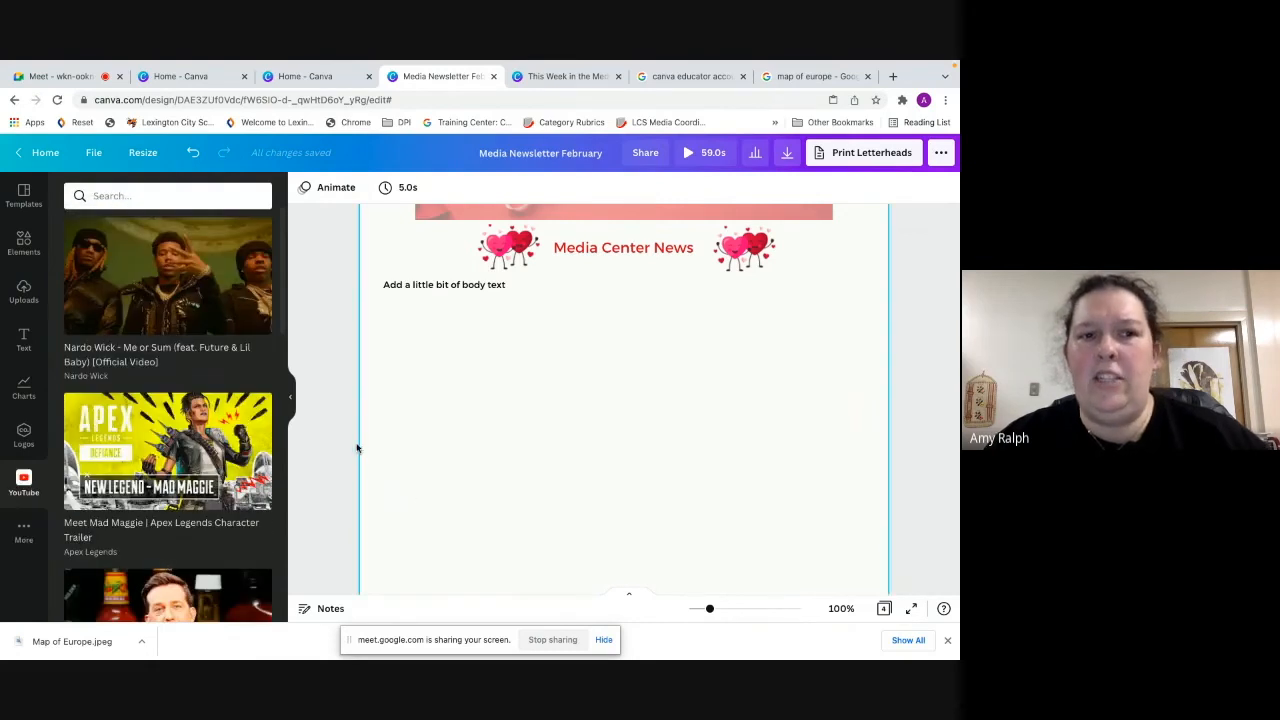
left_click(131, 193)
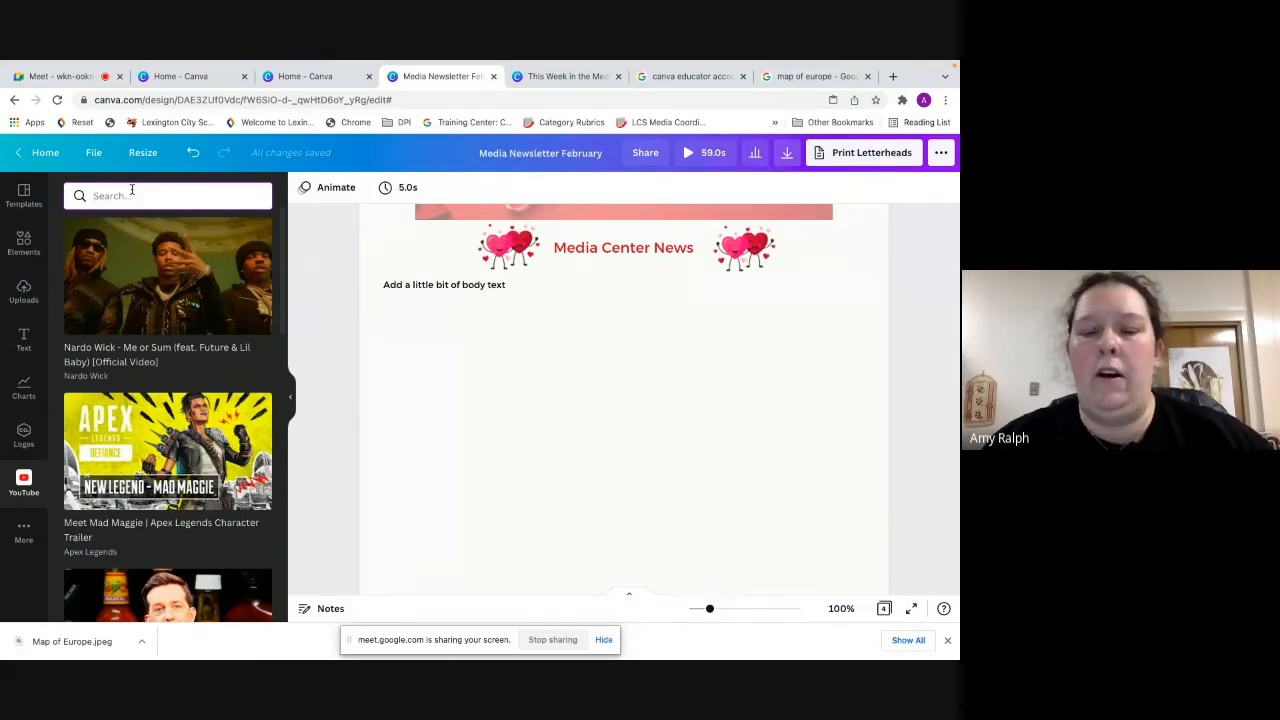
type("am")
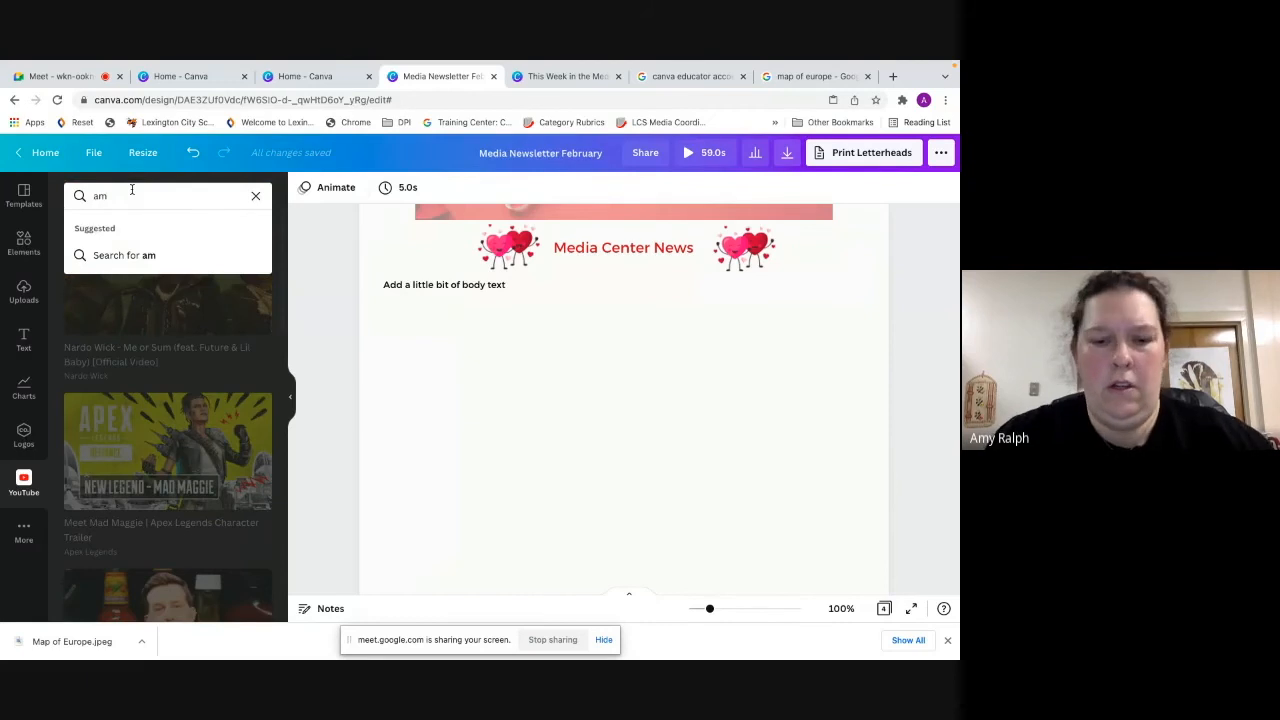
type("y")
key("BackSpace")
key("BackSpace")
key("BackSpace")
type("Amy Ralph")
key("Return")
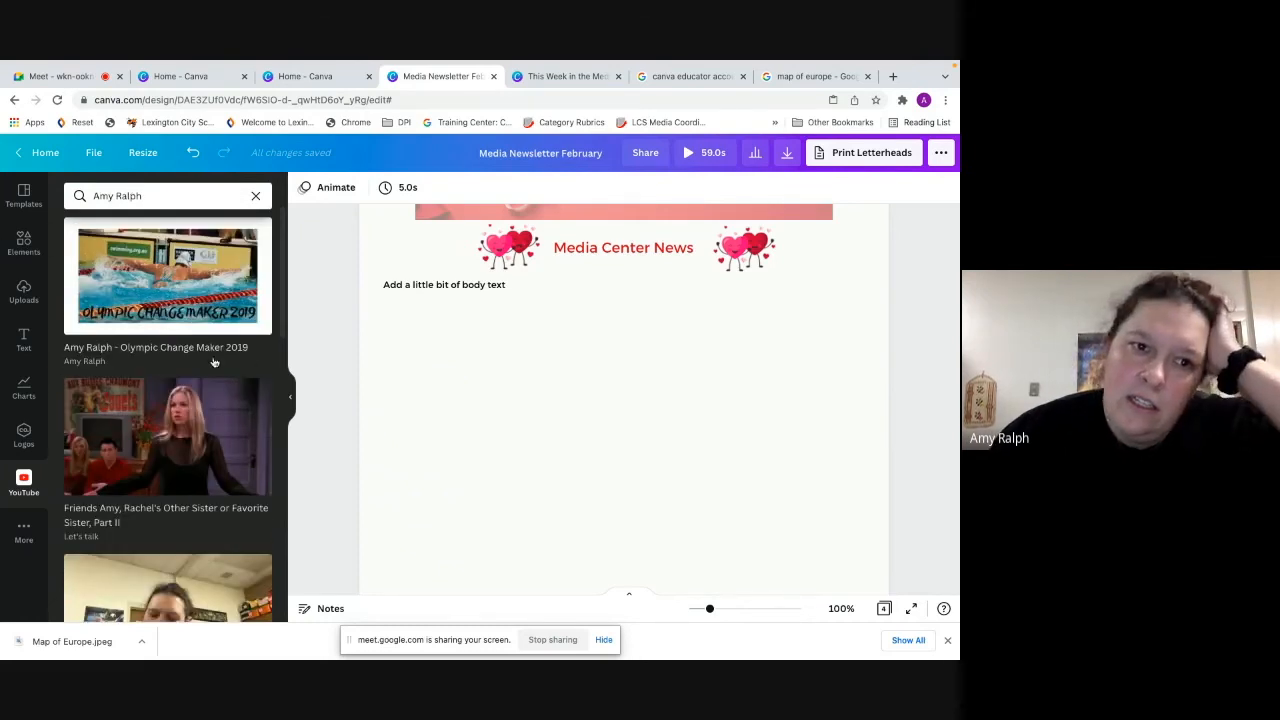
Insert the "Fourth Grade Main Idea" video on page 1 twice, with one copy in the empty area below the body text
scroll(198, 357, "down", 5)
scroll(198, 357, "down", 1)
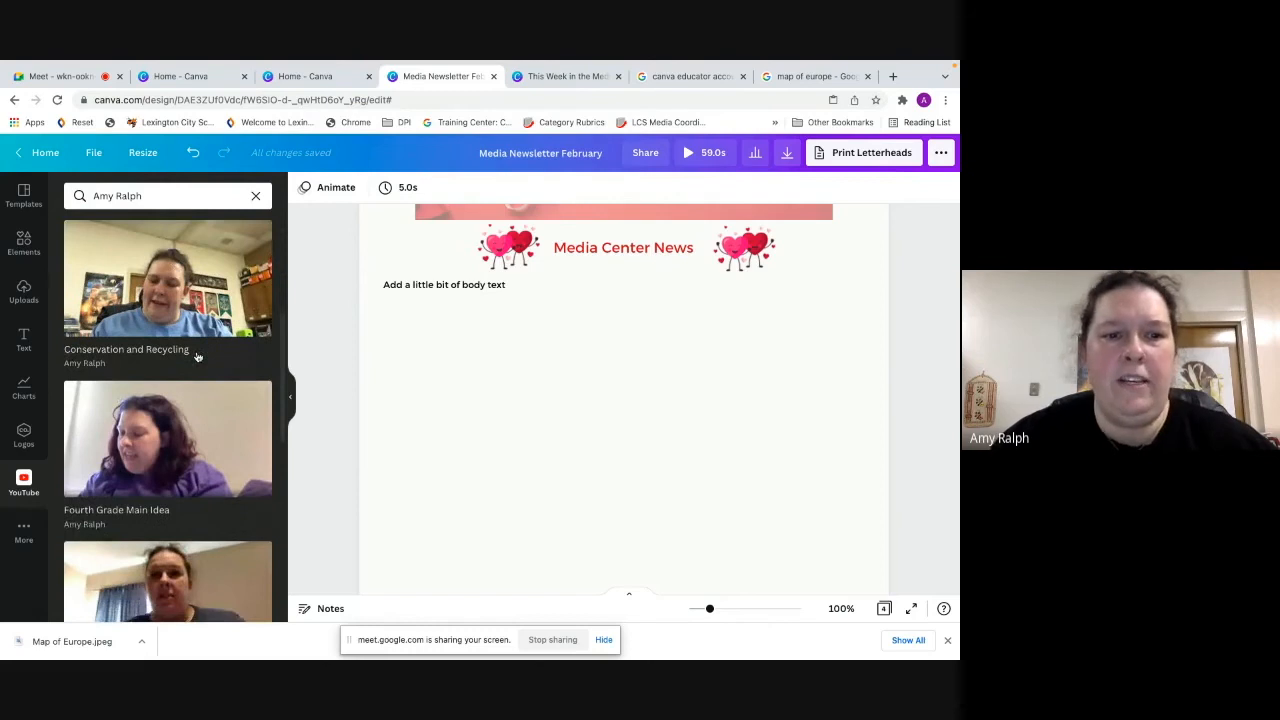
left_click_drag(160, 447, 576, 409)
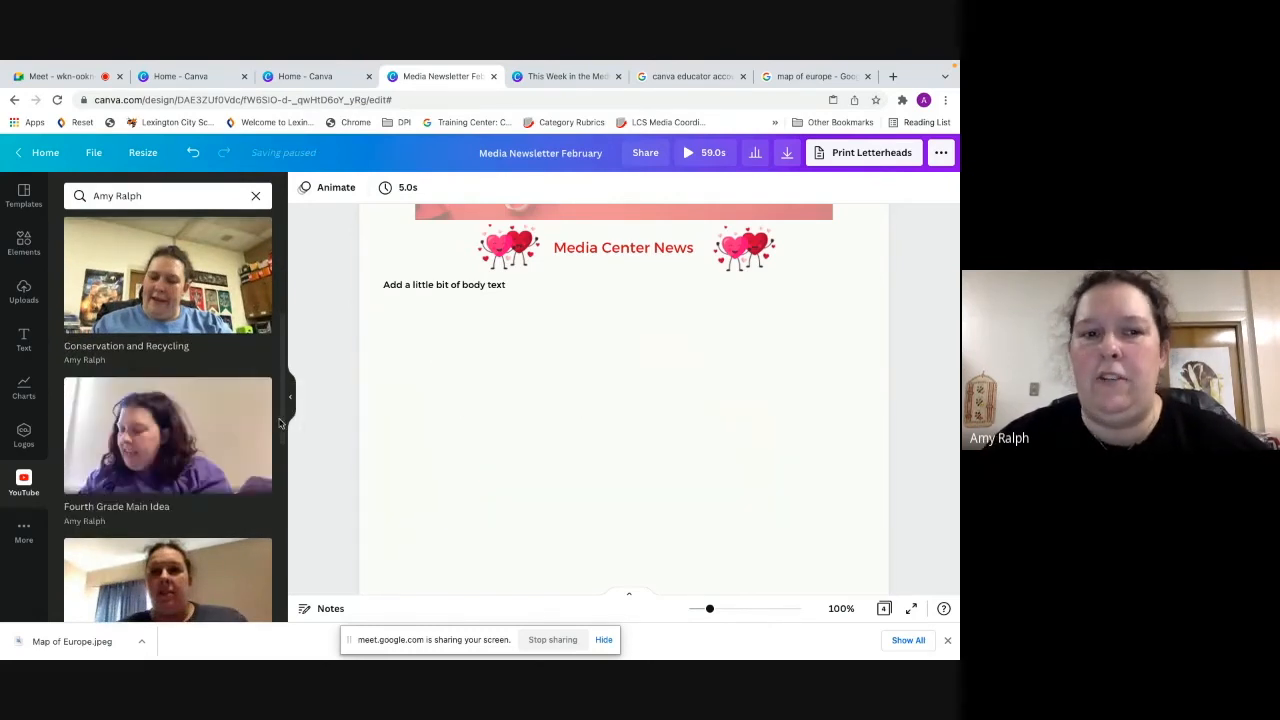
left_click(186, 440)
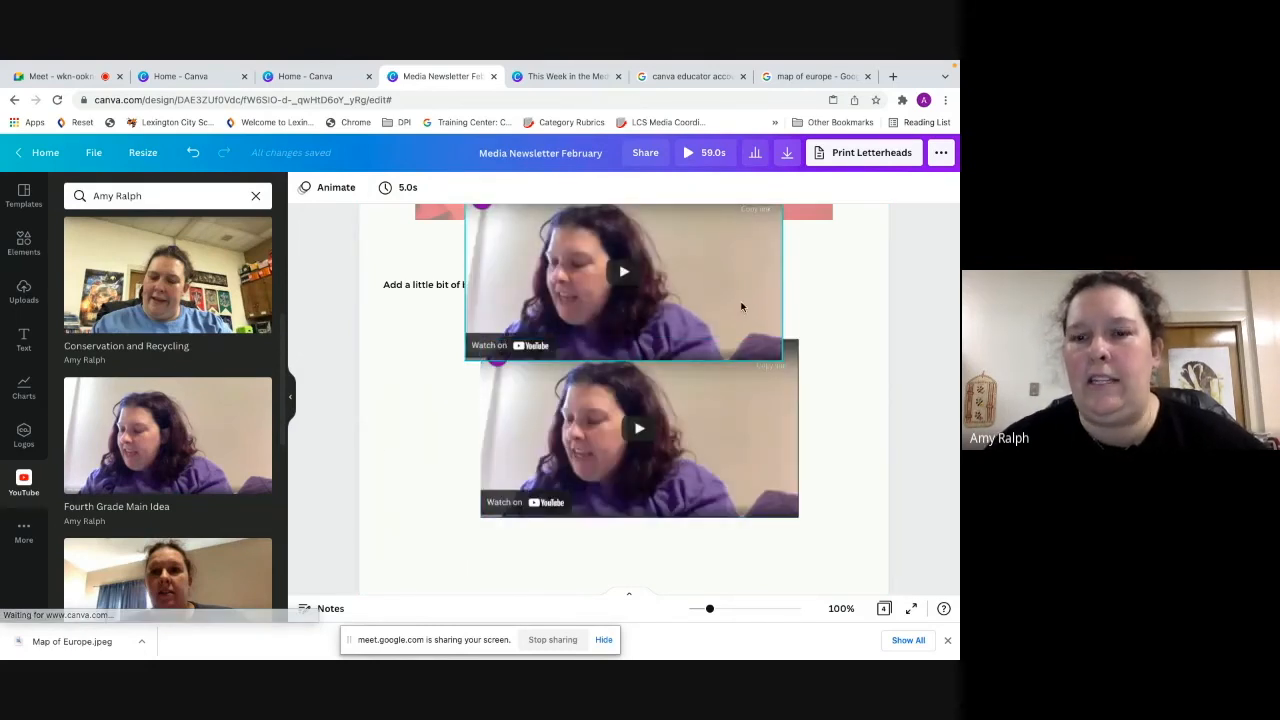
Delete the lower copy of the video on page 1 and move the remaining one into the empty area below the body text
right_click(716, 492)
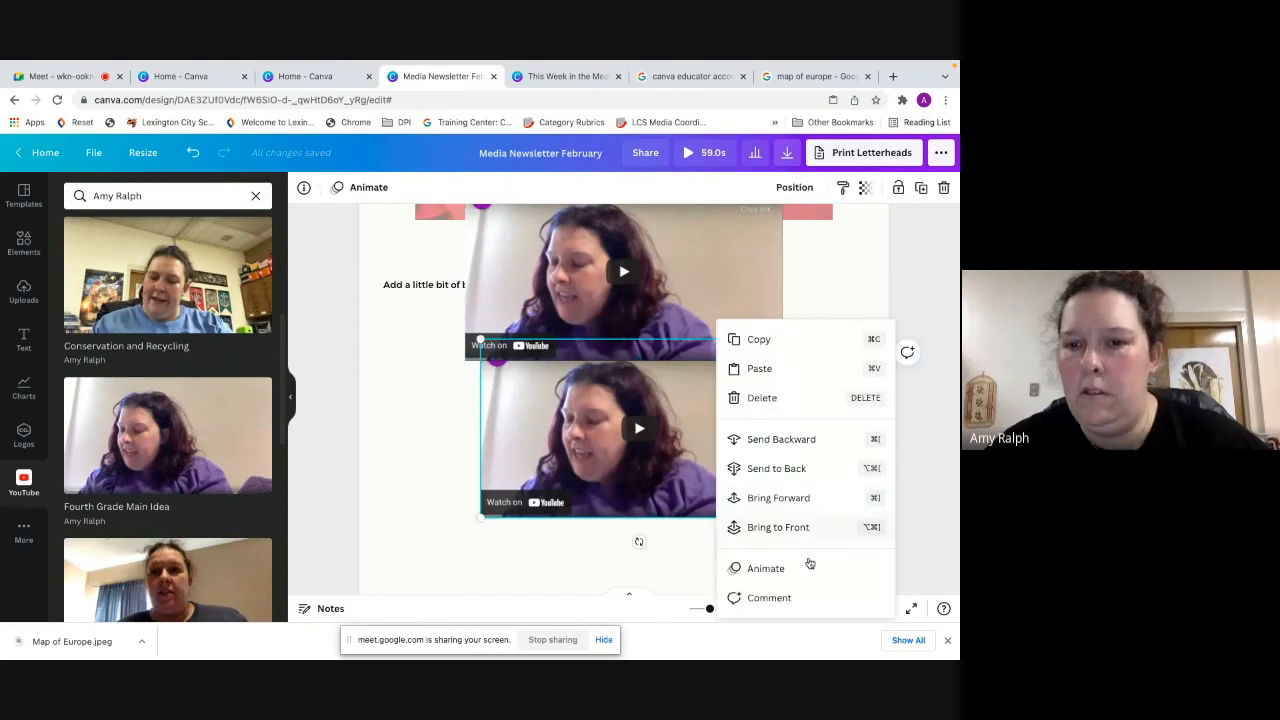
left_click(760, 397)
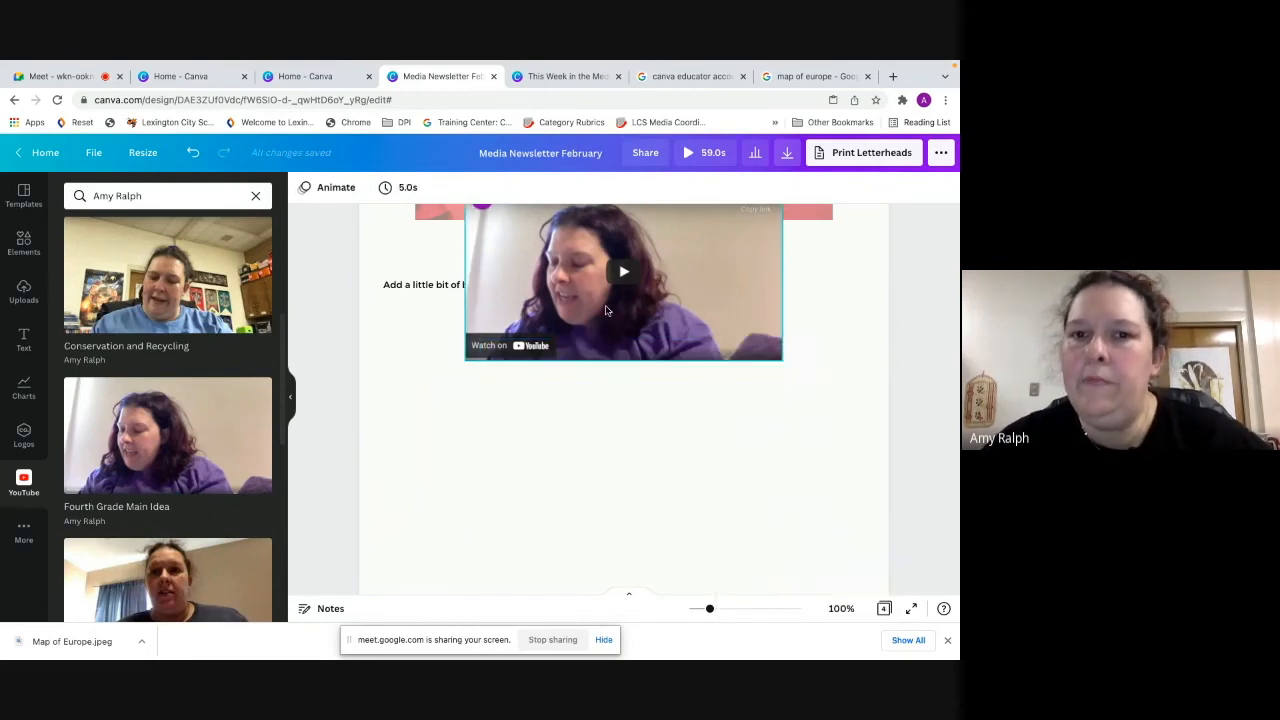
left_click_drag(618, 356, 620, 450)
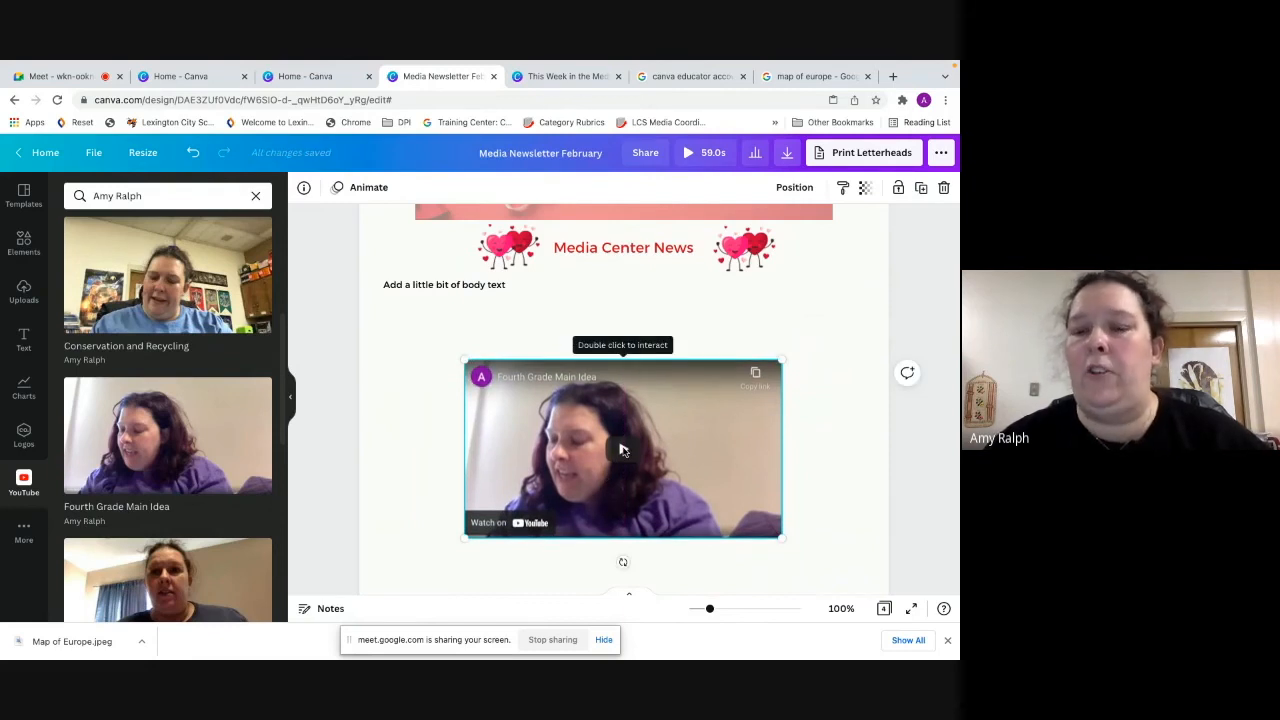
Check the design's sharing options, briefly play and pause the embedded video, and dismiss its suggested videos
left_click(645, 152)
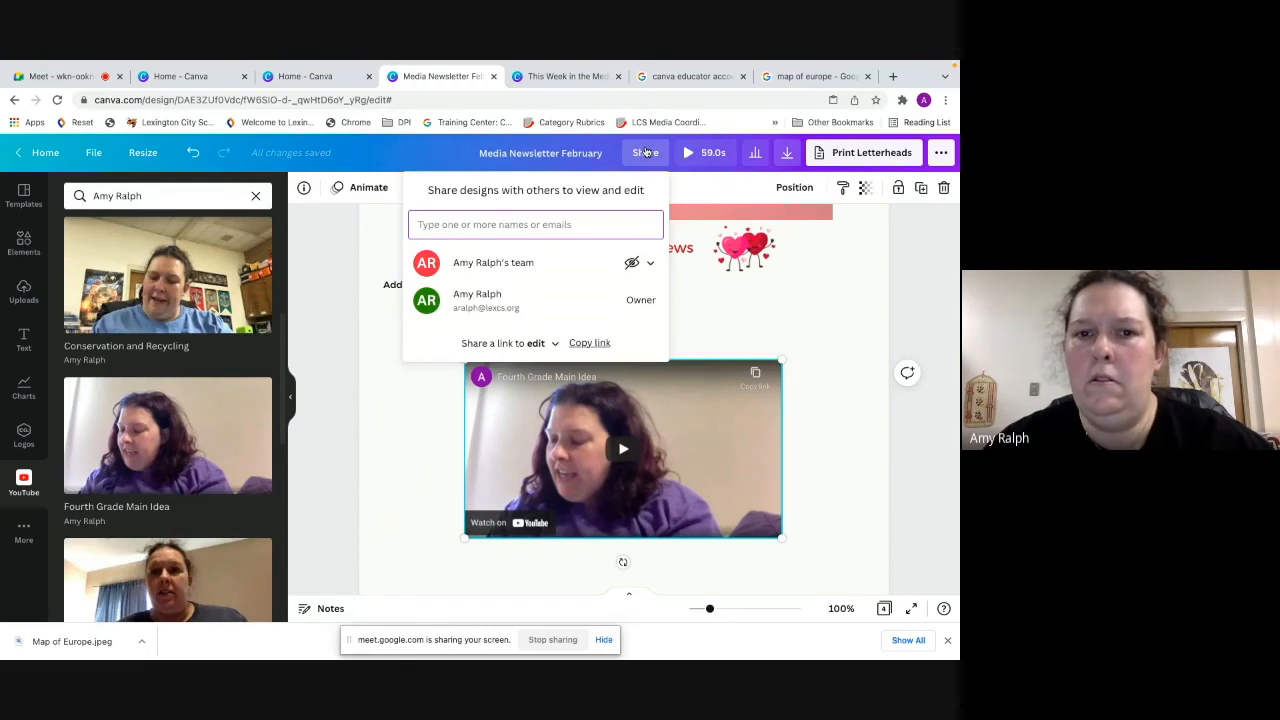
left_click(645, 152)
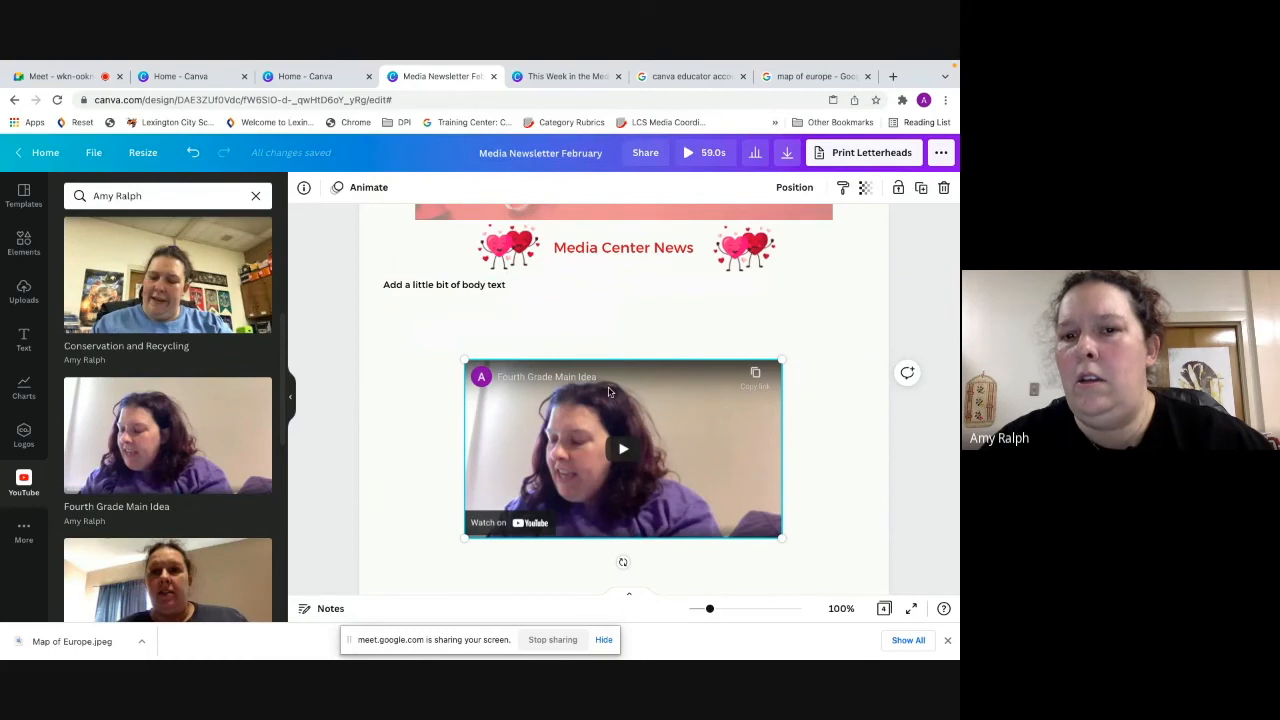
left_click(620, 449)
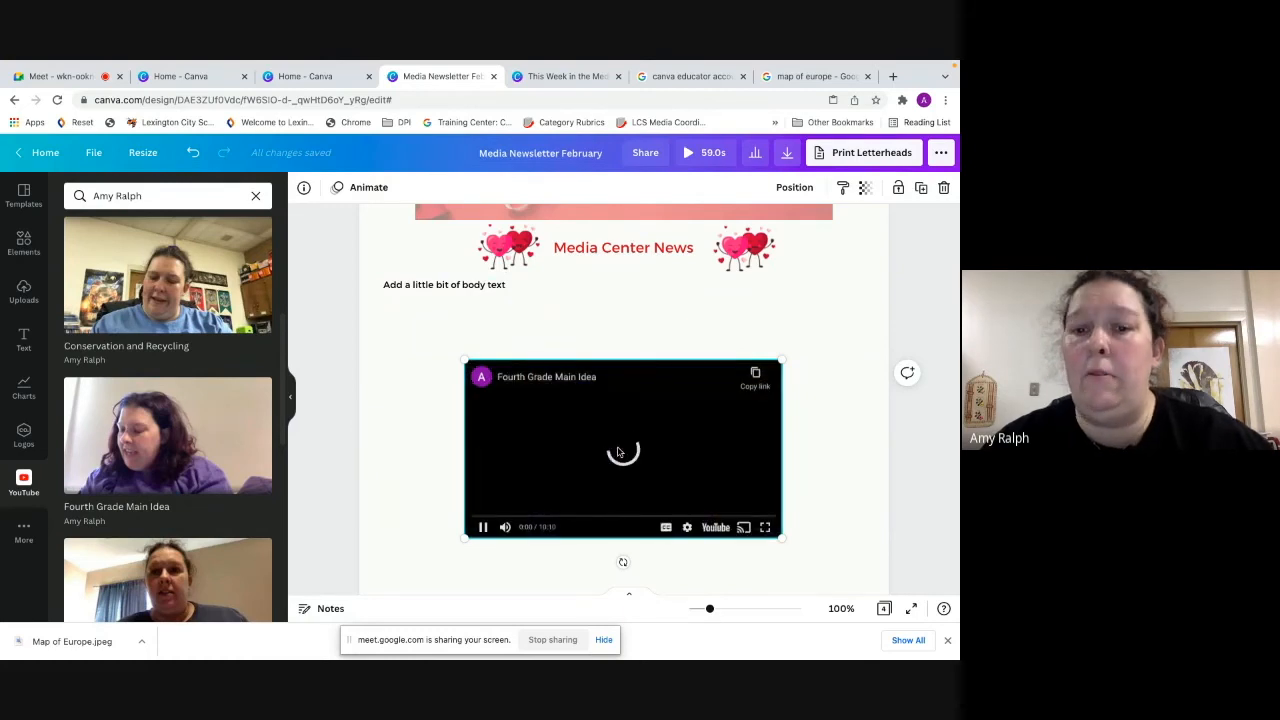
left_click(483, 528)
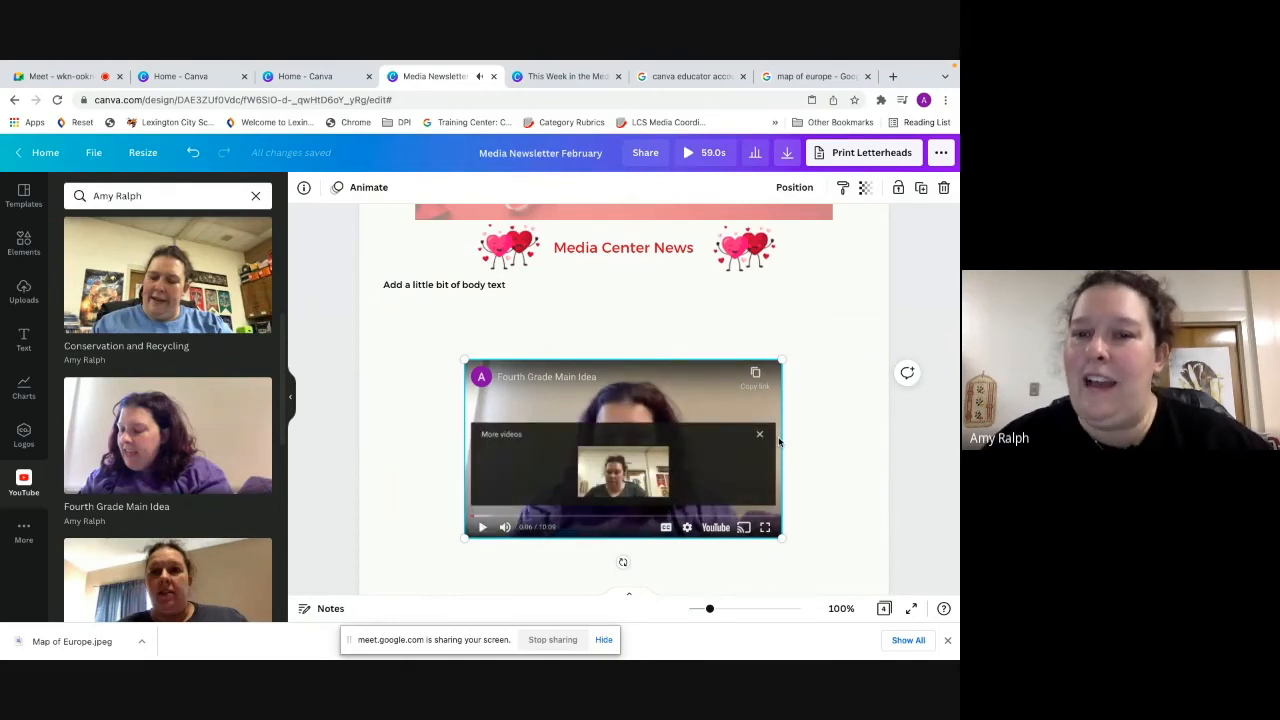
left_click(759, 434)
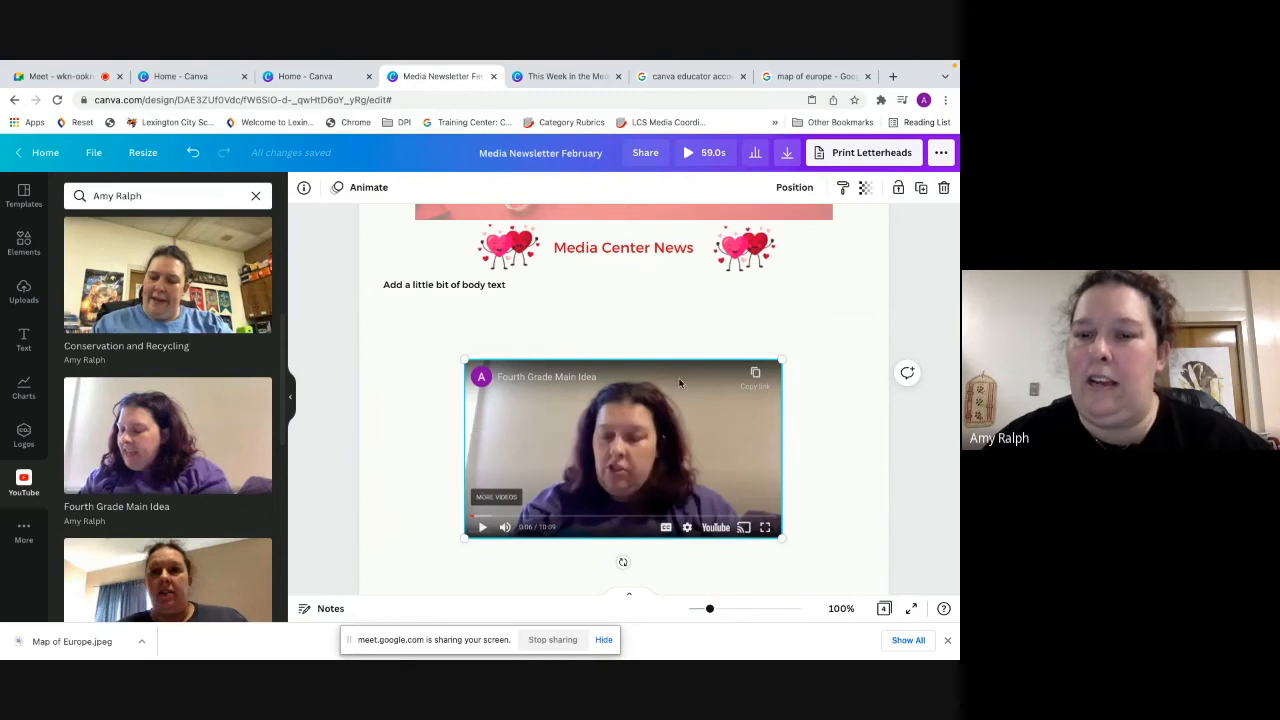
Enlarge the embedded video slightly toward its upper-left corner and look through its context menu options
right_click(657, 455)
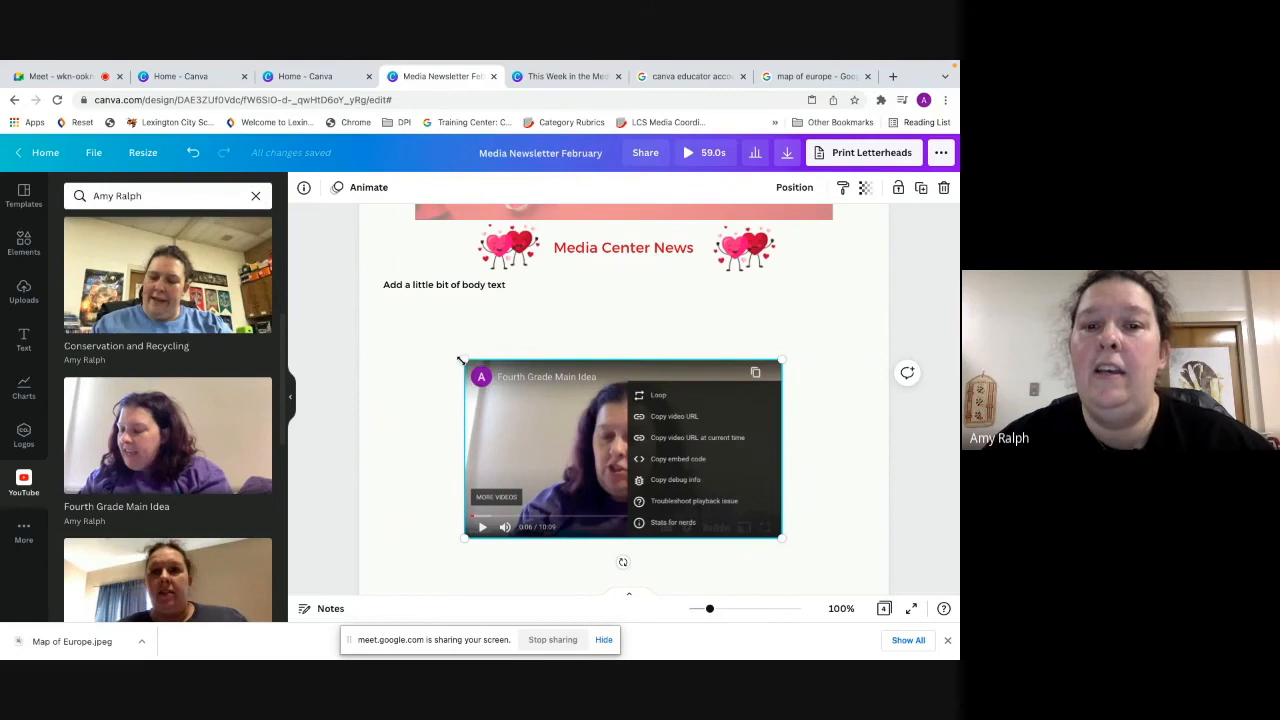
mouse_move(460, 360)
left_mouse_down()
mouse_move(418, 334)
mouse_move(448, 350)
left_mouse_up()
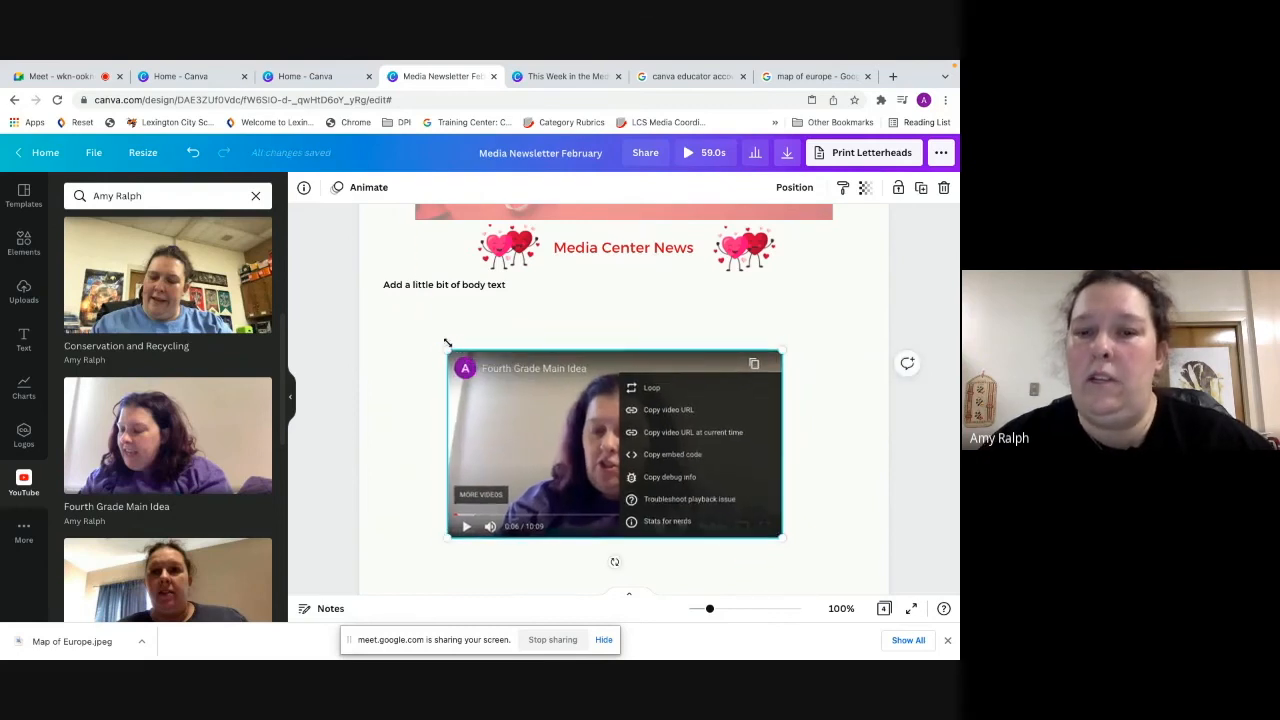
right_click(572, 447)
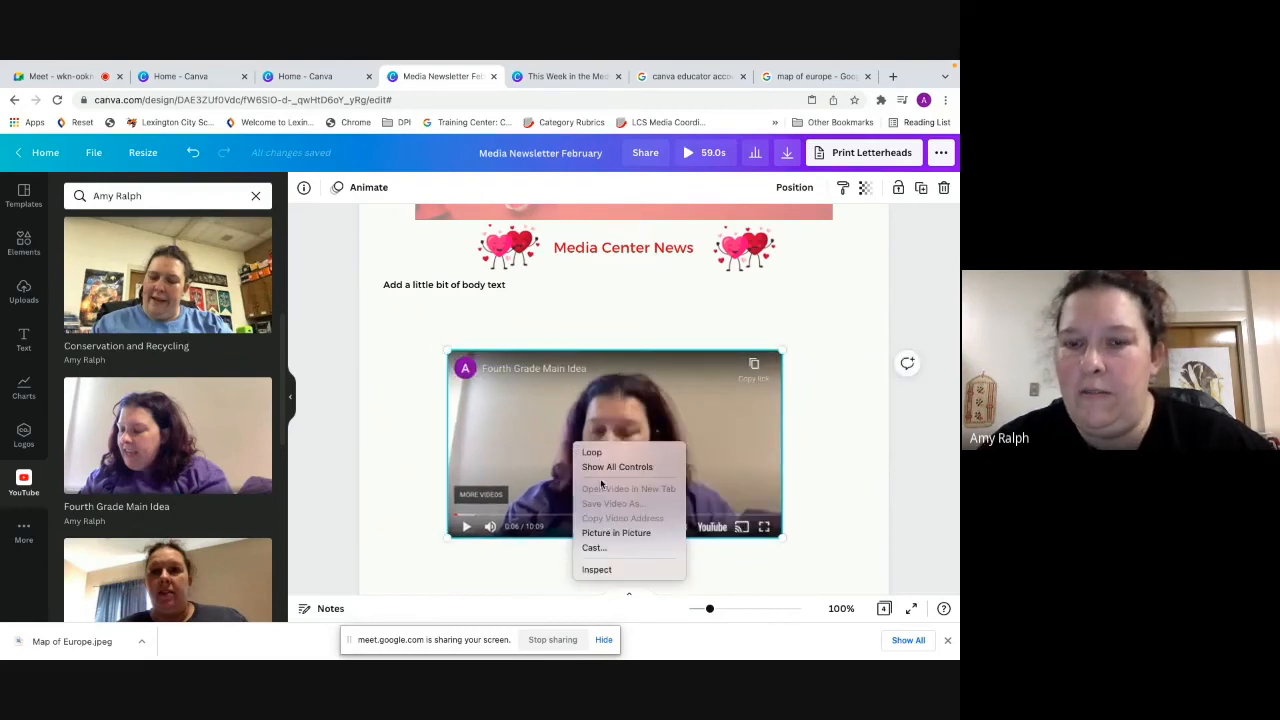
Undo the video resizing, move, deletion and insertions until page 1 holds no videos
left_click(192, 155)
left_click(192, 155)
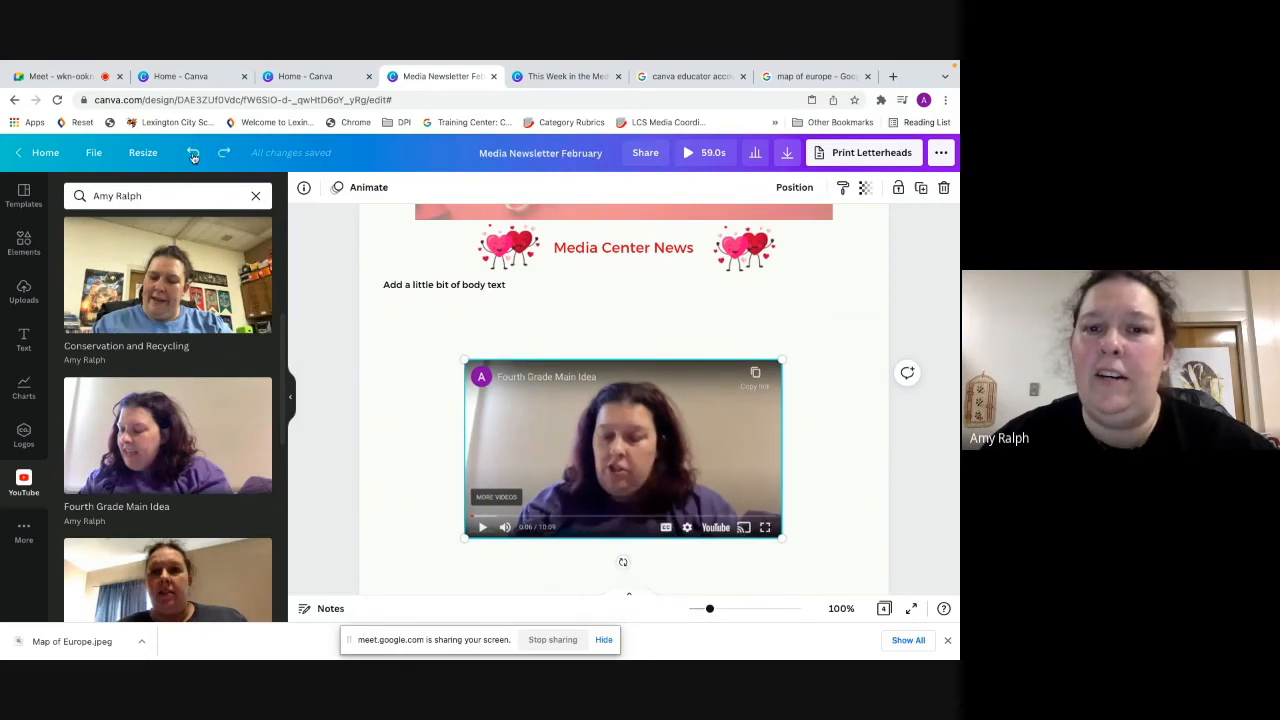
left_click(192, 155)
left_click(193, 155)
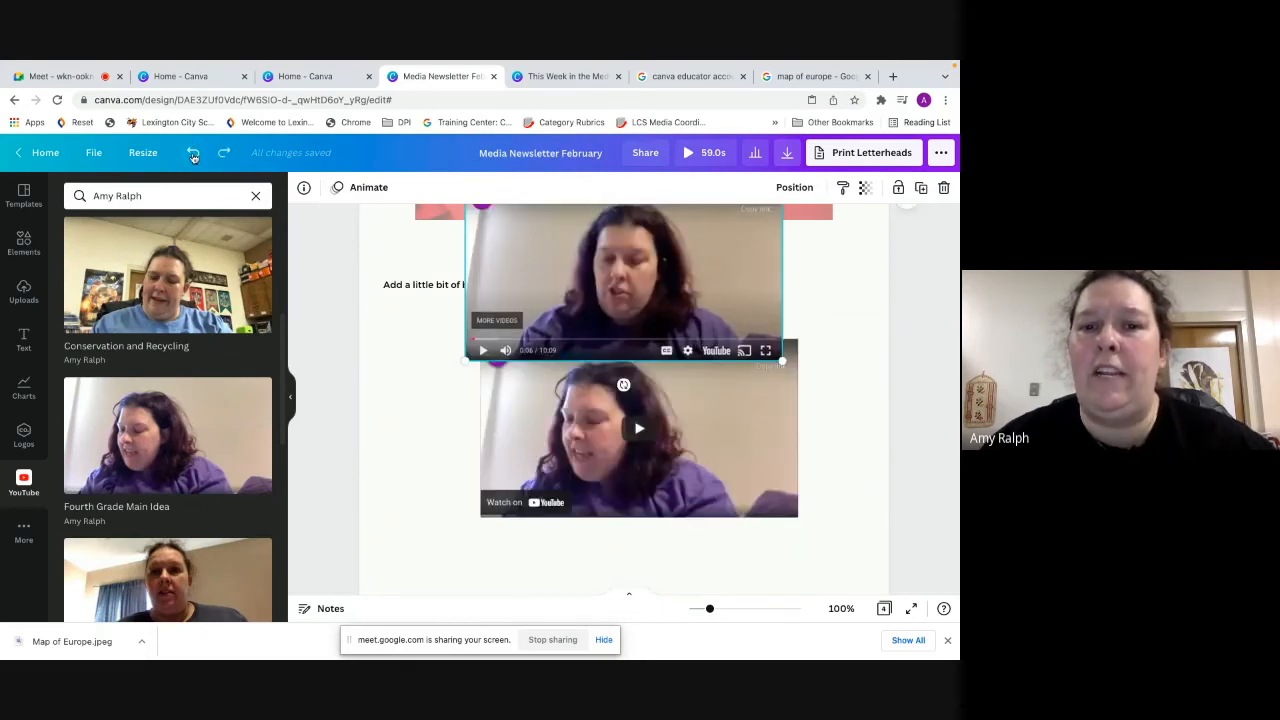
left_click(193, 155)
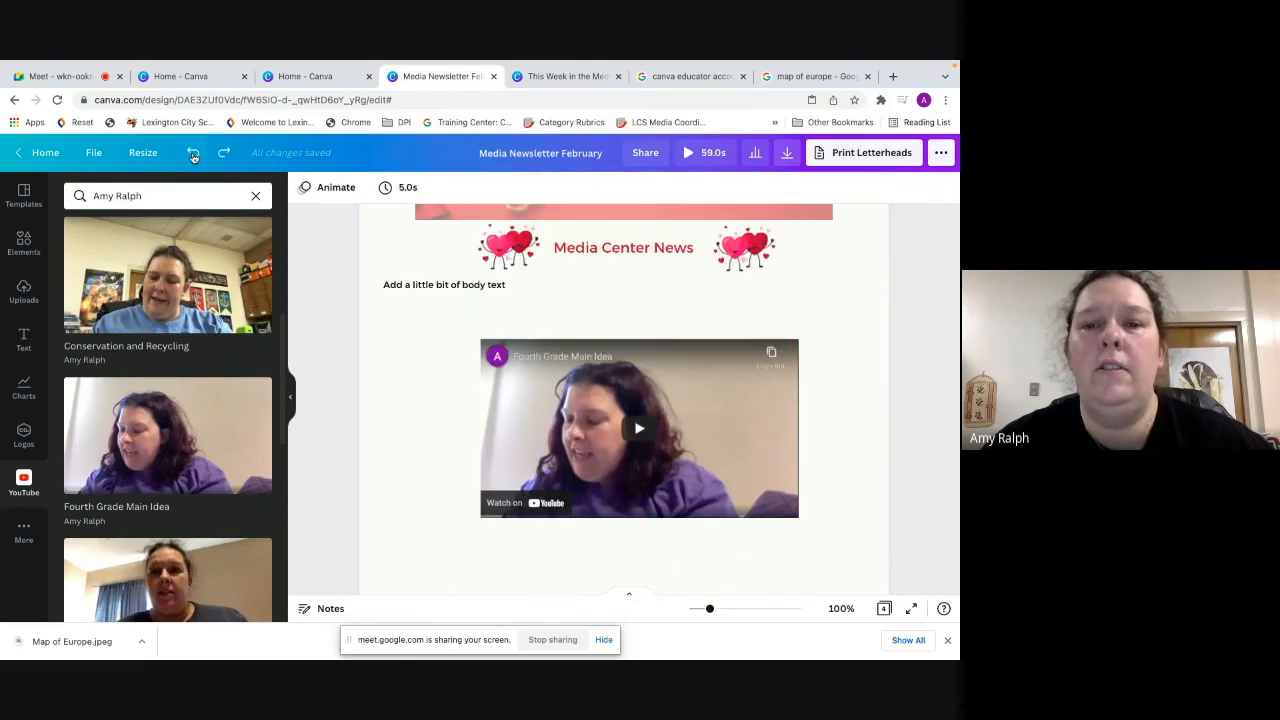
left_click(193, 155)
Browse the YouTube video results and clear the name from the video search
scroll(128, 410, "down", 5)
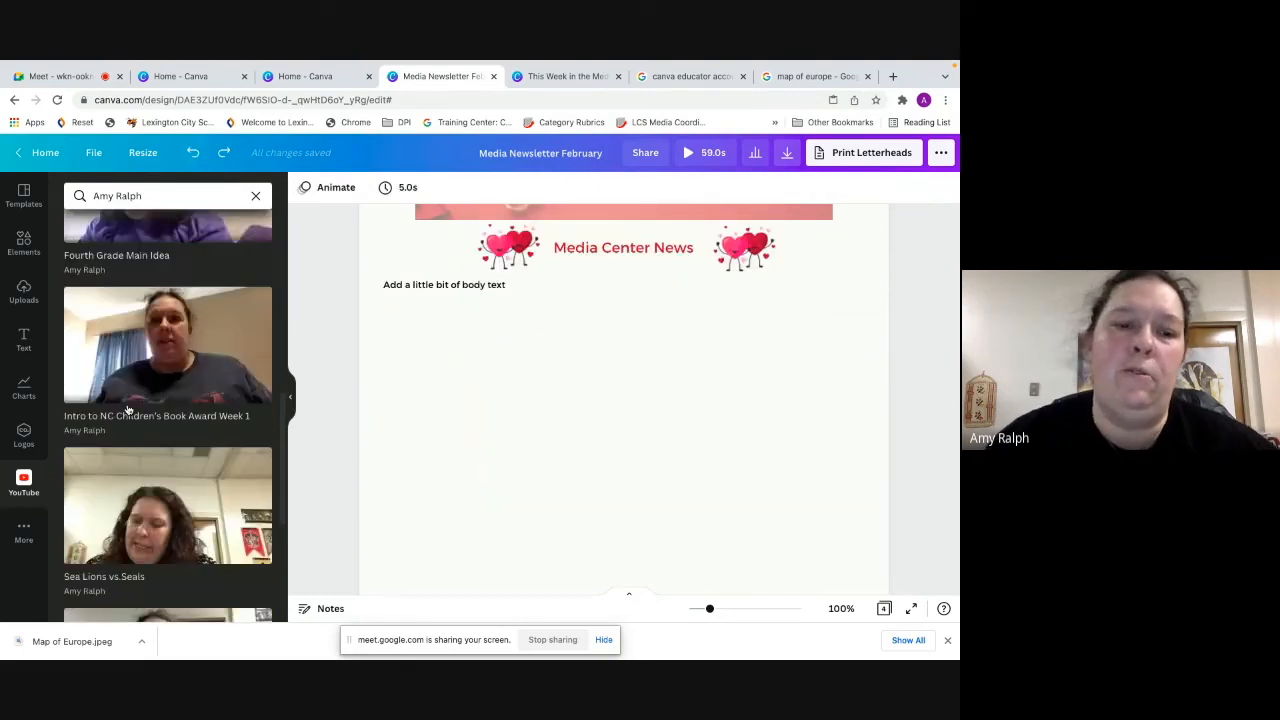
scroll(128, 410, "down", 5)
scroll(128, 410, "up", 6)
scroll(128, 410, "up", 3)
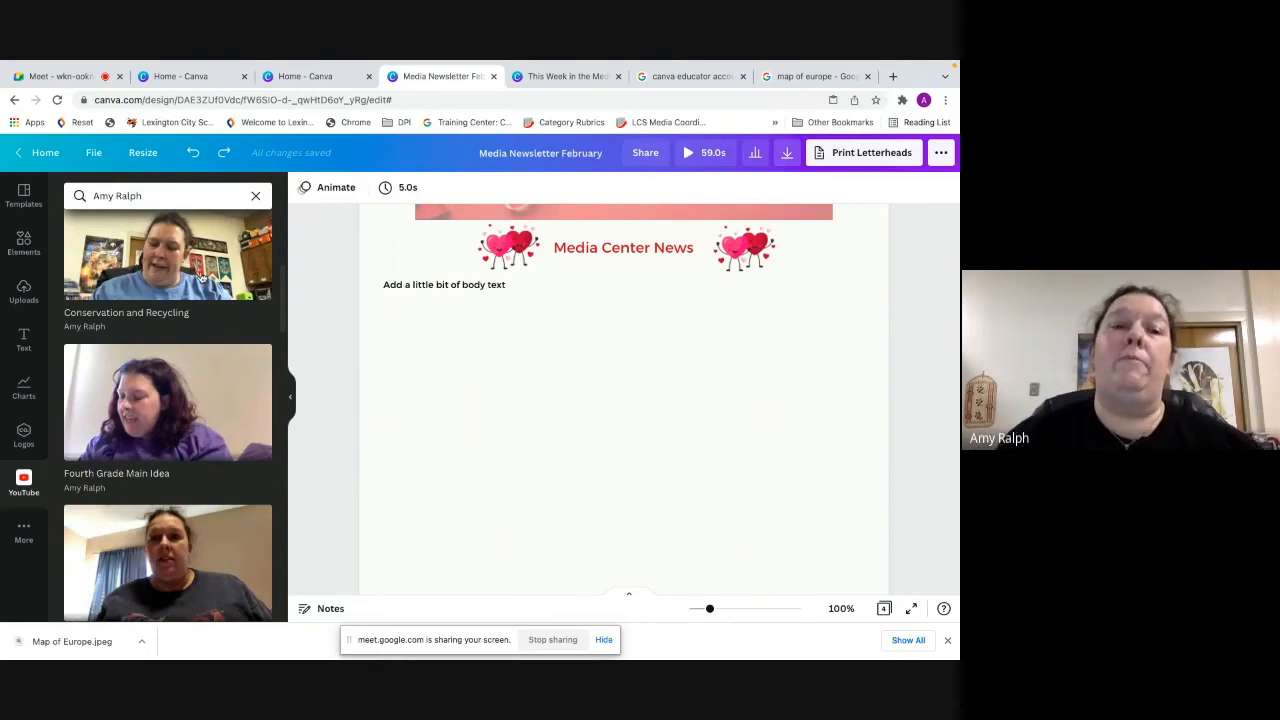
left_click(154, 195)
key("BackSpace")
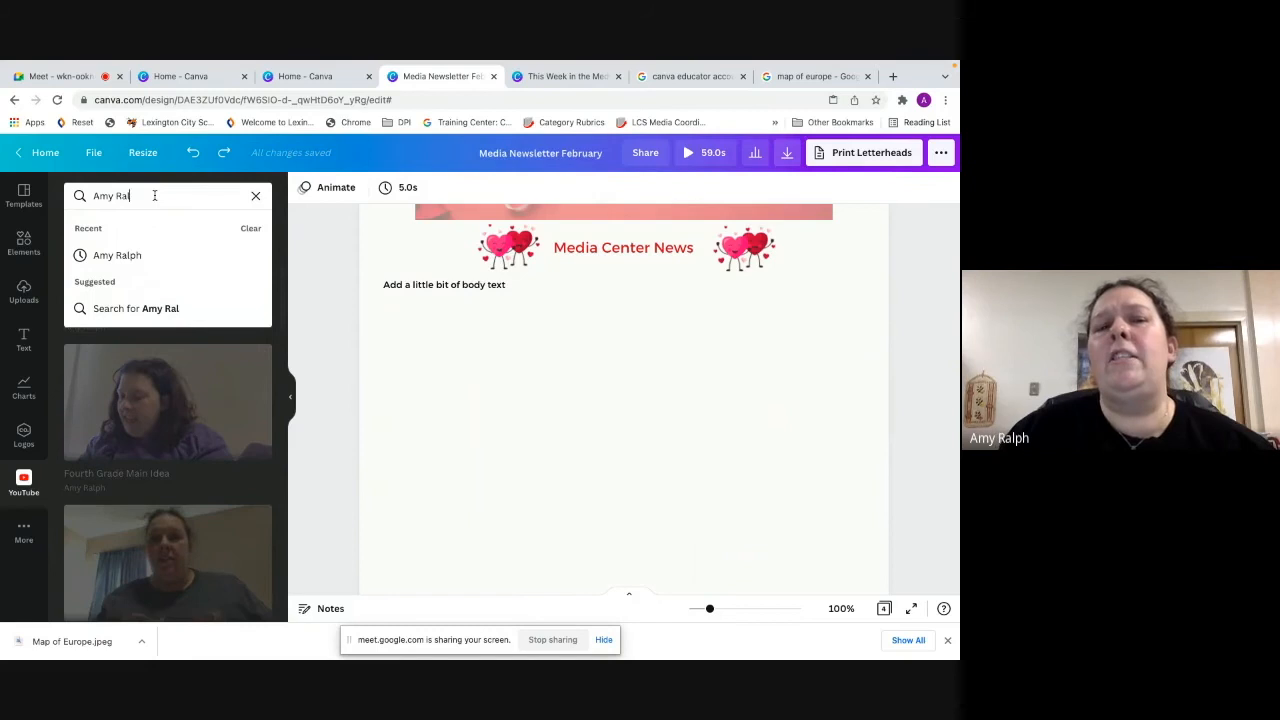
key("BackSpace")
key("BackSpace")
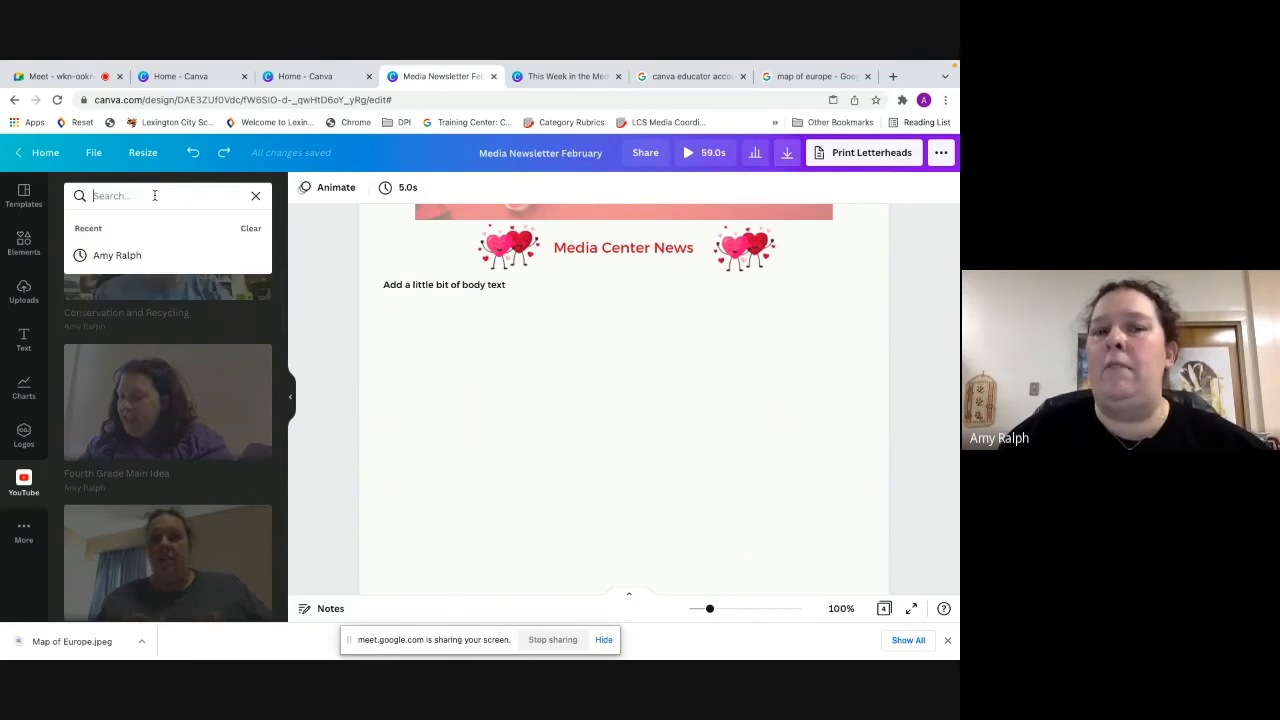
left_click(334, 336)
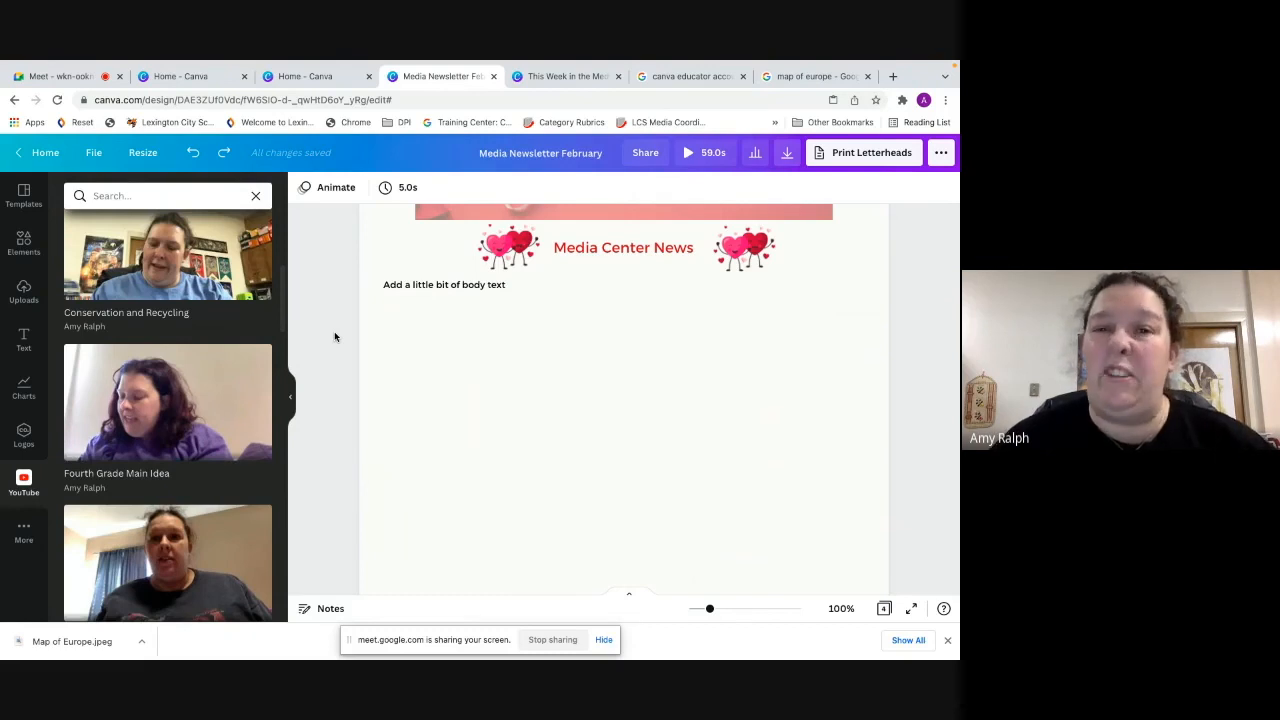
Look through the "valentines day" element results for photos, graphics, videos and audio
left_click(22, 244)
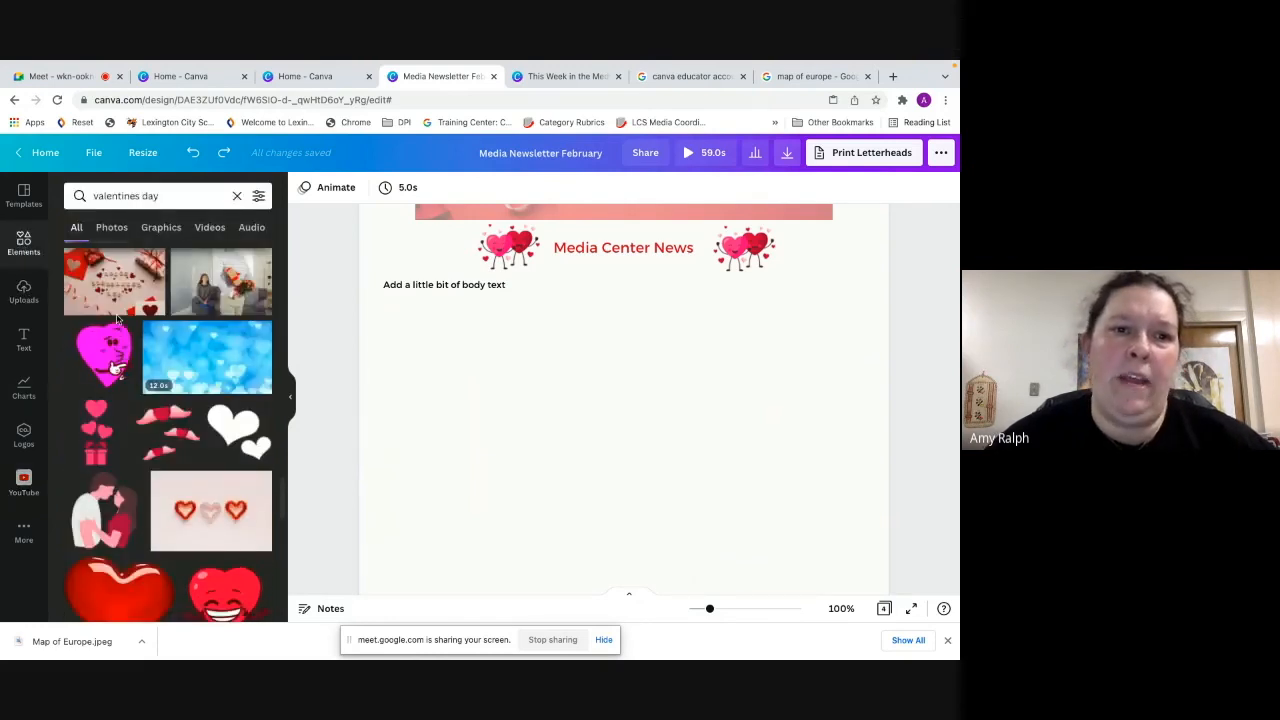
left_click(115, 230)
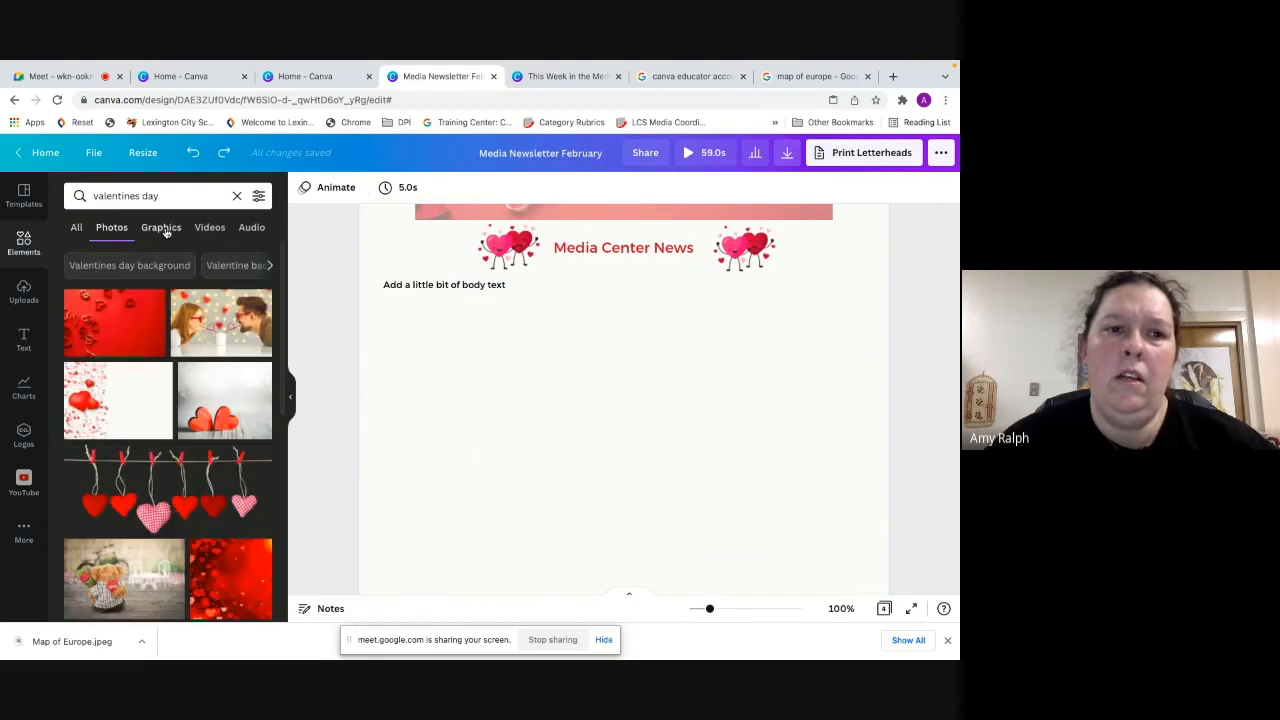
left_click(167, 230)
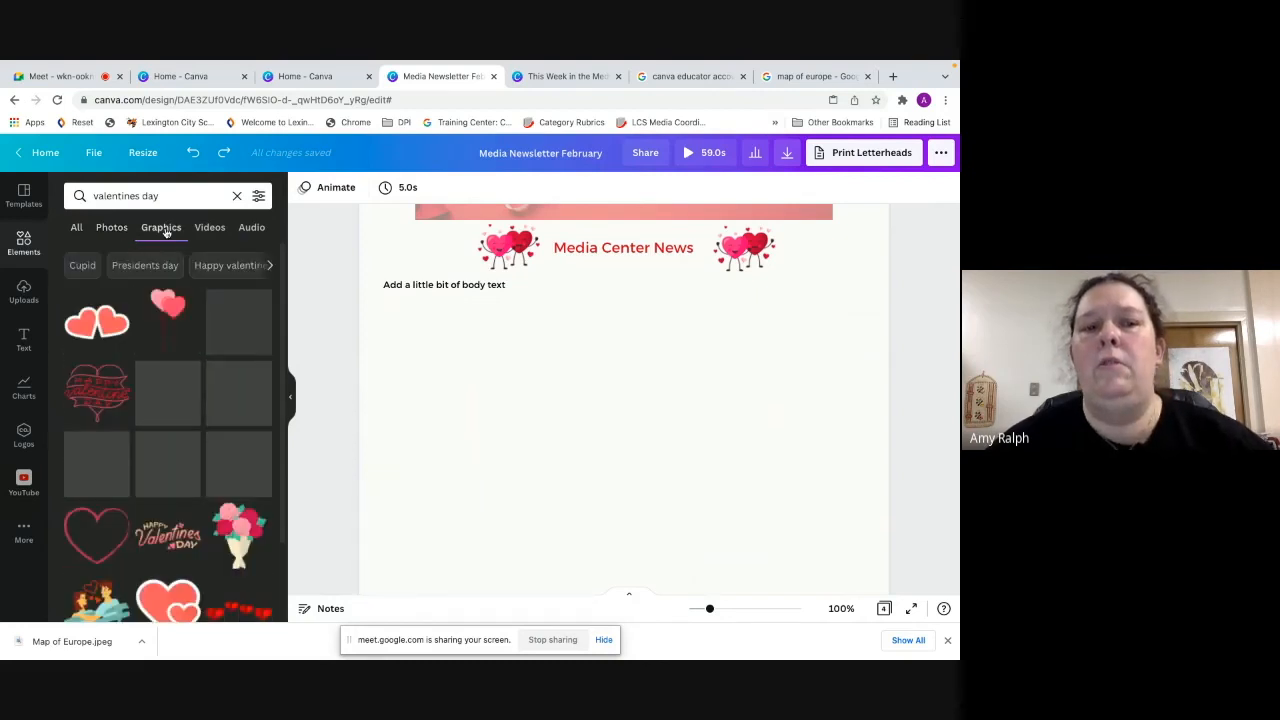
left_click(211, 236)
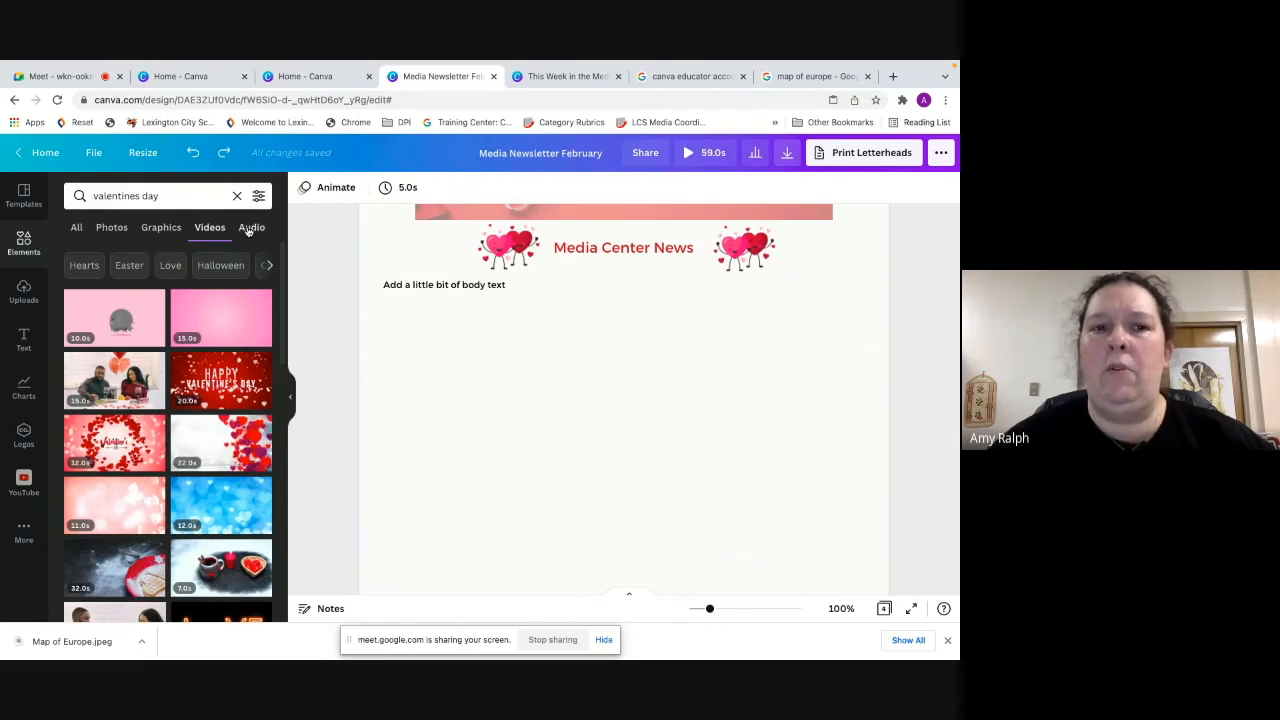
left_click(249, 229)
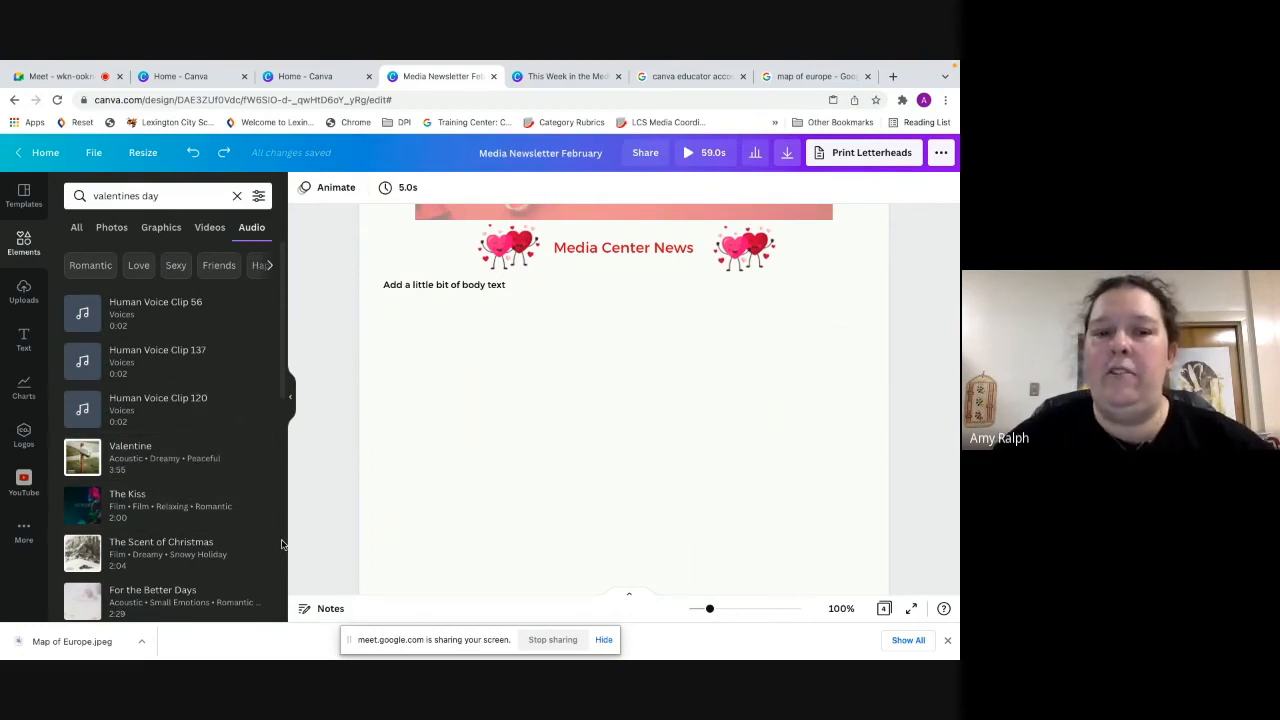
Add the "Valentine" audio track to page 1 and browse the remaining audio and video results
mouse_move(165, 461)
left_click_drag(165, 461, 657, 440)
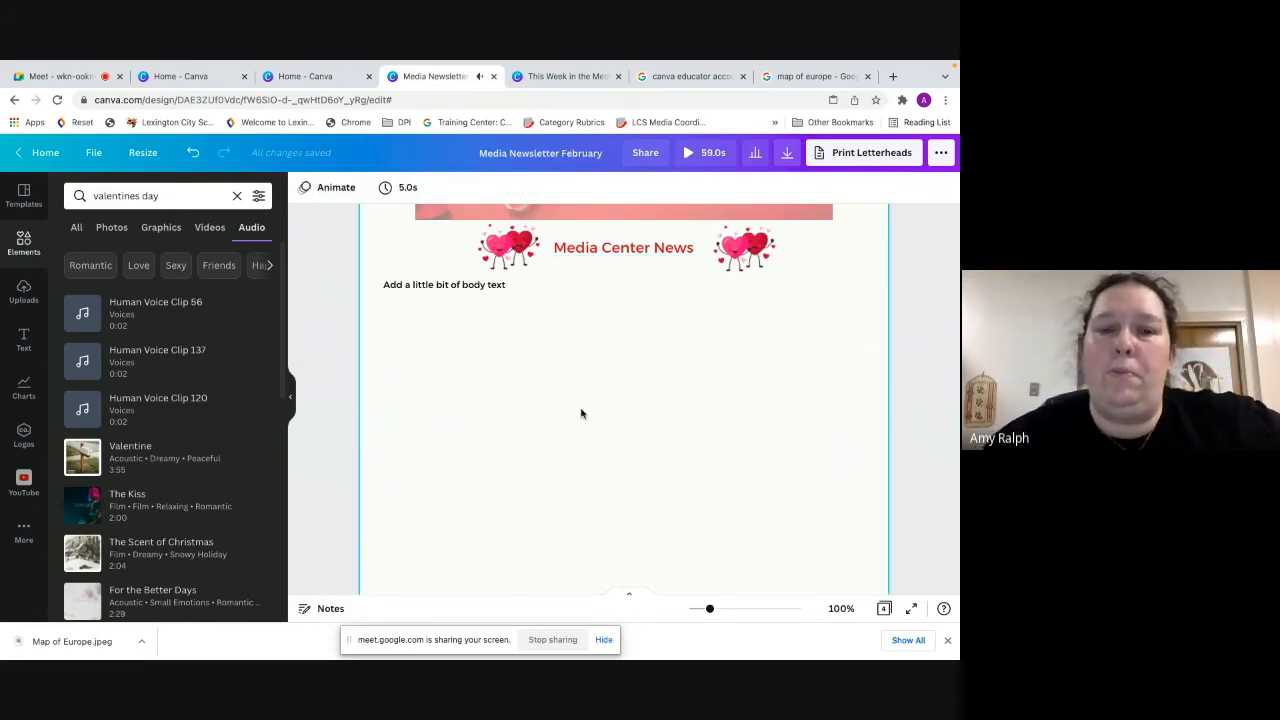
scroll(183, 508, "down", 5)
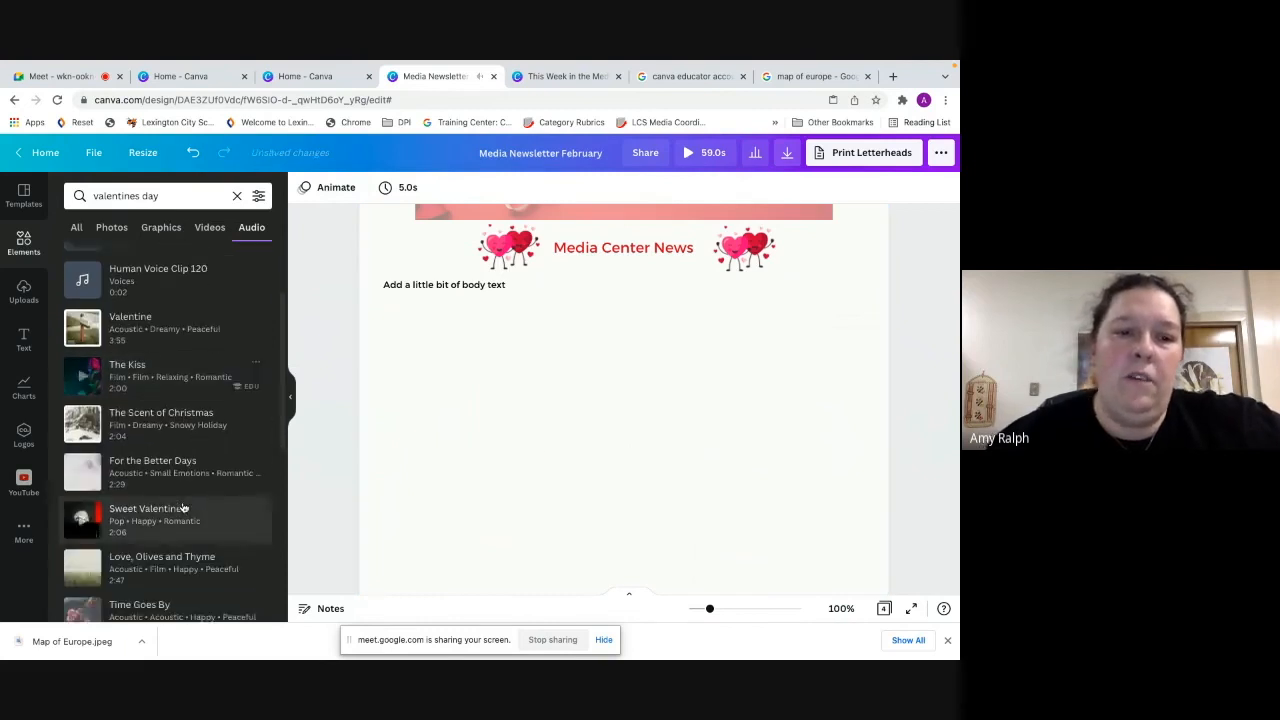
scroll(183, 508, "down", 5)
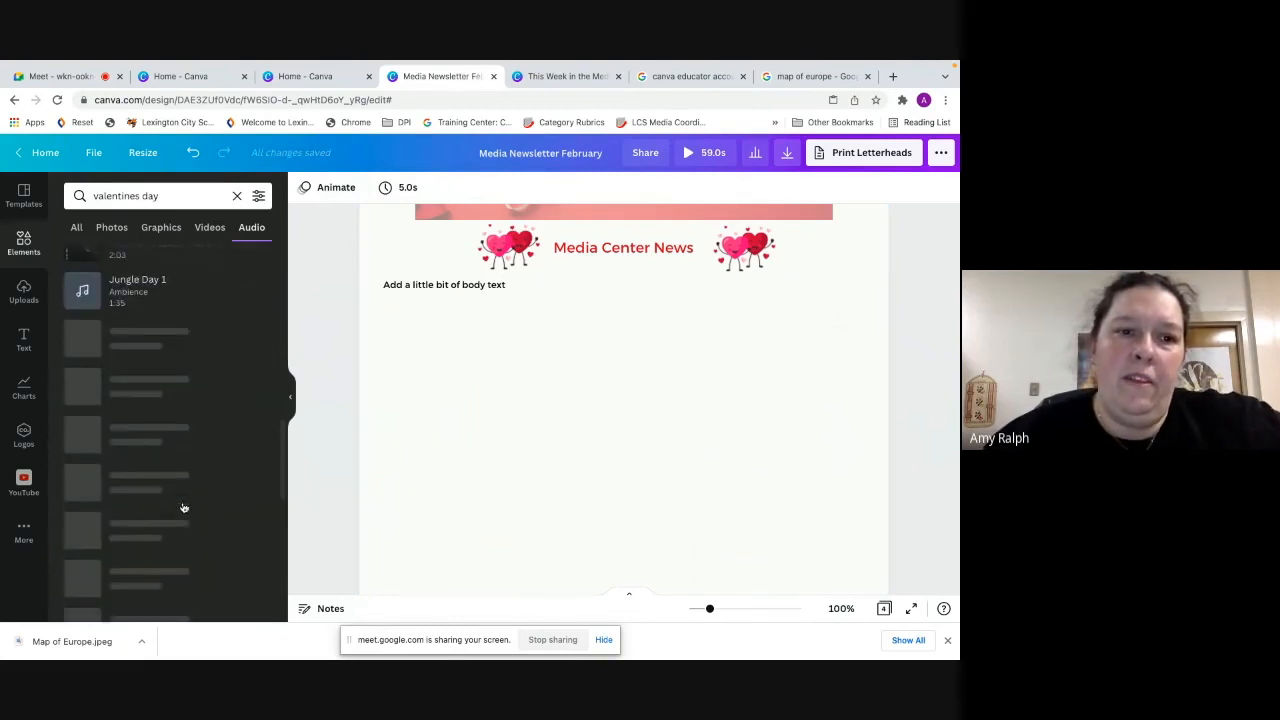
scroll(183, 508, "down", 4)
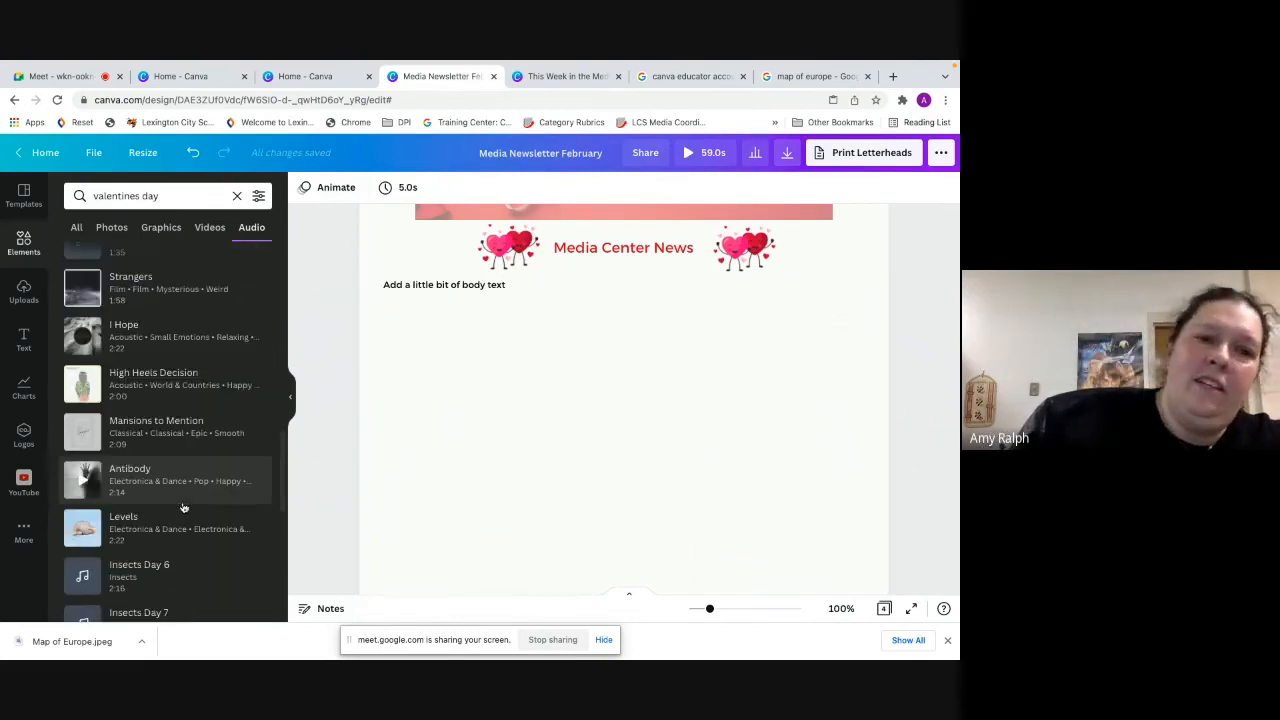
scroll(183, 508, "down", 1)
scroll(183, 508, "up", 15)
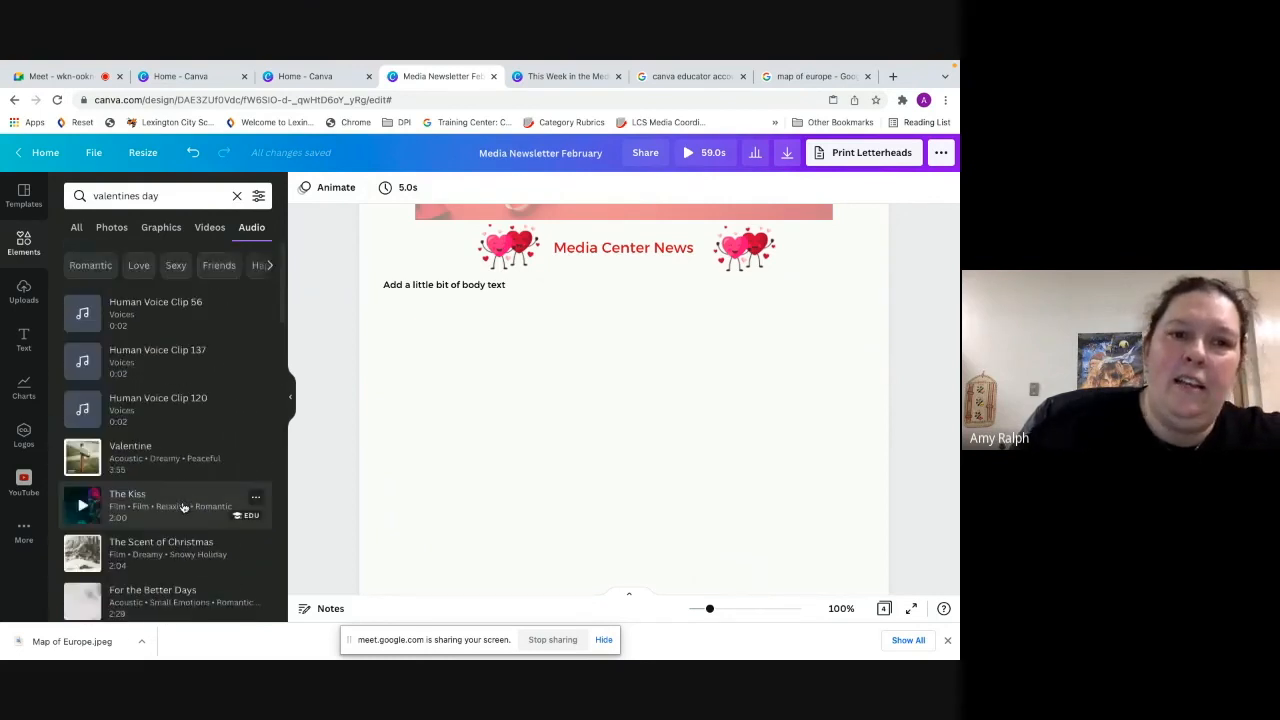
left_click(204, 230)
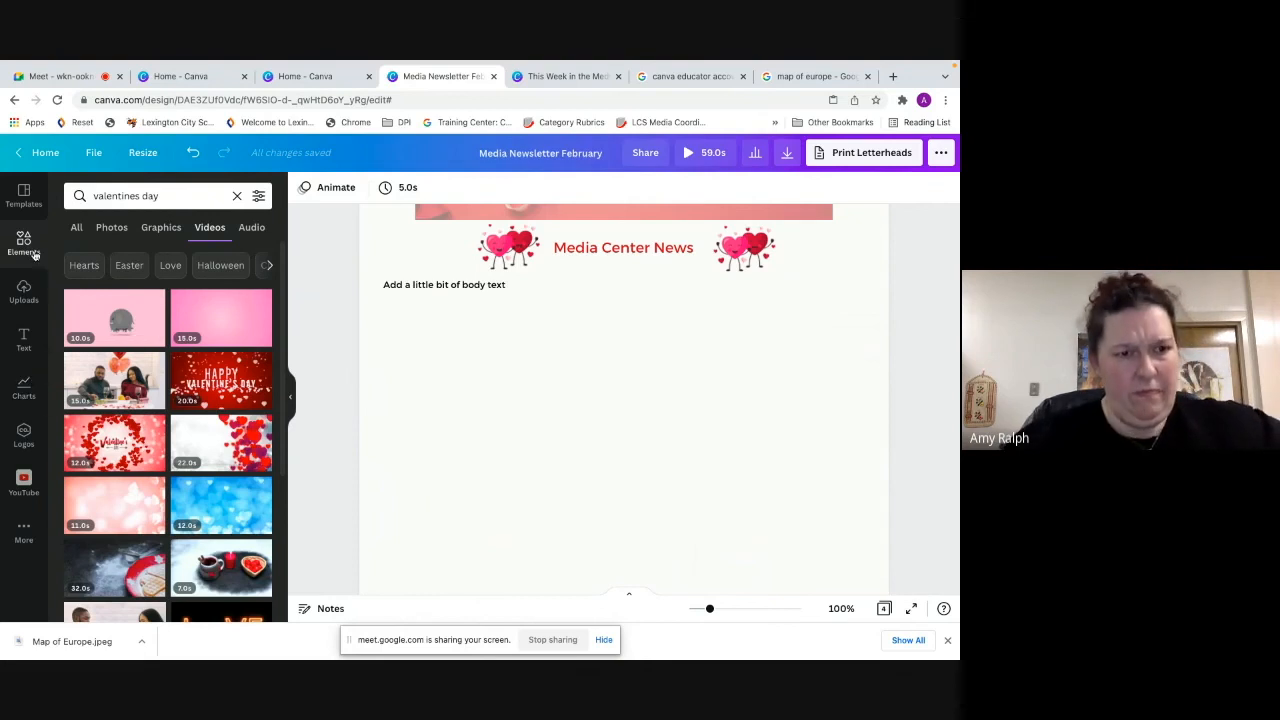
Open the Southwest Elementary School library catalog in a new browser tab and show all of its recently added books
left_click(893, 77)
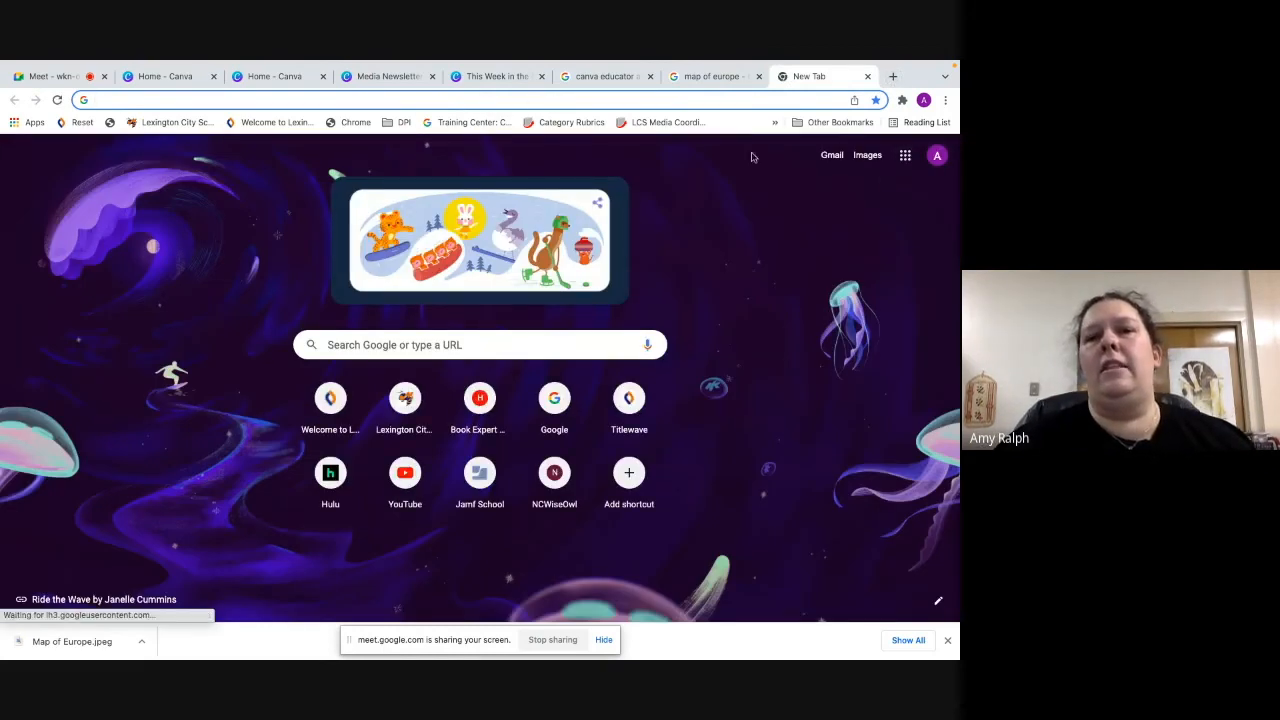
left_click(272, 122)
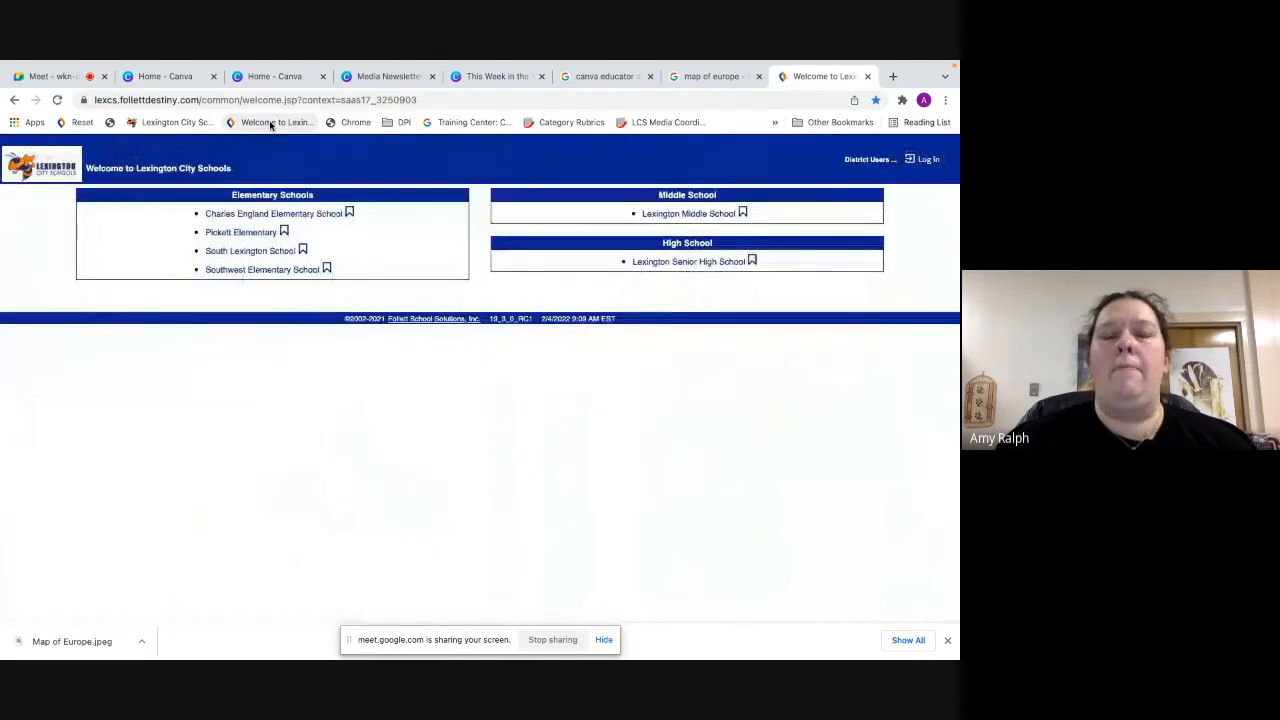
left_click(271, 270)
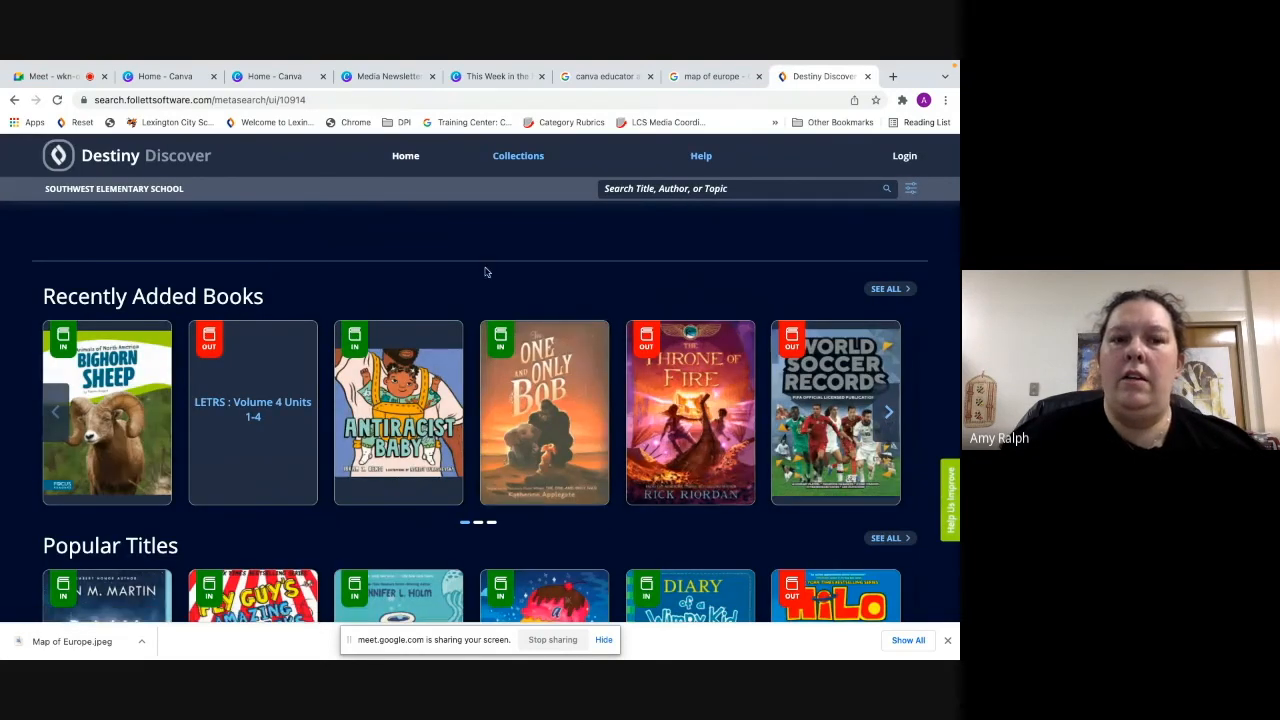
scroll(505, 276, "down", 1)
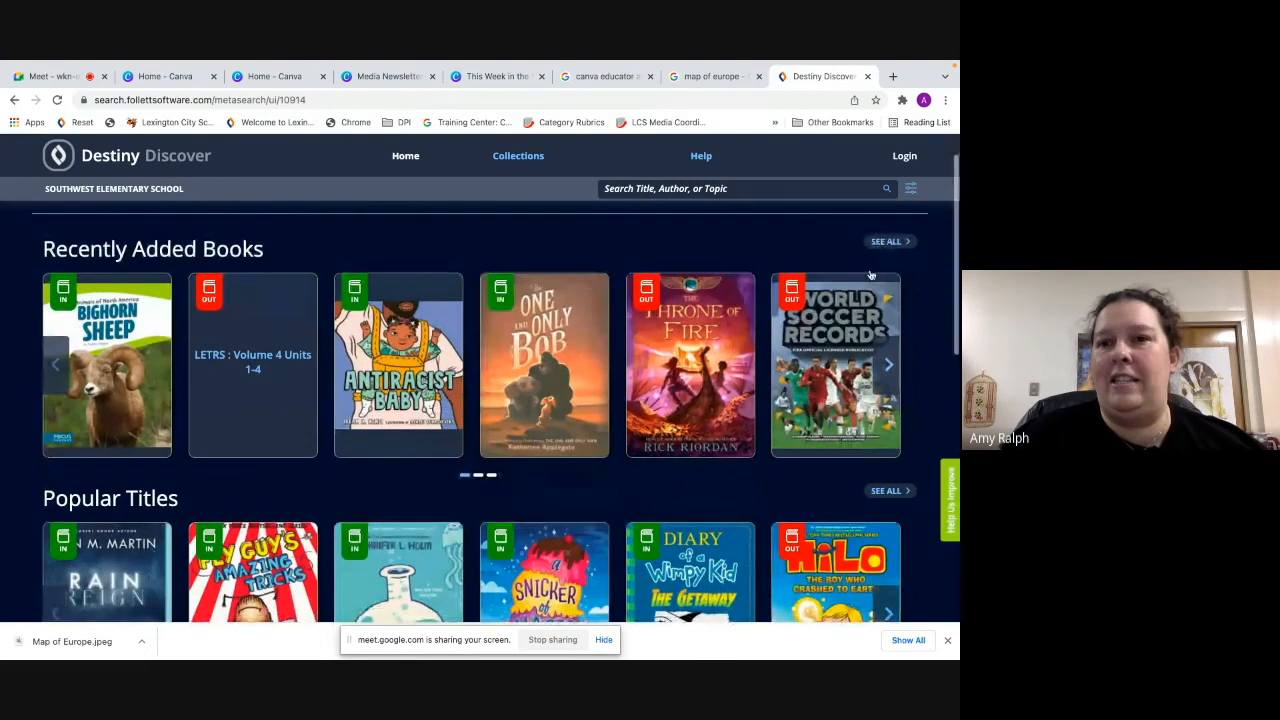
left_click(891, 243)
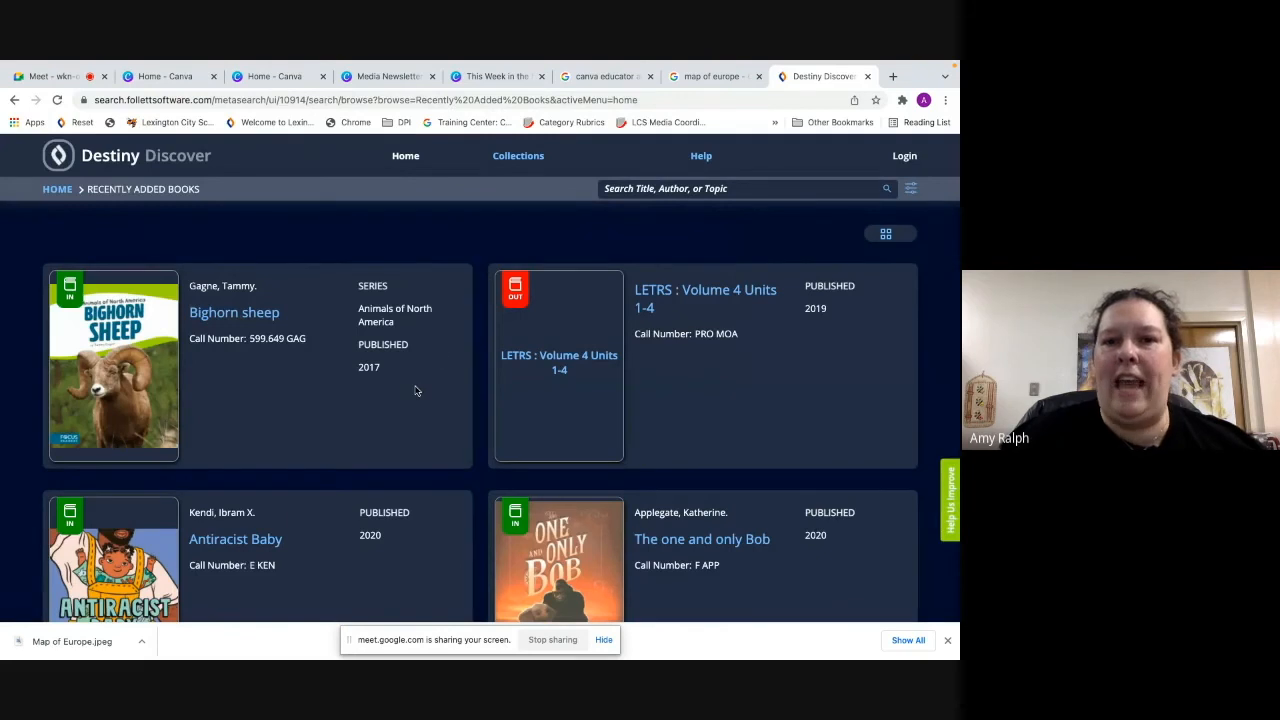
Browse the recently added library books and preview the title details of "Women's right to vote"
scroll(416, 390, "down", 6)
scroll(416, 388, "down", 5)
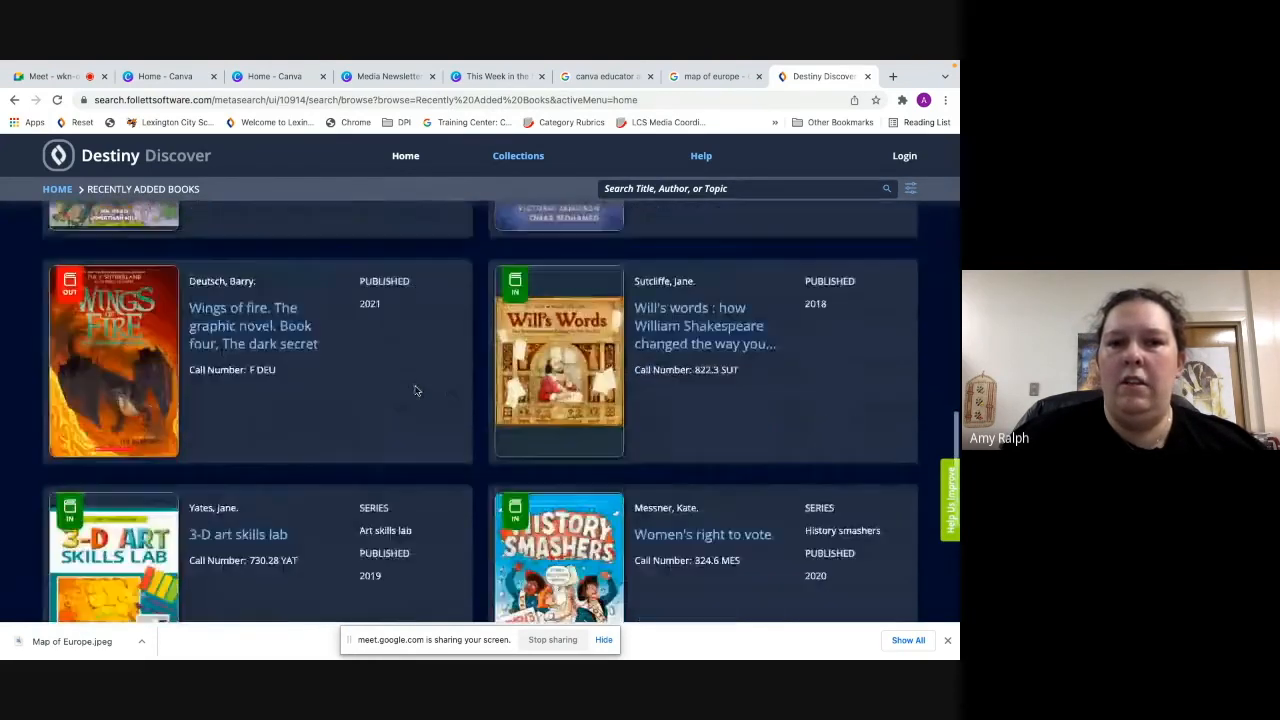
scroll(416, 390, "down", 3)
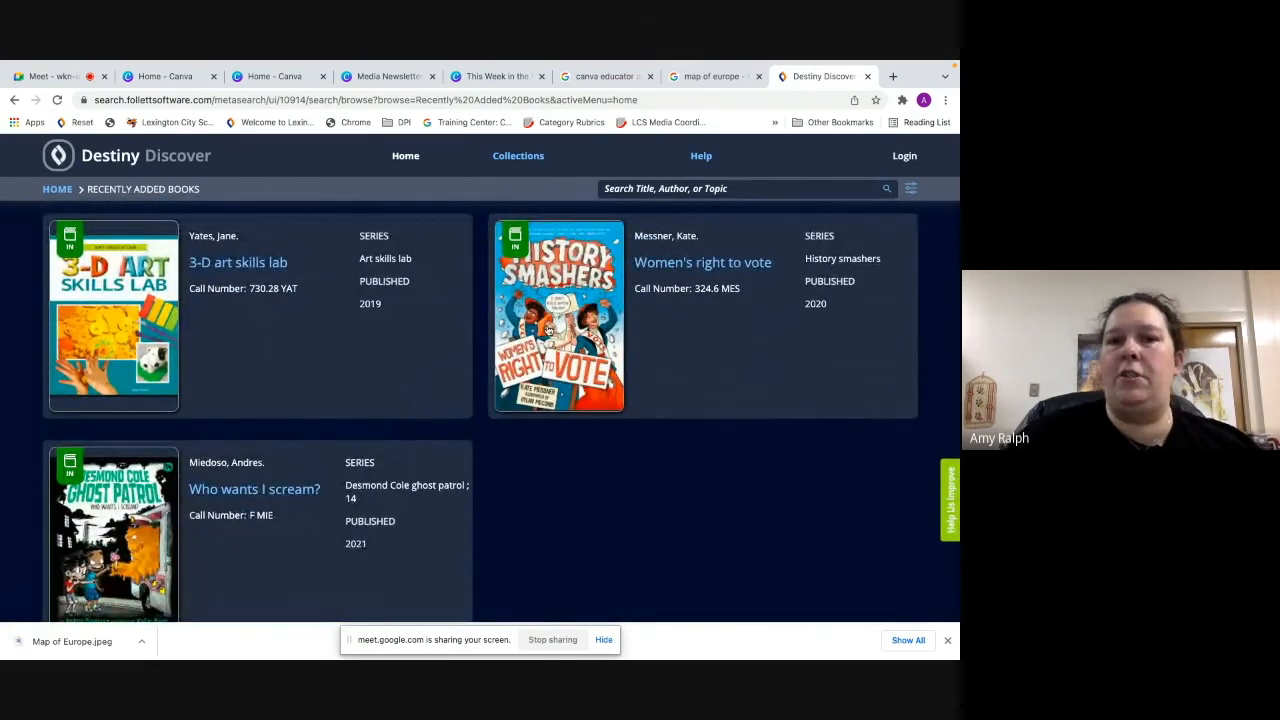
left_click(548, 330)
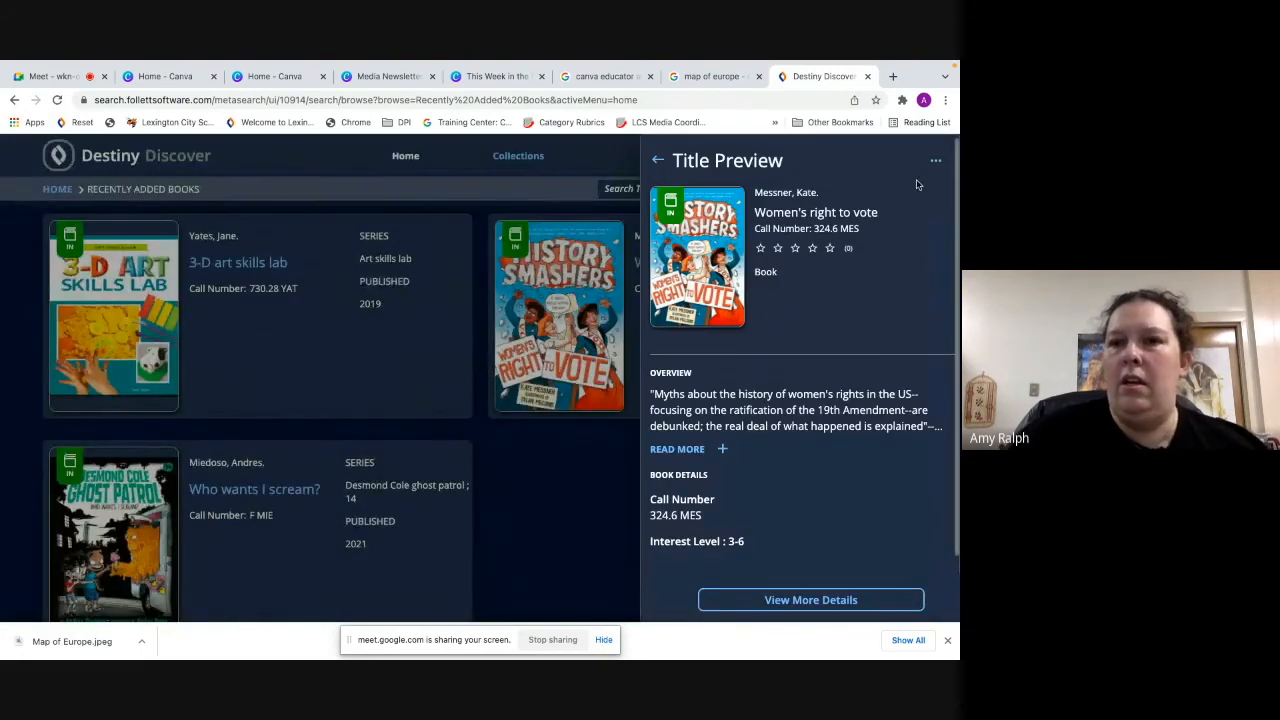
left_click(660, 163)
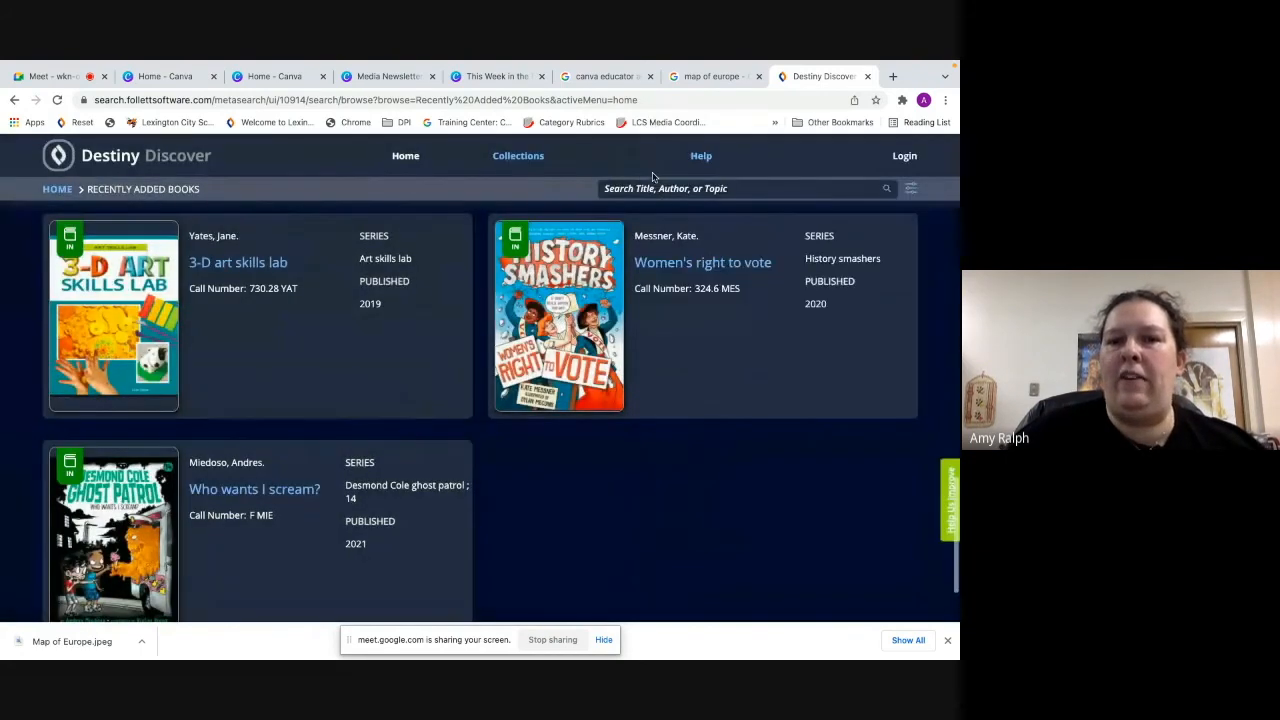
Save the "Women's right to vote" cover image as "History Smashers Woman's Voting" in the Images for Newsletter folder
right_click(585, 290)
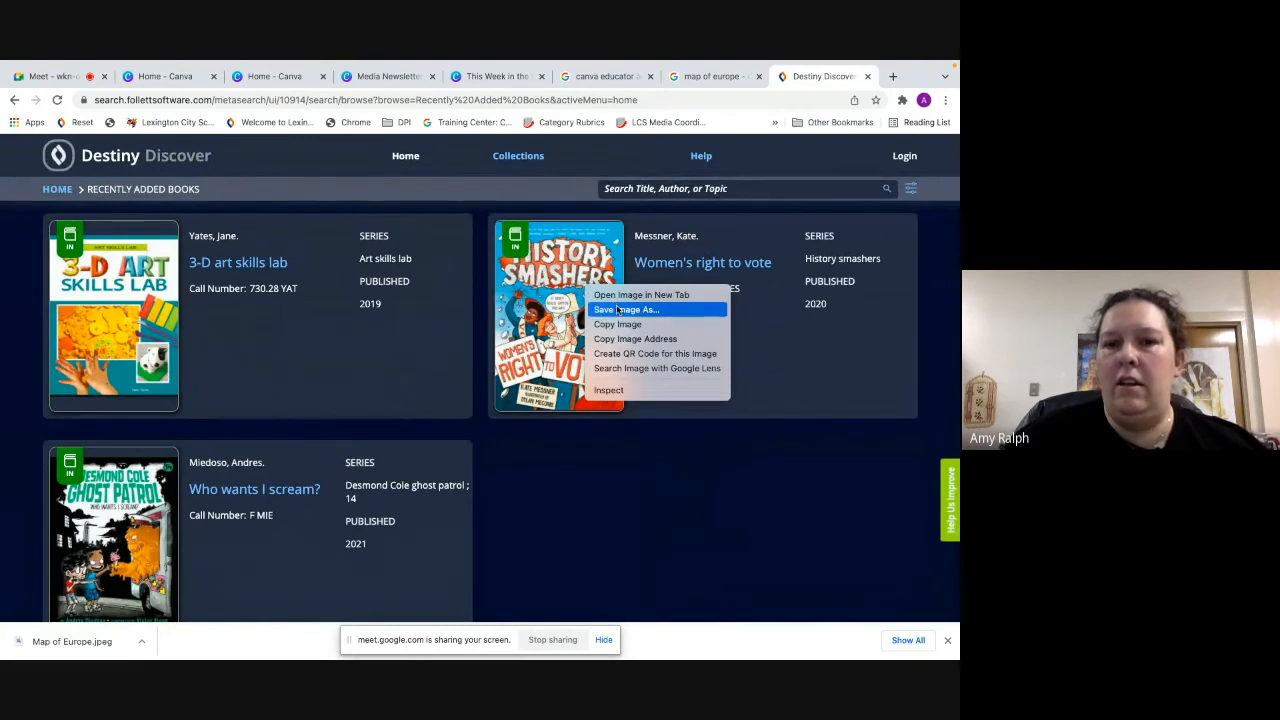
left_click(617, 310)
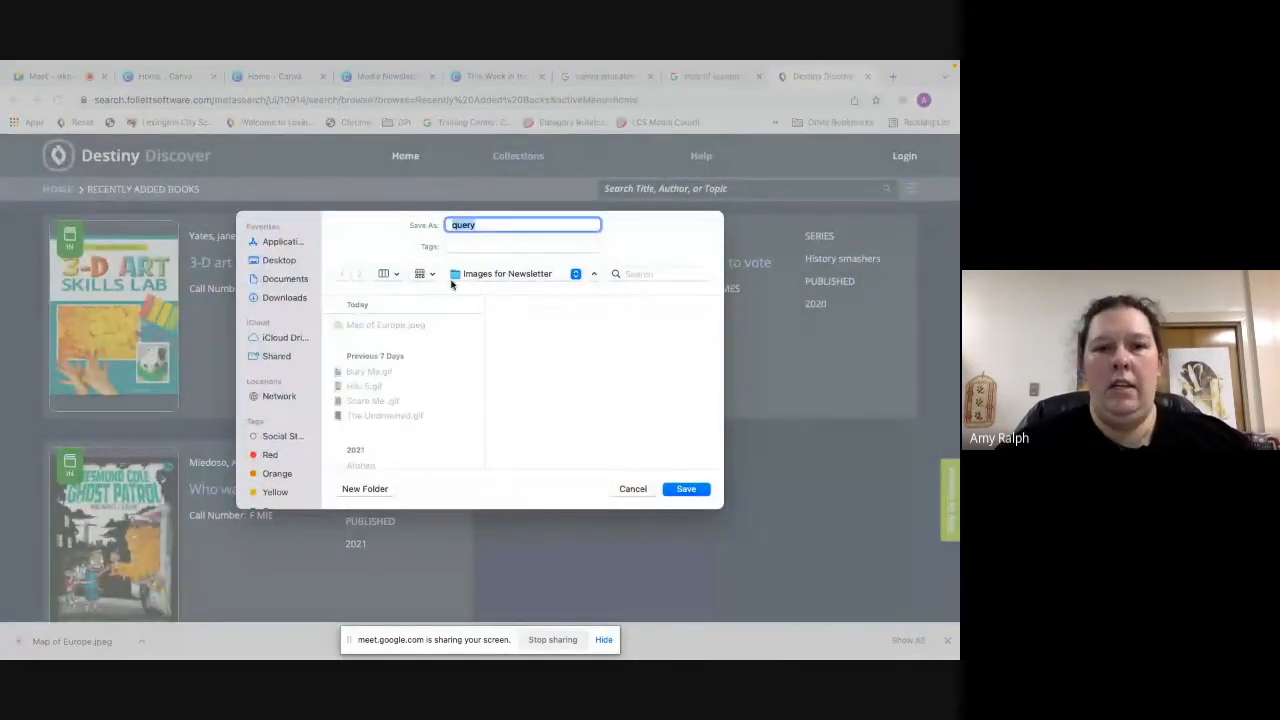
key("BackSpace")
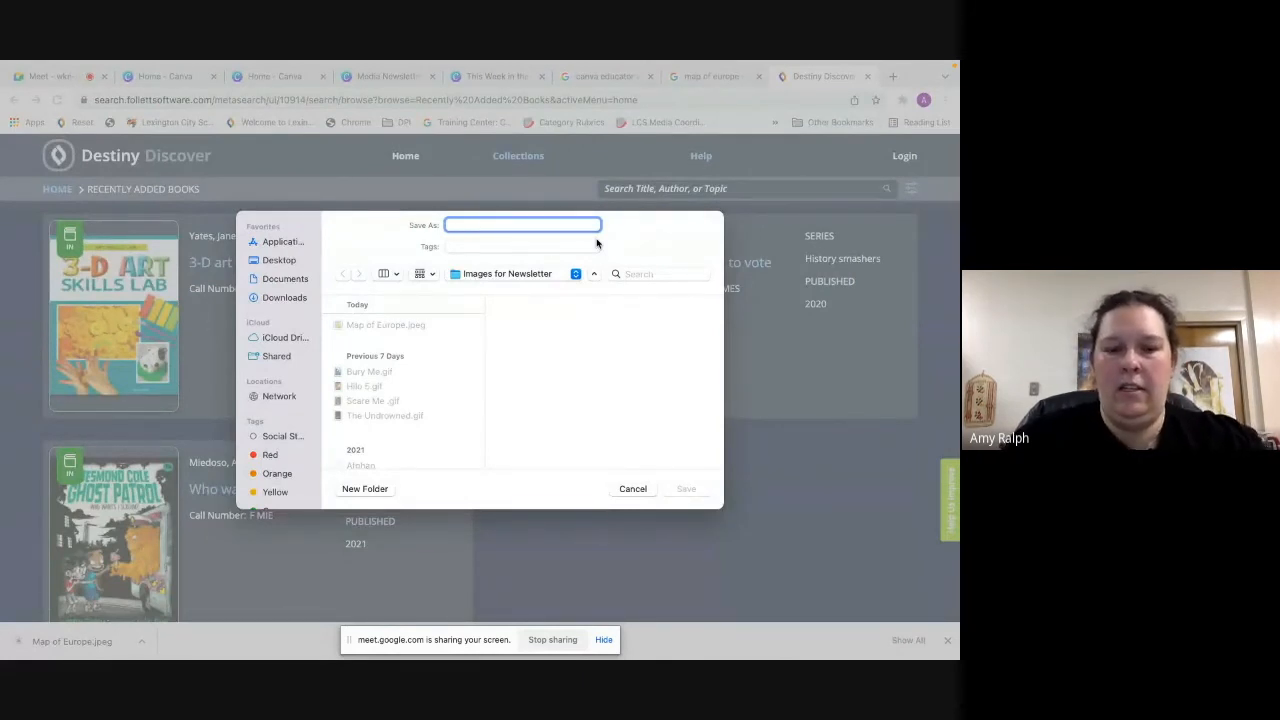
type("History Smashers Woman's Voting")
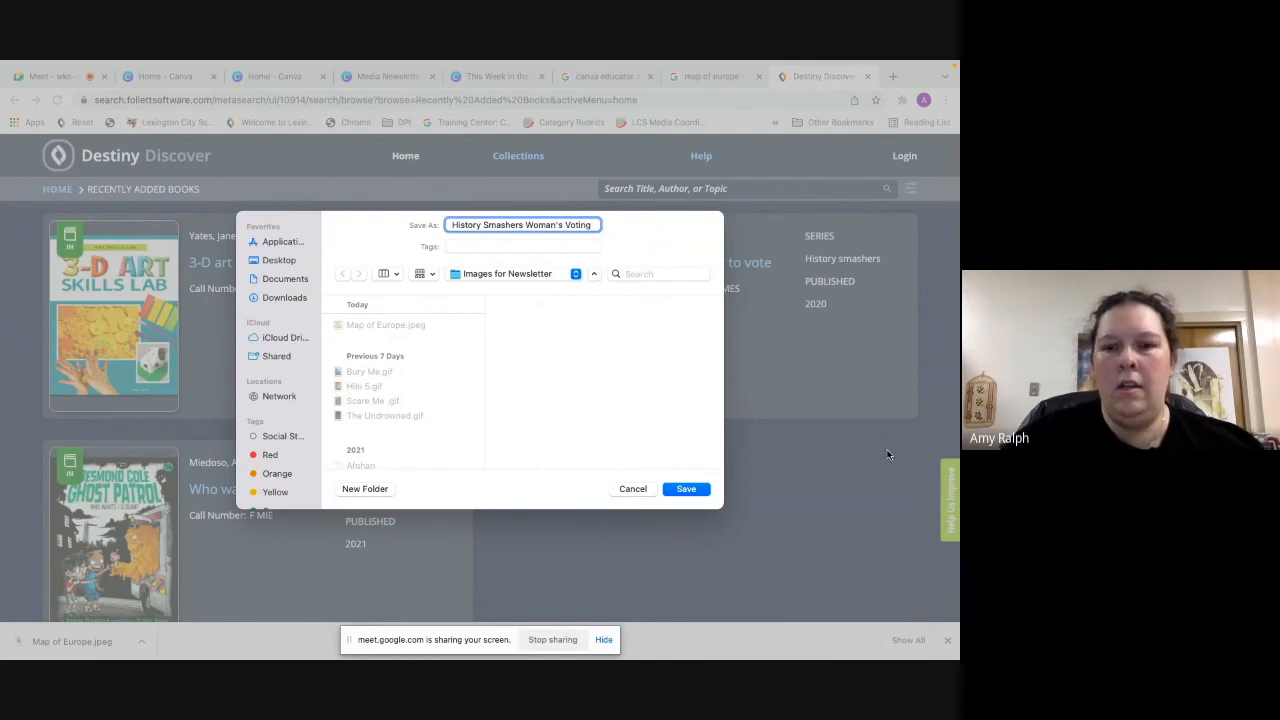
left_click(686, 489)
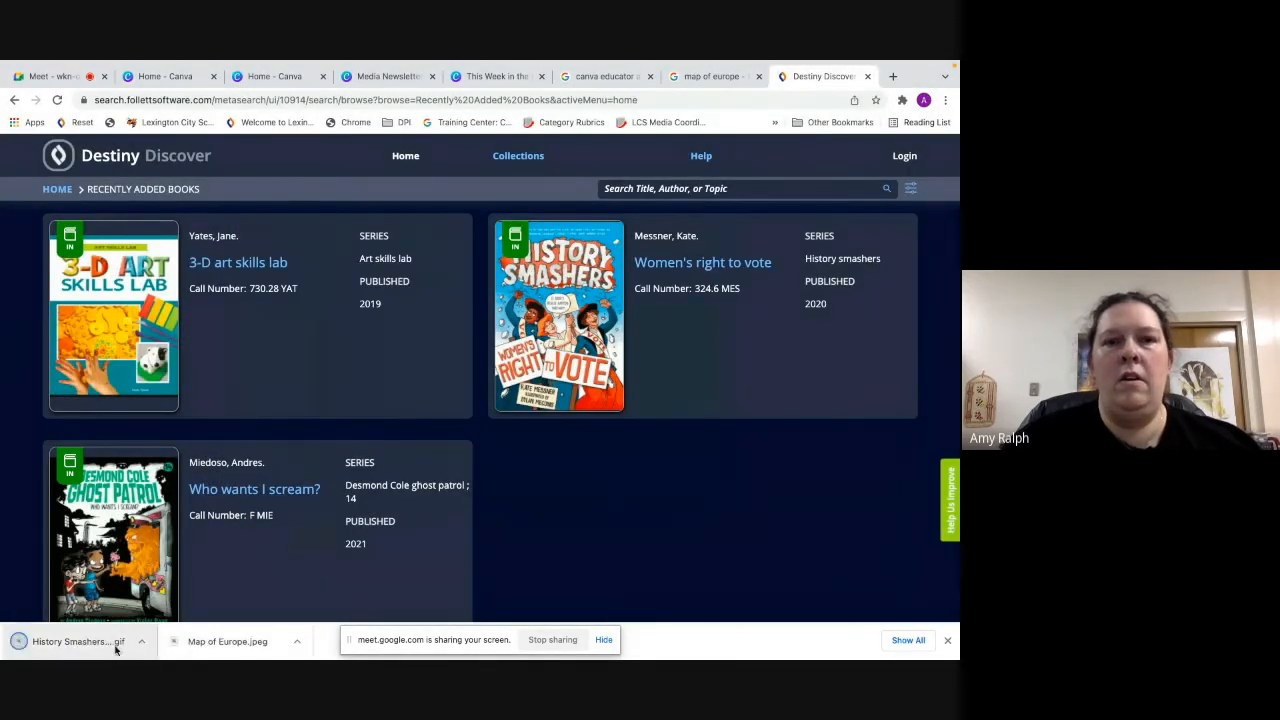
Switch to the Media Newsletter February design in Canva and upload the saved History Smashers cover image
left_click(407, 80)
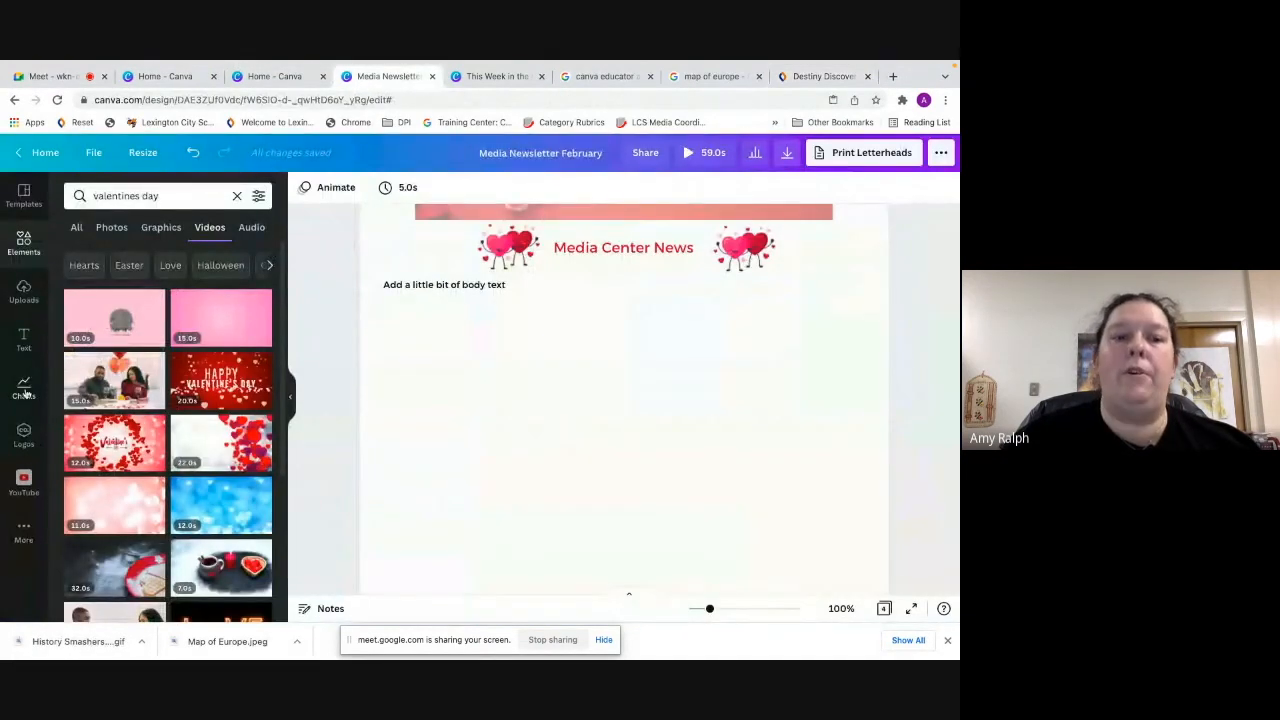
left_click(23, 288)
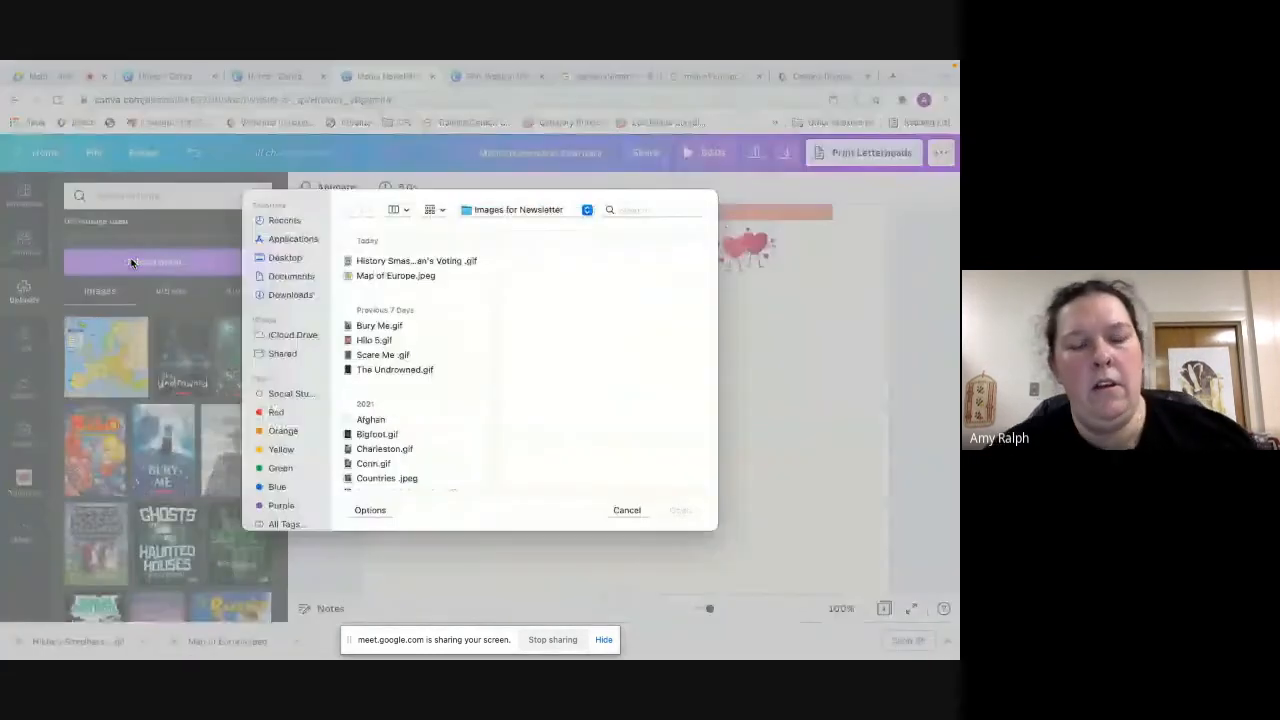
left_click(132, 263)
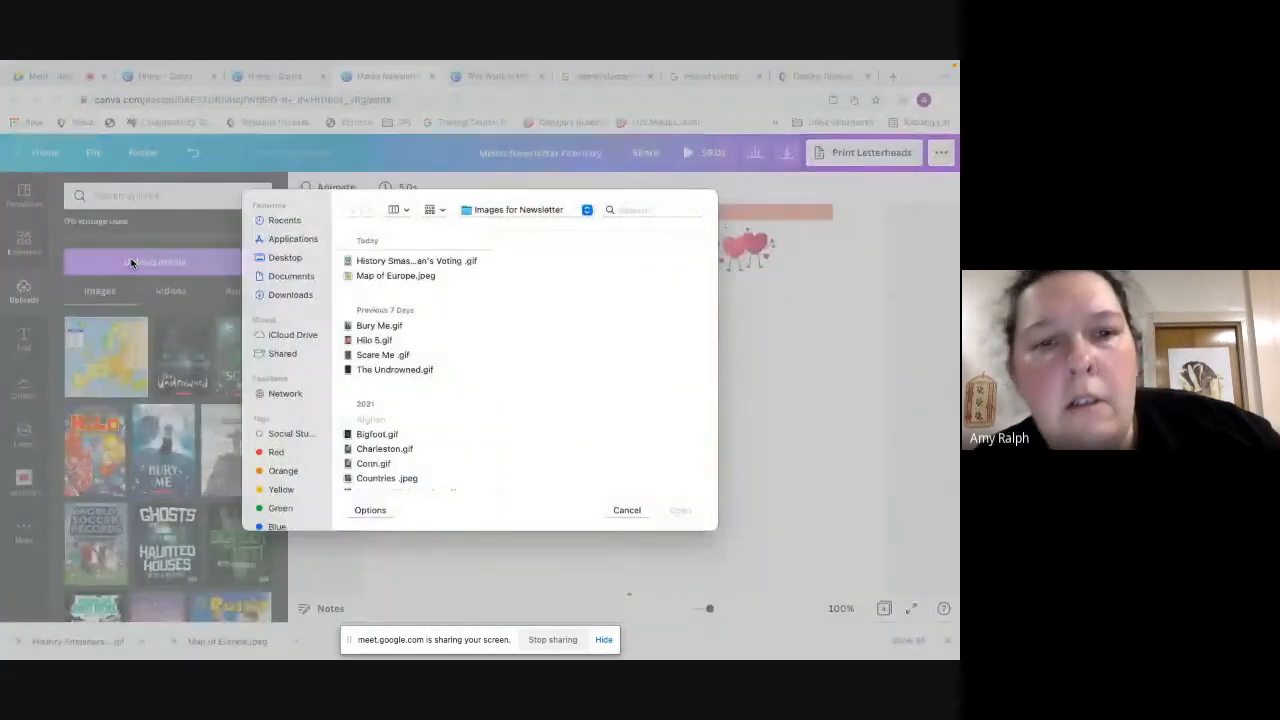
double_click(423, 262)
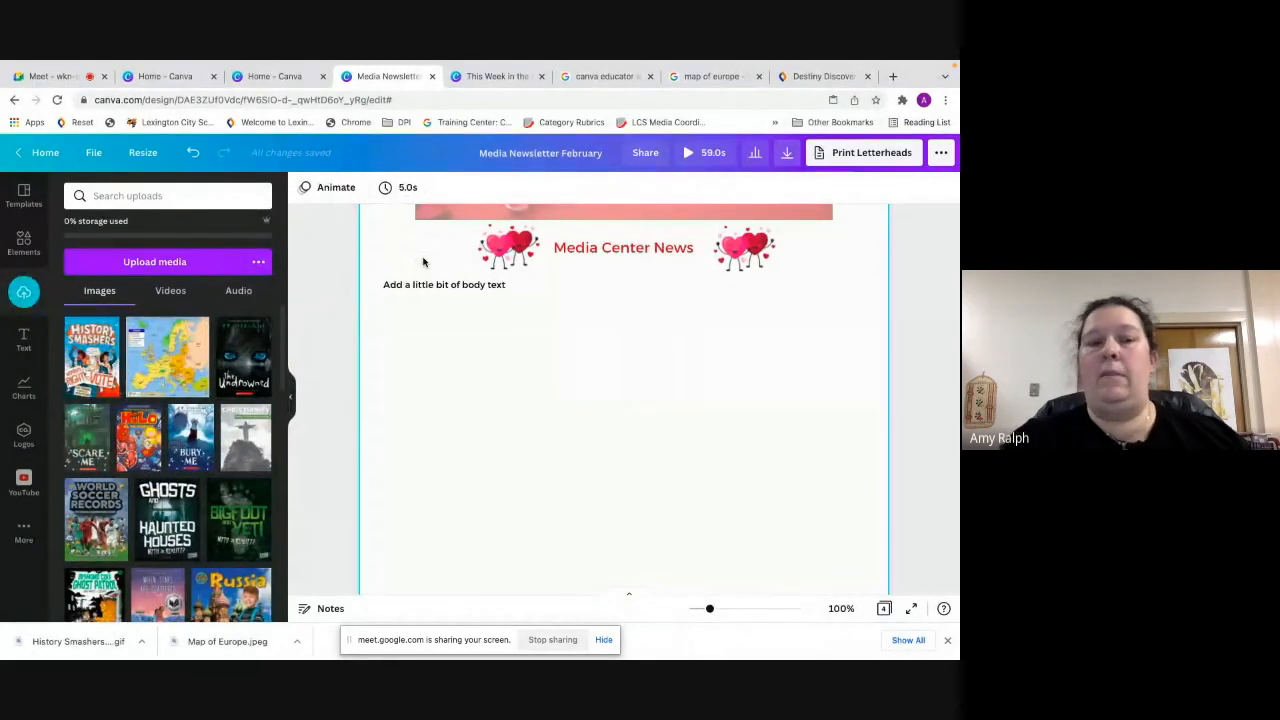
Place the History Smashers cover on page 1 below Media Center News, shrunk to a small thumbnail in the empty area
left_click_drag(91, 357, 564, 396)
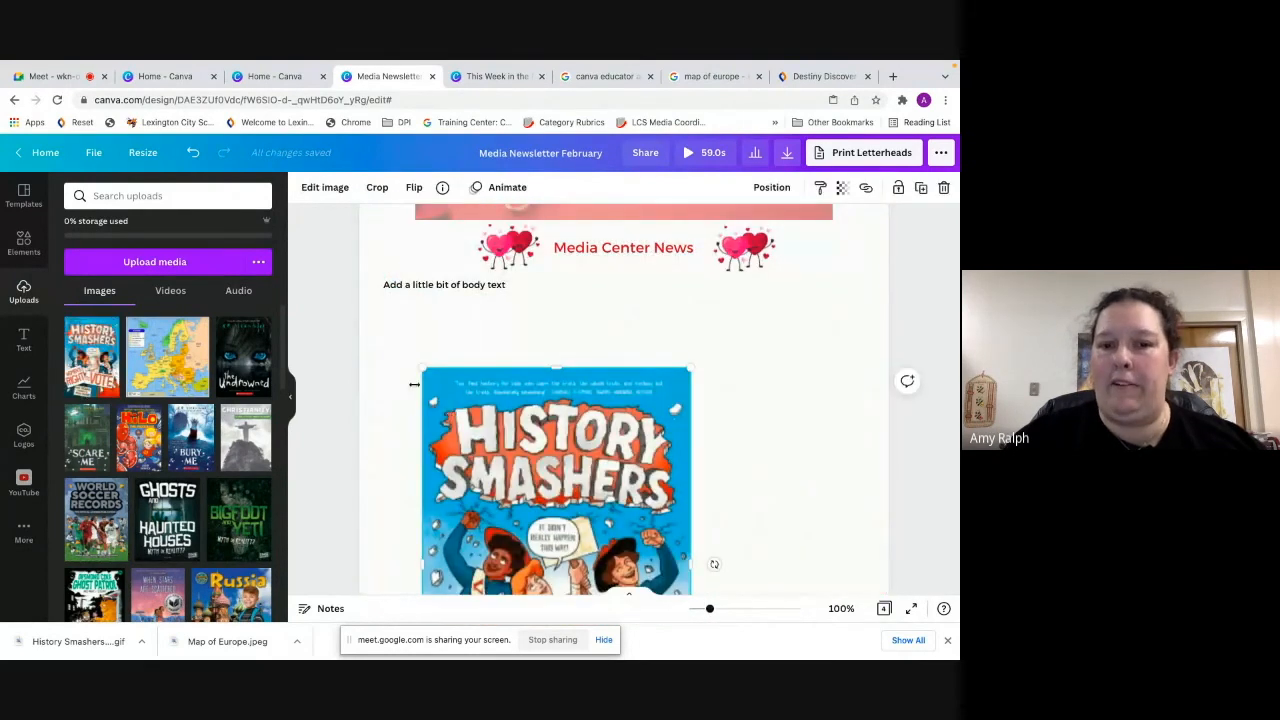
left_click_drag(422, 367, 538, 540)
left_click_drag(615, 578, 568, 361)
left_click_drag(490, 323, 586, 435)
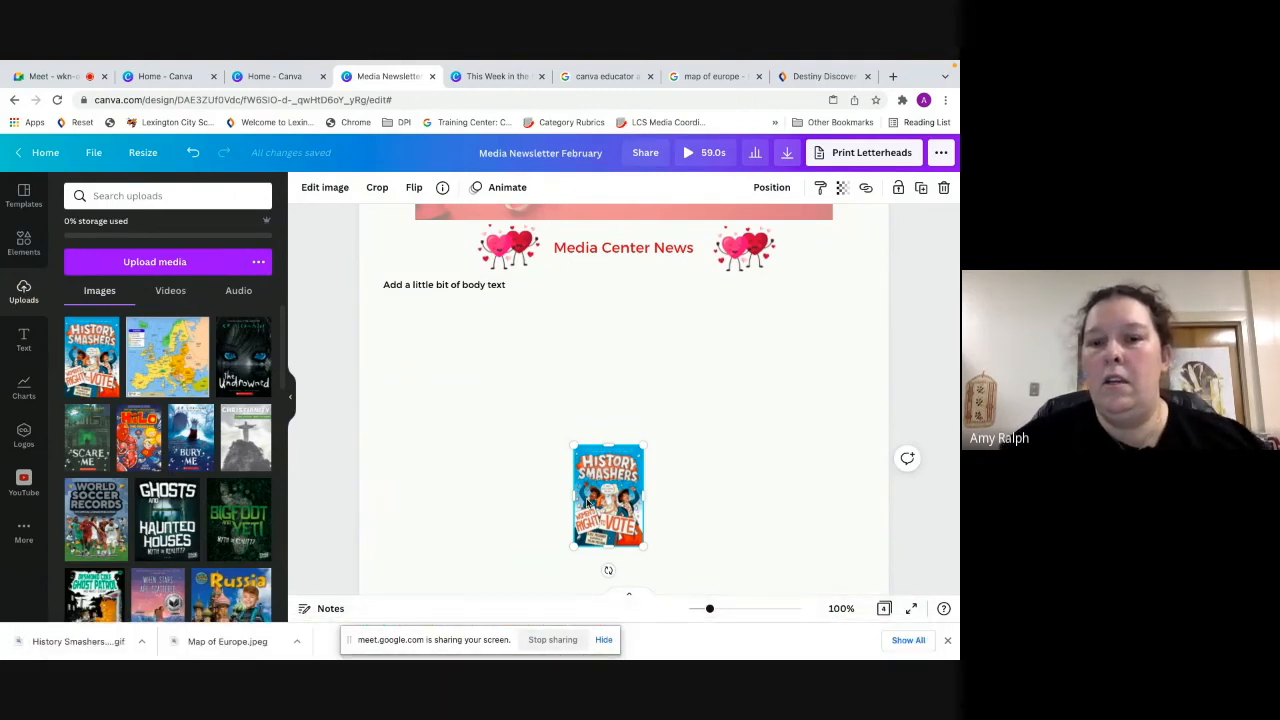
left_click_drag(610, 493, 545, 496)
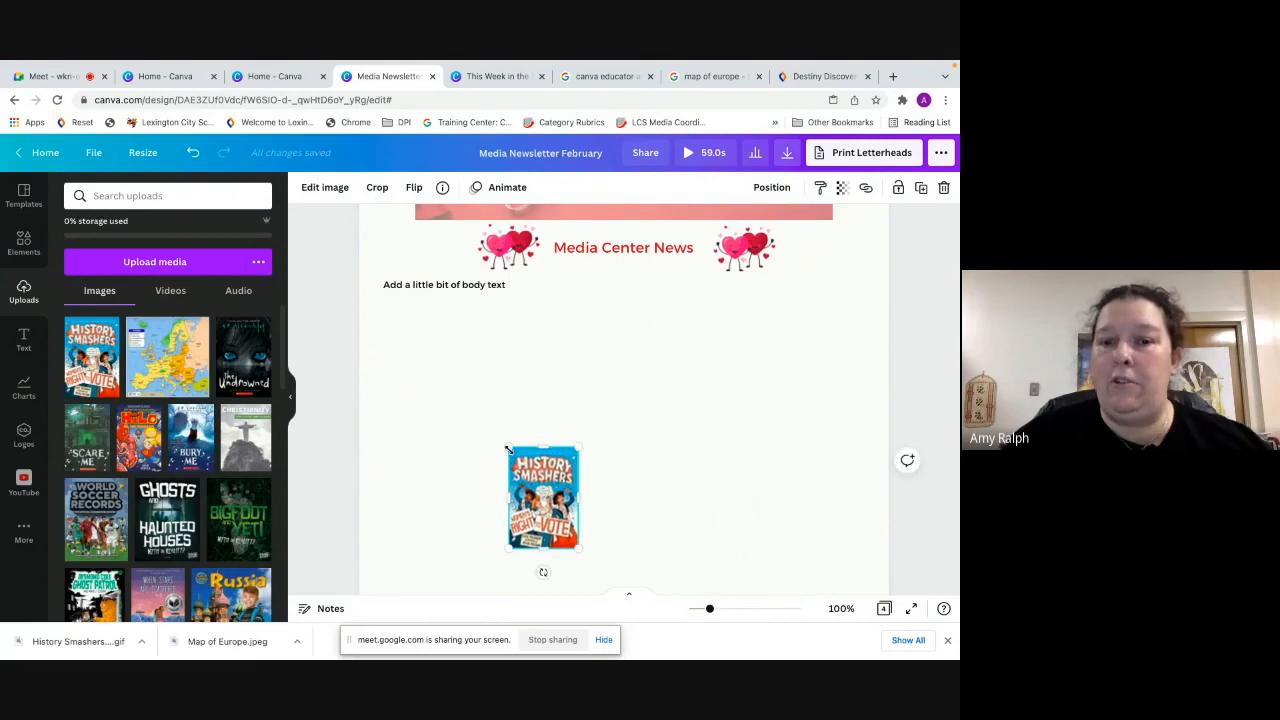
left_click_drag(506, 449, 514, 455)
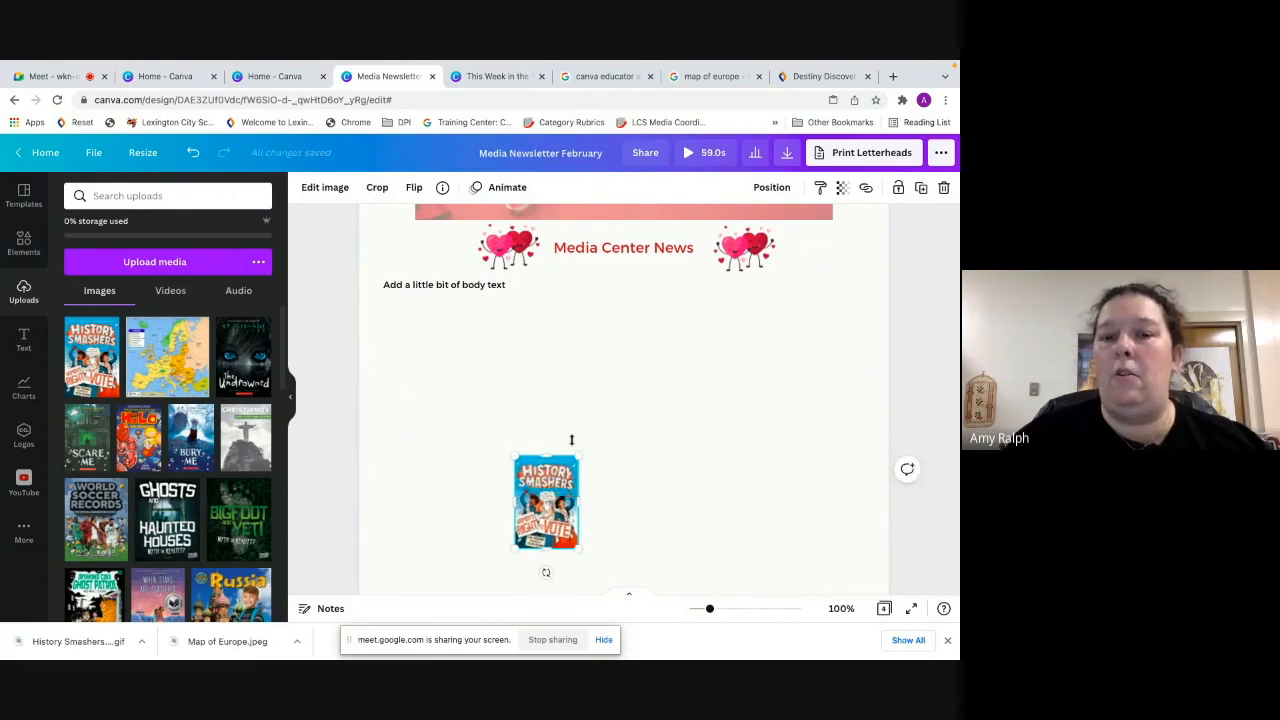
Review the remaining newsletter pages through to the New in the Library section and stop sharing the screen
scroll(651, 437, "down", 3)
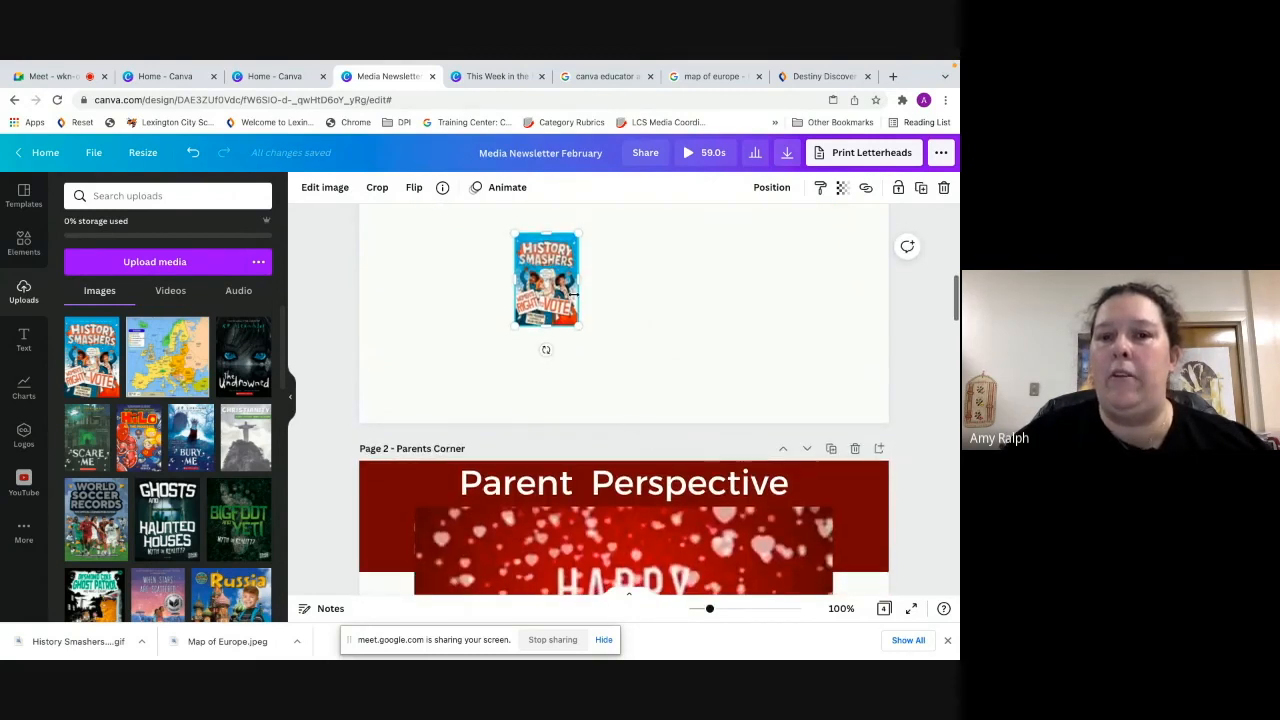
scroll(548, 310, "down", 10)
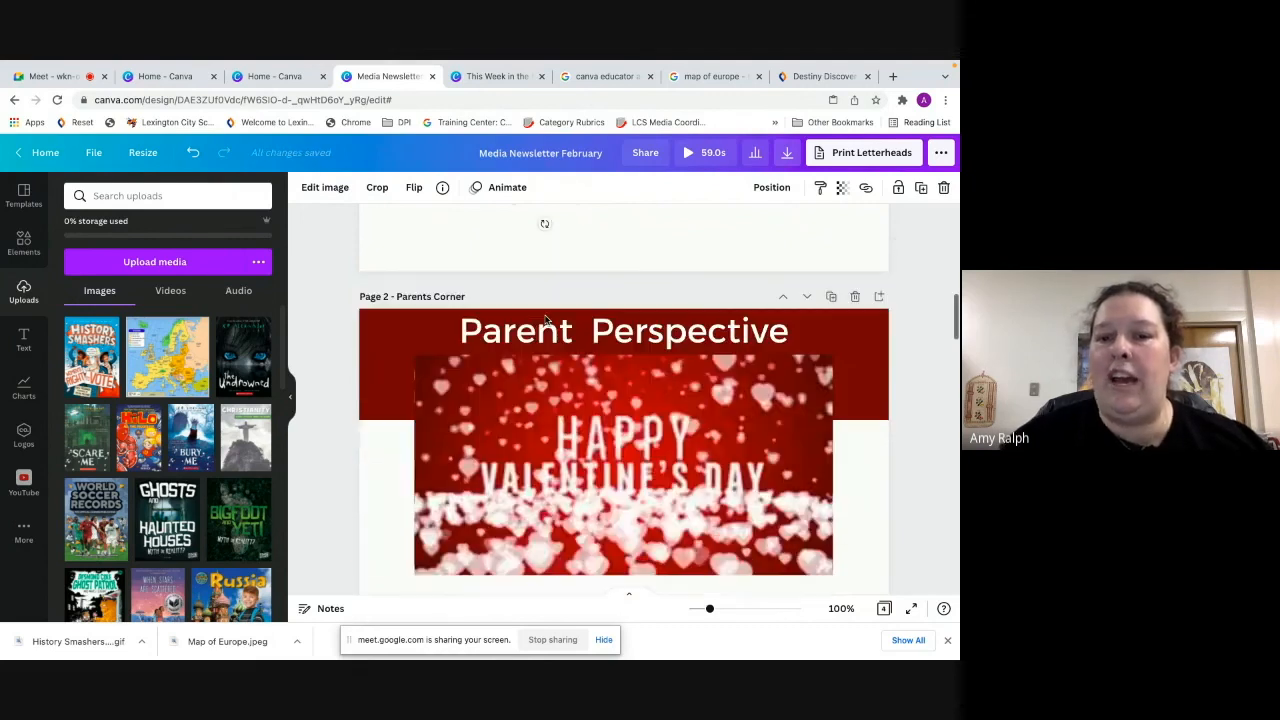
scroll(546, 320, "down", 15)
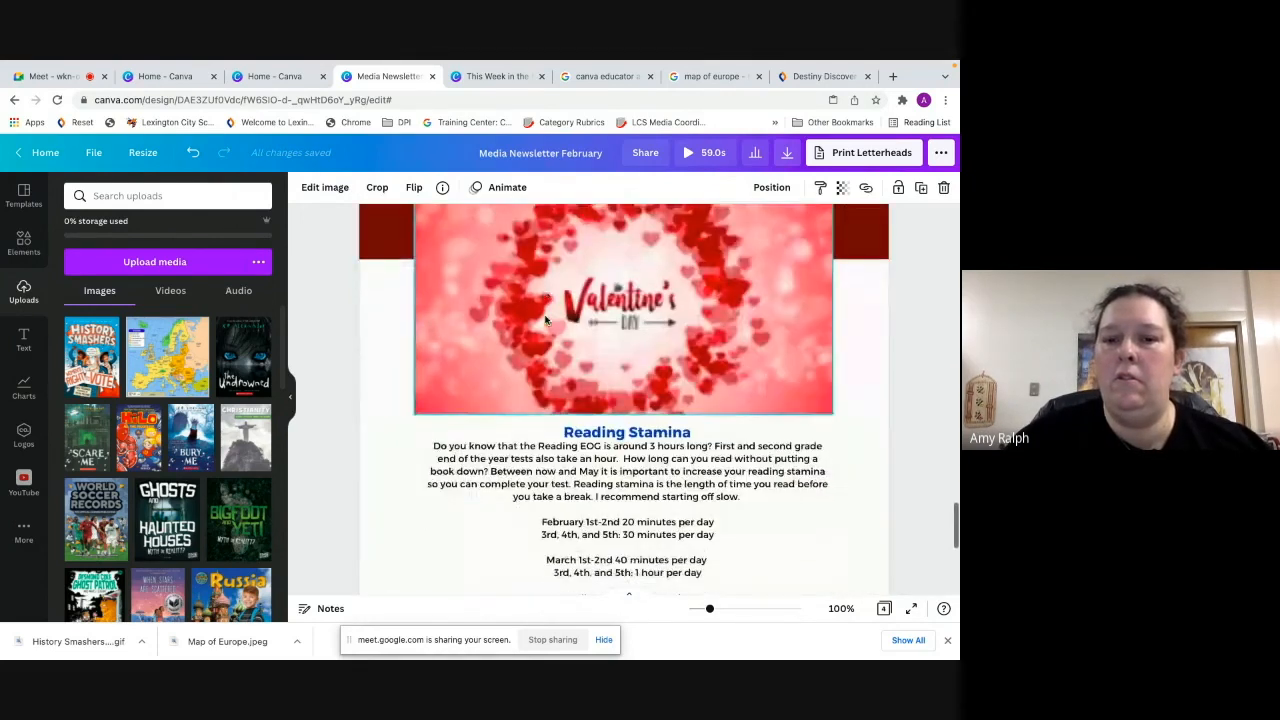
scroll(546, 320, "down", 2)
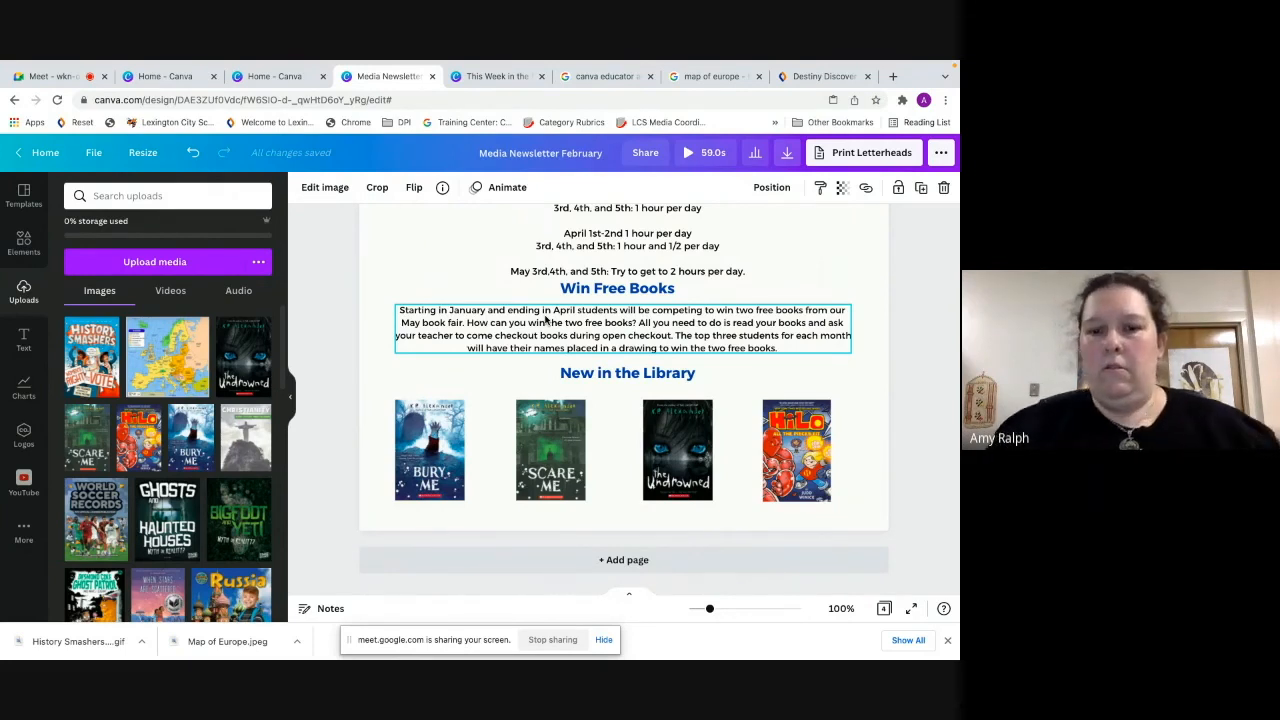
left_click(560, 643)
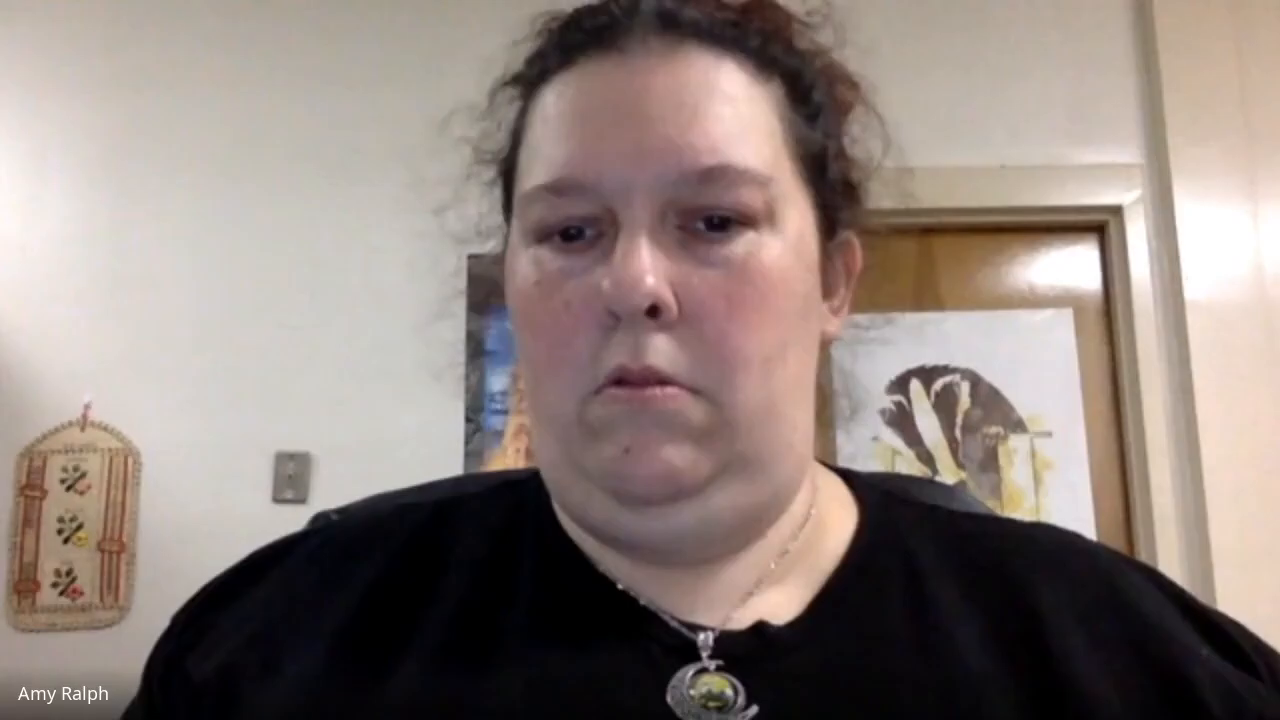